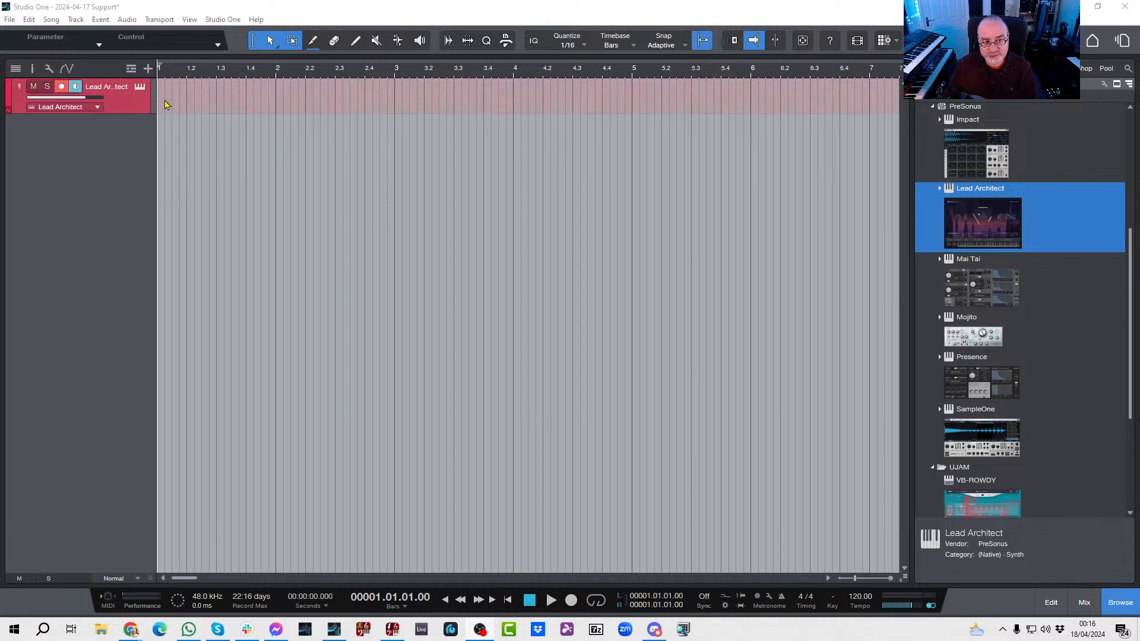
double_click(165, 105)
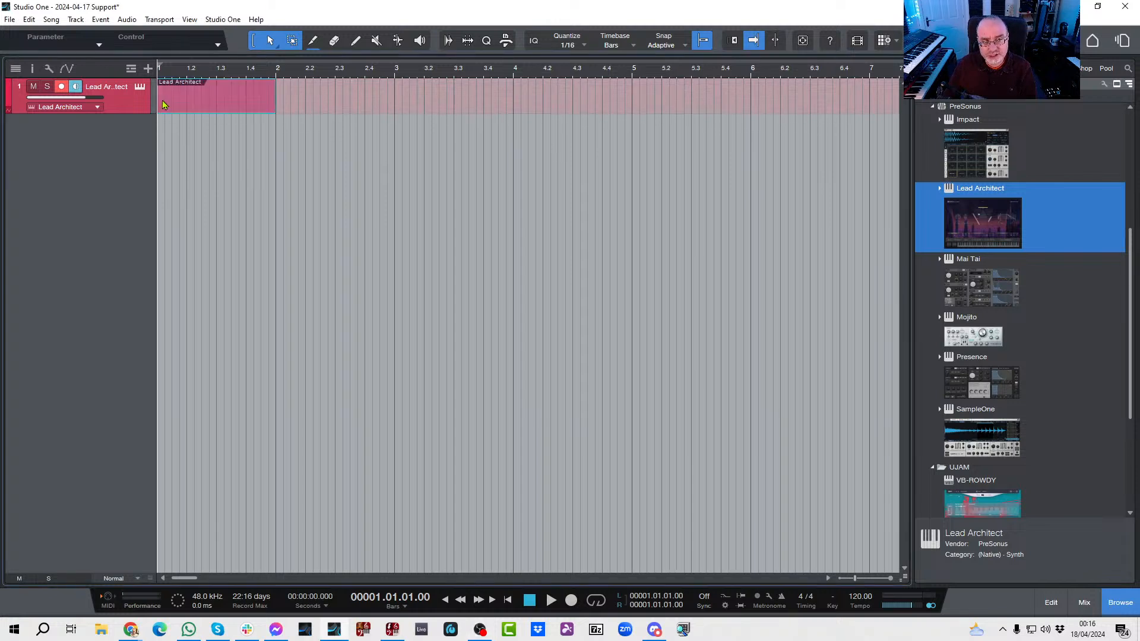
double_click(245, 109)
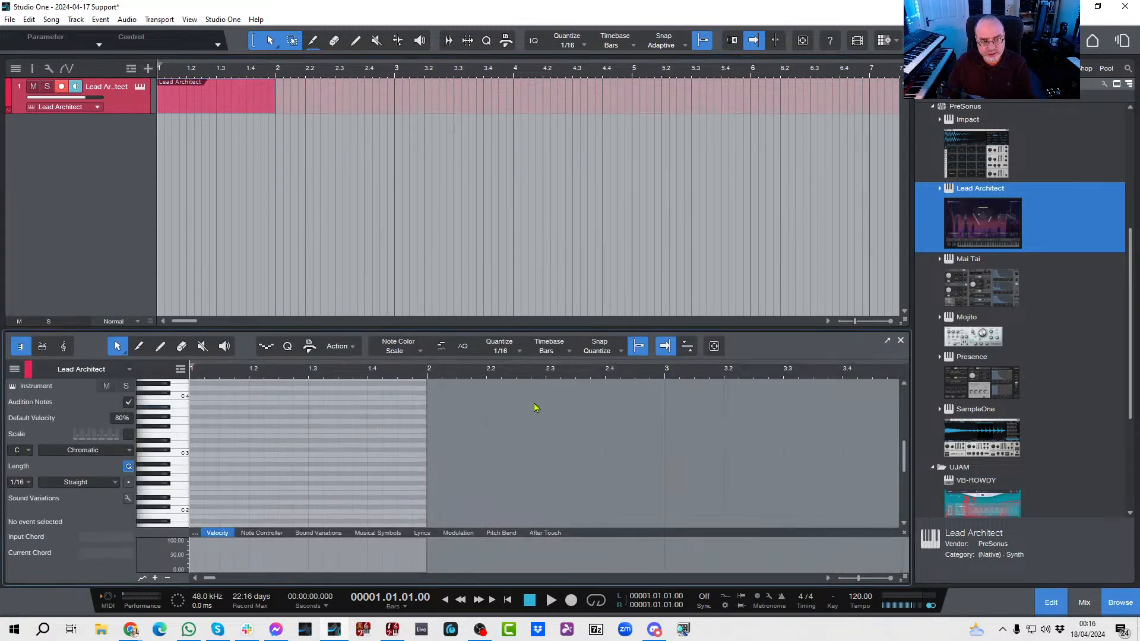
left_click(900, 342)
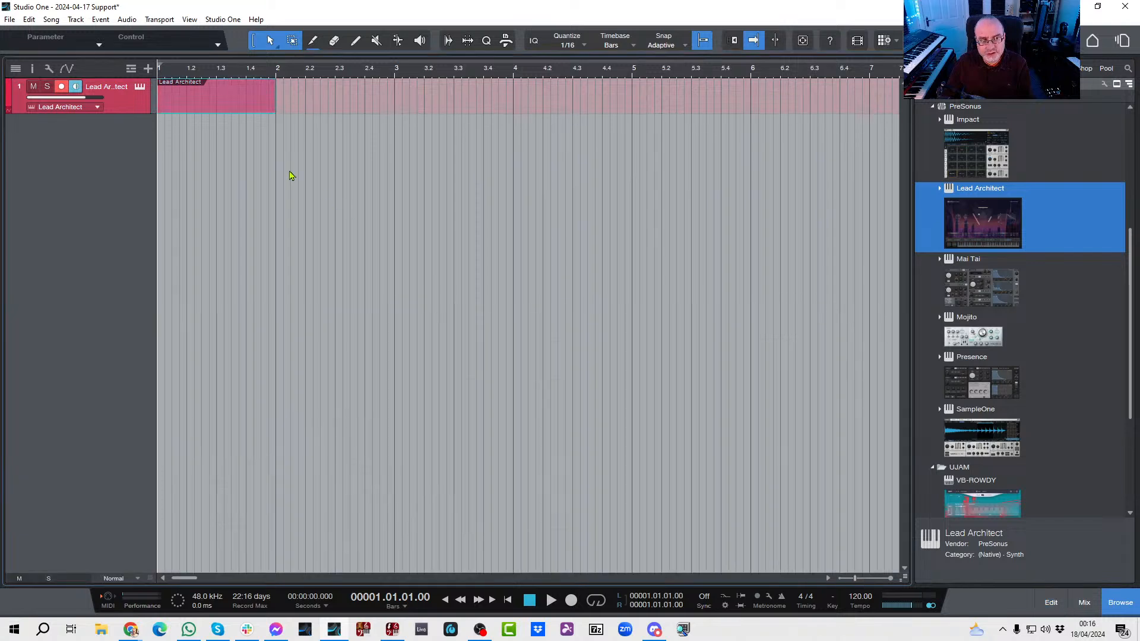
left_click(218, 93)
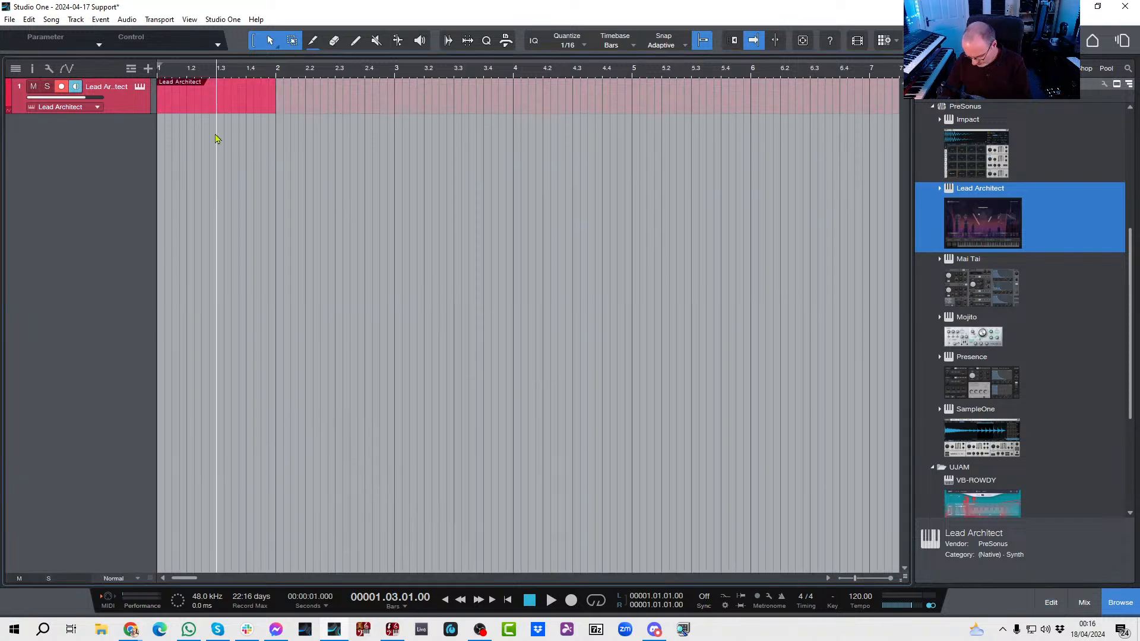
left_click(229, 103)
key("Delete")
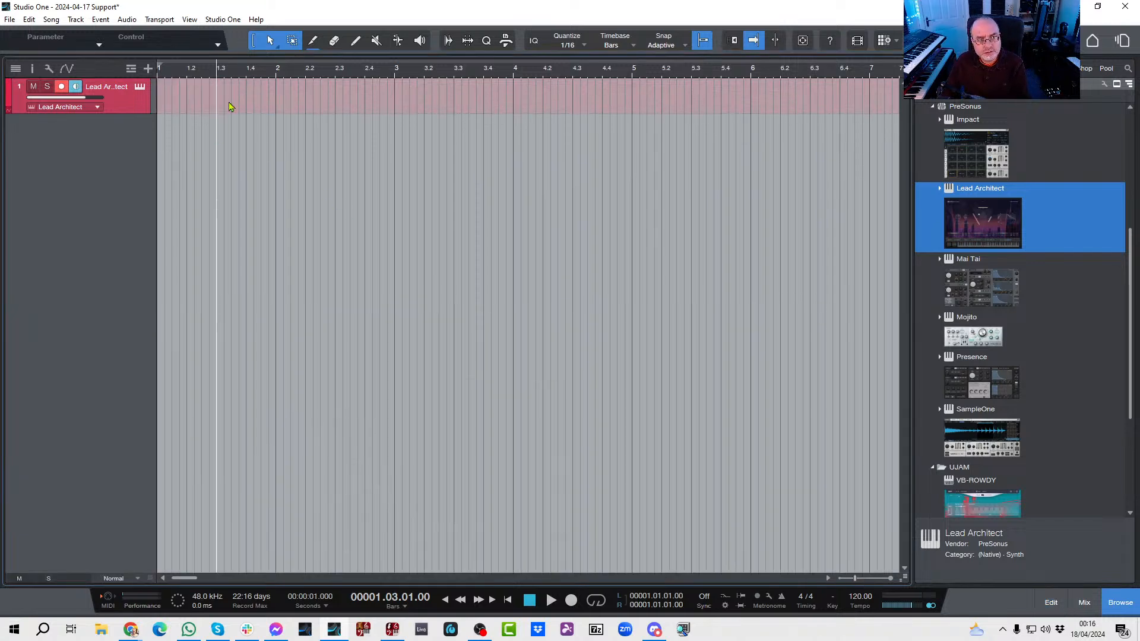
Step: Return the playhead to the song start and activate the metronome with a 2-bar precount
key("Home")
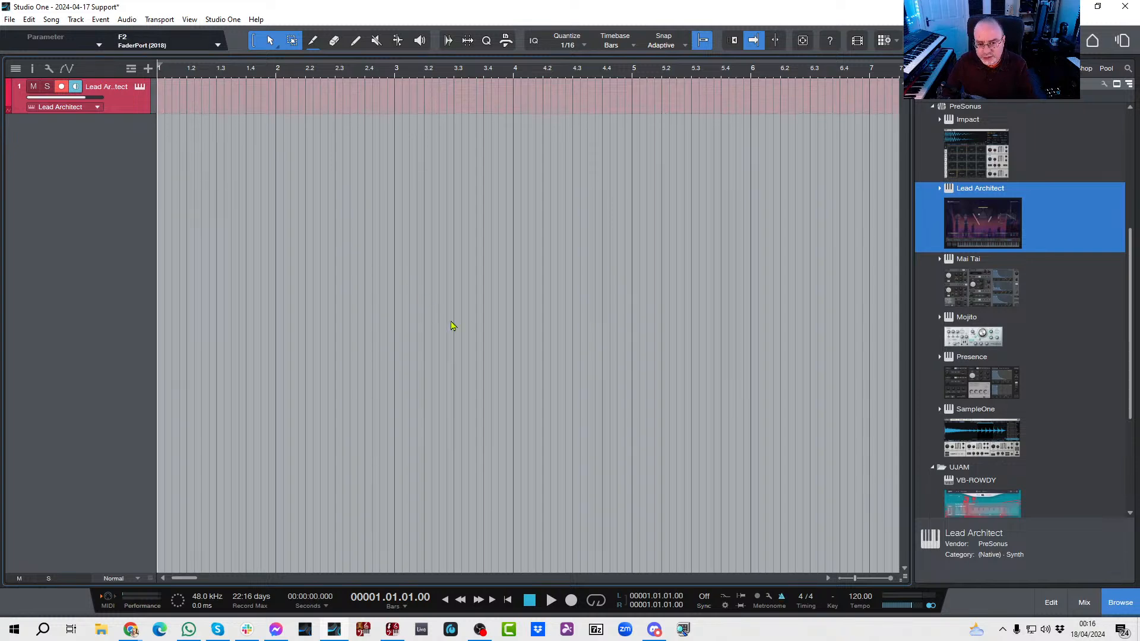
left_click(768, 596)
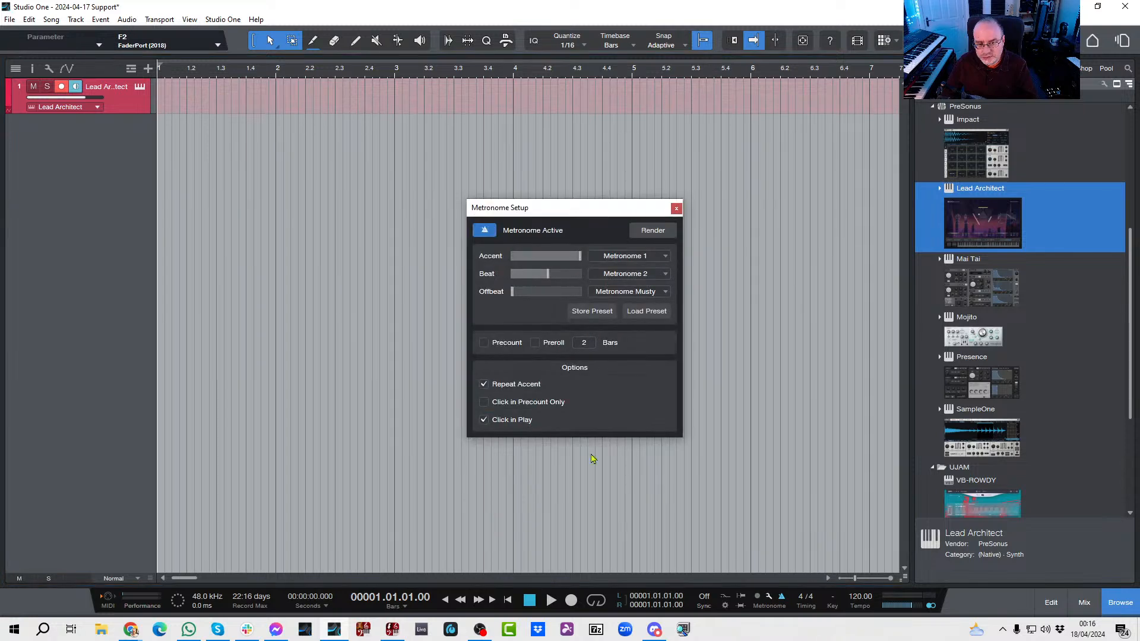
left_click(676, 208)
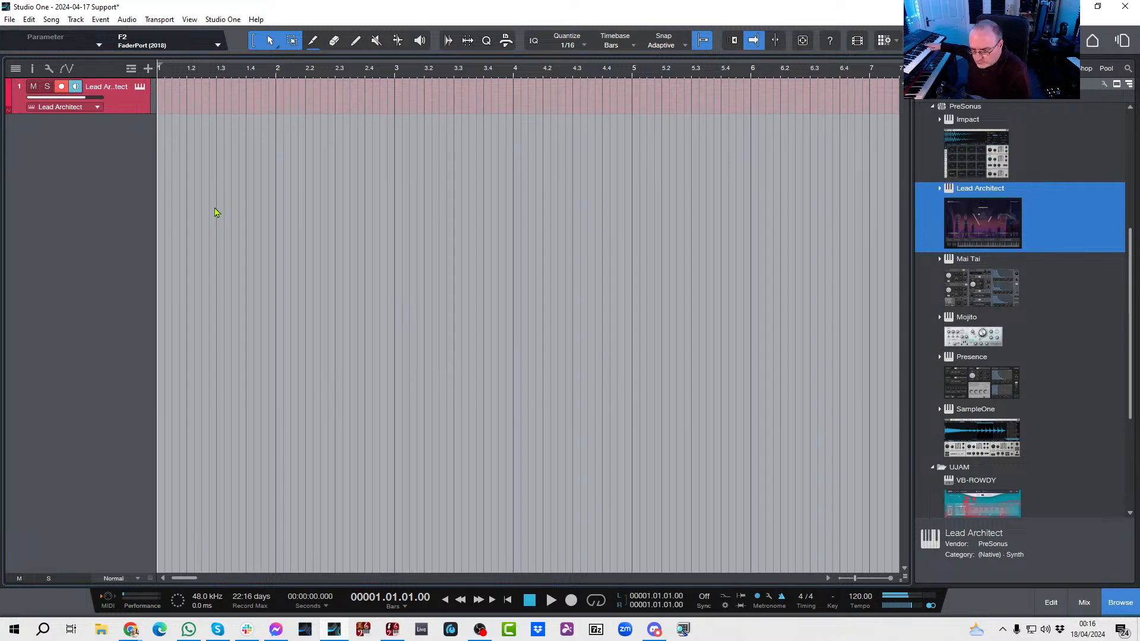
Step: Load the Singing Formants preset from the Synthetic mono folder into the Lead Architect instrument and close its window
left_click(139, 88)
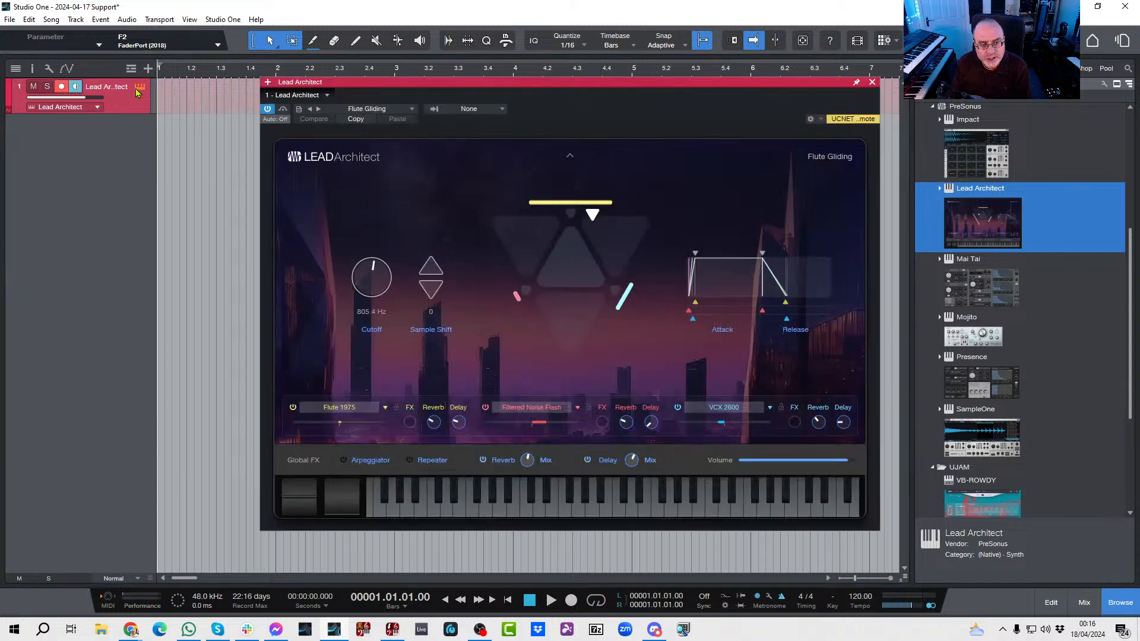
left_click(412, 109)
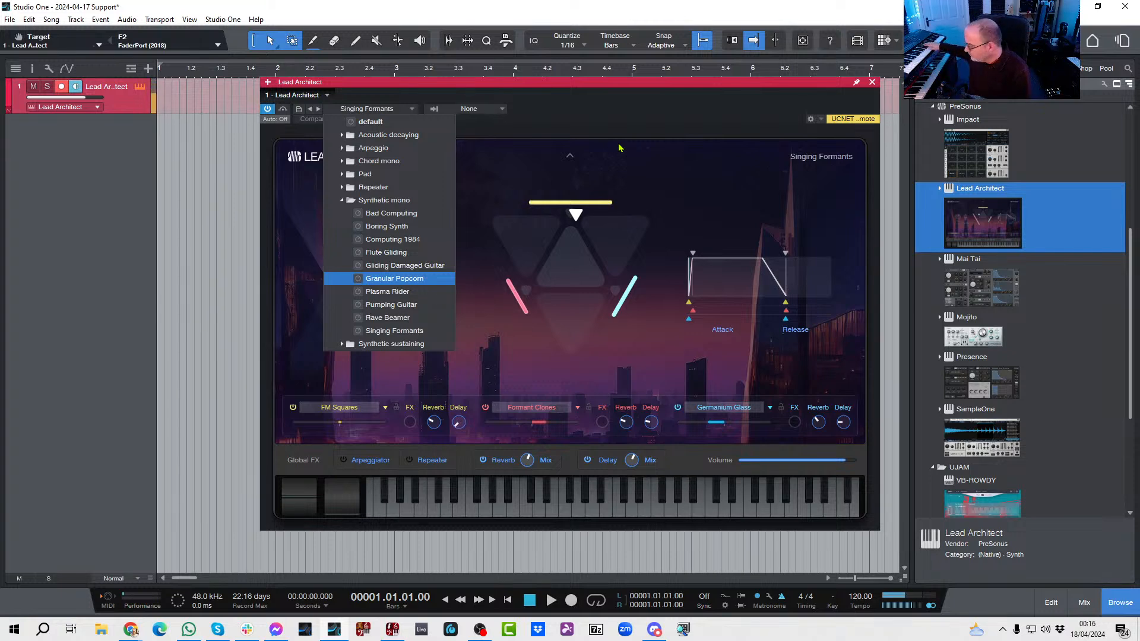
left_click(672, 103)
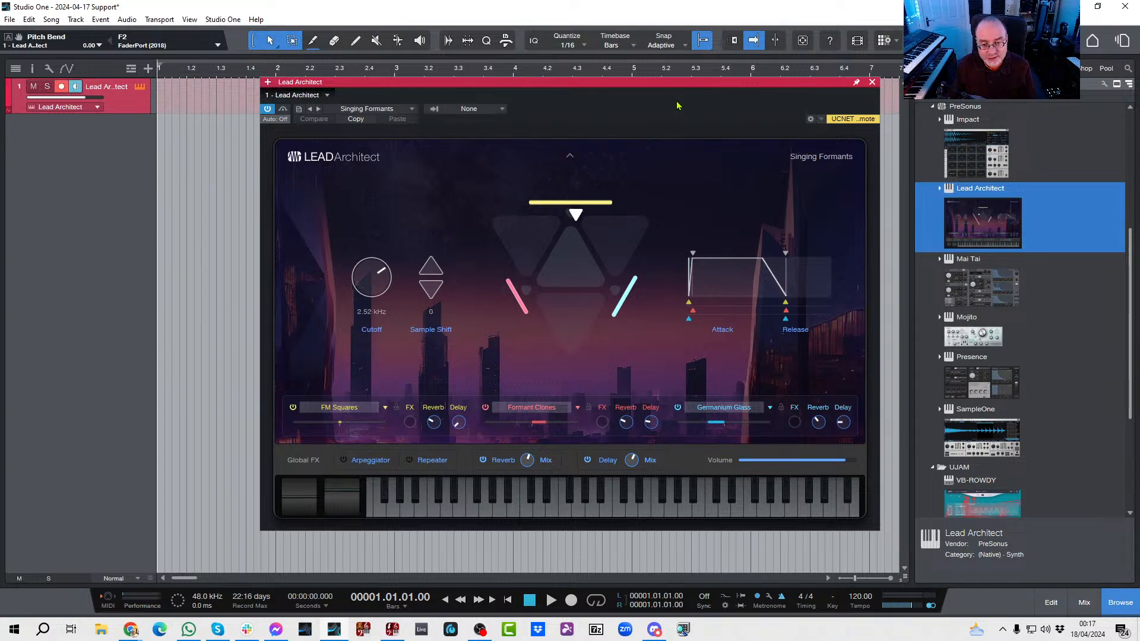
left_click(871, 83)
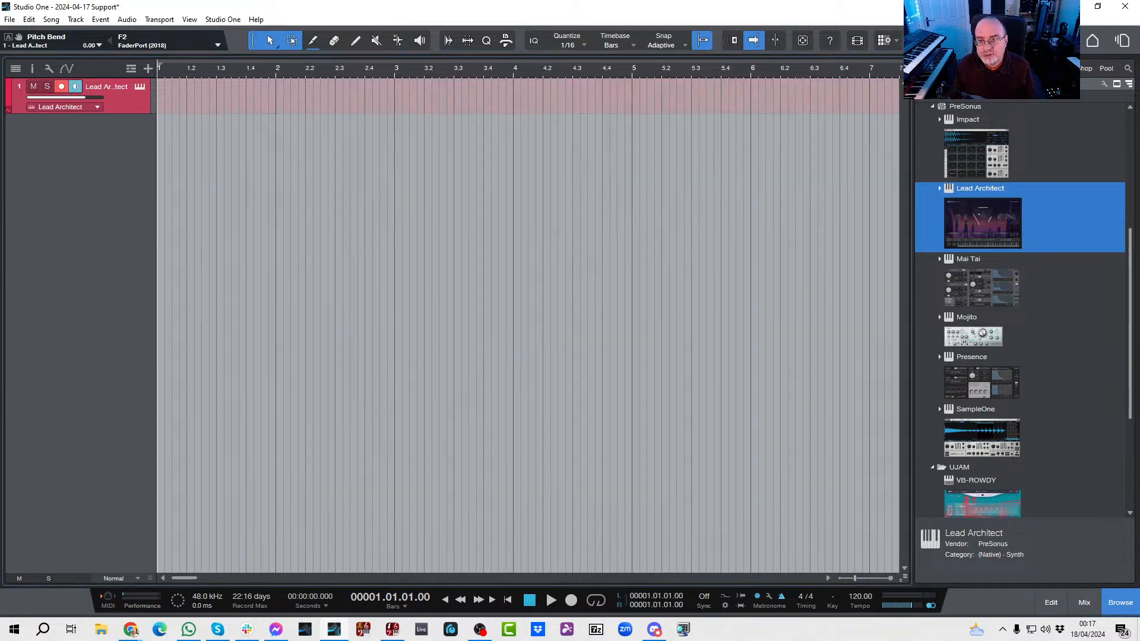
left_click(1062, 41)
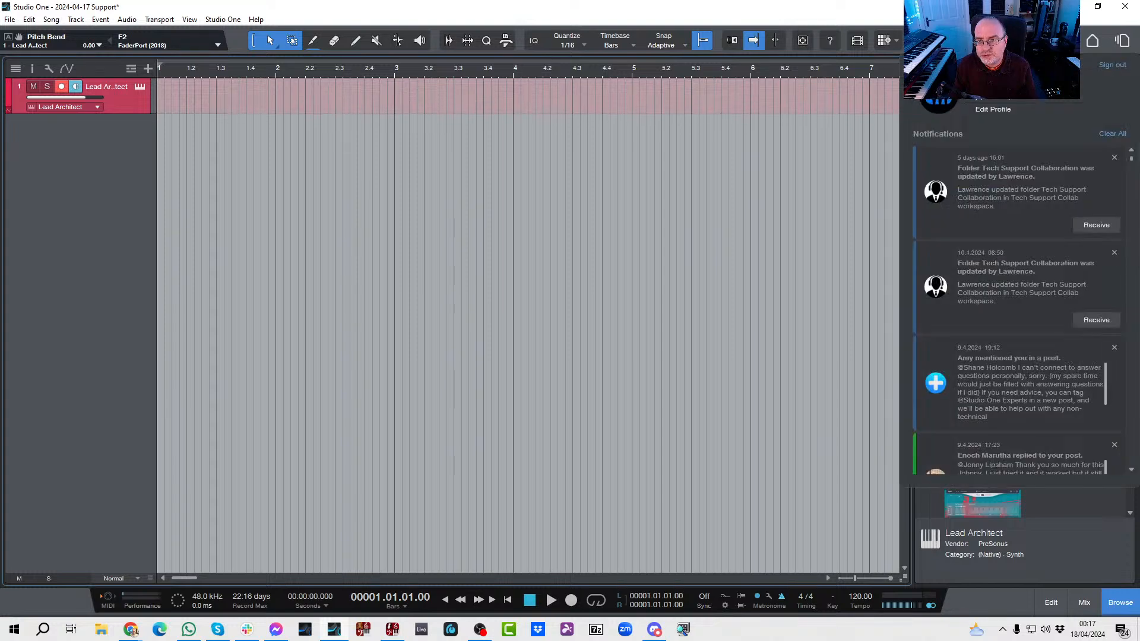
left_click(1062, 41)
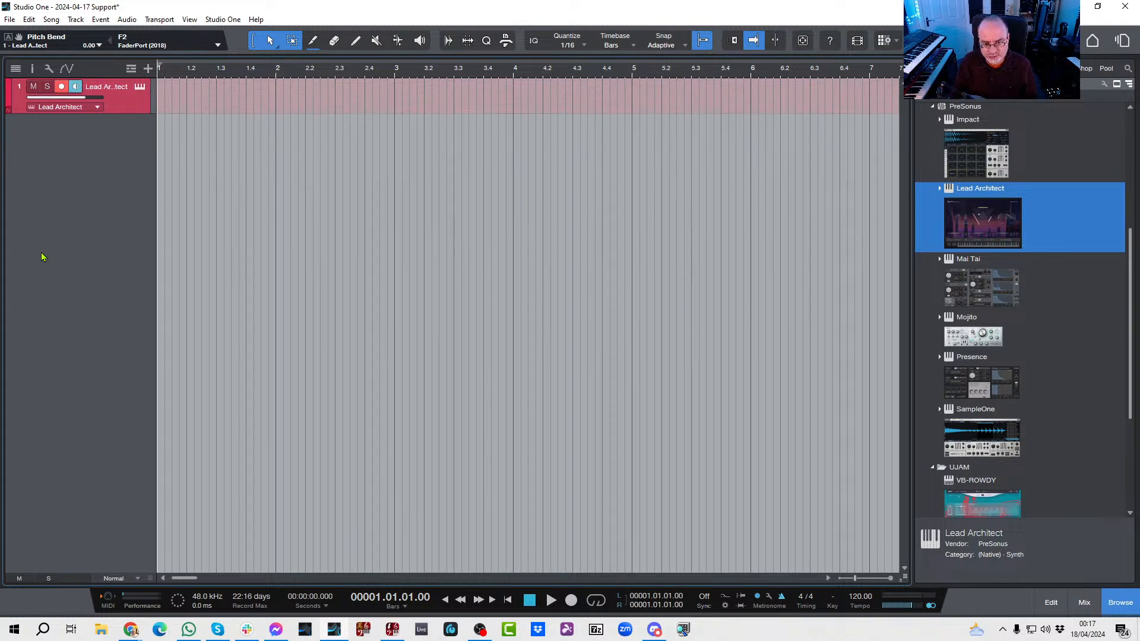
Step: Record a melody with pitch bends of about five bars on the Lead Architect track and show its pitch bend data in the note editor
key("KP_Multiply")
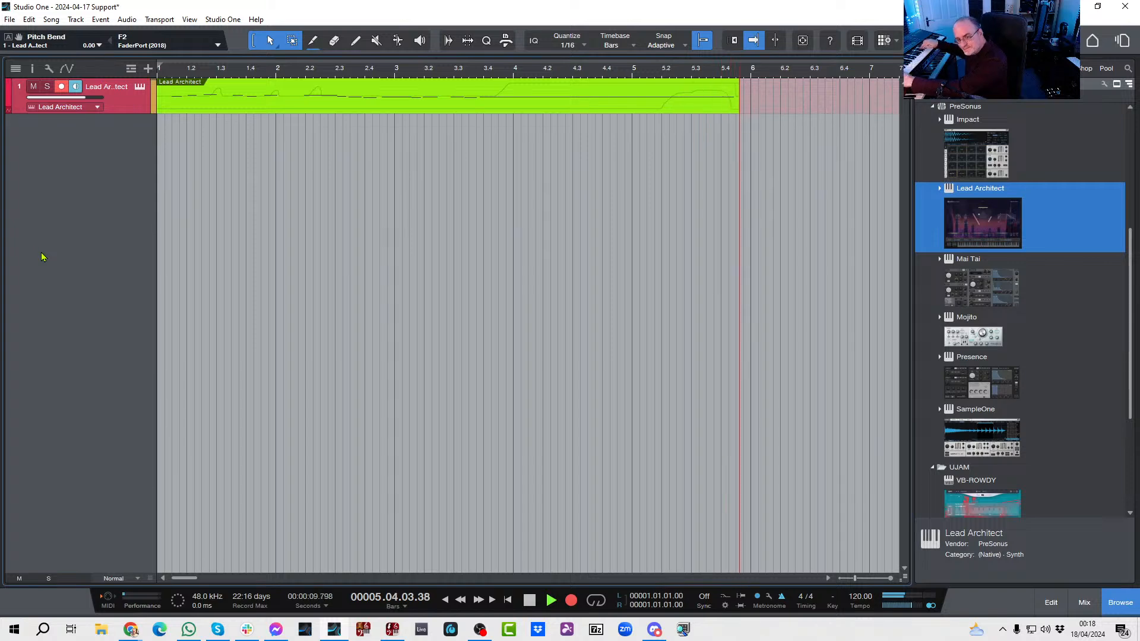
key("space")
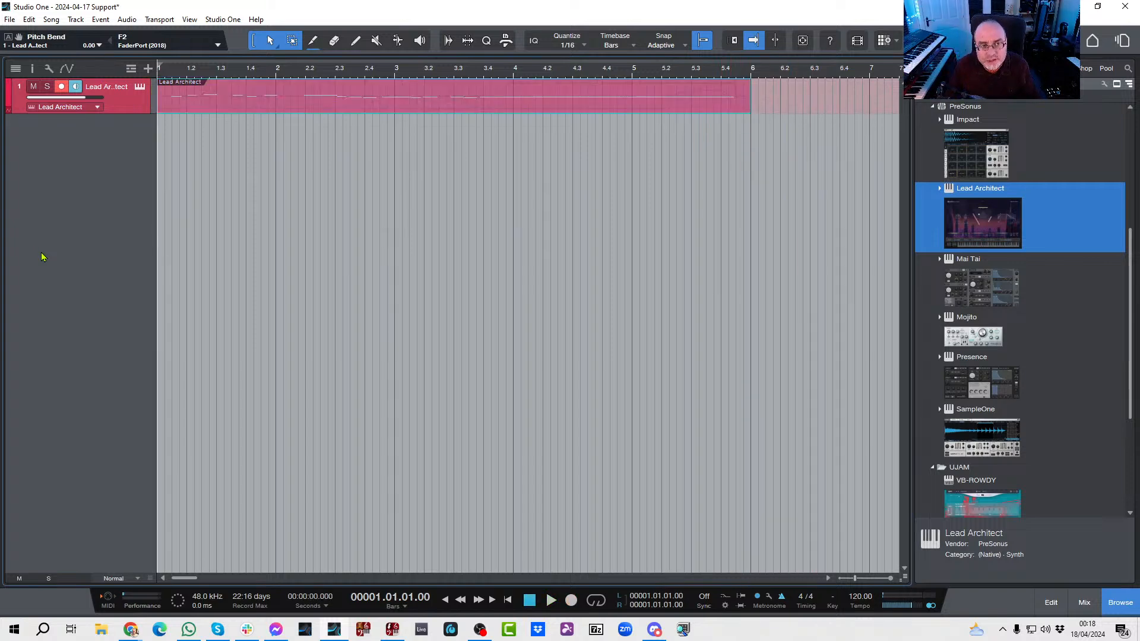
double_click(369, 111)
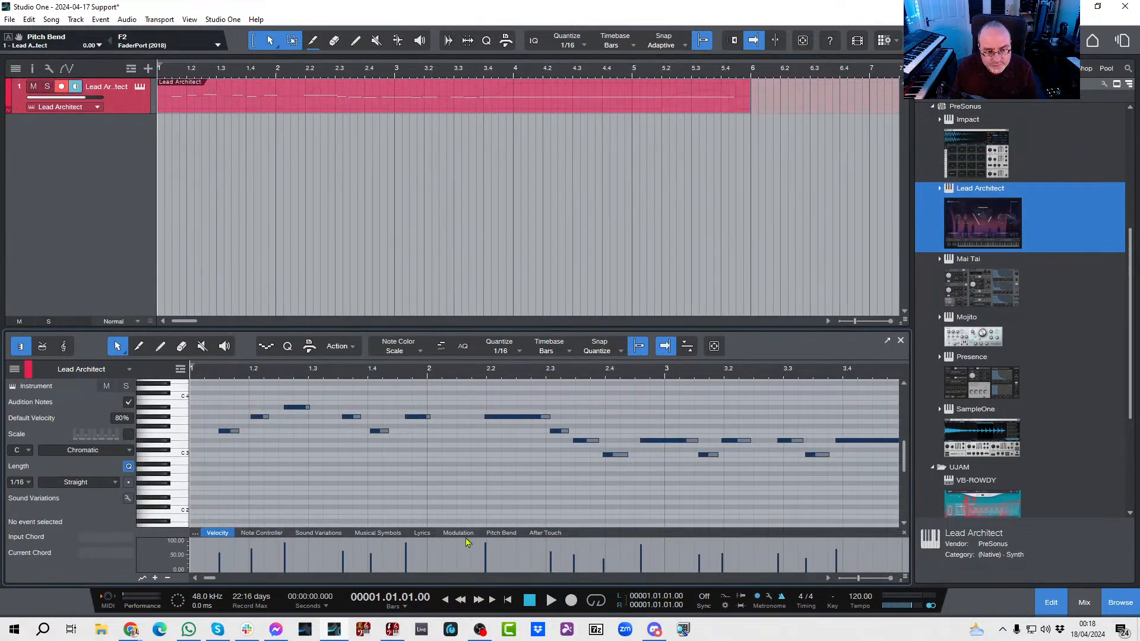
left_click(505, 532)
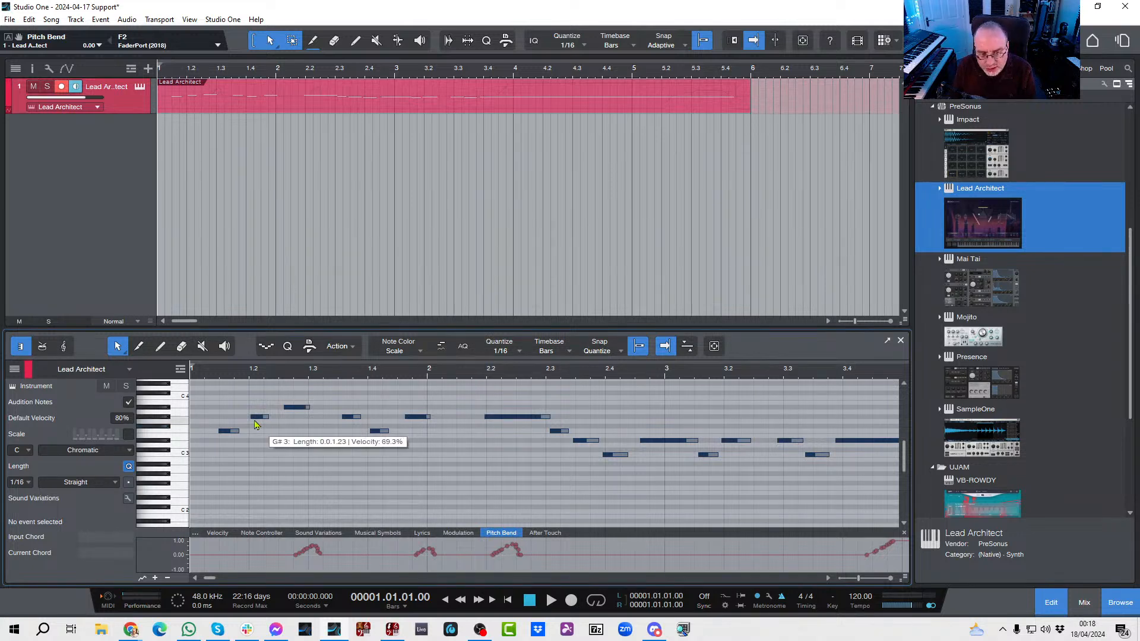
Step: Show the recorded part as a score and play it from the start to check the notated rhythm
left_click(64, 347)
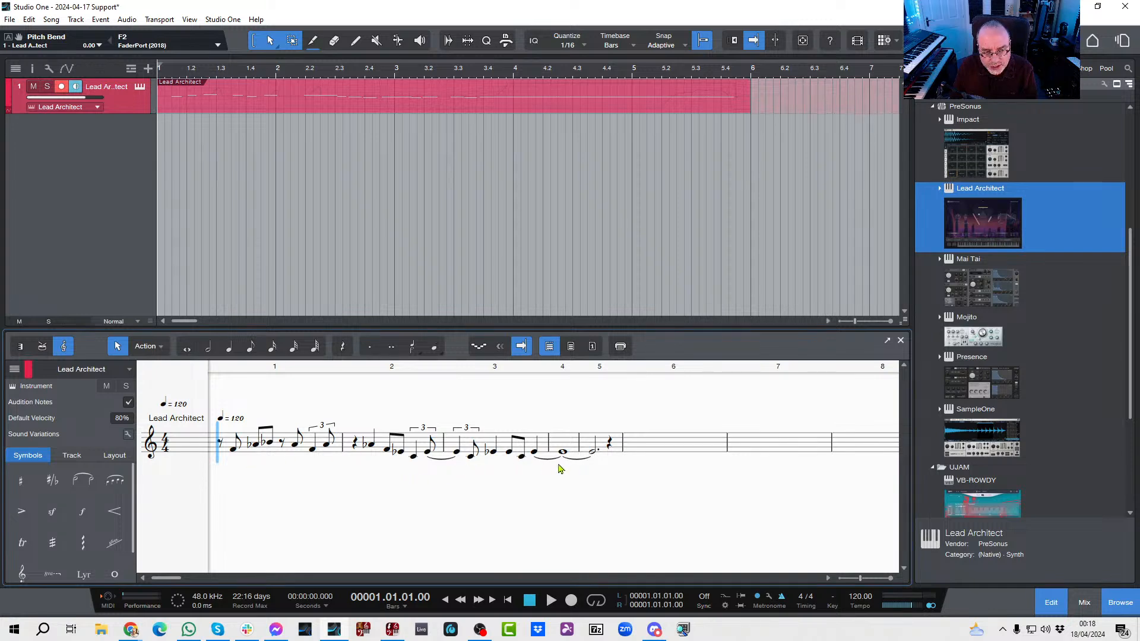
key("space")
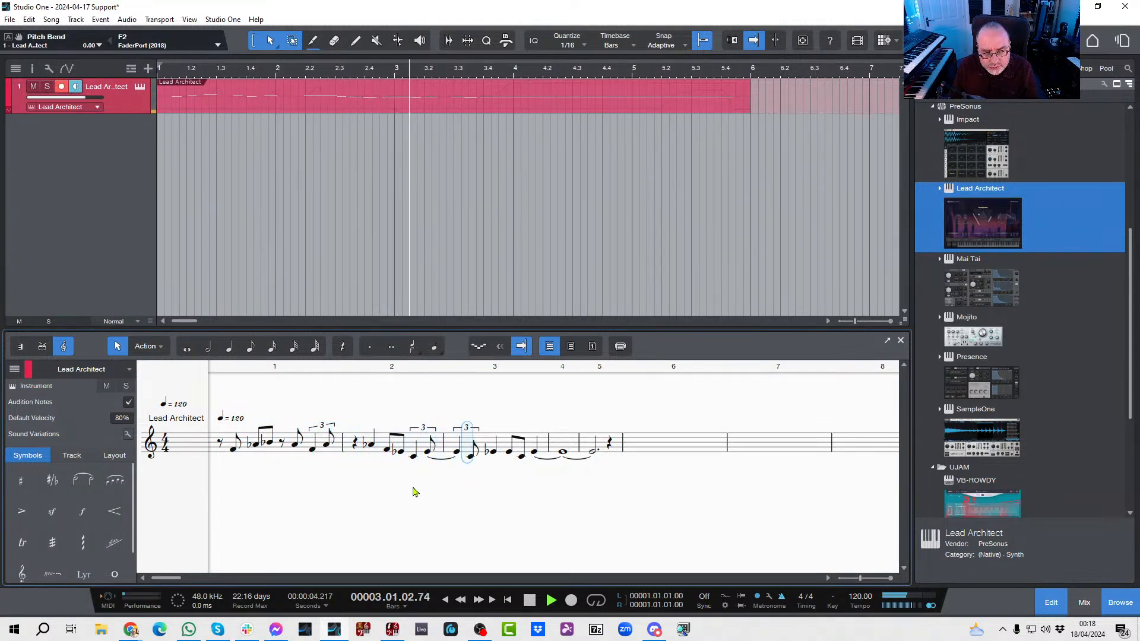
key("space")
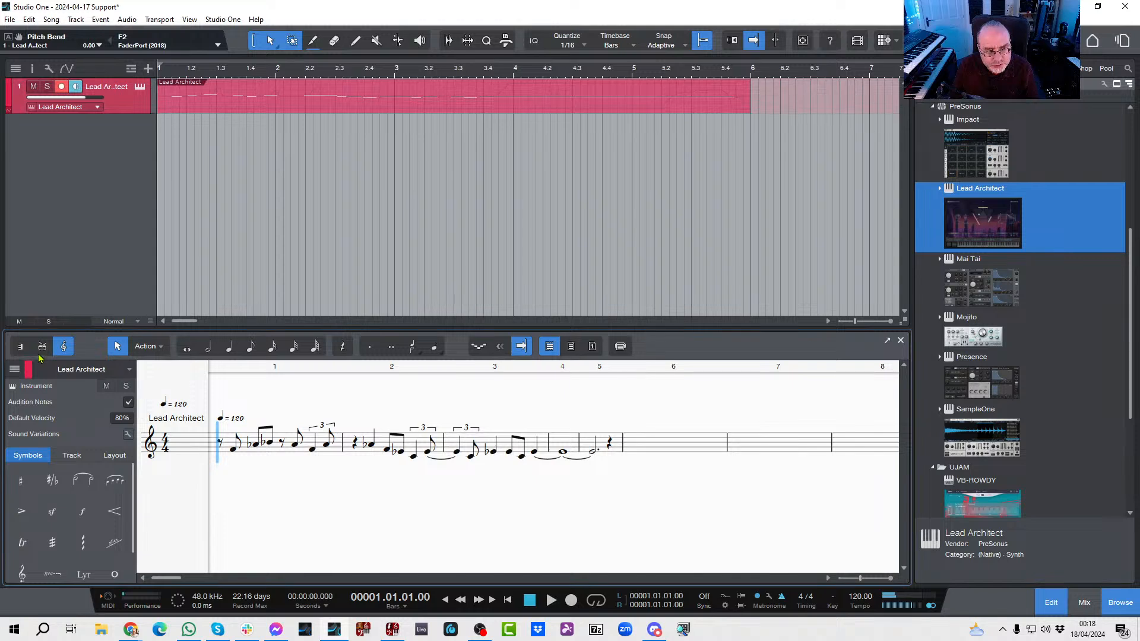
Step: Return to the piano view and quantize all notes of the part to 1/8
left_click(21, 346)
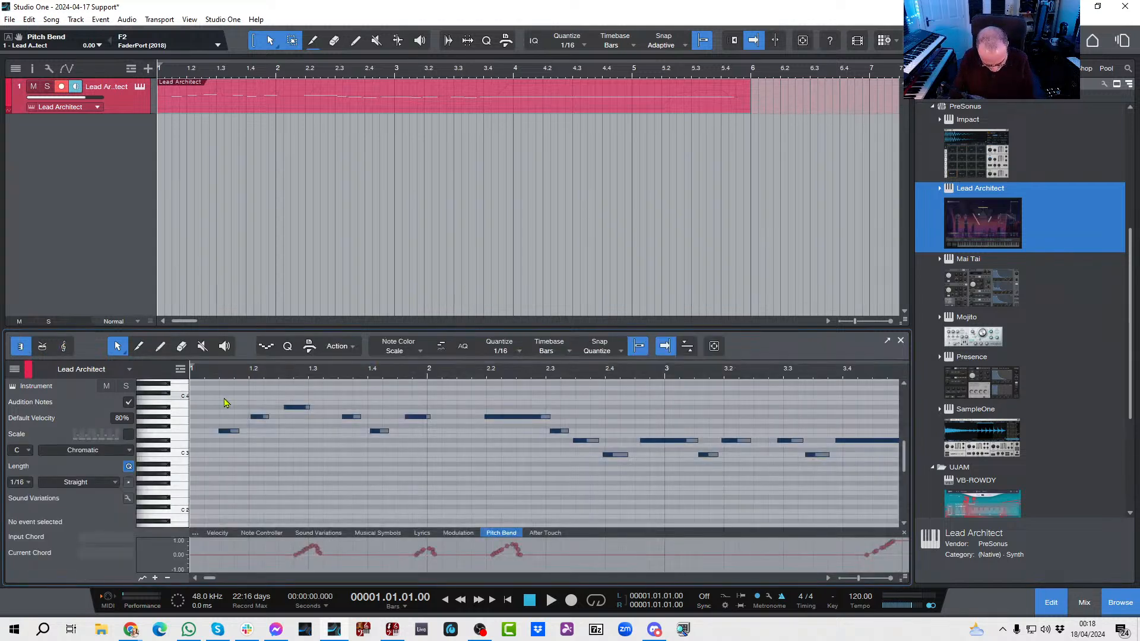
key("ctrl+a")
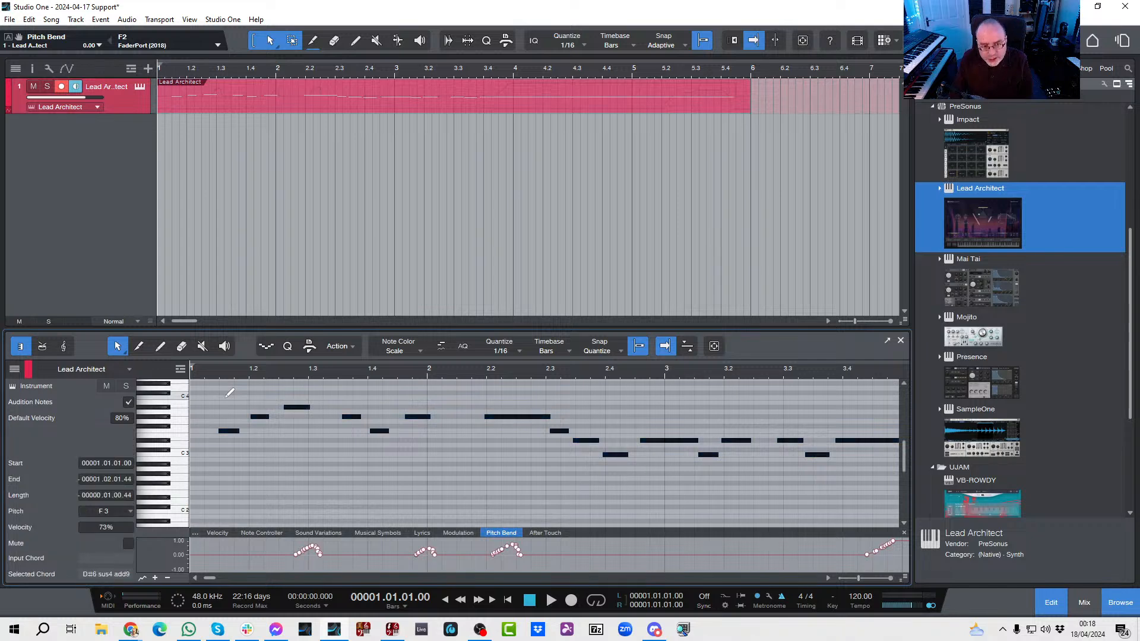
left_click(514, 351)
left_click(583, 378)
key("q")
left_click(438, 480)
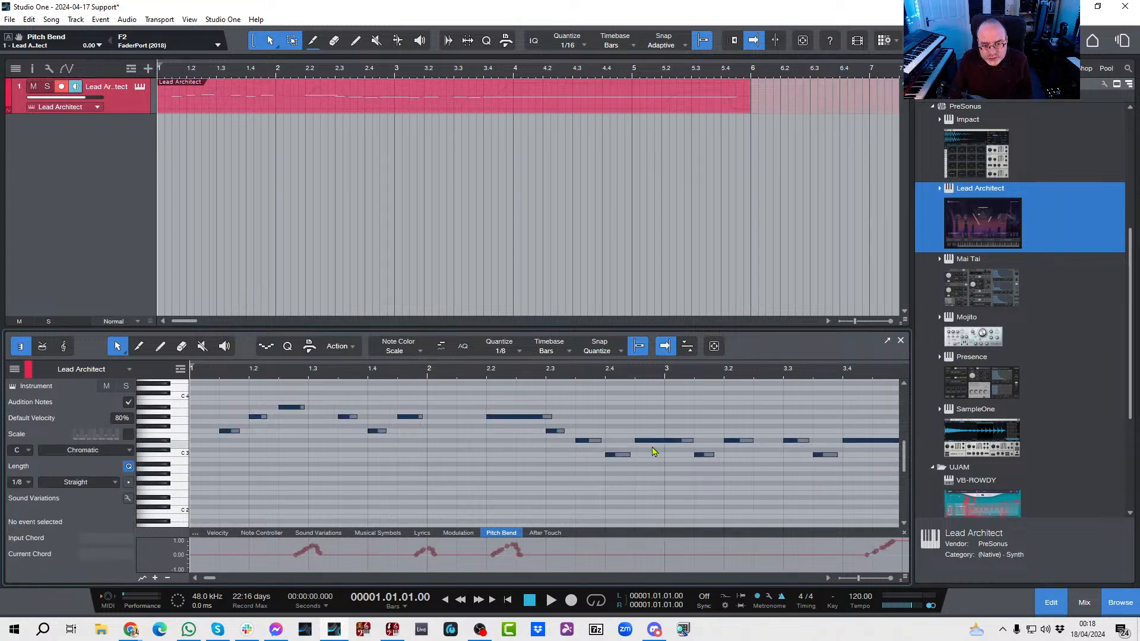
Step: Show the quantized part in the score view and play it through from the start
left_click(64, 346)
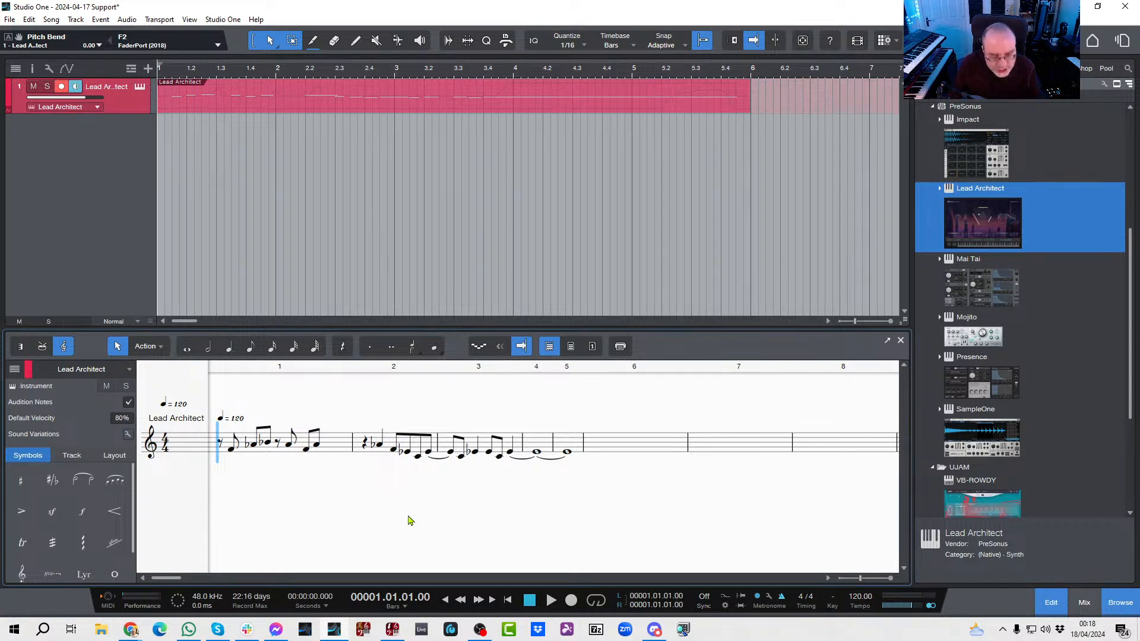
key("space")
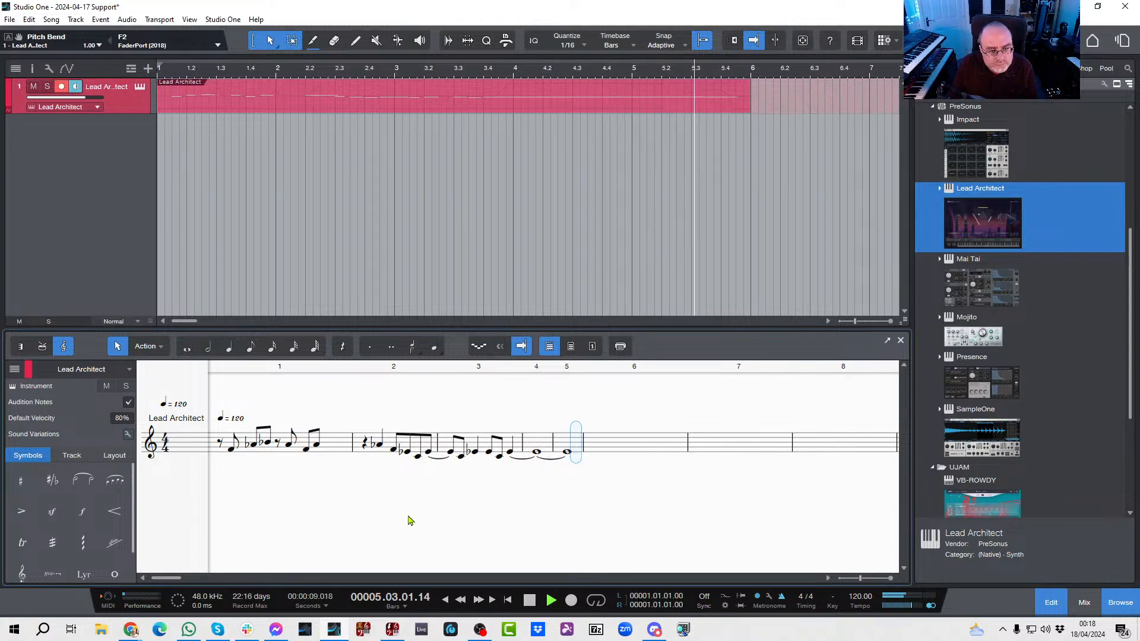
key("space")
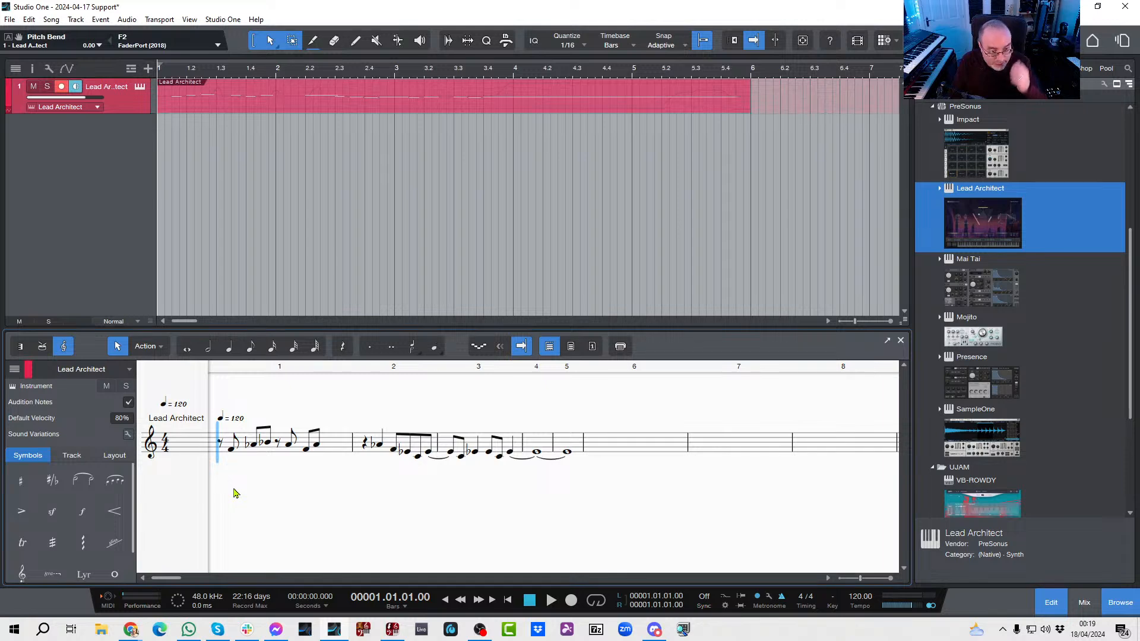
Step: Choose the Bend string symbol and place full bends on the third and last notes of bar 1
scroll(92, 510, "down", 1)
scroll(92, 509, "down", 2)
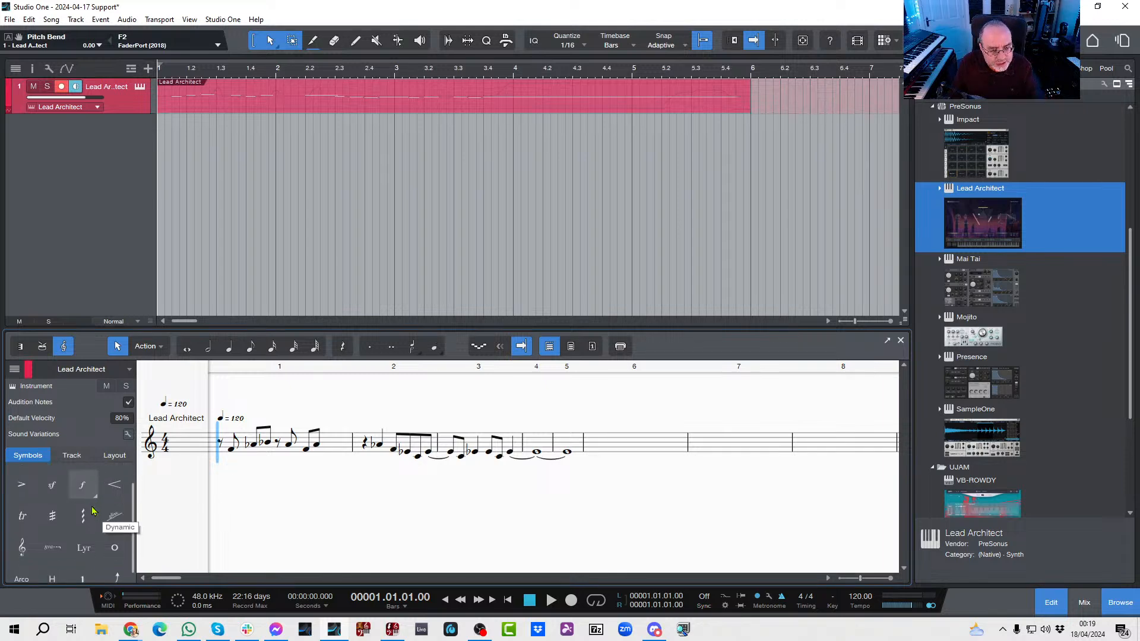
left_click(122, 574)
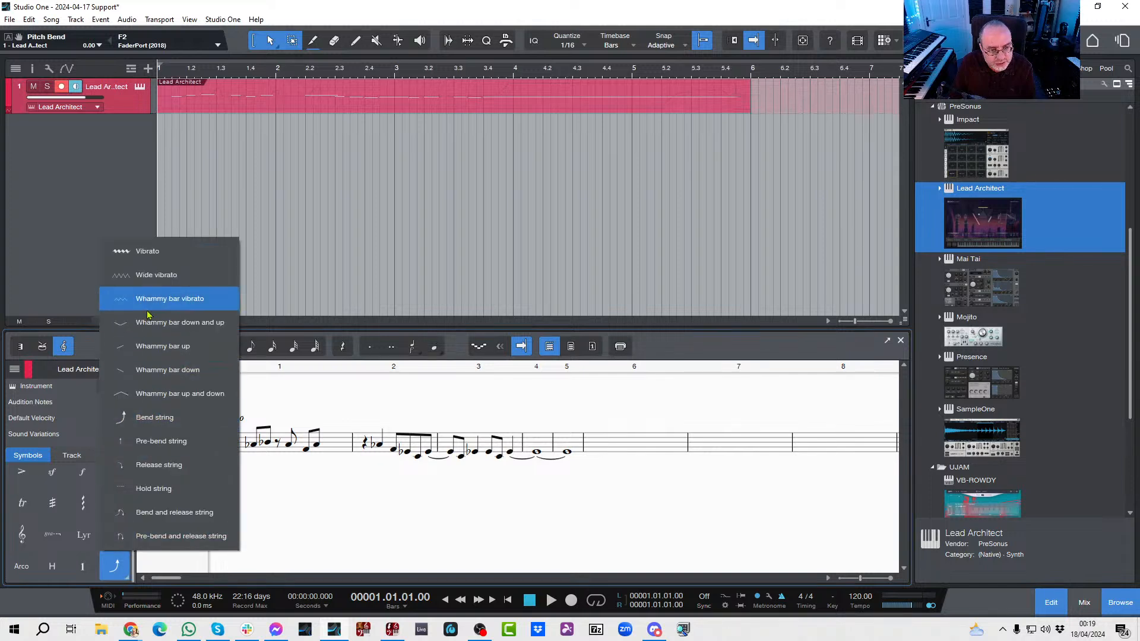
left_click(154, 418)
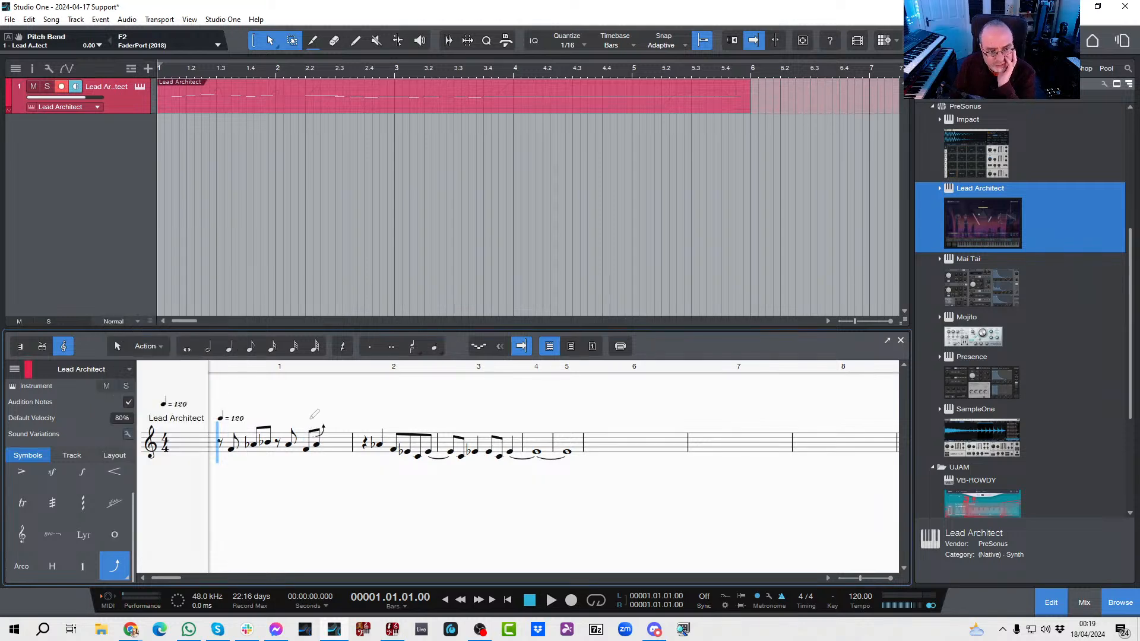
key("space")
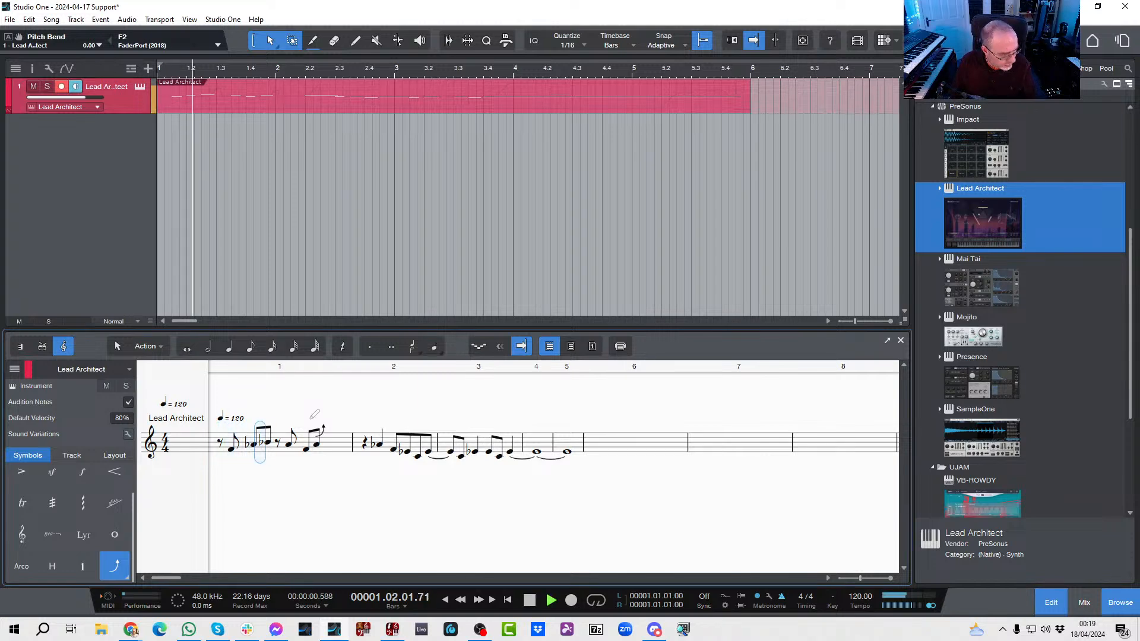
key("space")
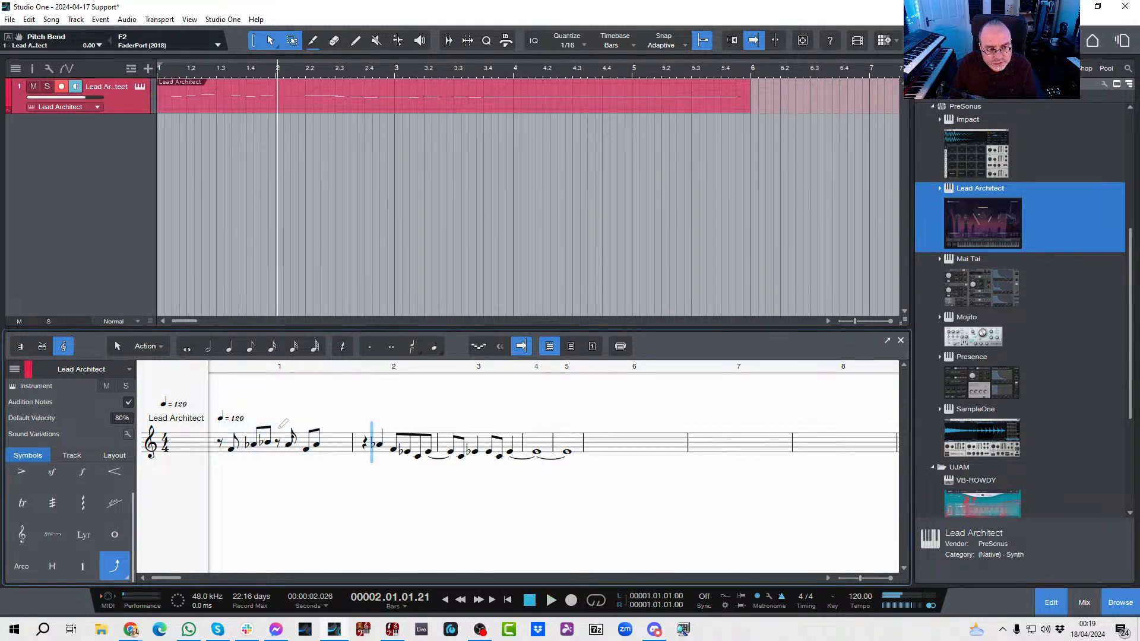
left_click(272, 422)
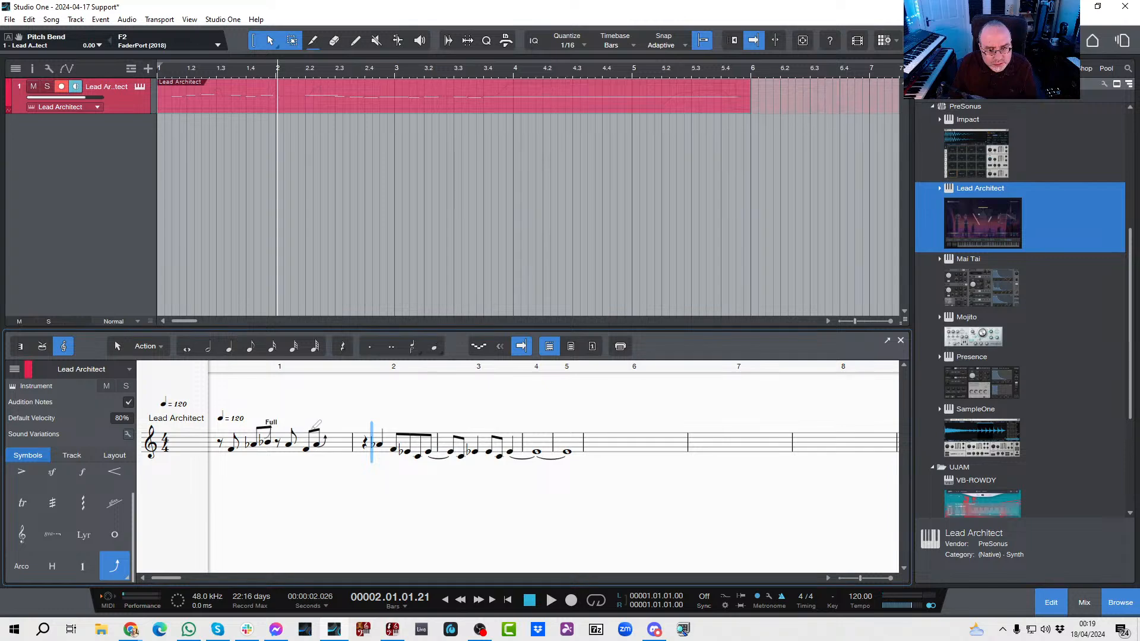
Step: Play the opening bars to locate the bend and add a full bend symbol to the first note of bar 2
key("space")
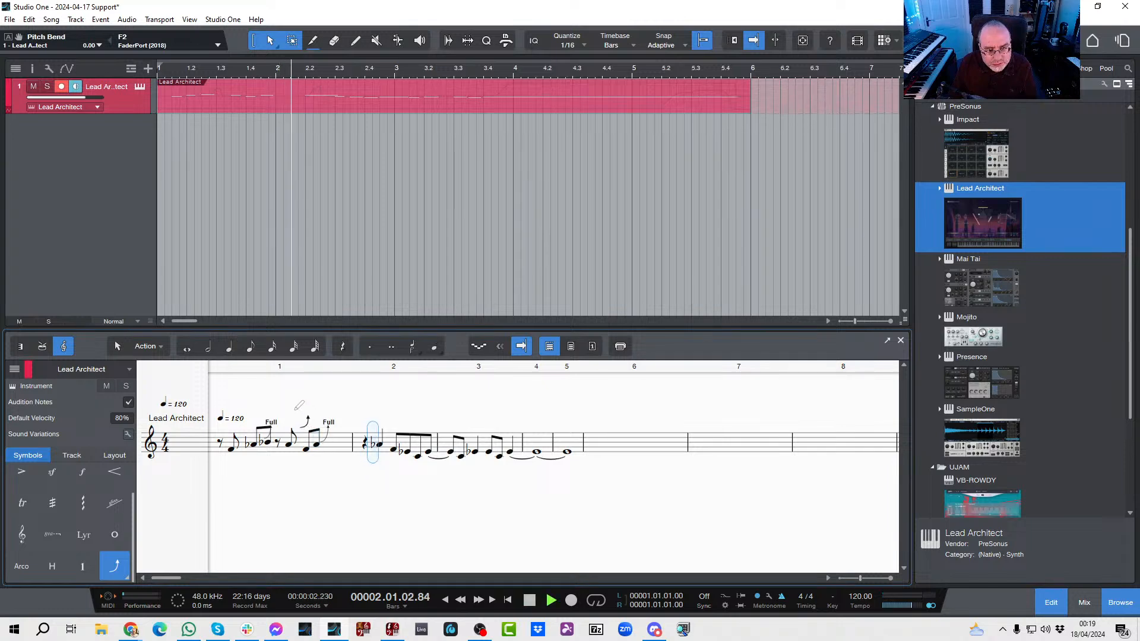
key("space")
key("KP_0")
key("KP_0")
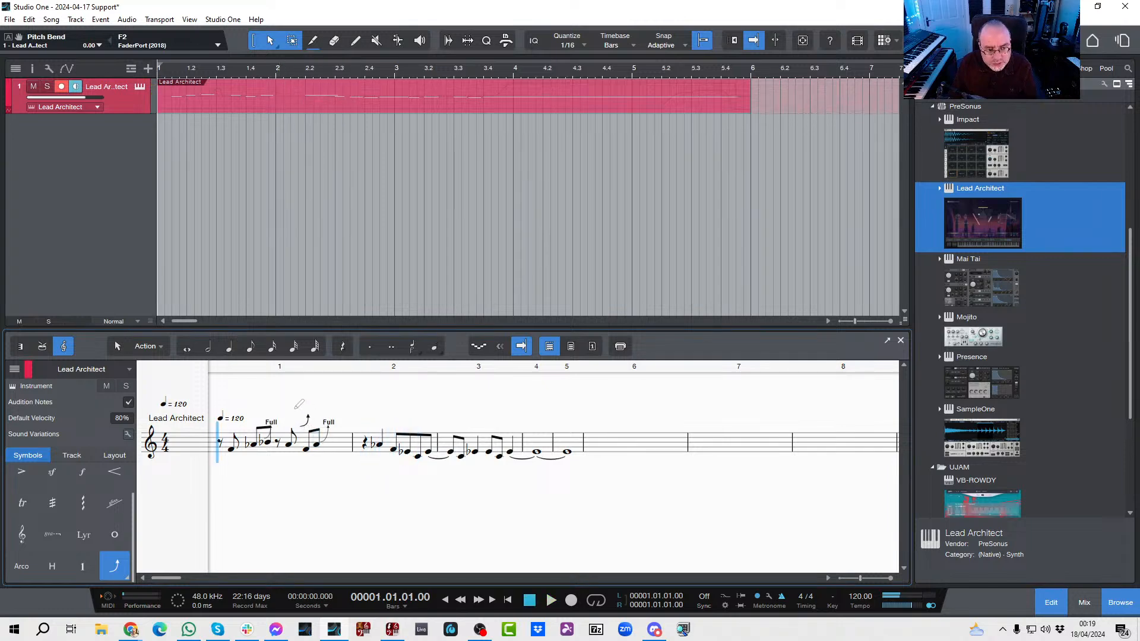
key("space")
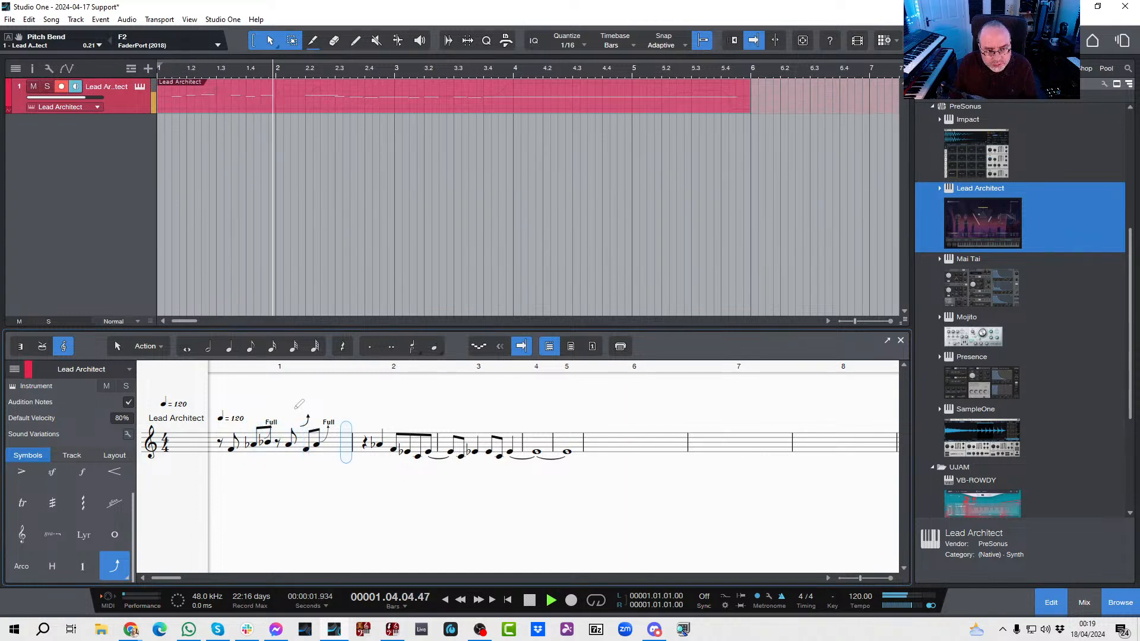
key("space")
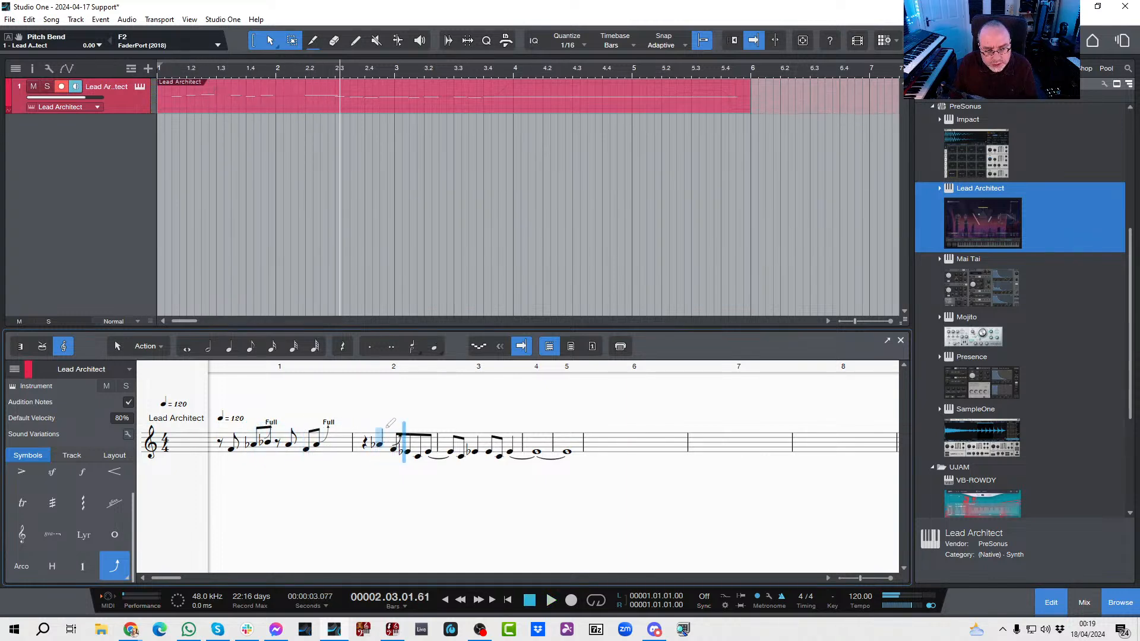
left_click(385, 428)
key("Left")
key("Left")
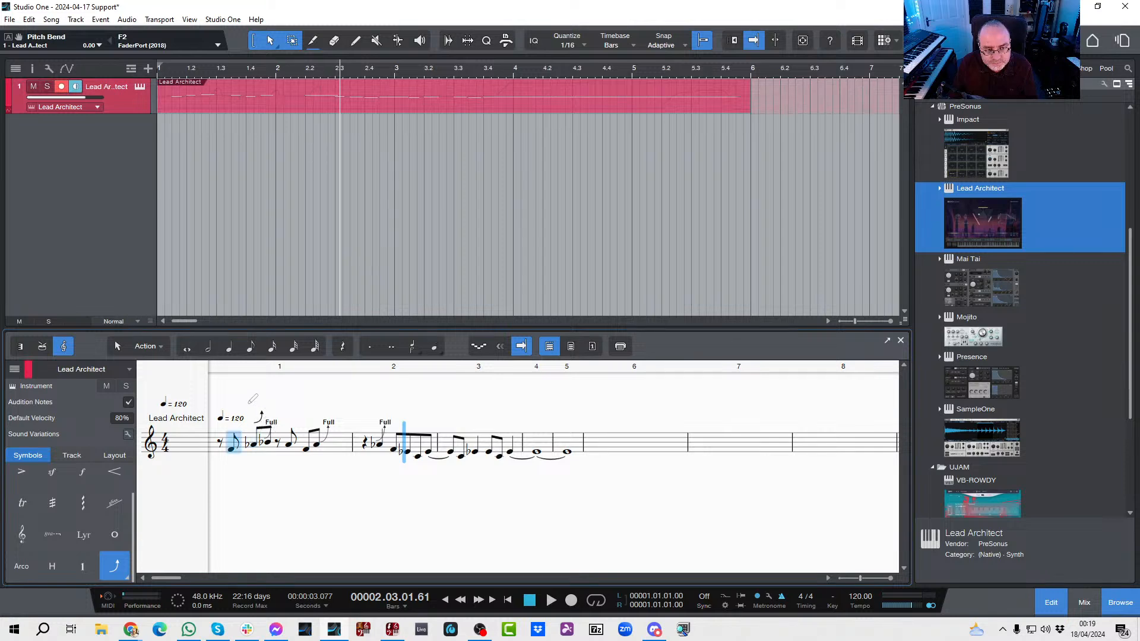
Step: Play the rest of the melody and add a full bend to the last note of bar 3
key("space")
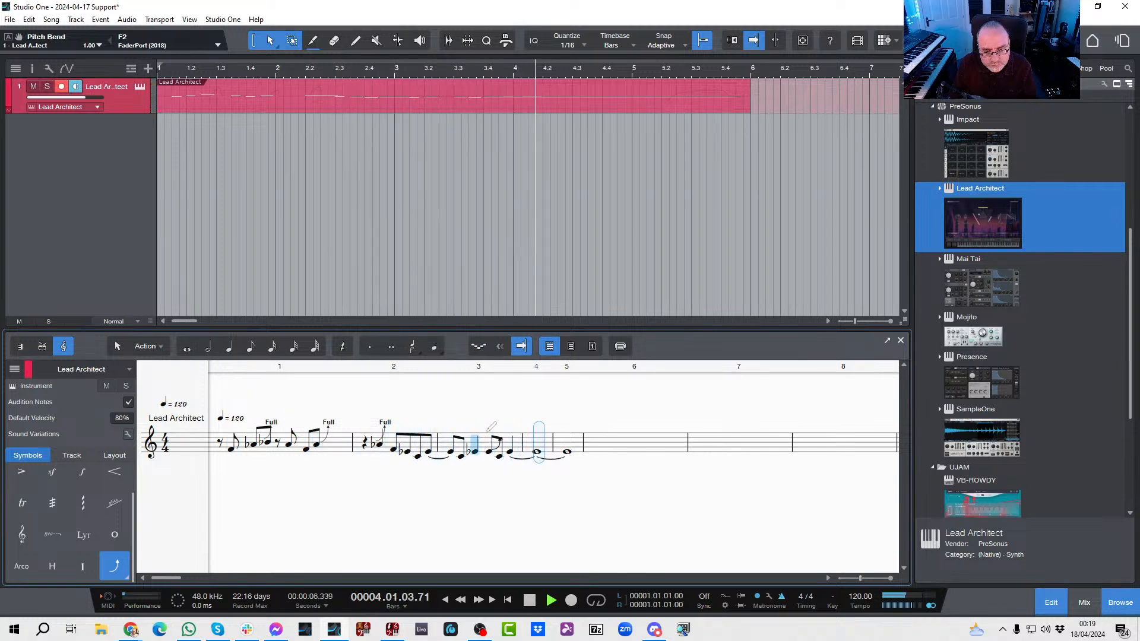
left_click(516, 428)
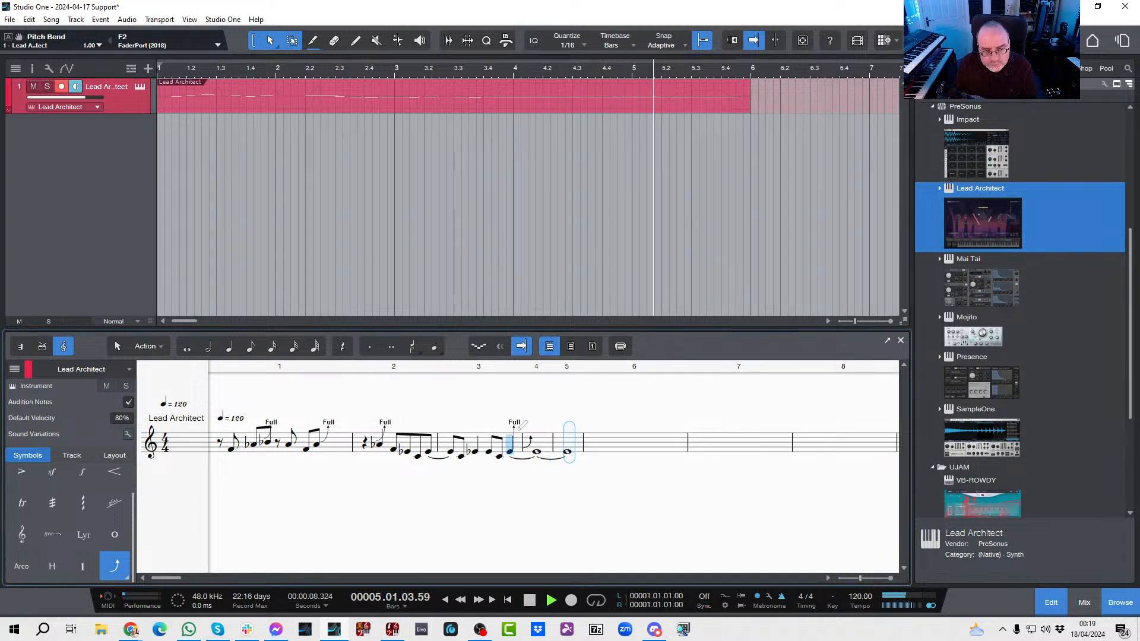
key("space")
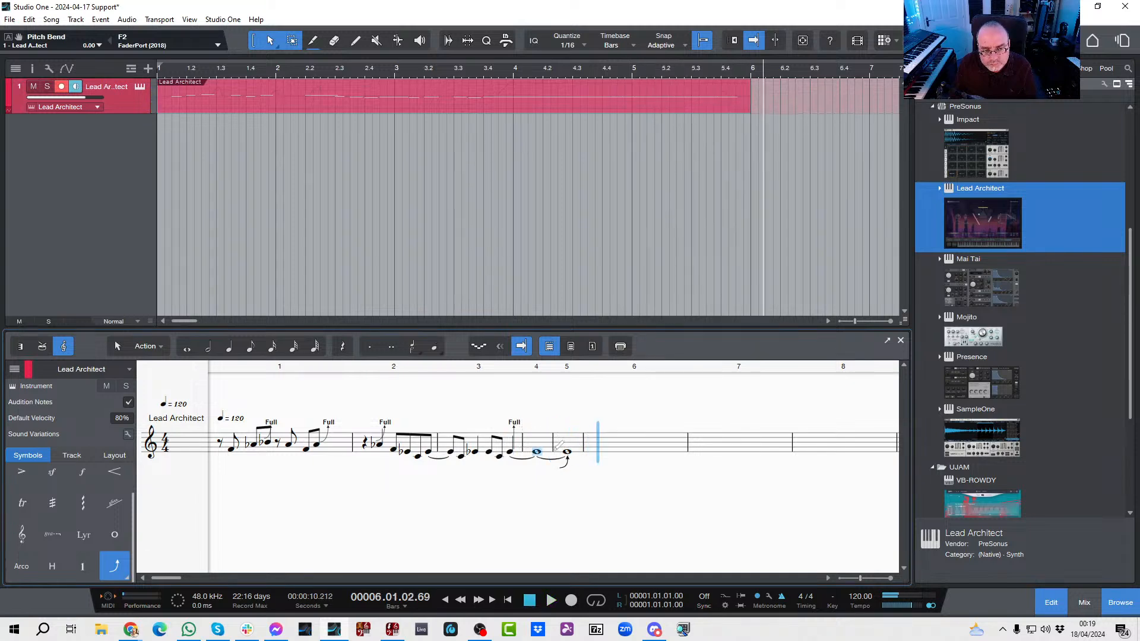
Step: Place a Release string symbol on the whole note in bar 5 and return to the selection tool
left_click(114, 566)
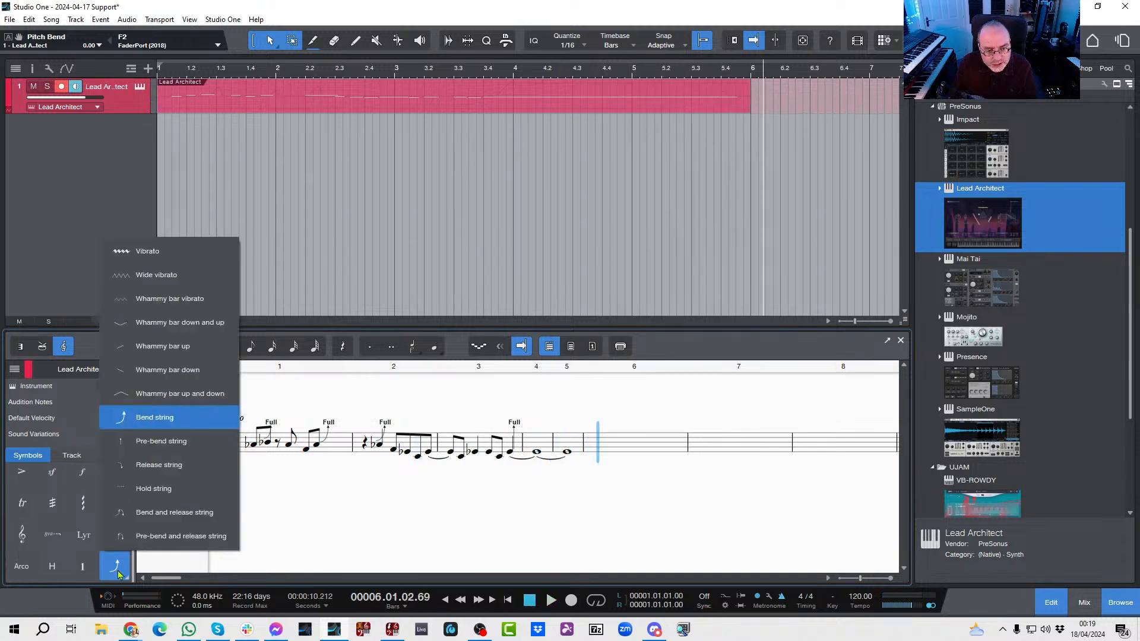
left_click(143, 465)
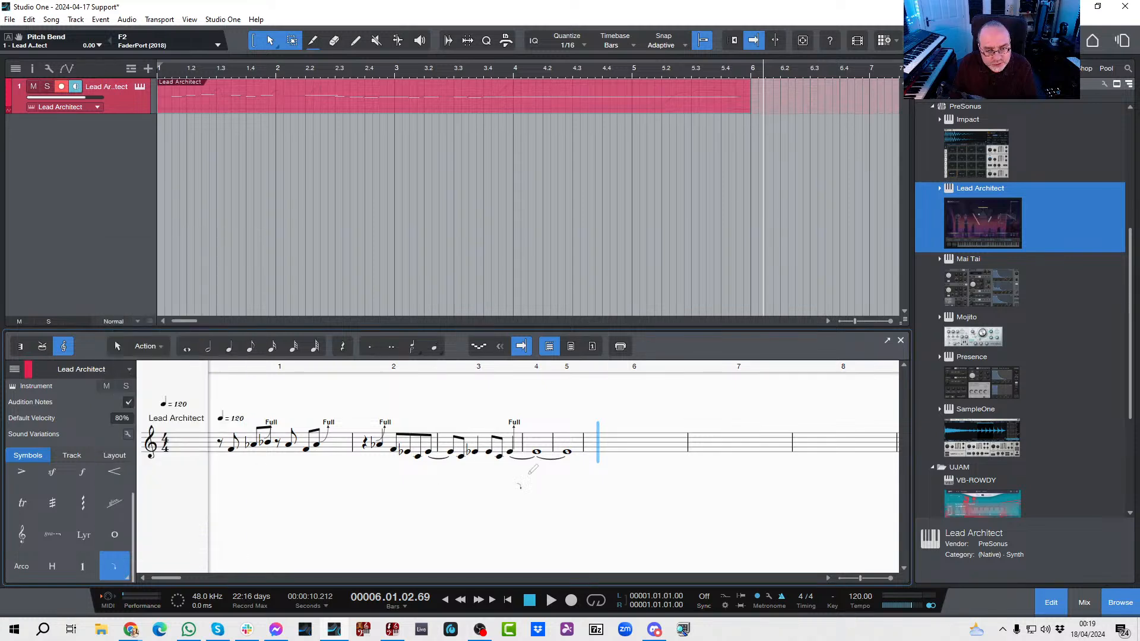
left_click(577, 436)
left_click(119, 347)
Step: Play the melody from the start to check the bend symbols against the sound, and close the score editor
key("Home")
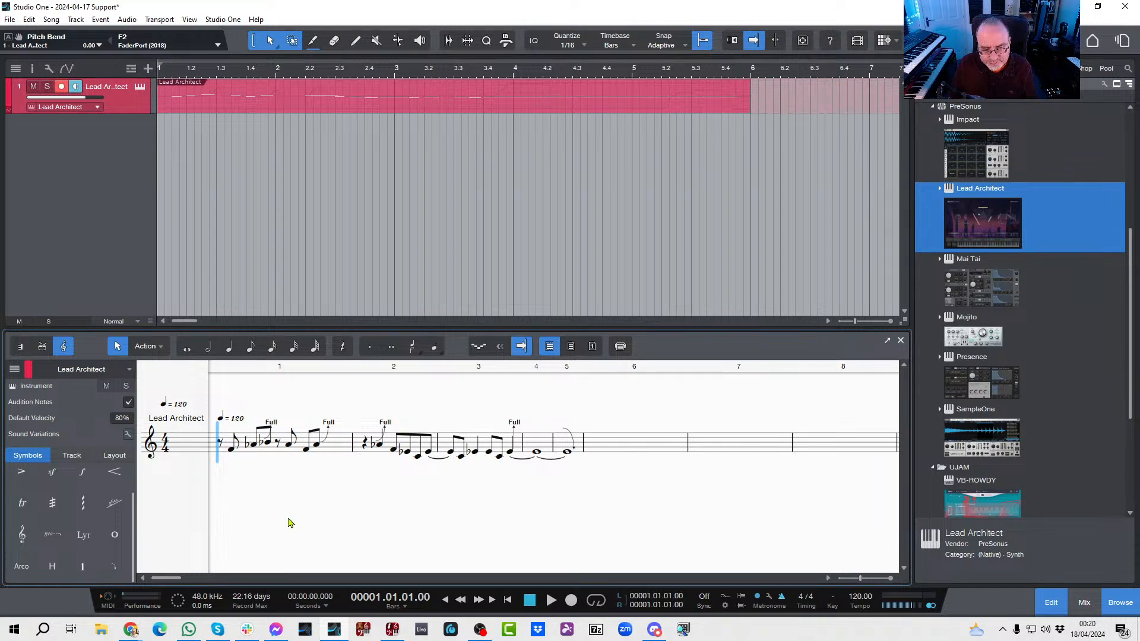
key("space")
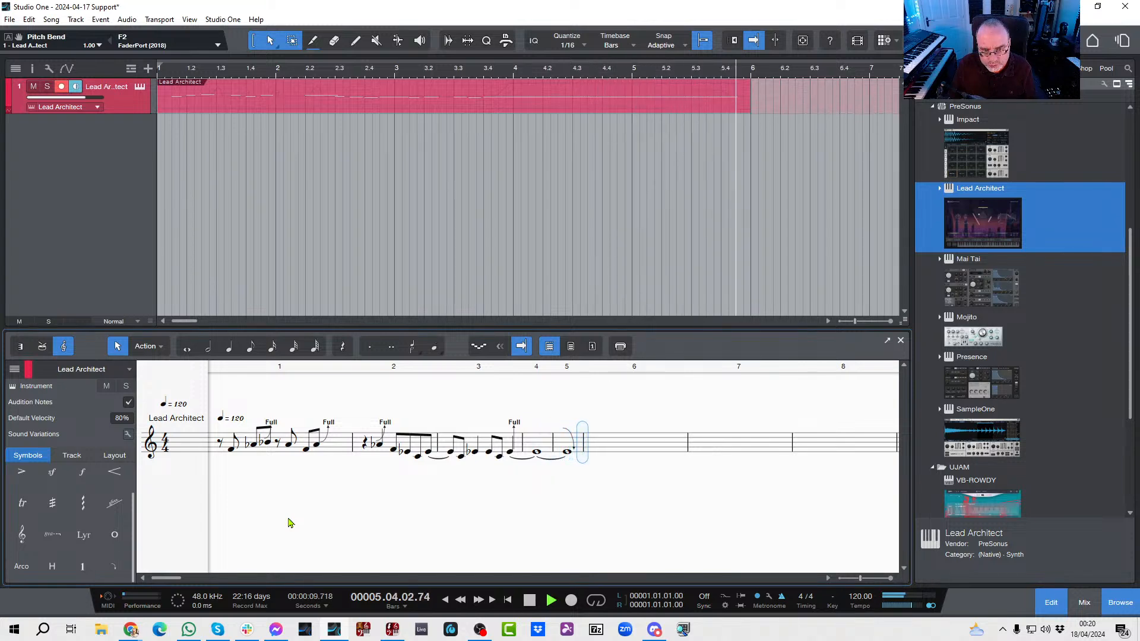
key("space")
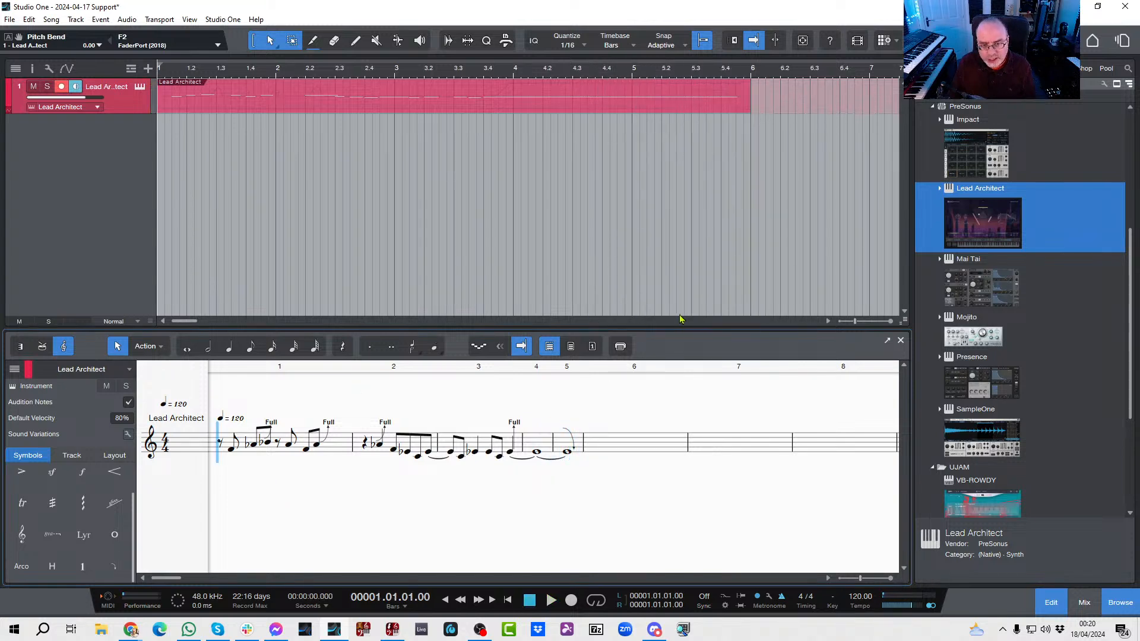
left_click(901, 341)
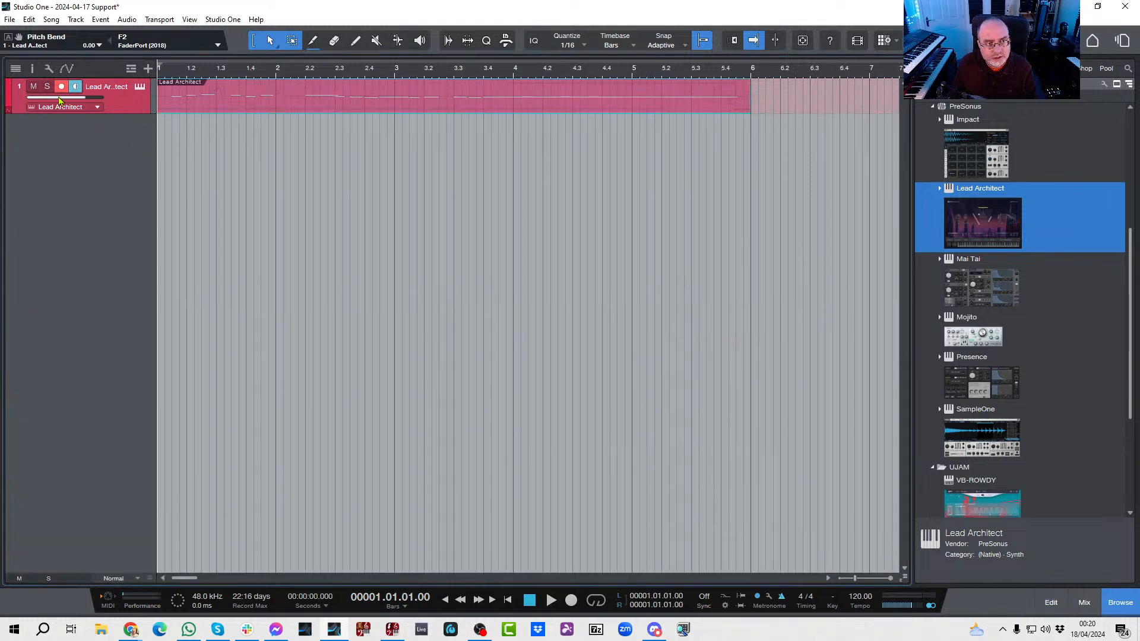
Step: Mute the Lead Architect track and add a Presence instrument track with the Stratocaster Full preset from the Guitar folder
left_click(34, 90)
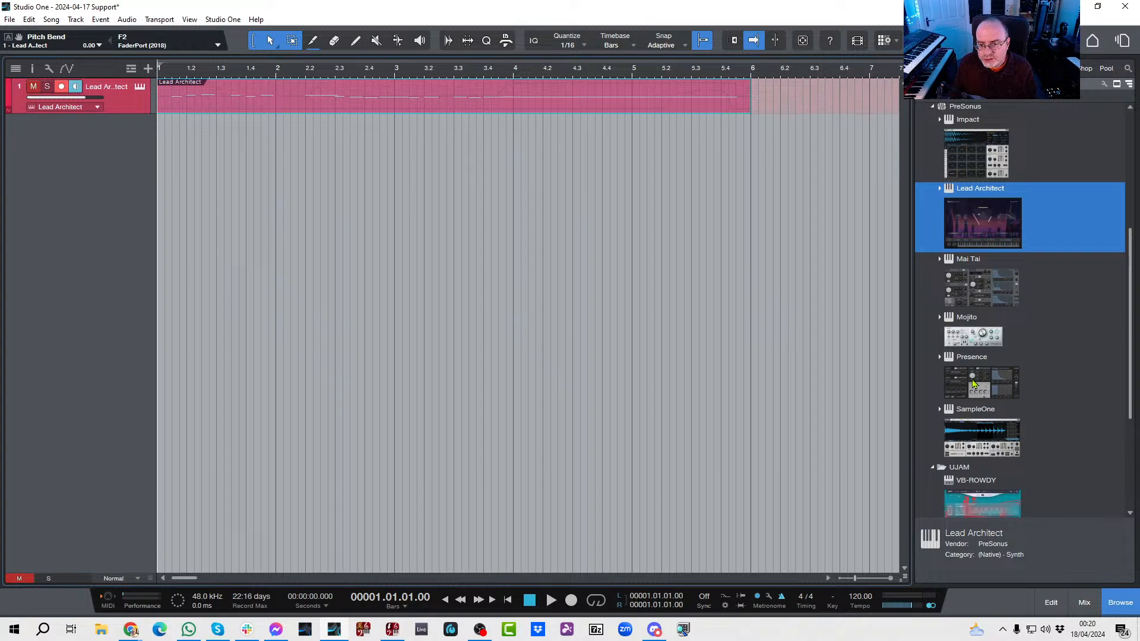
left_click_drag(974, 385, 198, 209)
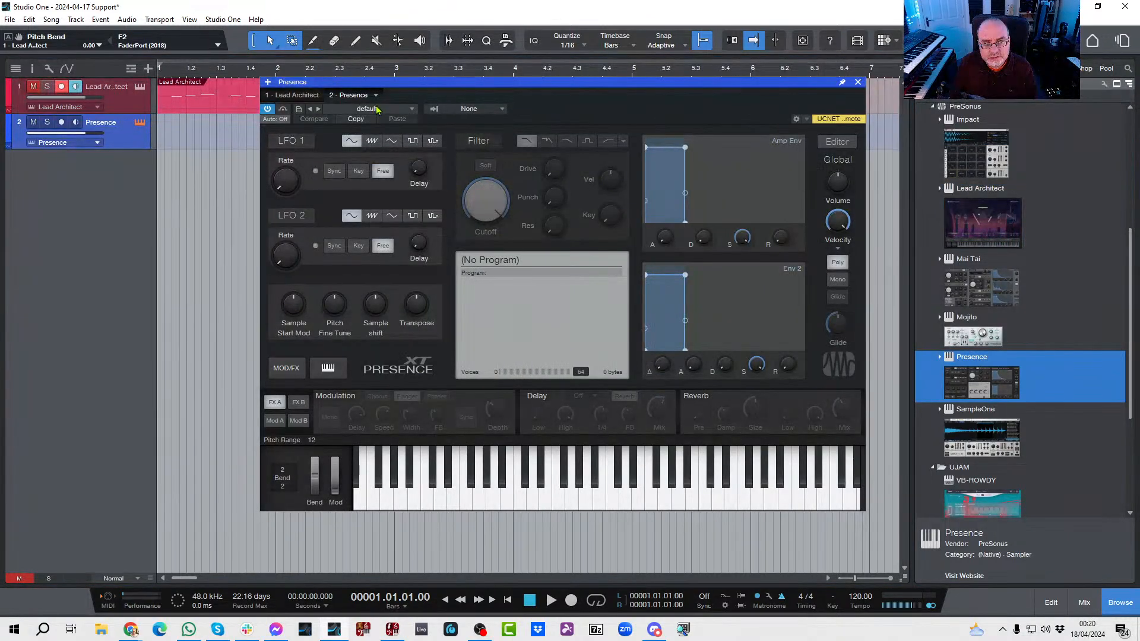
left_click(376, 110)
left_click(342, 188)
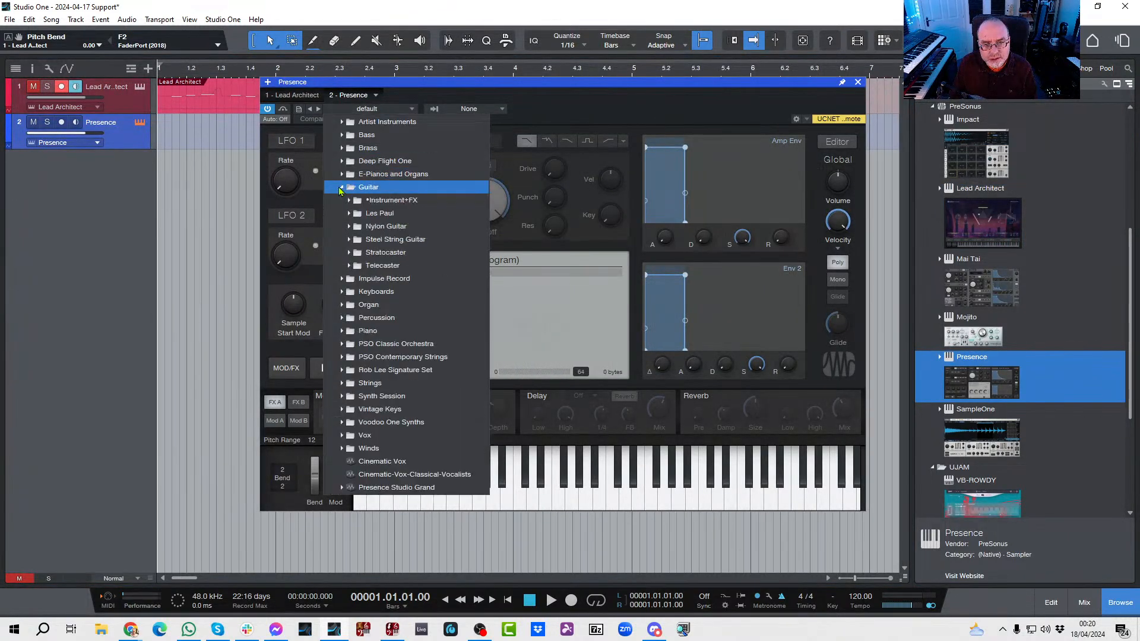
left_click(349, 253)
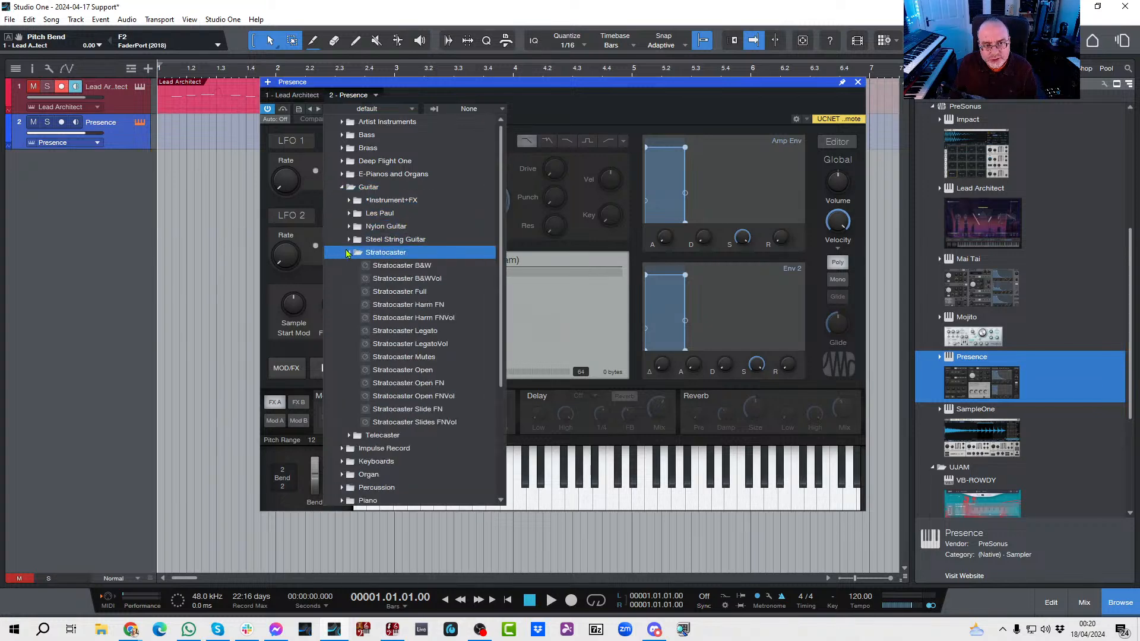
left_click(380, 291)
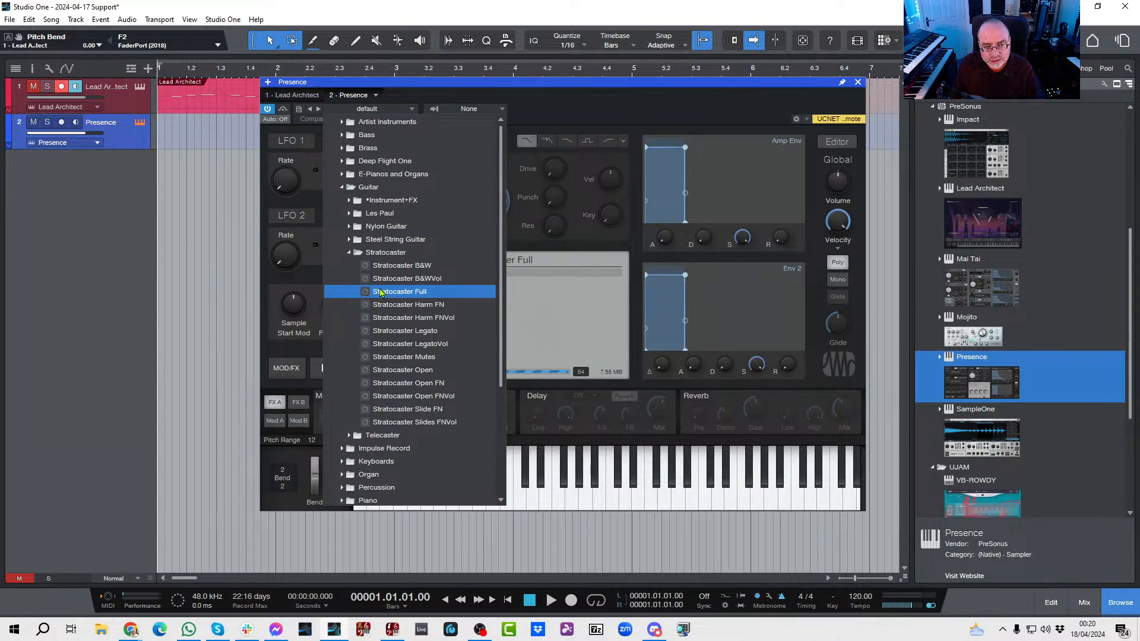
left_click(684, 102)
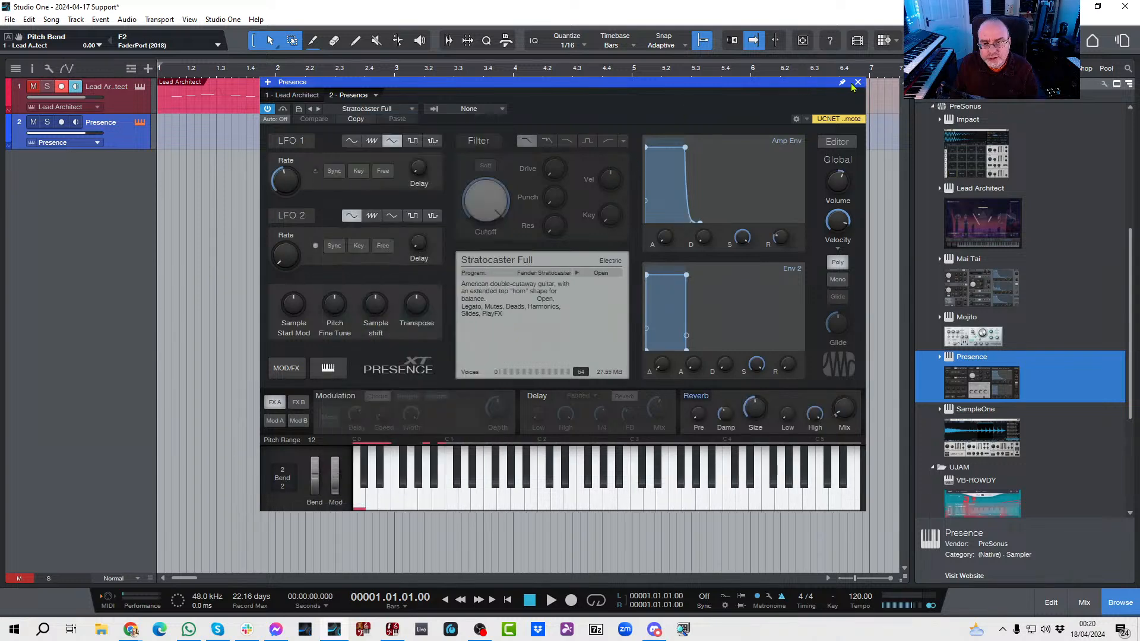
left_click(858, 83)
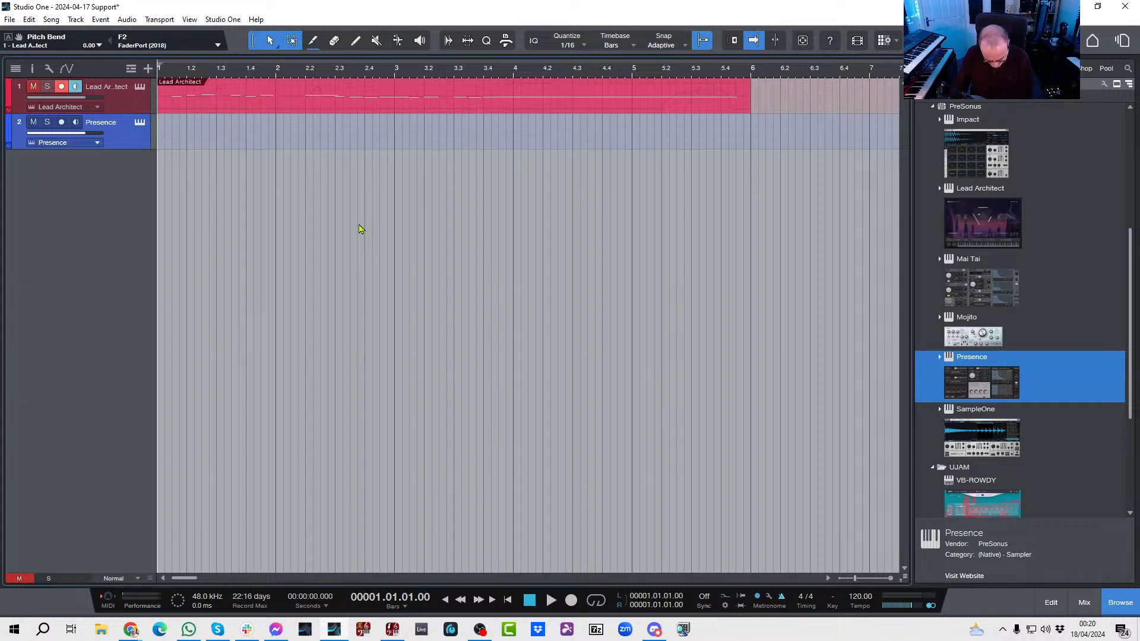
Step: Show the mixer without the instrument and channel lists, and enlarge it with taller send areas on the channels
key("F3")
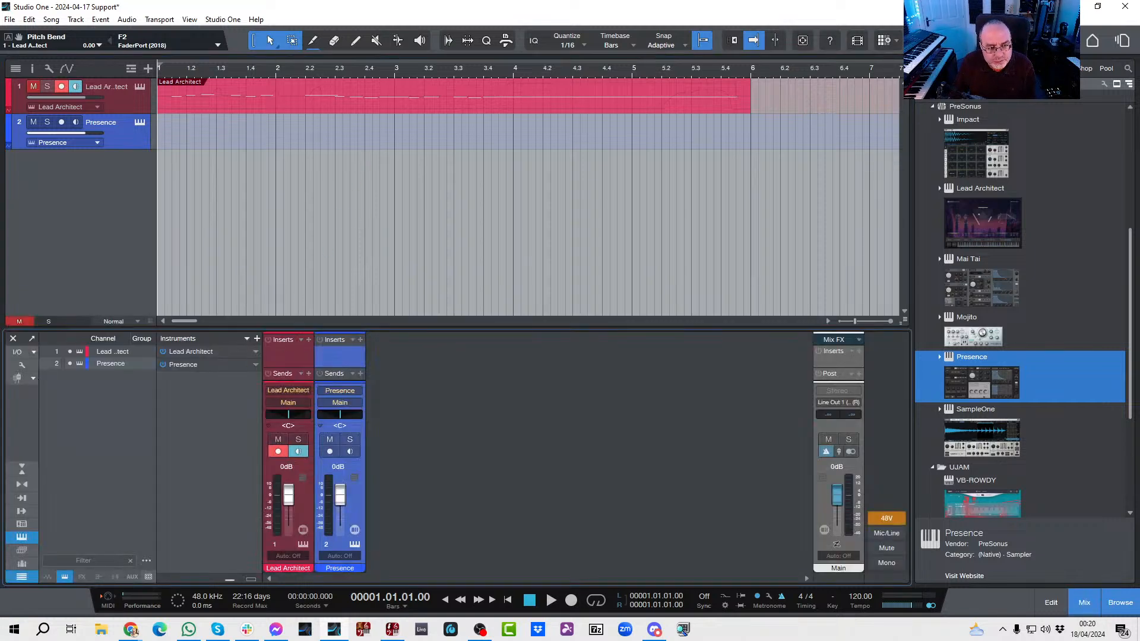
left_click(21, 536)
left_click(21, 576)
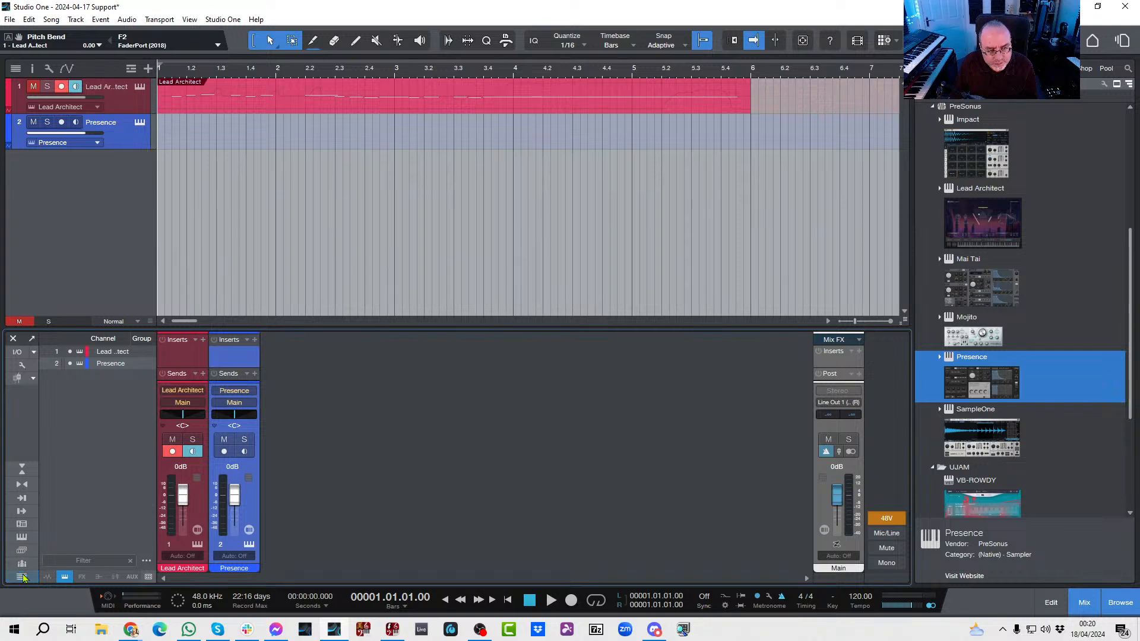
left_click_drag(259, 329, 254, 255)
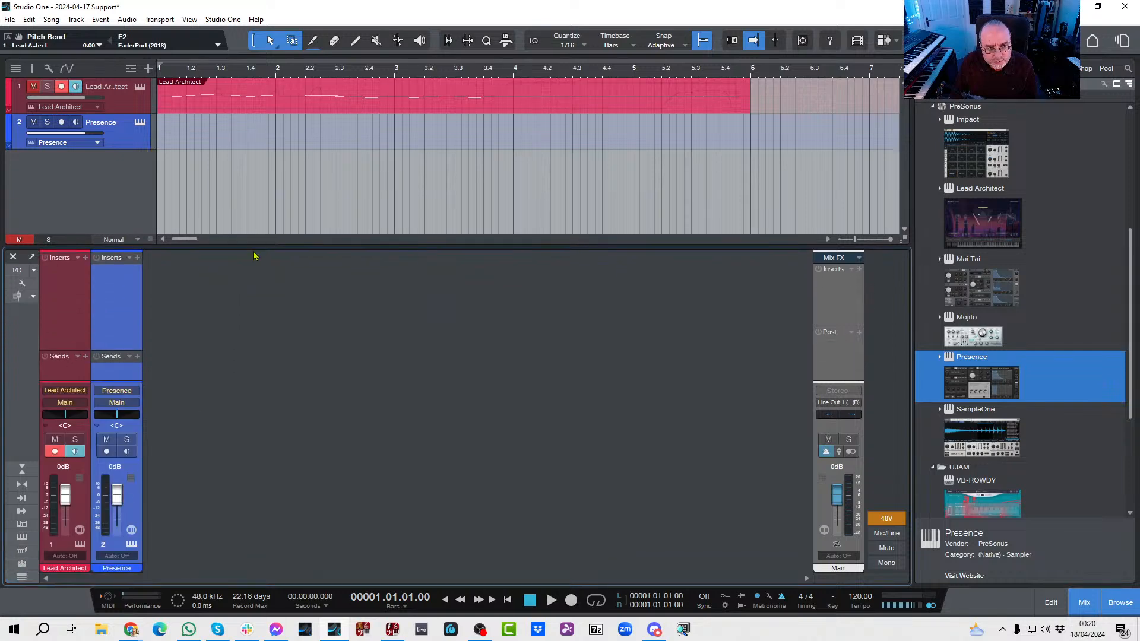
left_click_drag(114, 352, 115, 327)
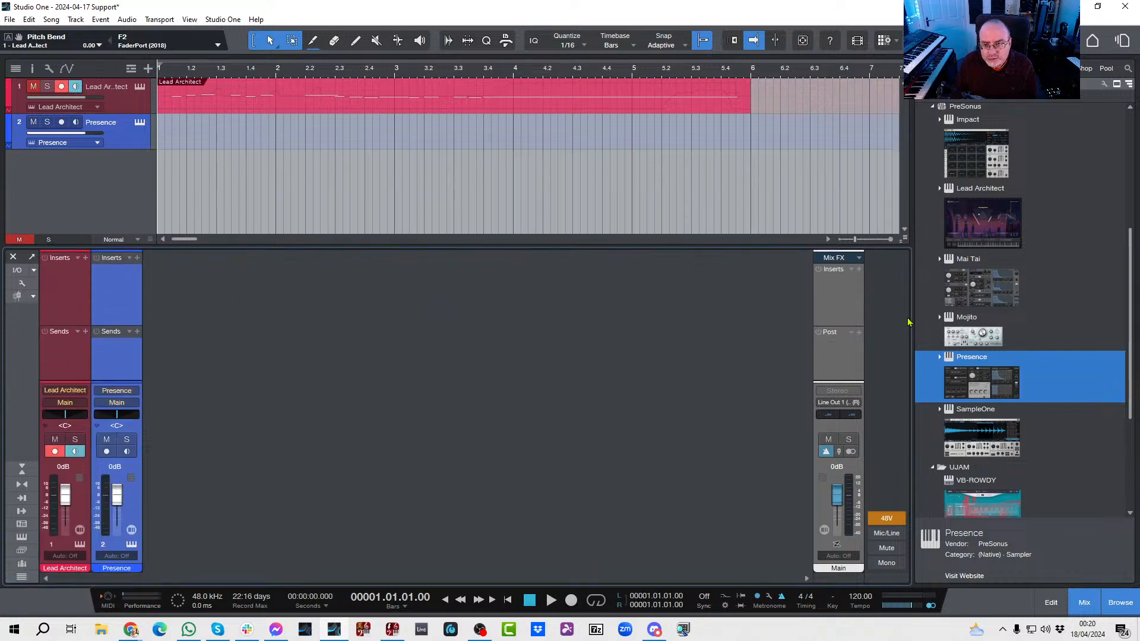
Step: Insert the PreSonus Ampire effect on the Presence channel
left_click(977, 68)
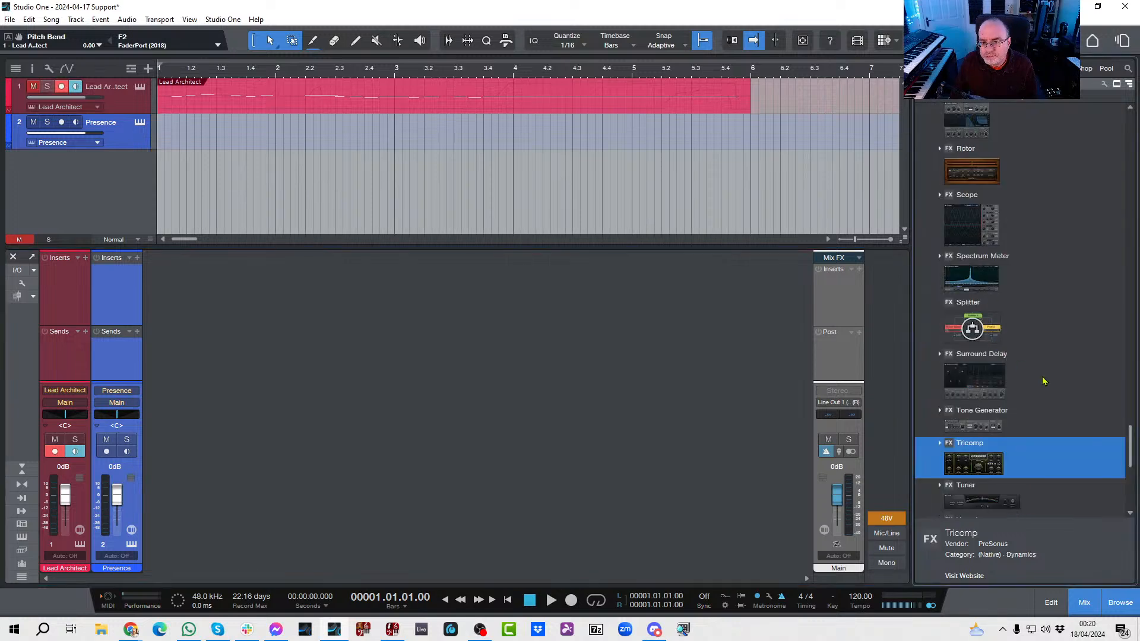
scroll(1114, 436, "up", 10)
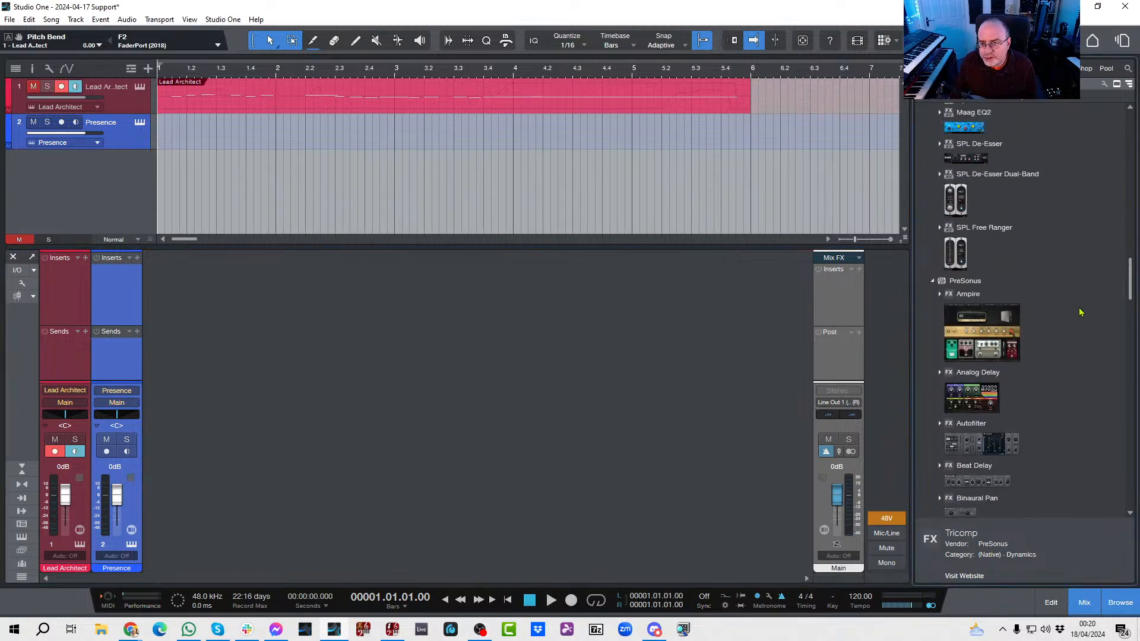
left_click_drag(994, 334, 104, 290)
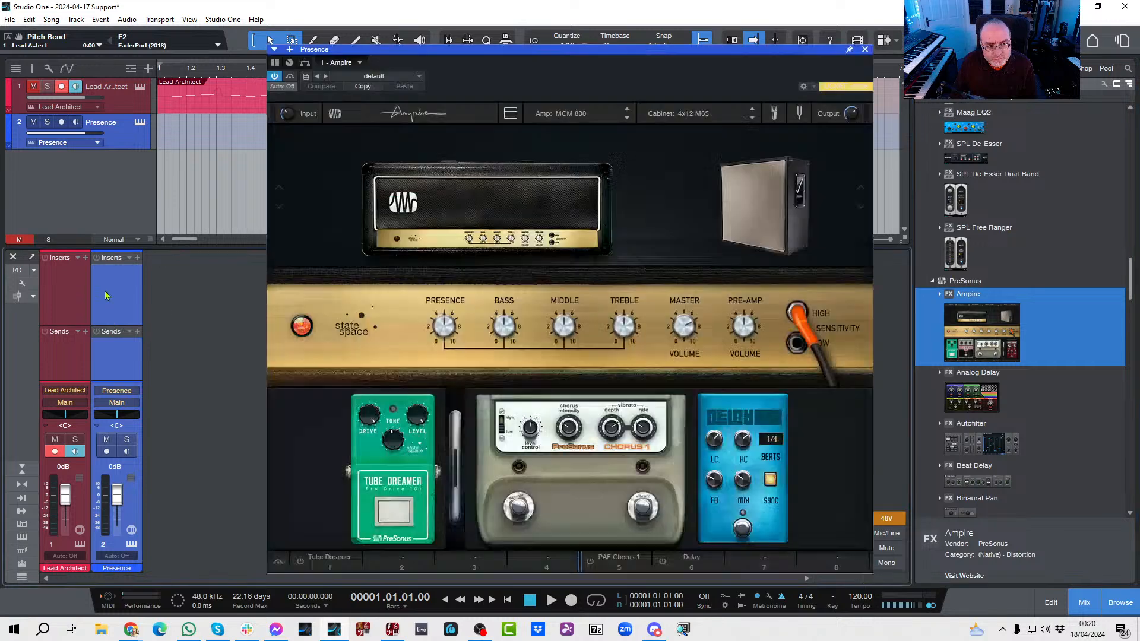
Step: Load the British Blue preset from Ampire's Lead folder and close the plug-in window
left_click(419, 77)
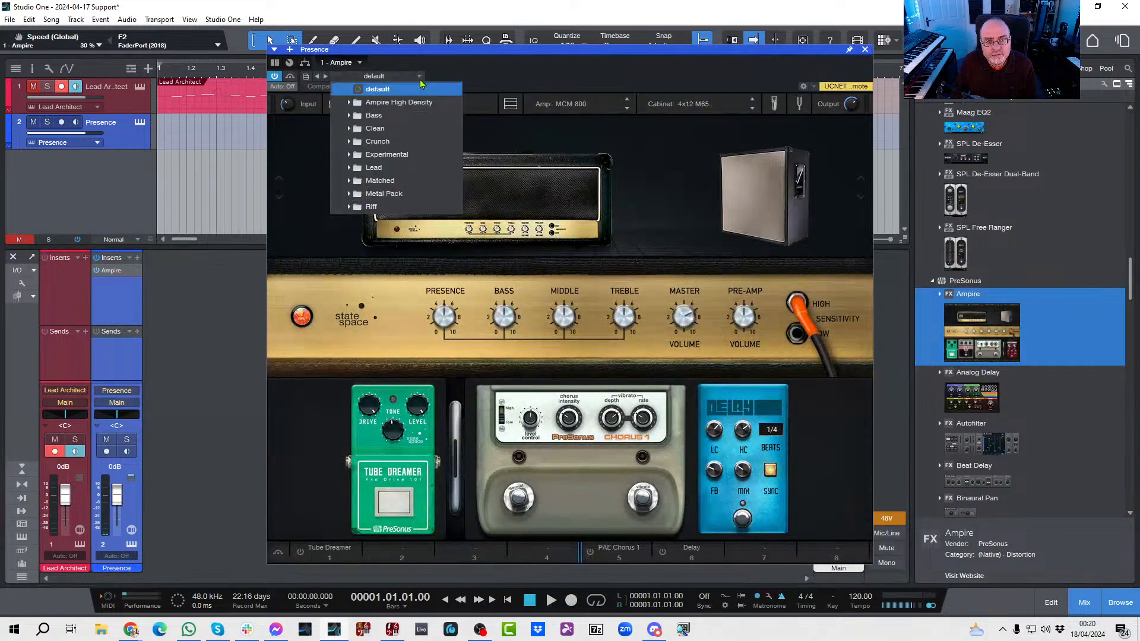
left_click(348, 168)
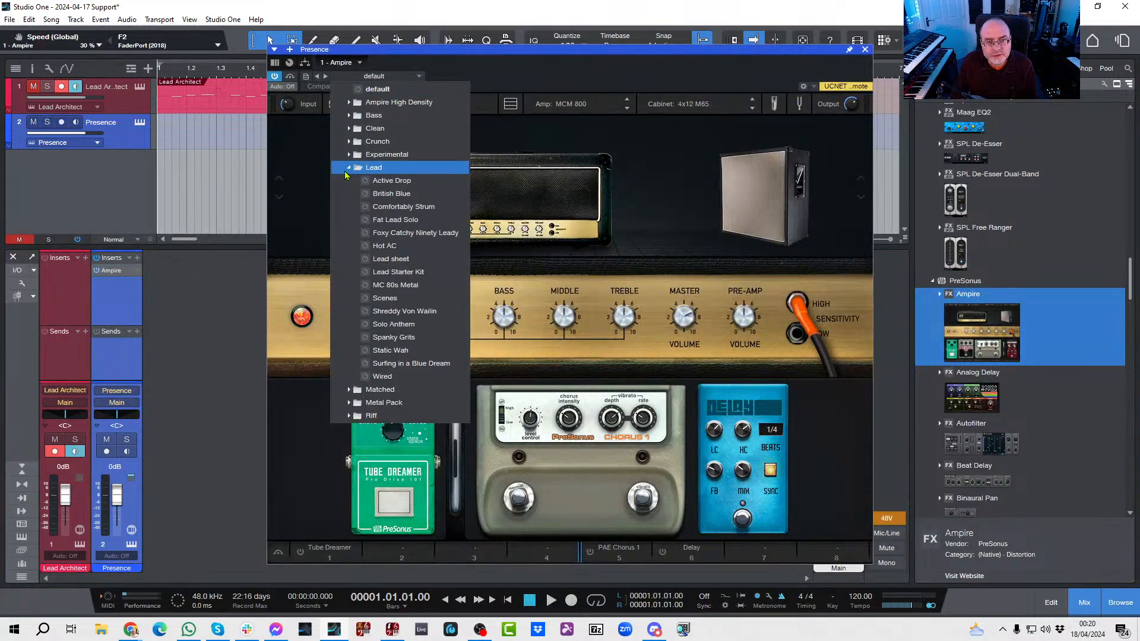
left_click(379, 194)
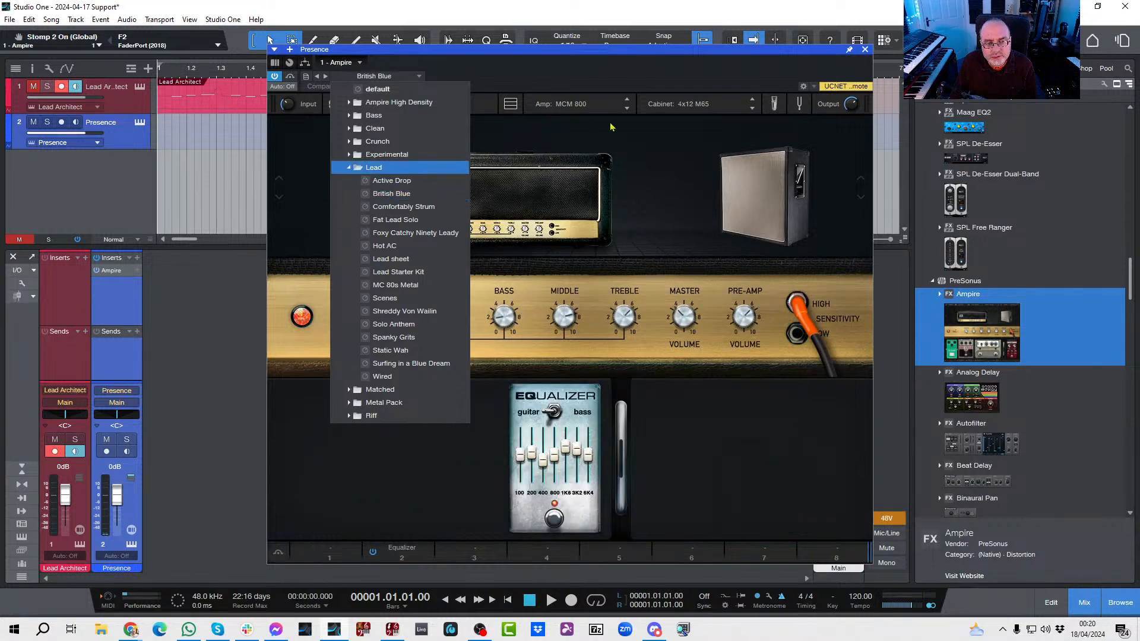
left_click(698, 85)
left_click(864, 51)
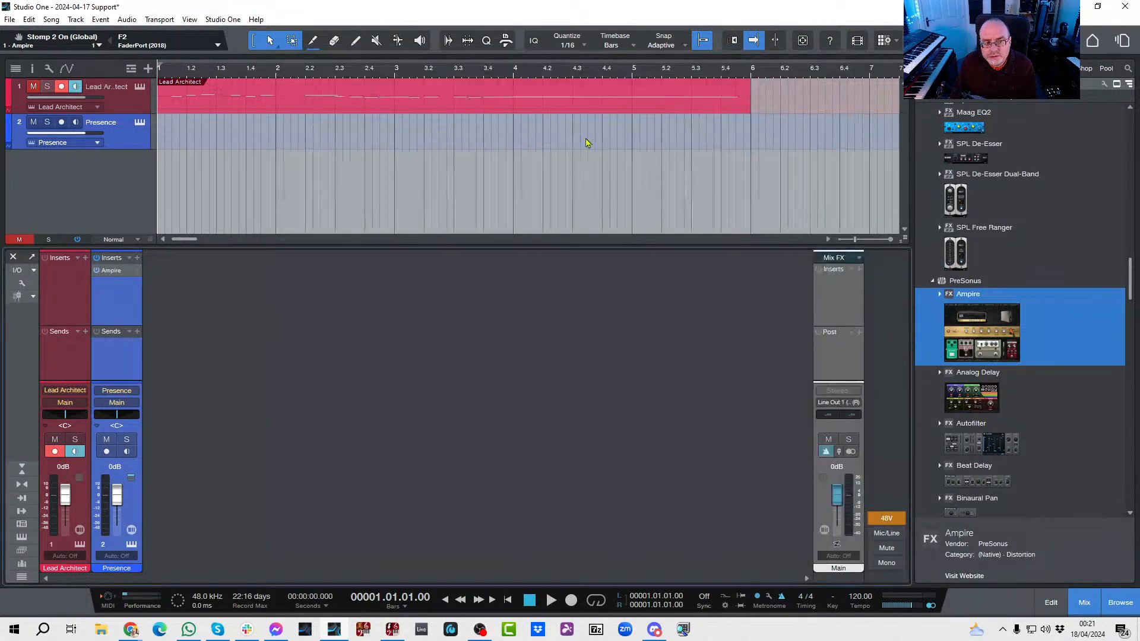
Step: Disarm the Lead Architect track, arm Presence for recording, and review the Lead Architect notation in the score editor before closing it
left_click(54, 452)
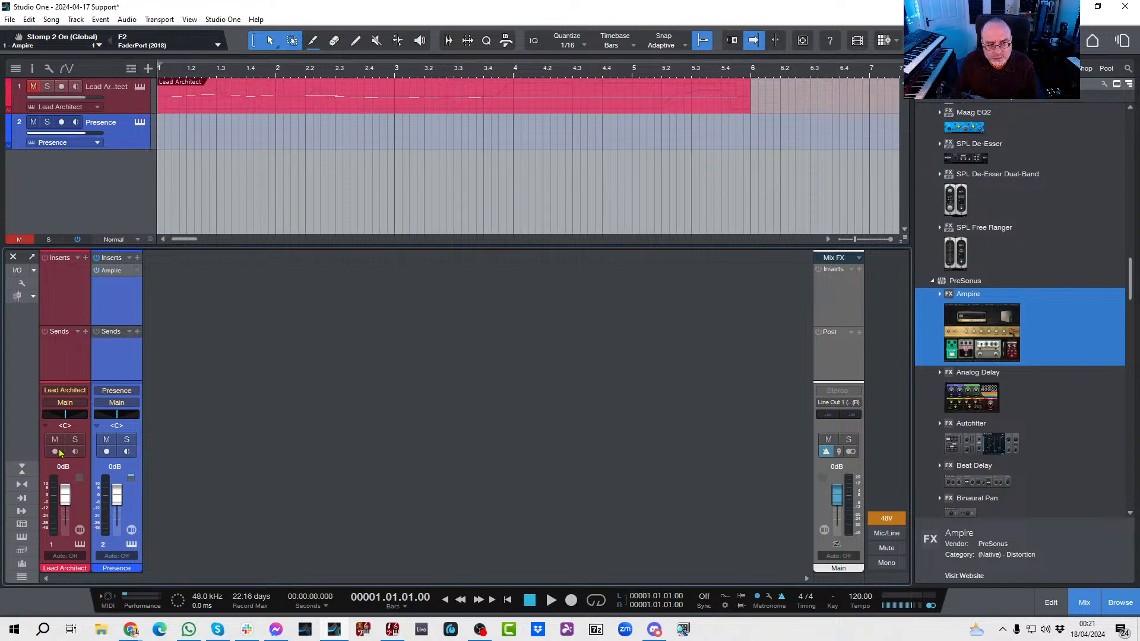
left_click(107, 452)
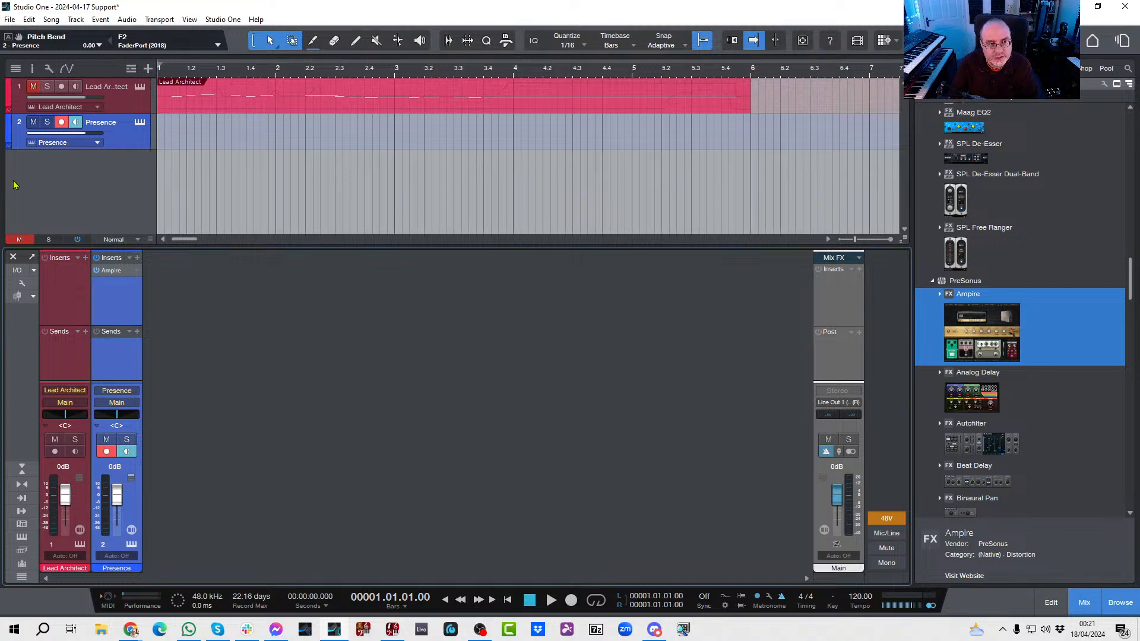
double_click(198, 112)
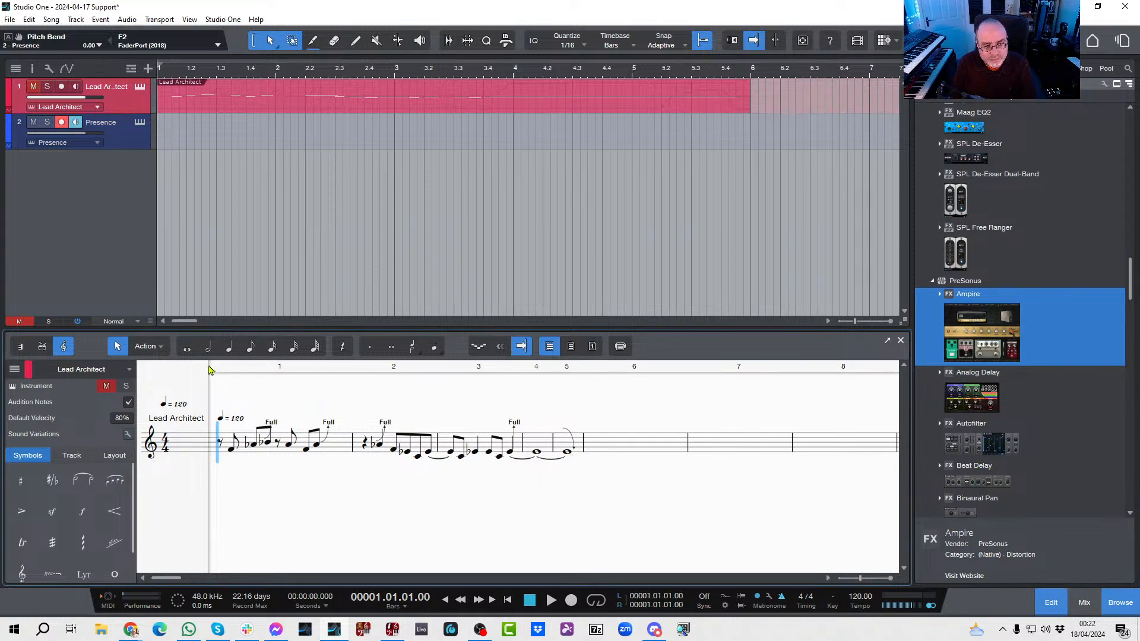
left_click(125, 146)
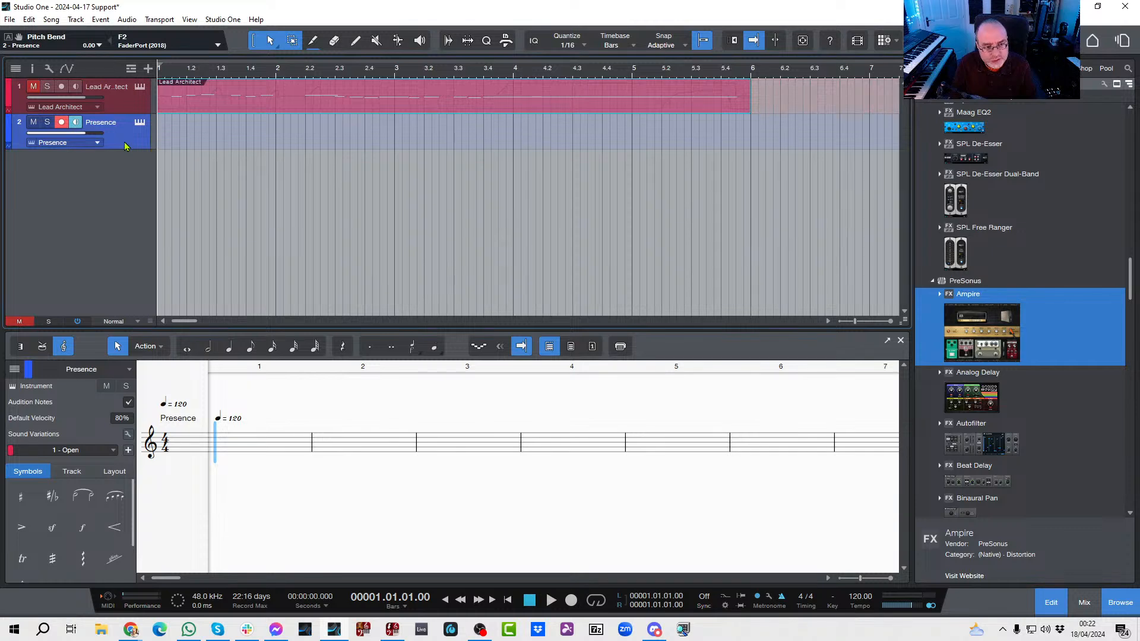
left_click(900, 341)
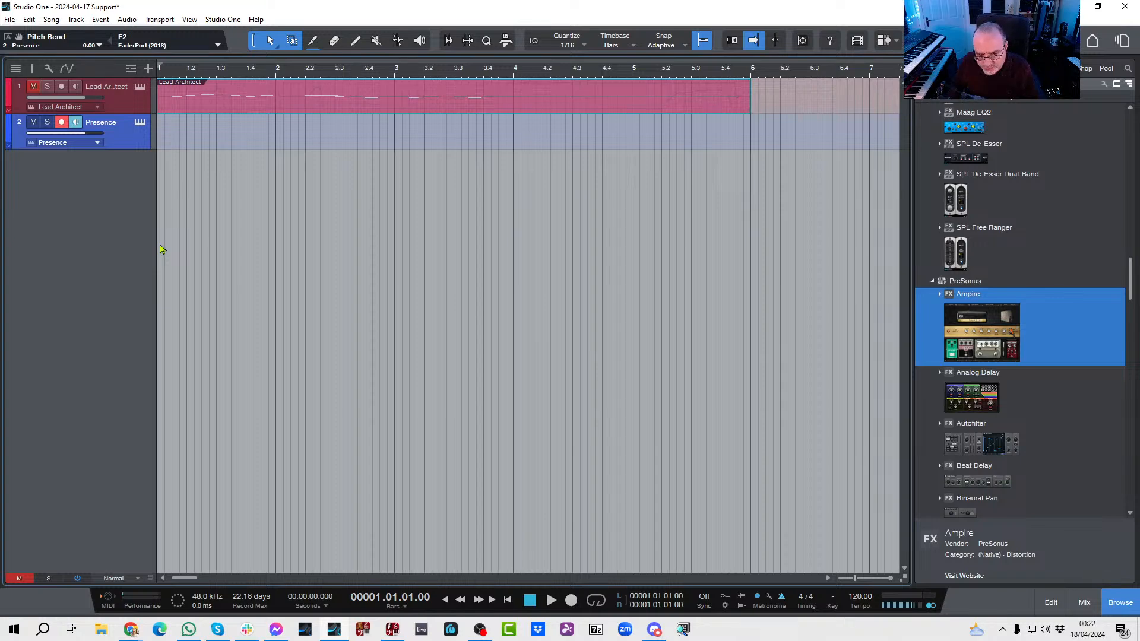
Step: Record the melody with pitch bends on the Presence track from bar 1 into bar 5
key("KP_Multiply")
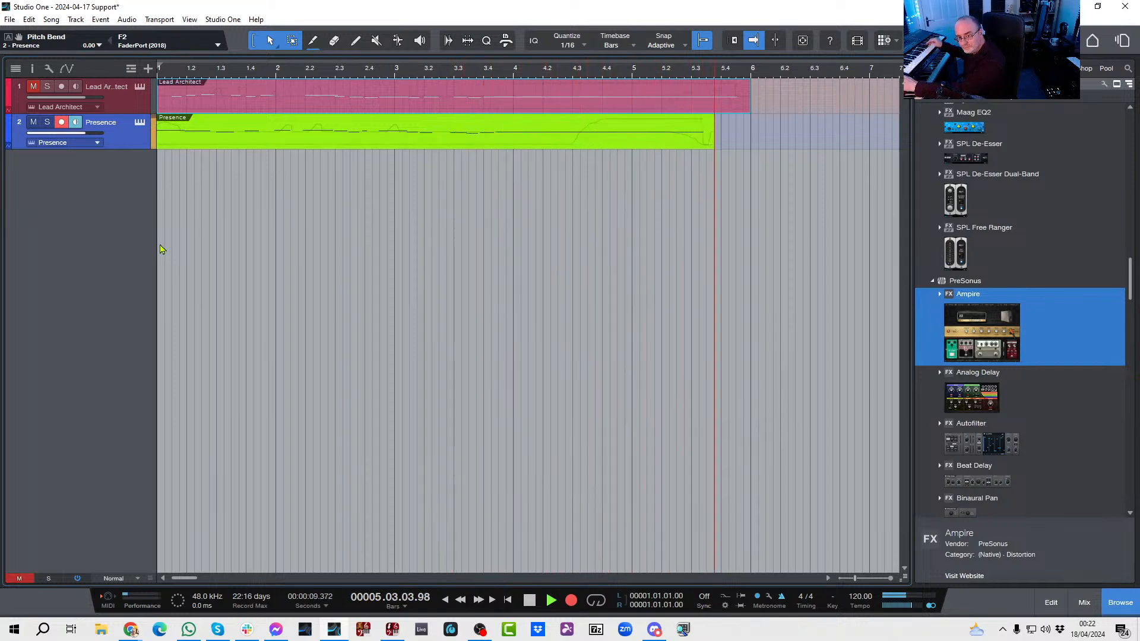
key("space")
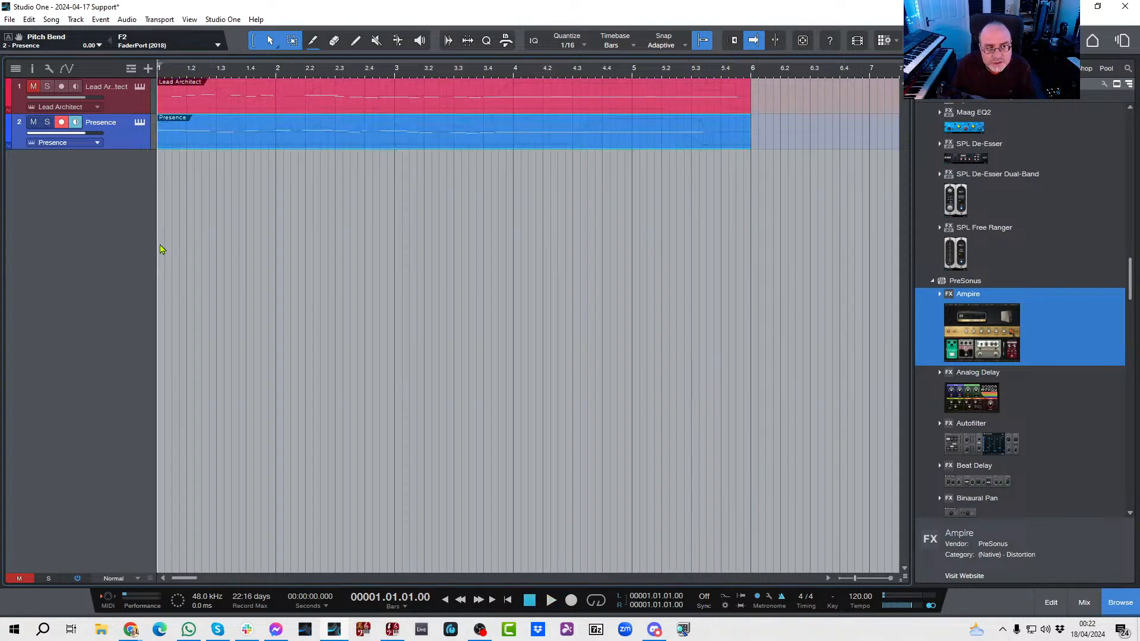
Step: Open the Presence recording in the score editor, listen to it, and look through the available sound variations without changing the current one
double_click(194, 146)
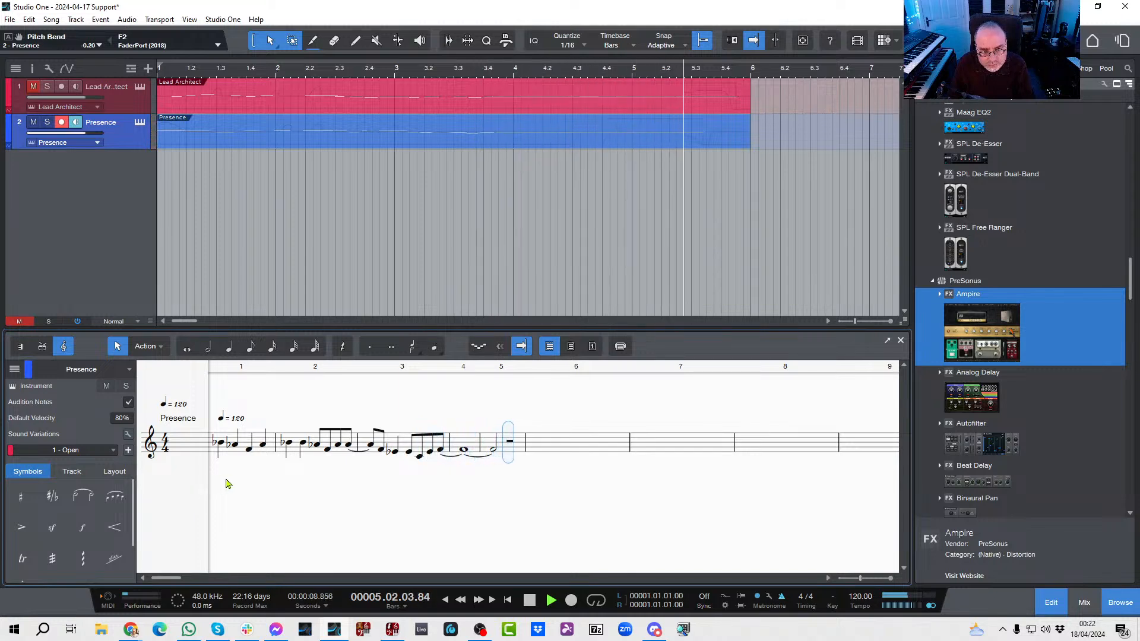
key("space")
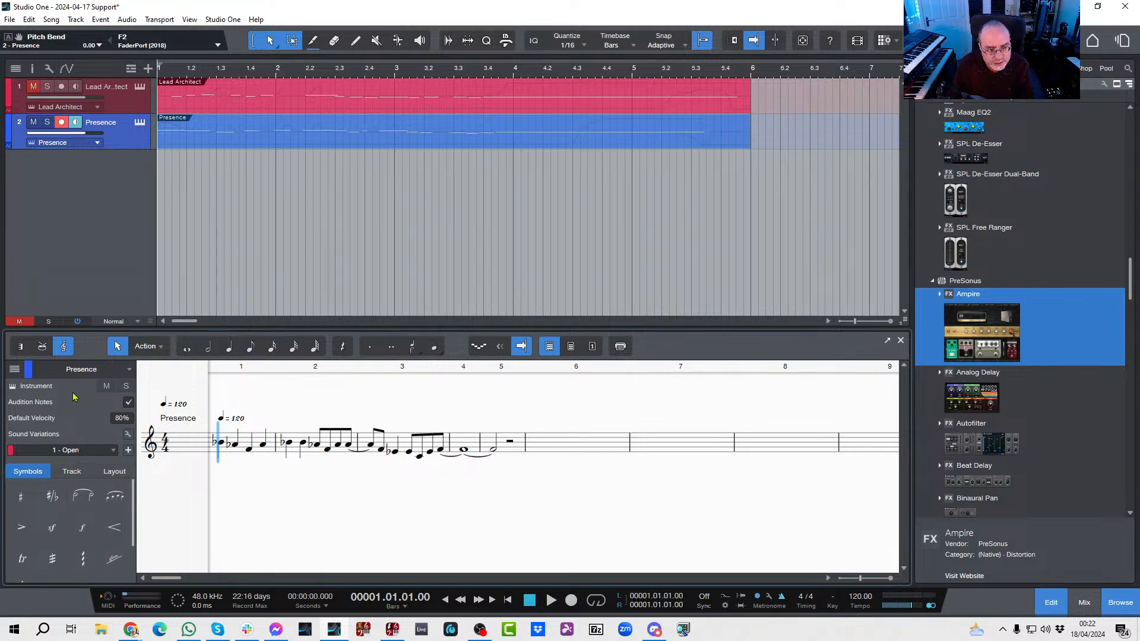
left_click(111, 451)
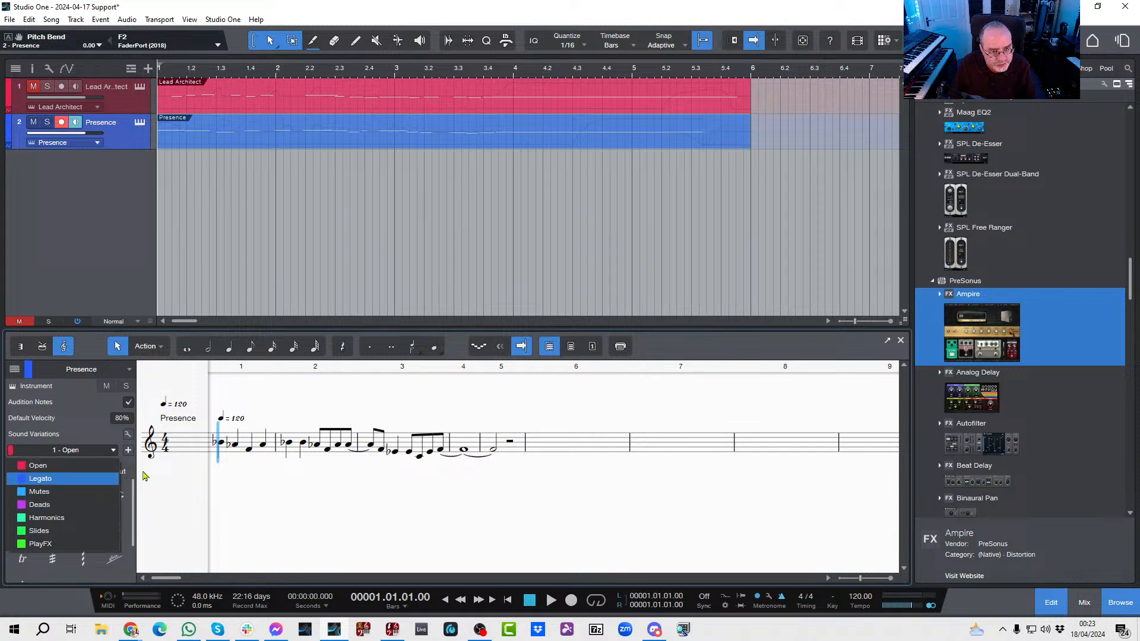
left_click(196, 491)
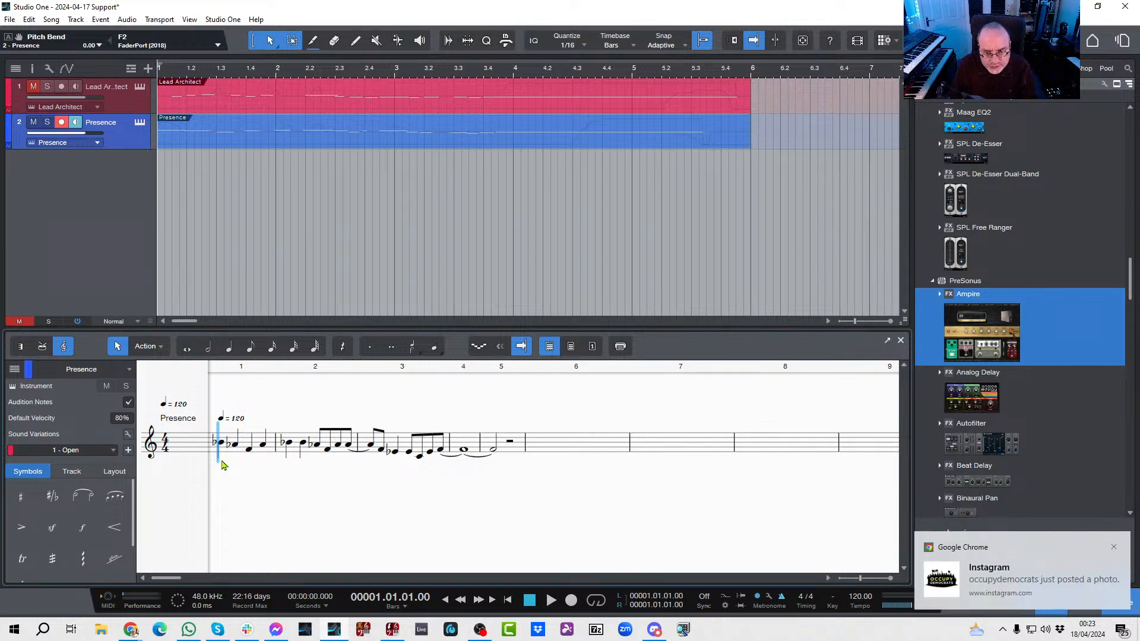
key("space")
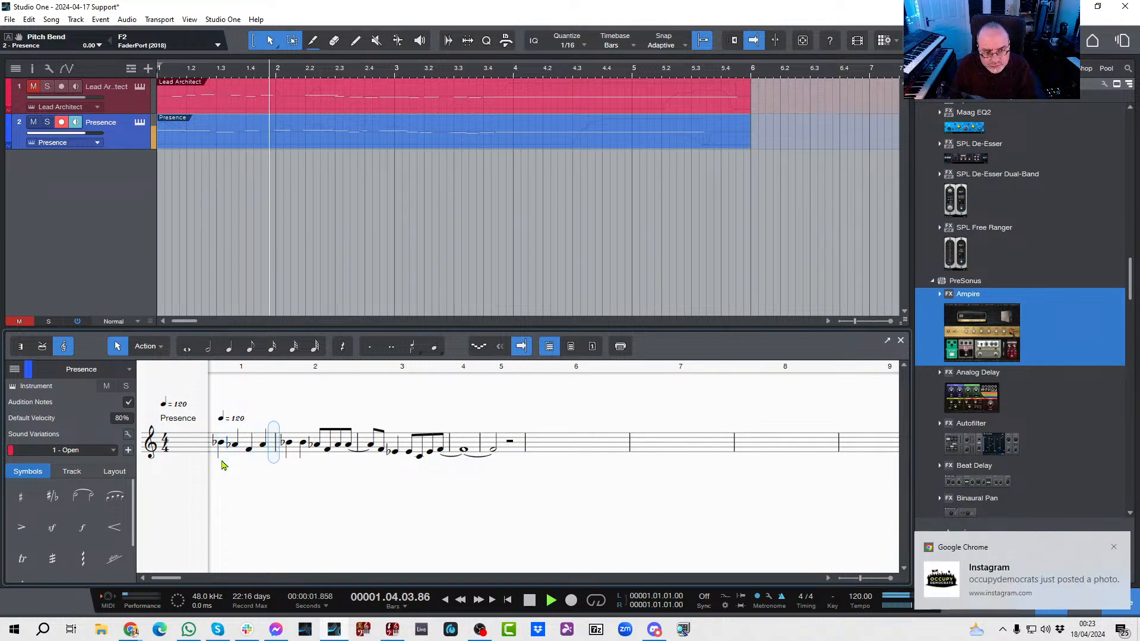
key("space")
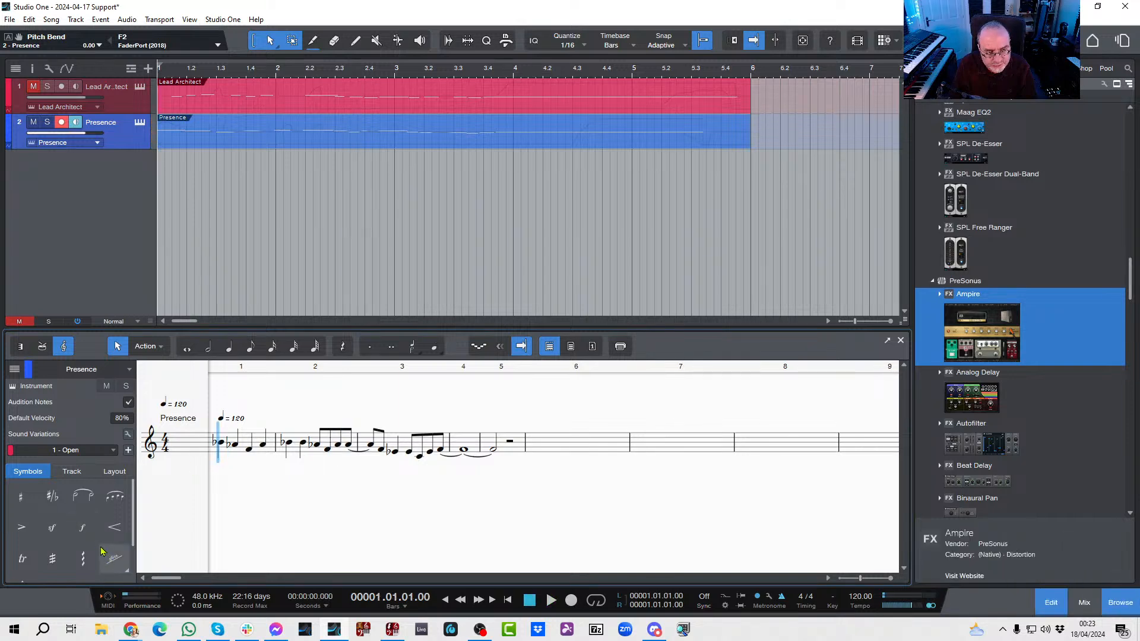
Step: Choose the Bend string symbol and place it on the first note of bar 1 in the Presence score
scroll(97, 539, "down", 1)
scroll(97, 539, "down", 1)
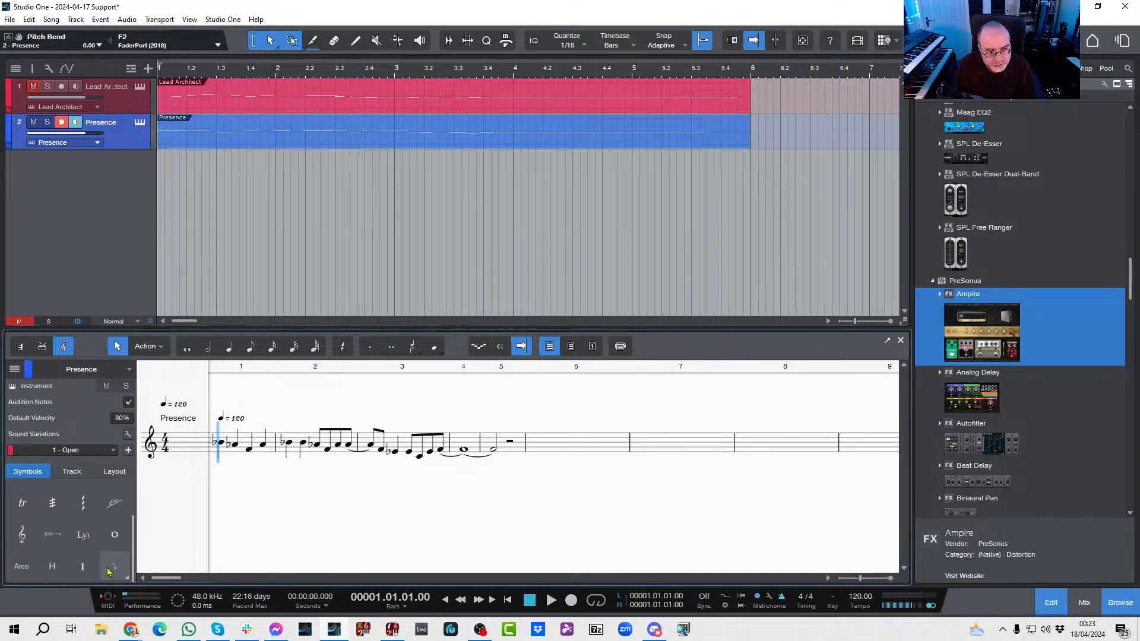
left_click(125, 574)
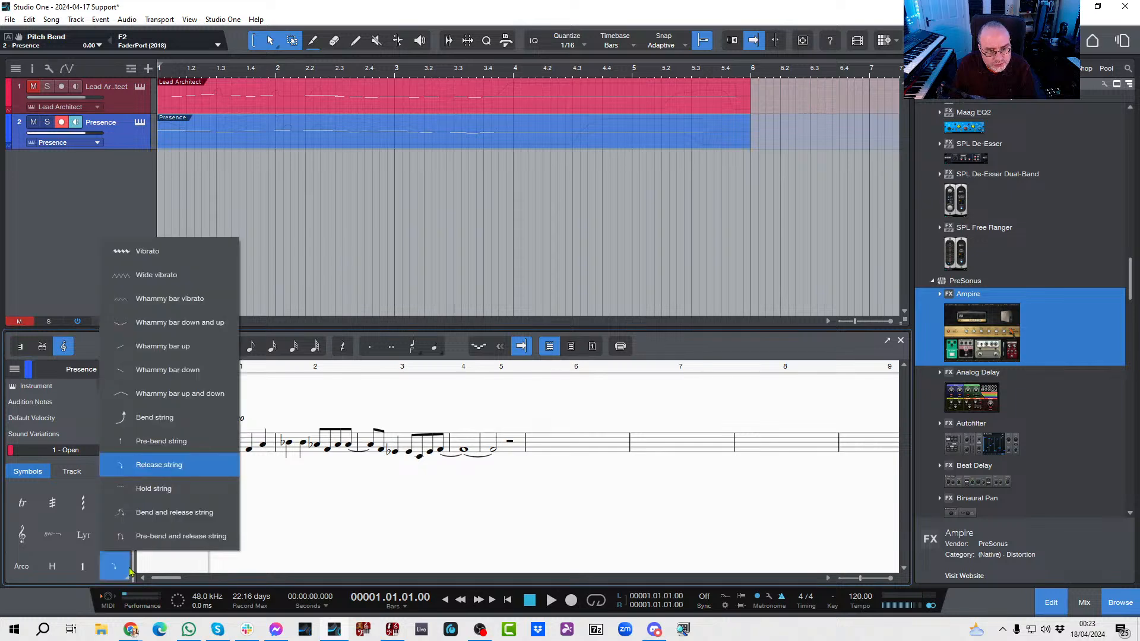
left_click(137, 420)
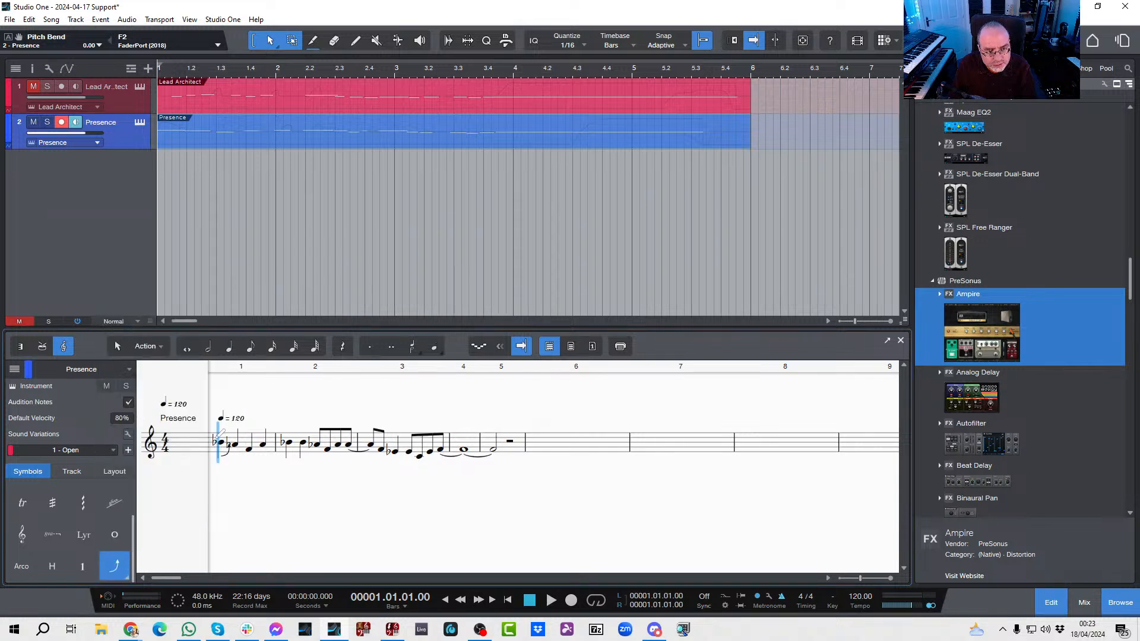
left_click(220, 440)
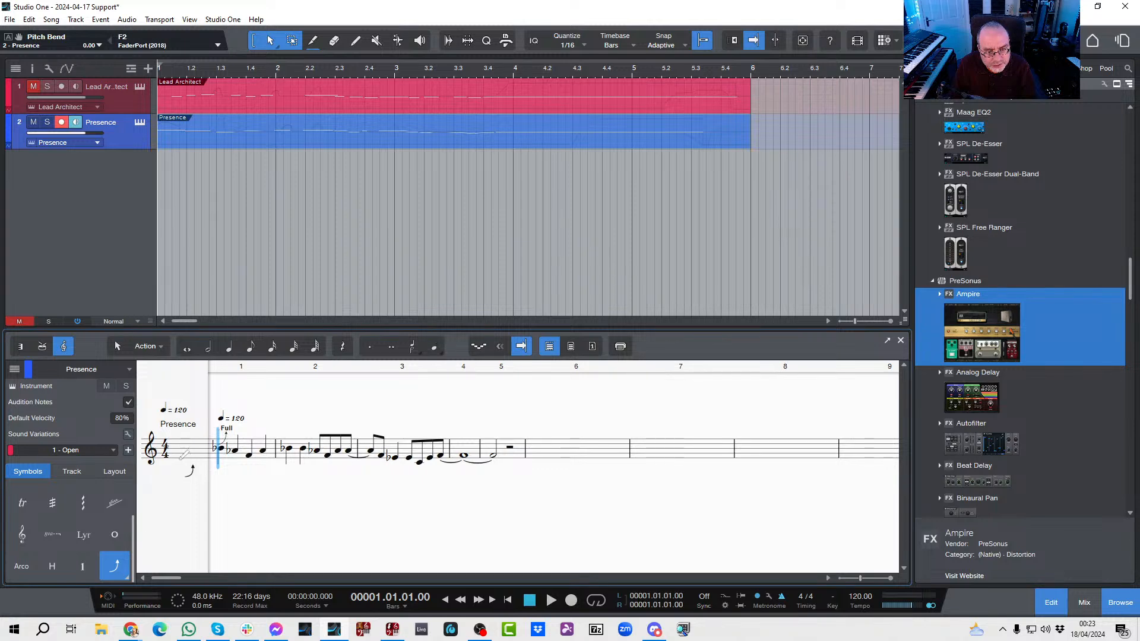
Step: Place Bend string symbols on the first two notes and the last eighth note of bar 2 while playing the part to locate the bends
key("space")
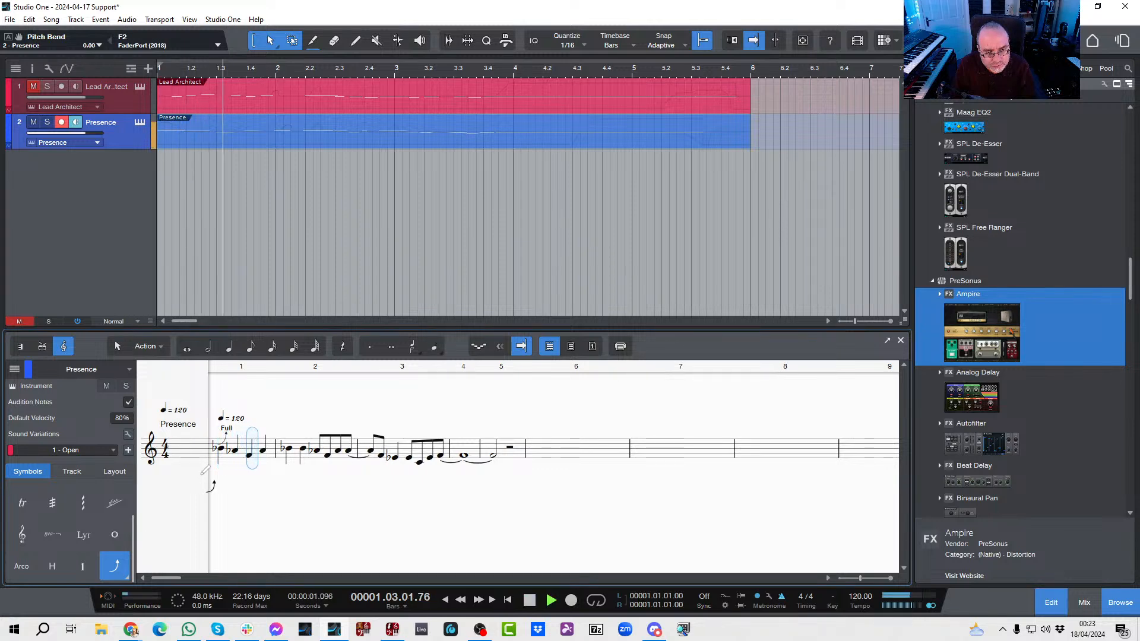
key("space")
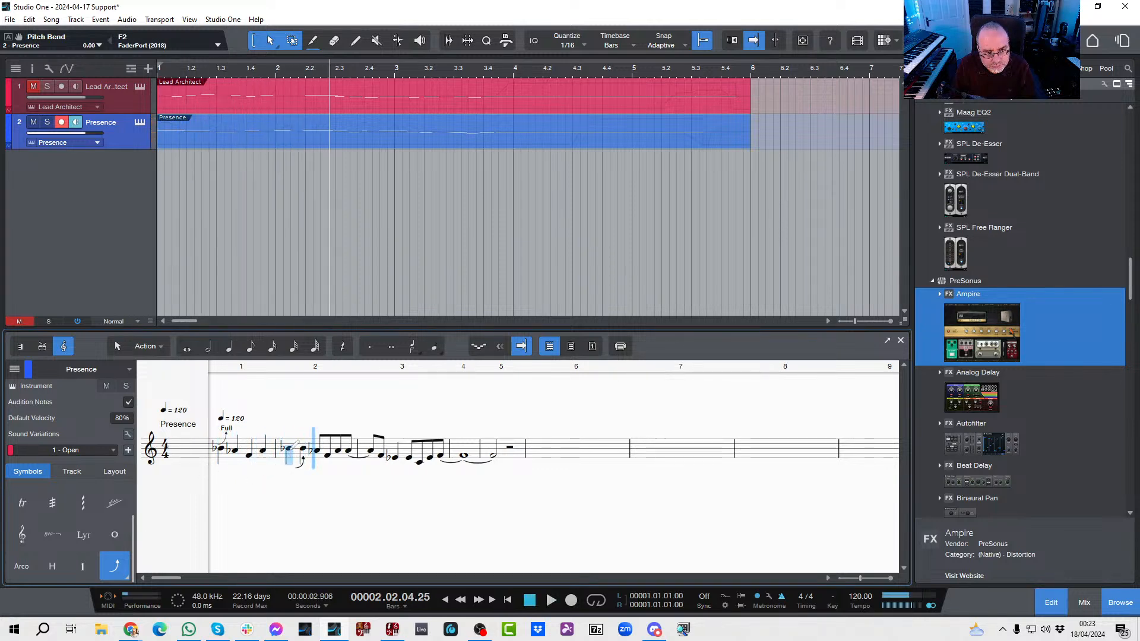
left_click(290, 447)
left_click(304, 446)
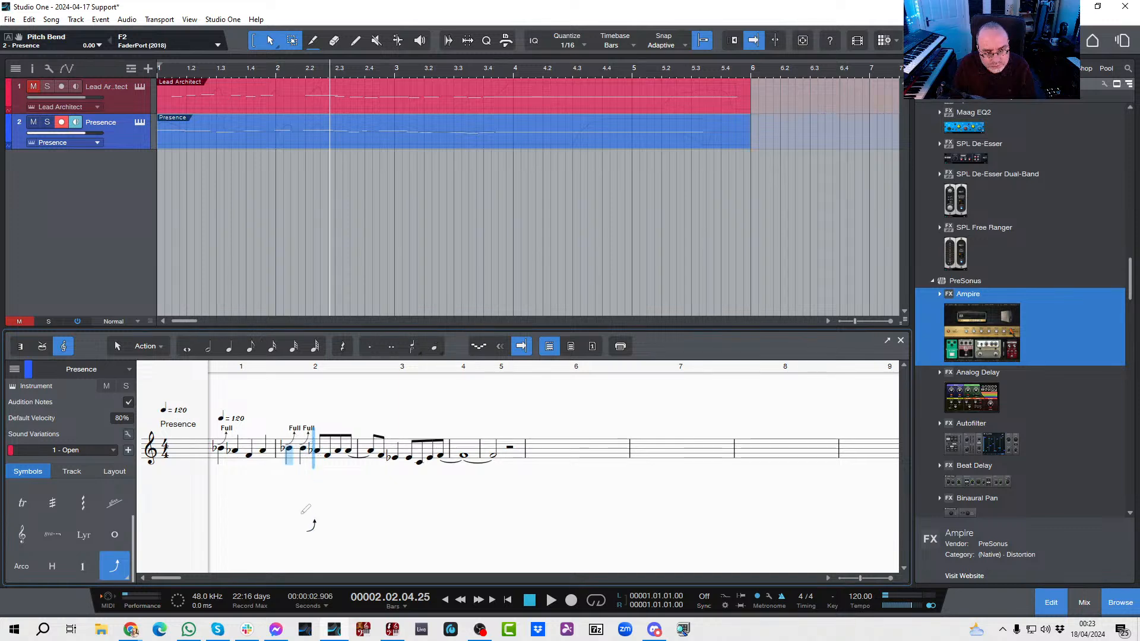
key("space")
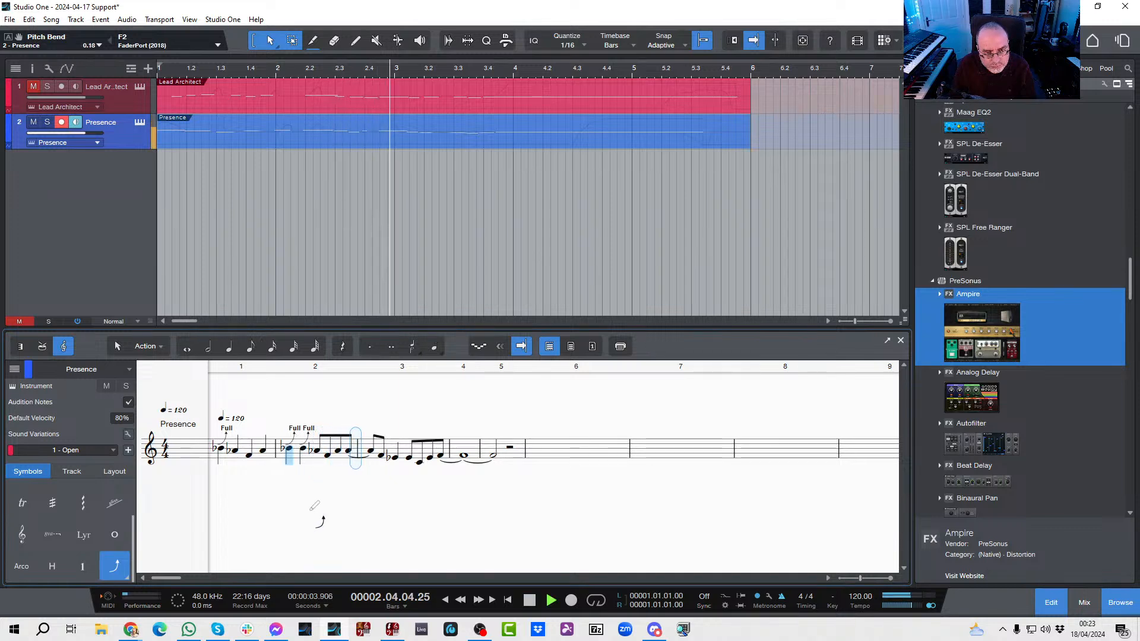
left_click(349, 448)
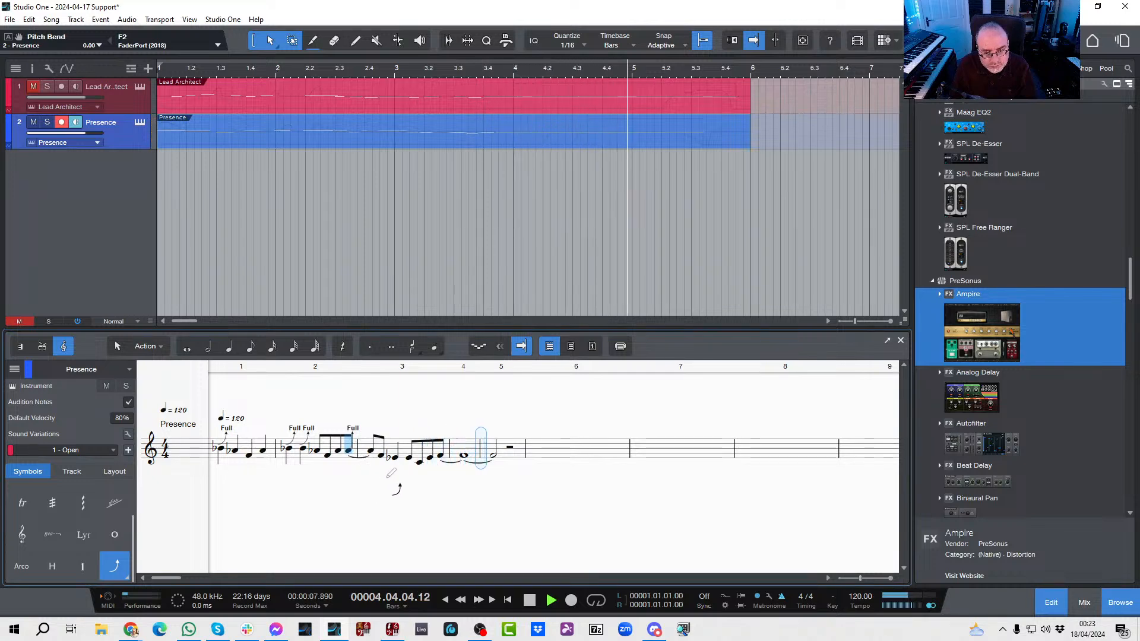
key("space")
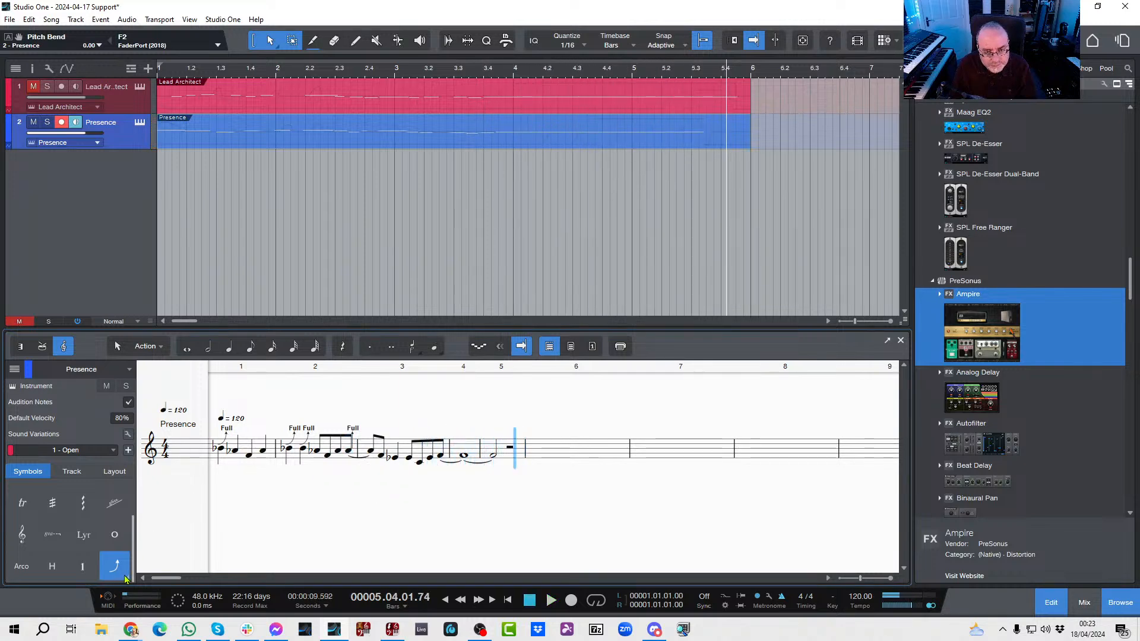
Step: Place a Whammy bar down symbol on the half note in bar 5
left_click(125, 578)
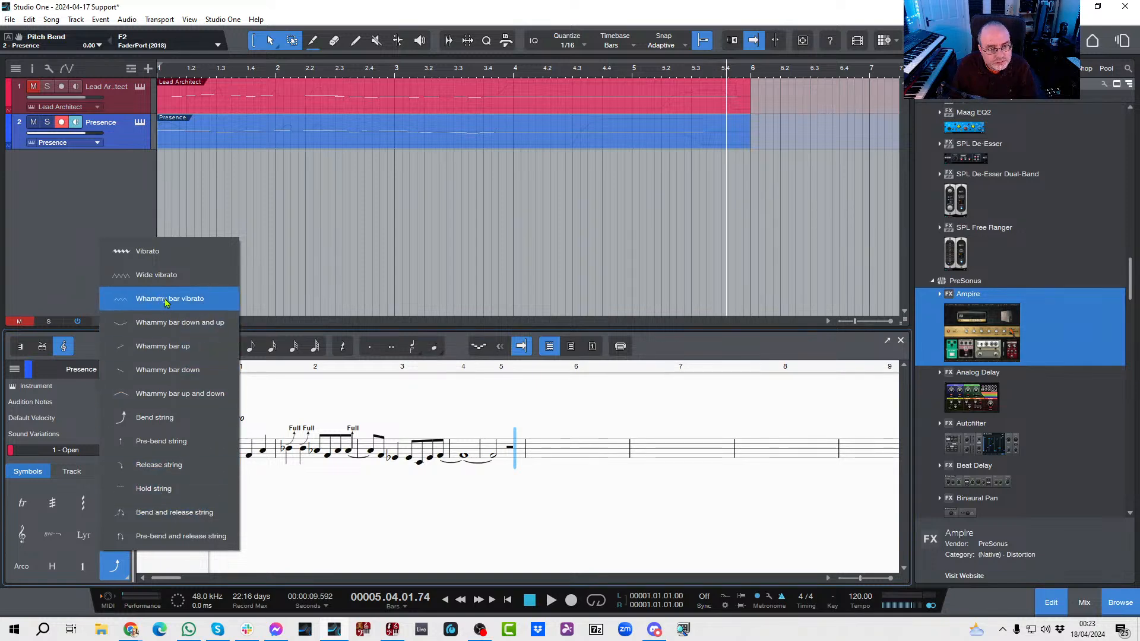
left_click(166, 370)
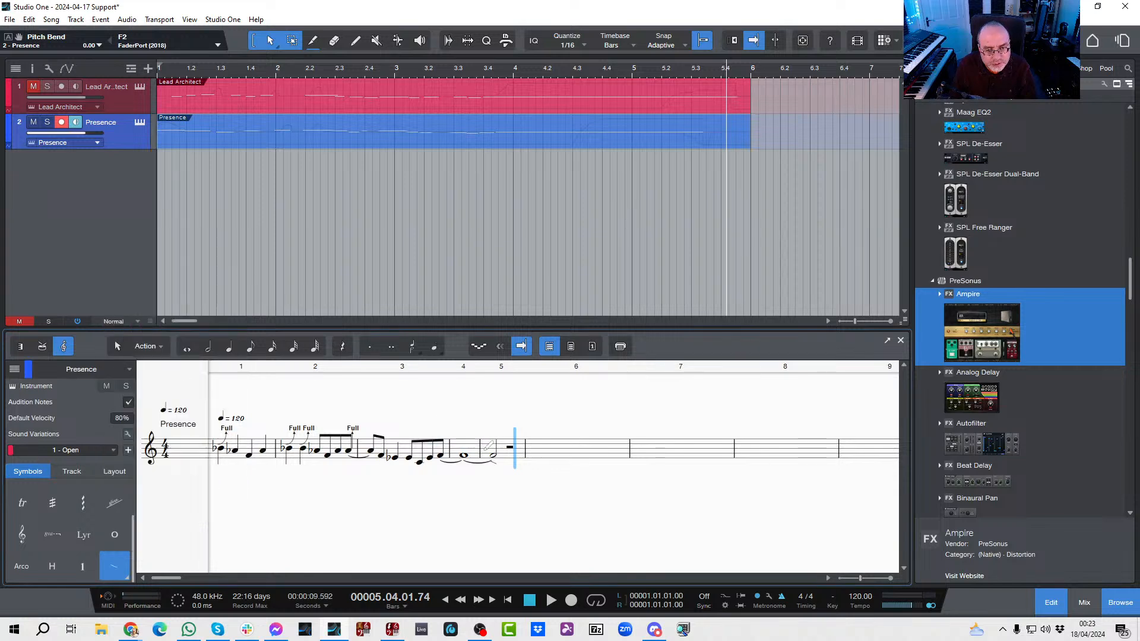
left_click(494, 453)
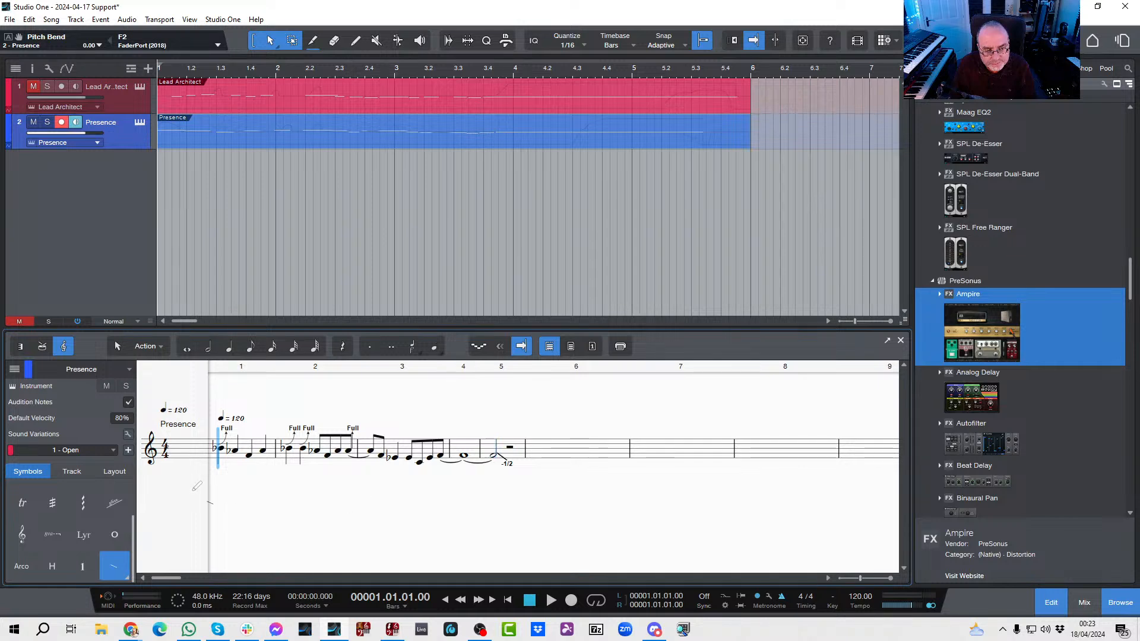
Step: Play the Presence part from the start to check the symbols against the sound, and return the playhead to bar 1
key("space")
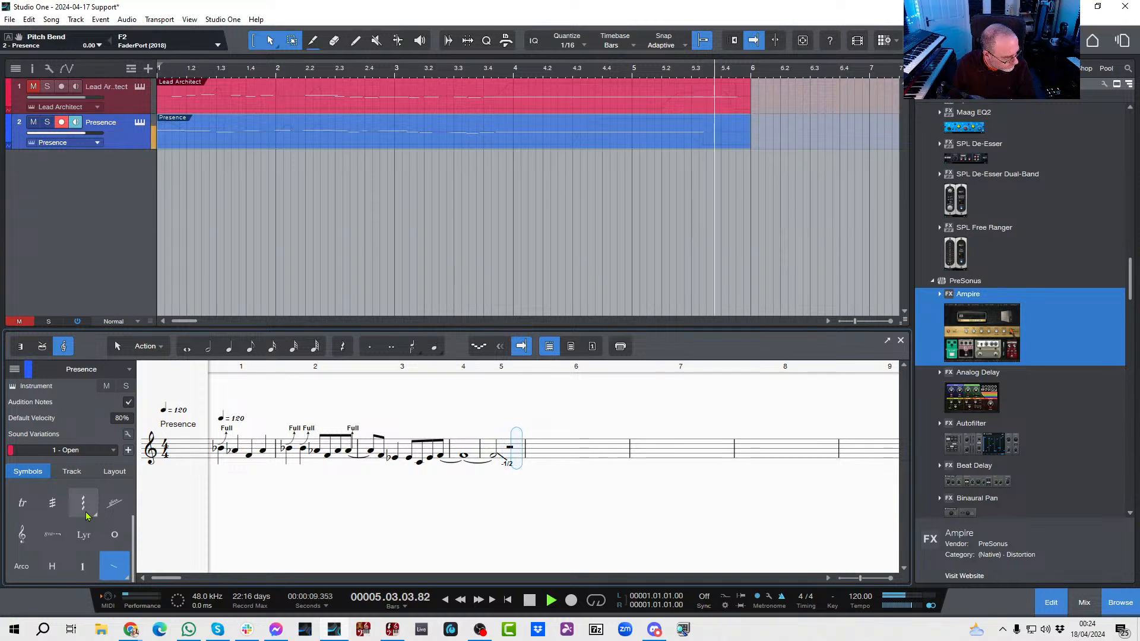
key("space")
key("comma")
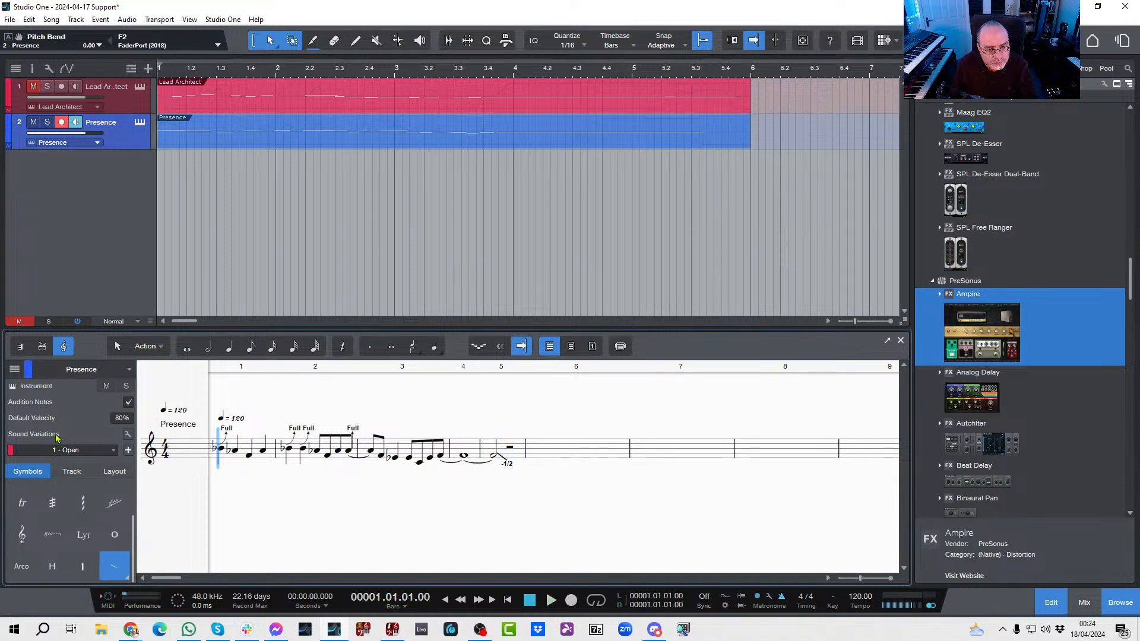
Step: Review the sound variations of the Stratocaster Full instrument, close their window, and go back through the score symbols
left_click(128, 434)
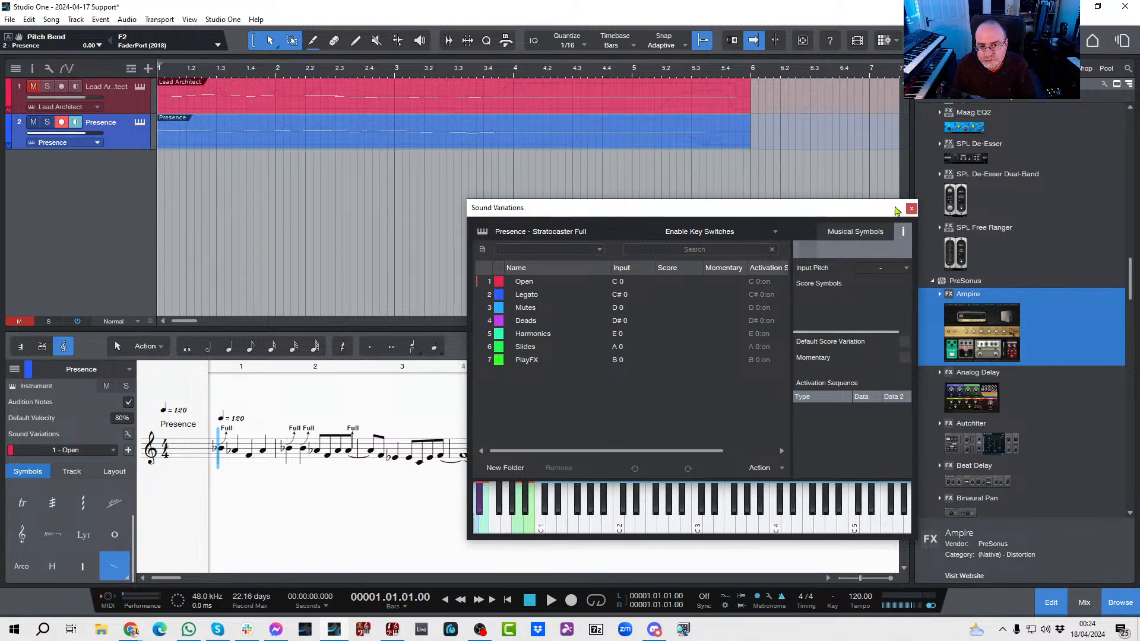
left_click(911, 208)
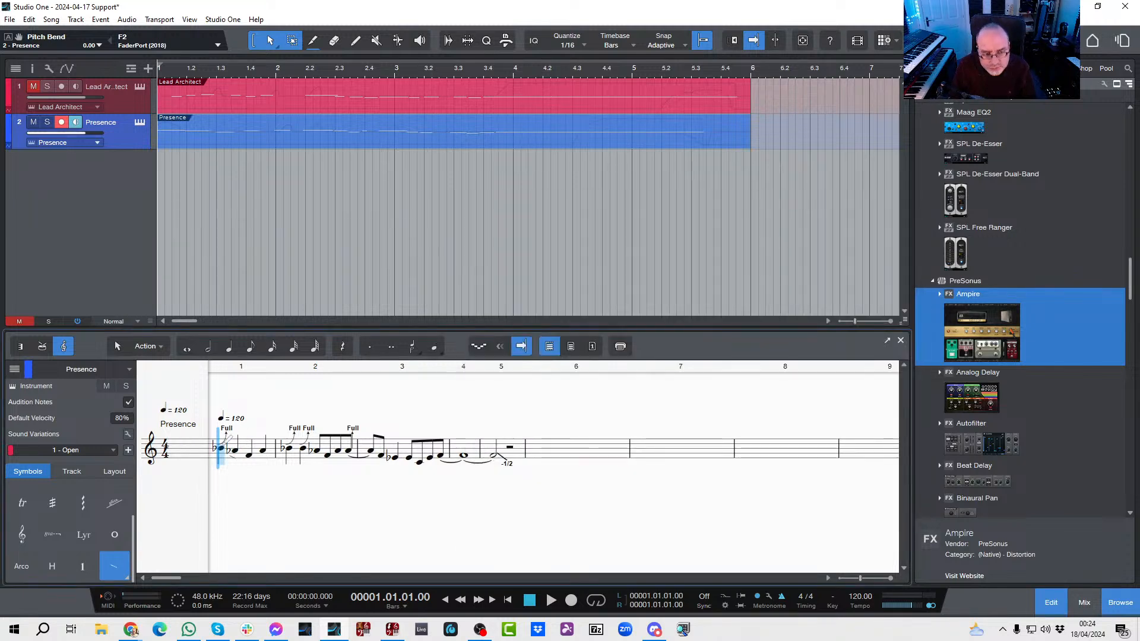
scroll(114, 493, "up", 2)
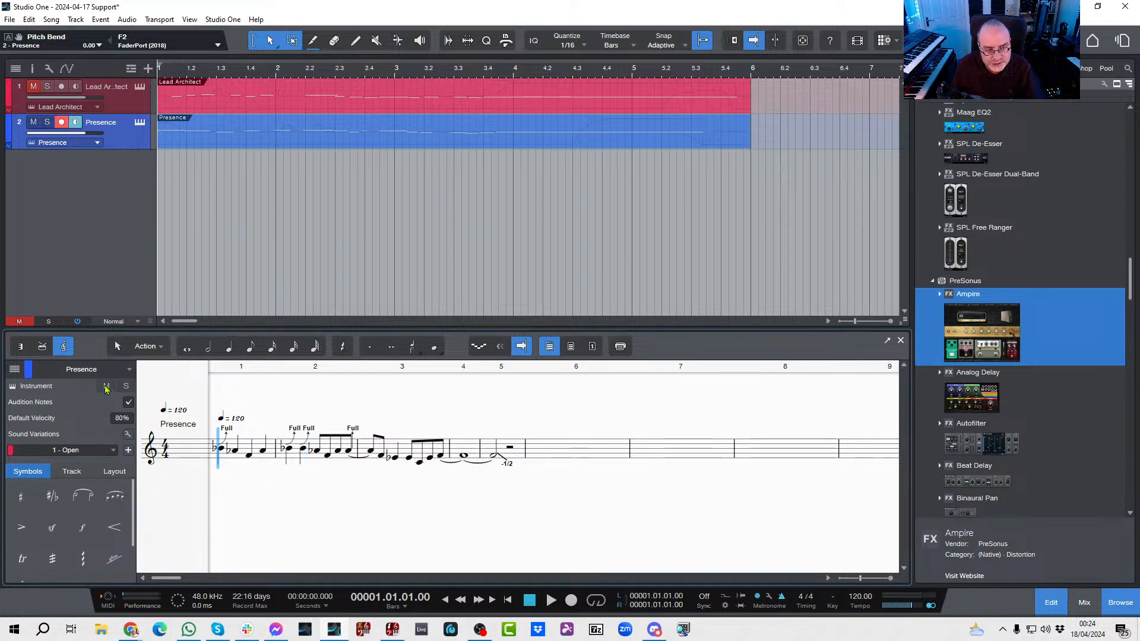
Step: Pick the selection tool and view the Presence part's pitch bend curve in the piano roll, returning to the score
left_click(117, 348)
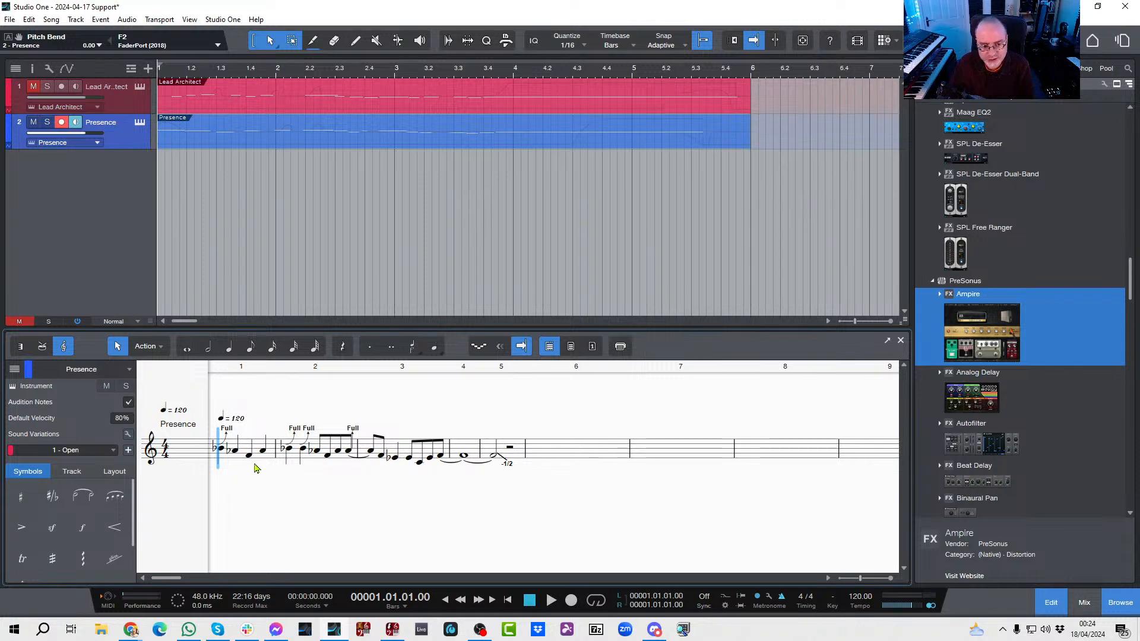
left_click(21, 346)
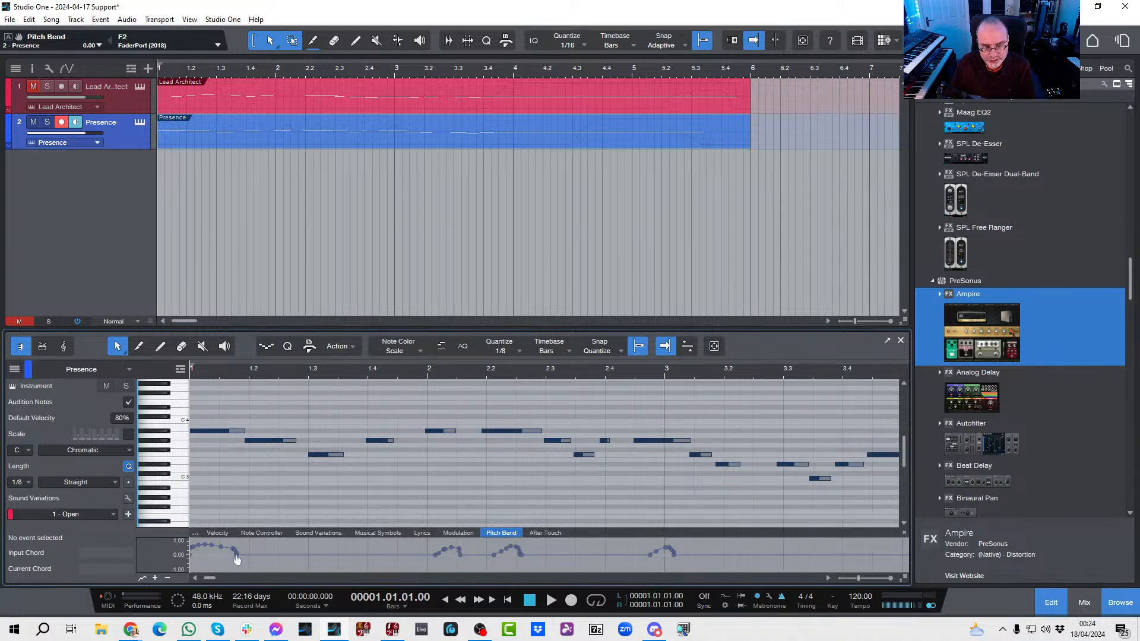
left_click(65, 347)
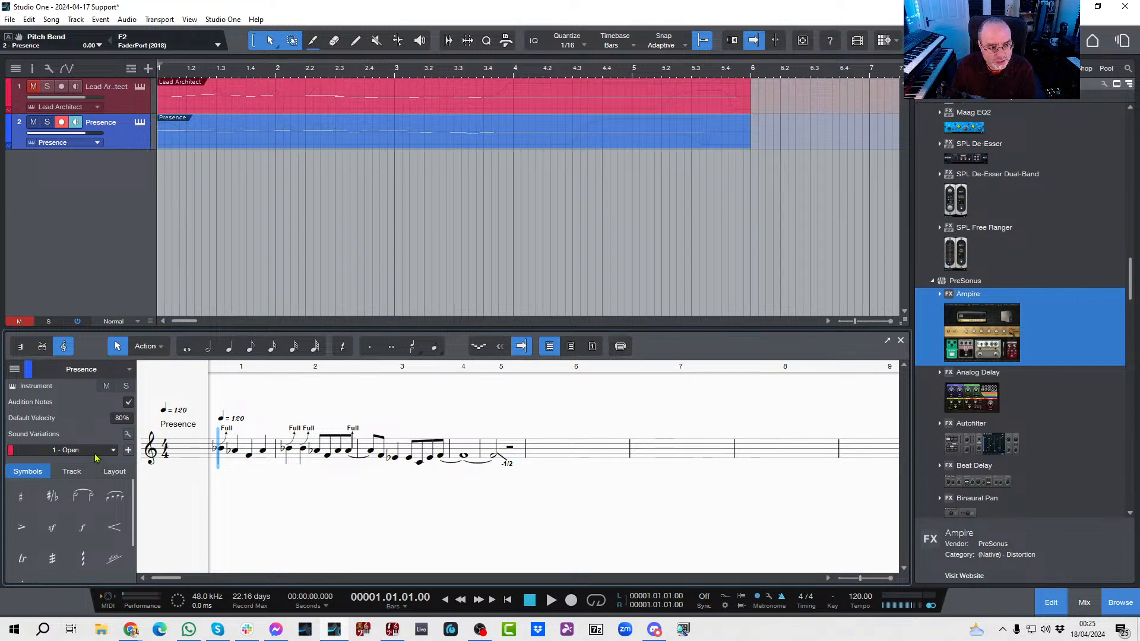
Step: Apply the Electric Guitar staff preset from the Guitars / Basses group to the Presence track
left_click(82, 473)
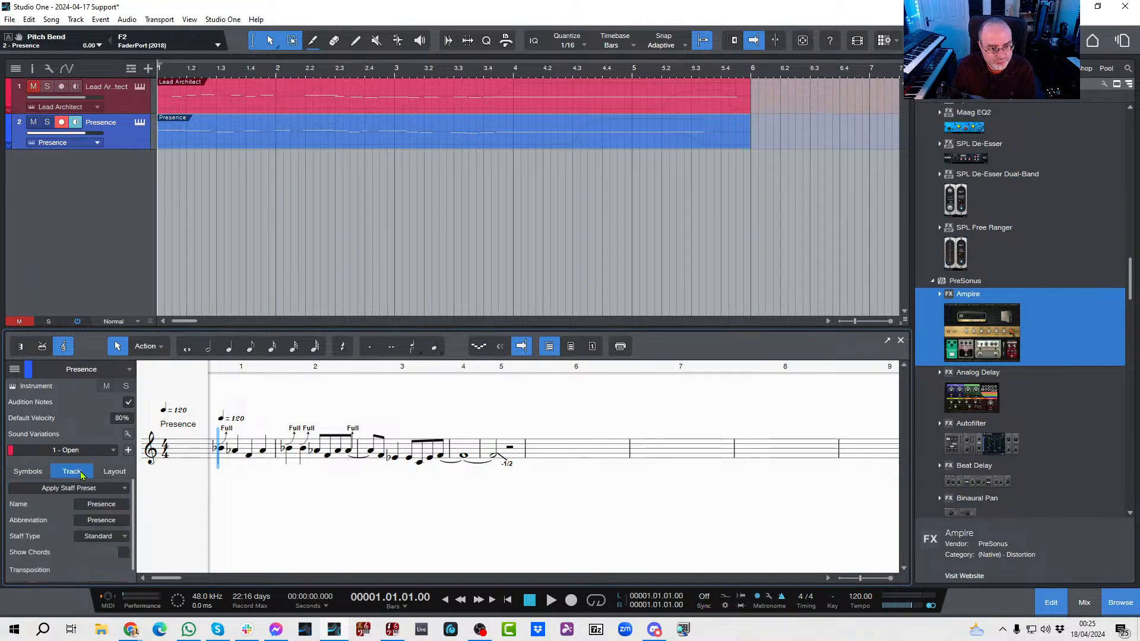
left_click(77, 488)
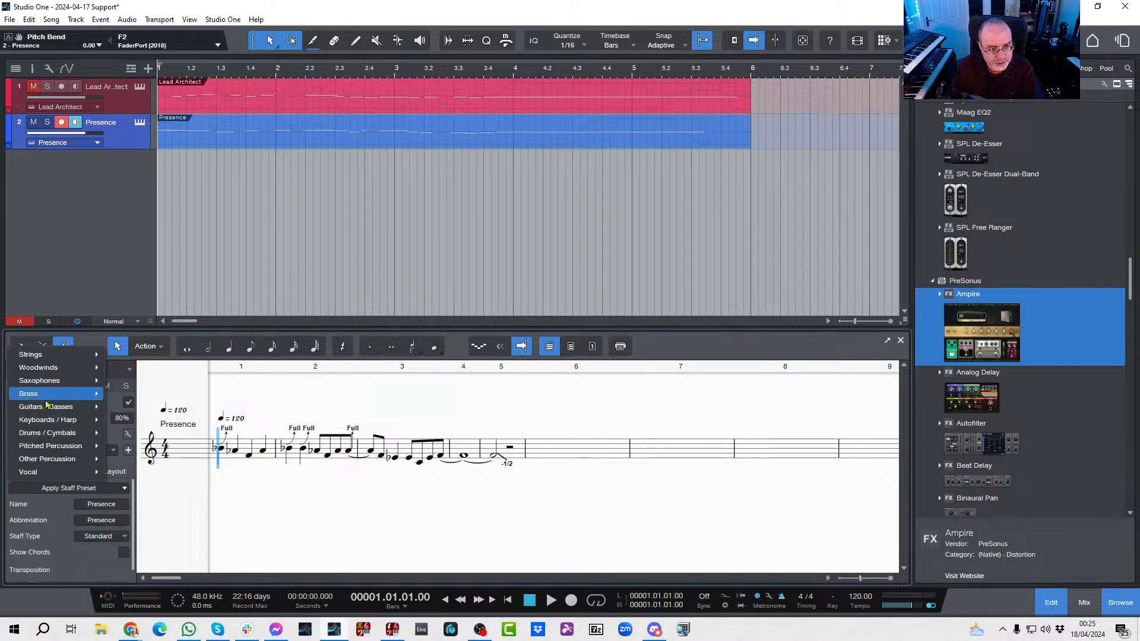
mouse_move(45, 410)
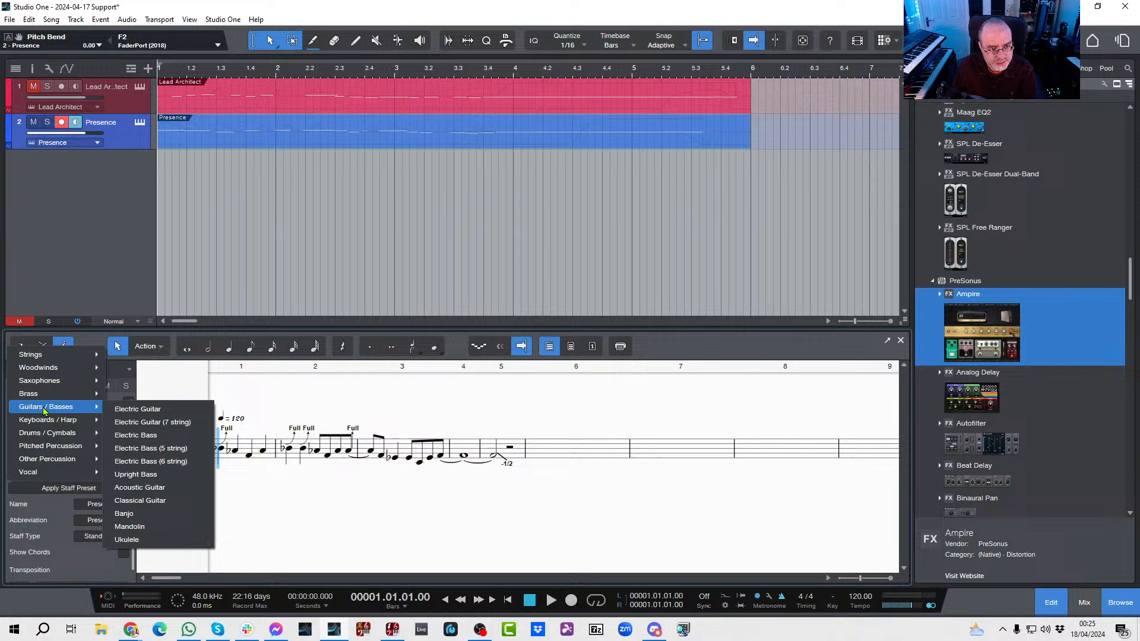
left_click(124, 410)
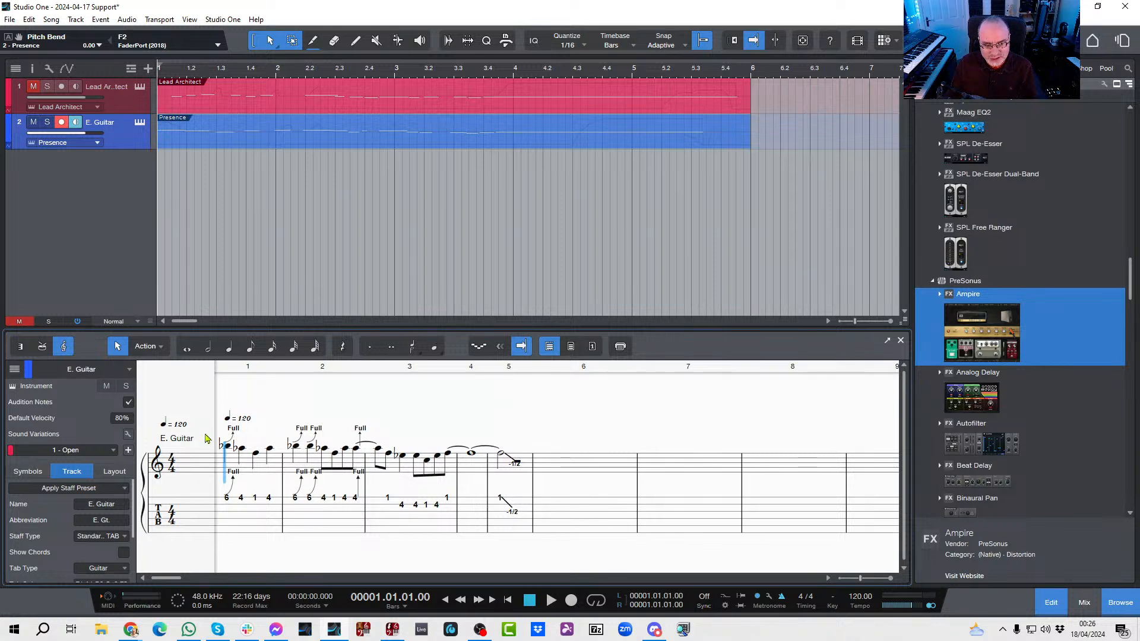
left_click(161, 346)
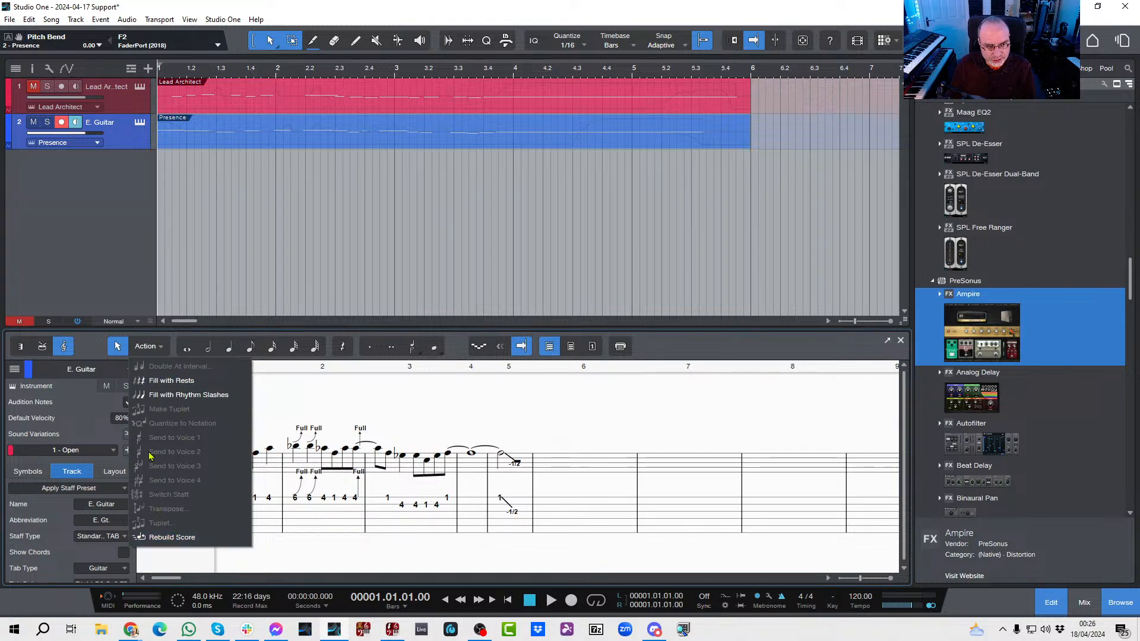
left_click(395, 396)
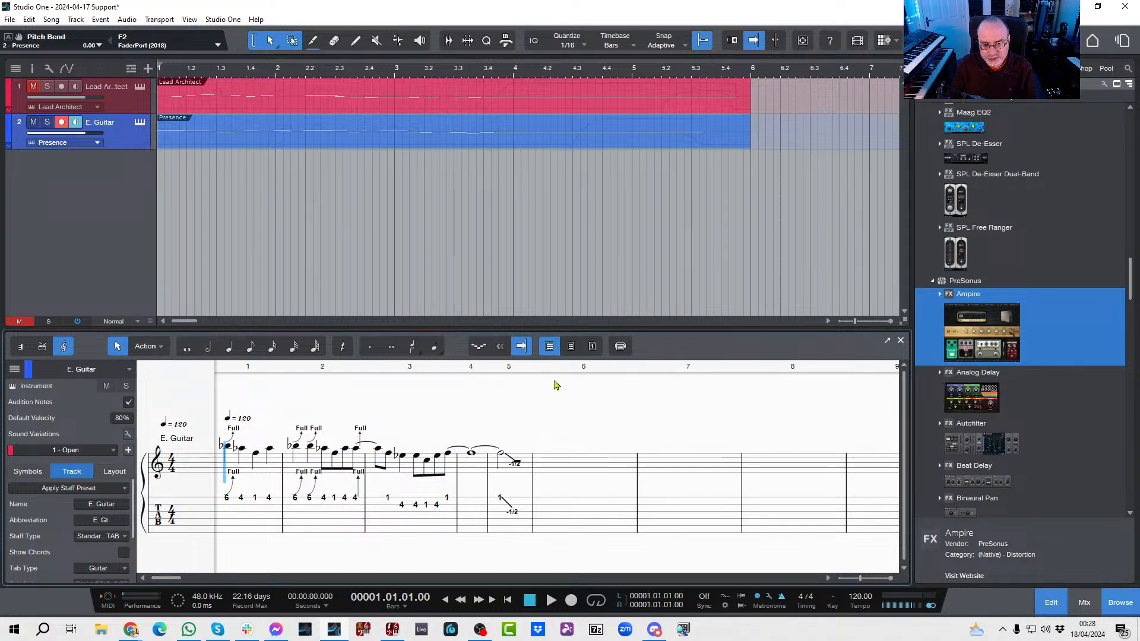
Step: Show the score in page view and examine how the title and the E. Guitar staves are laid out
left_click(571, 346)
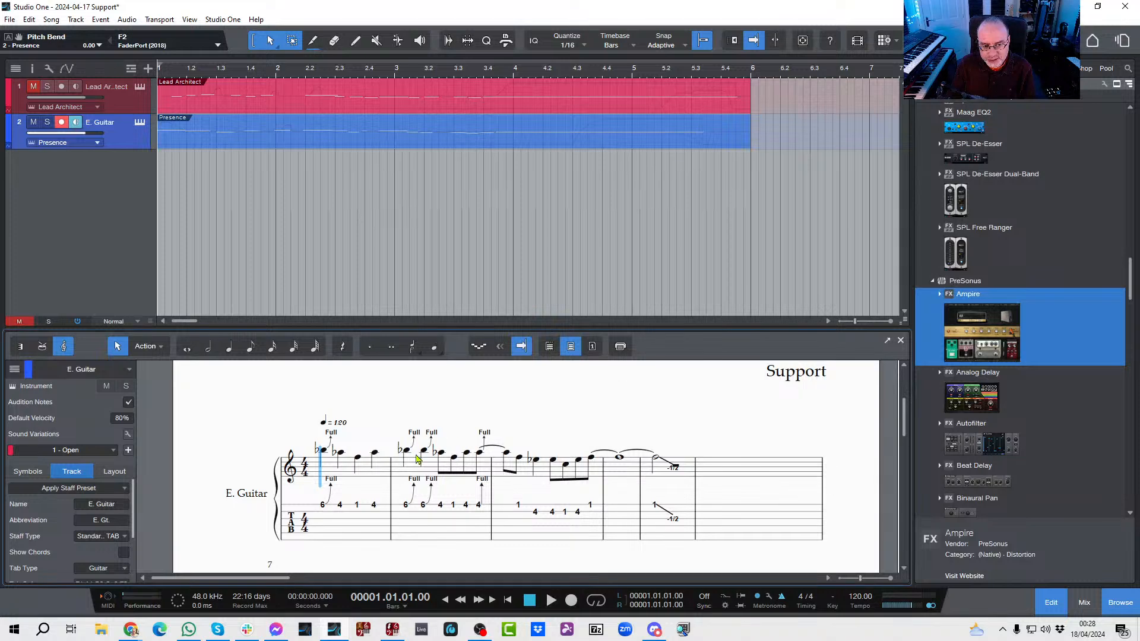
scroll(489, 456, "down", 2)
scroll(489, 456, "down", 10)
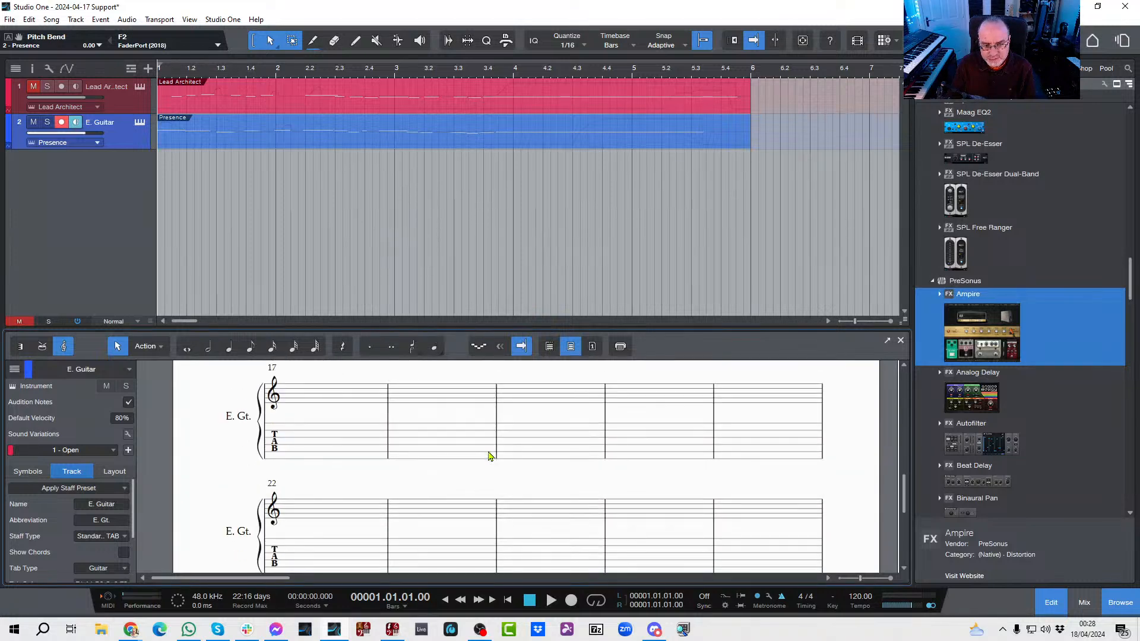
scroll(489, 456, "down", 3)
scroll(490, 456, "up", 5)
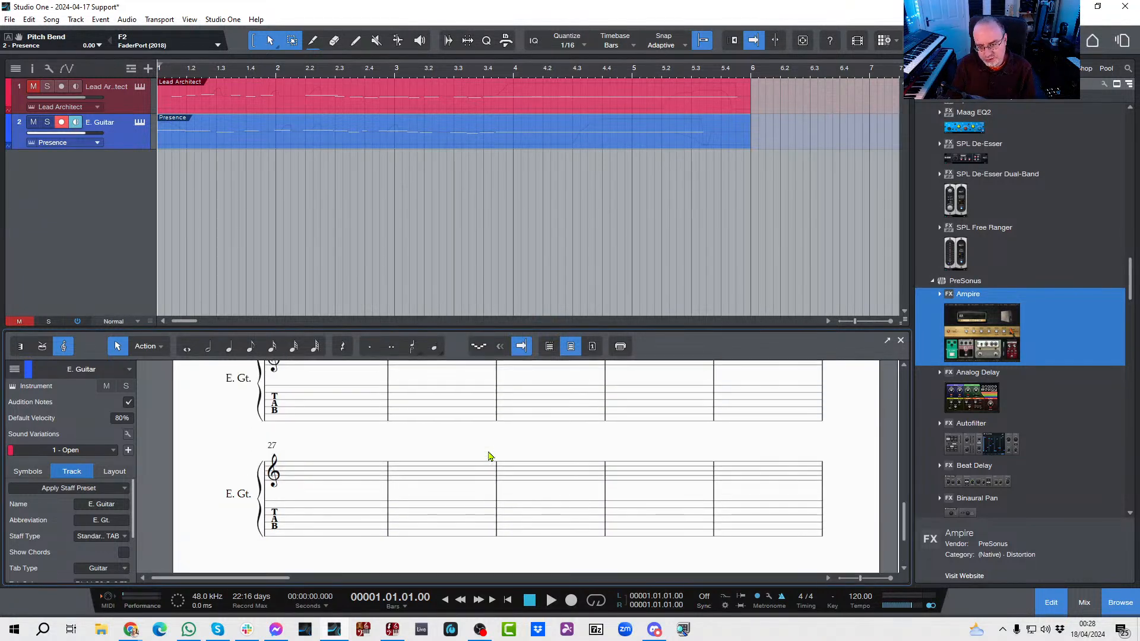
scroll(490, 456, "up", 8)
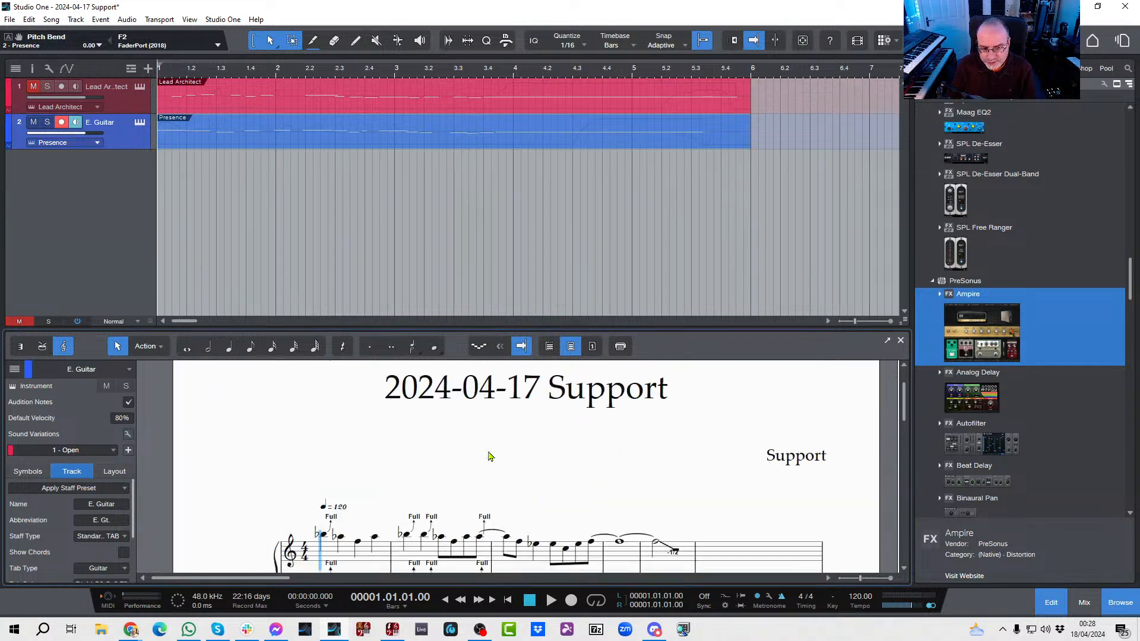
scroll(344, 440, "down", 3)
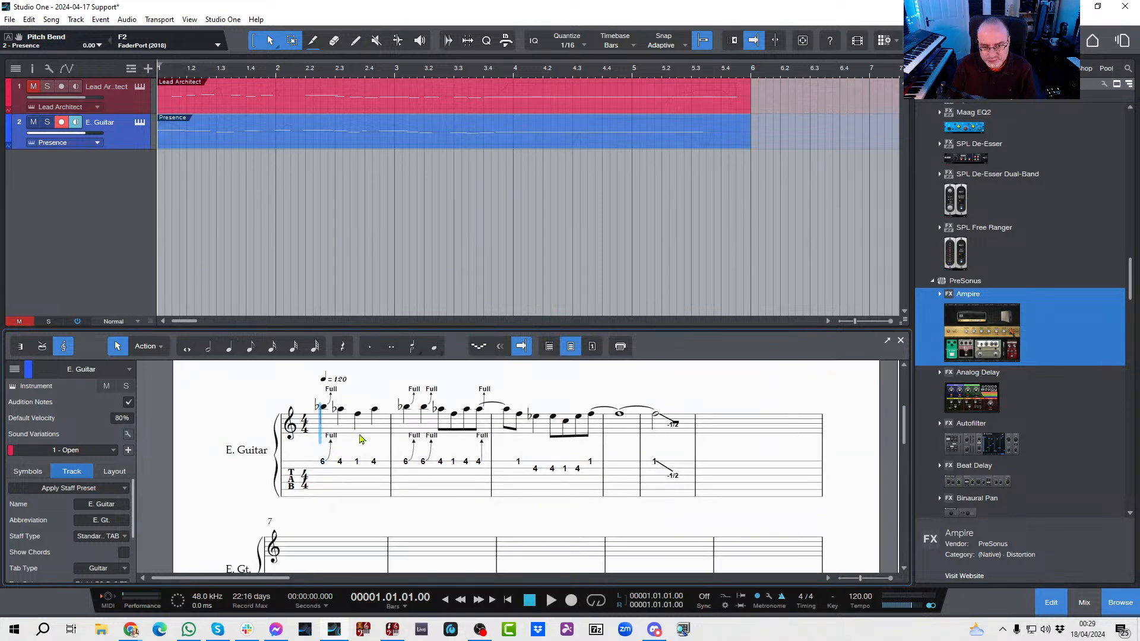
scroll(364, 436, "up", 3)
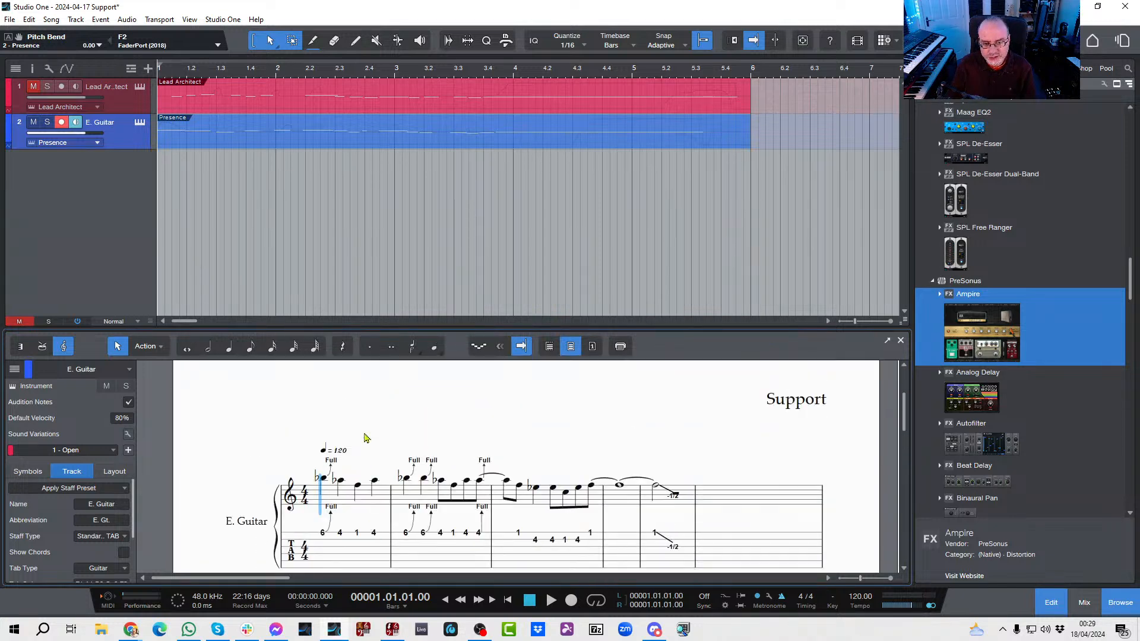
Step: Bring up the print options for the score, cancel them, and return the score from page view to continuous view
left_click(620, 347)
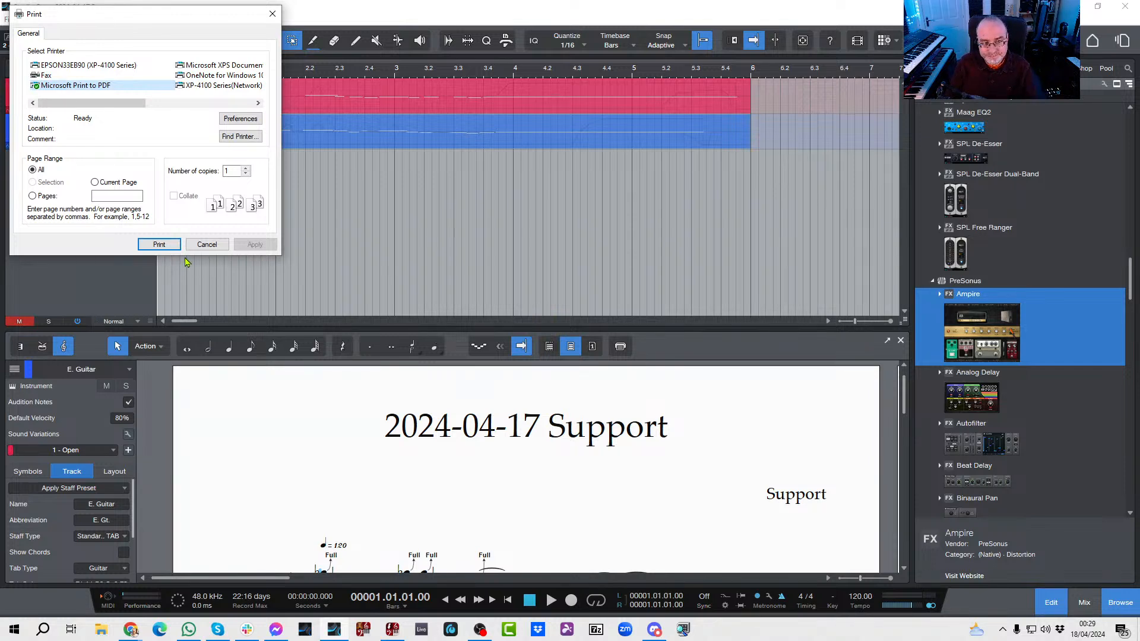
left_click(205, 245)
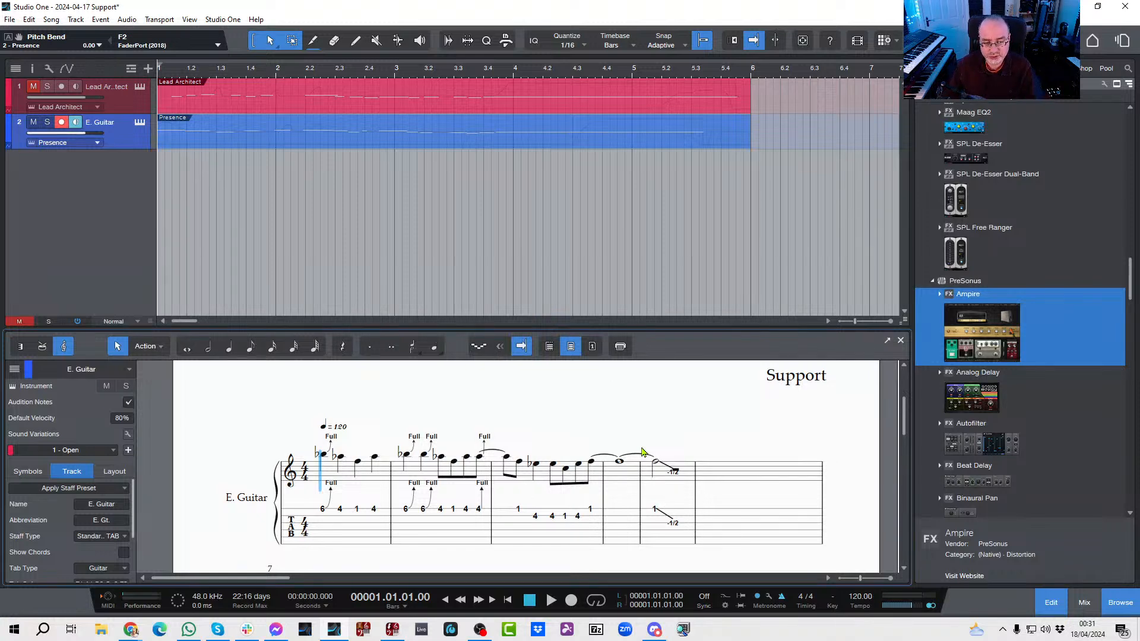
scroll(386, 437, "up", 3)
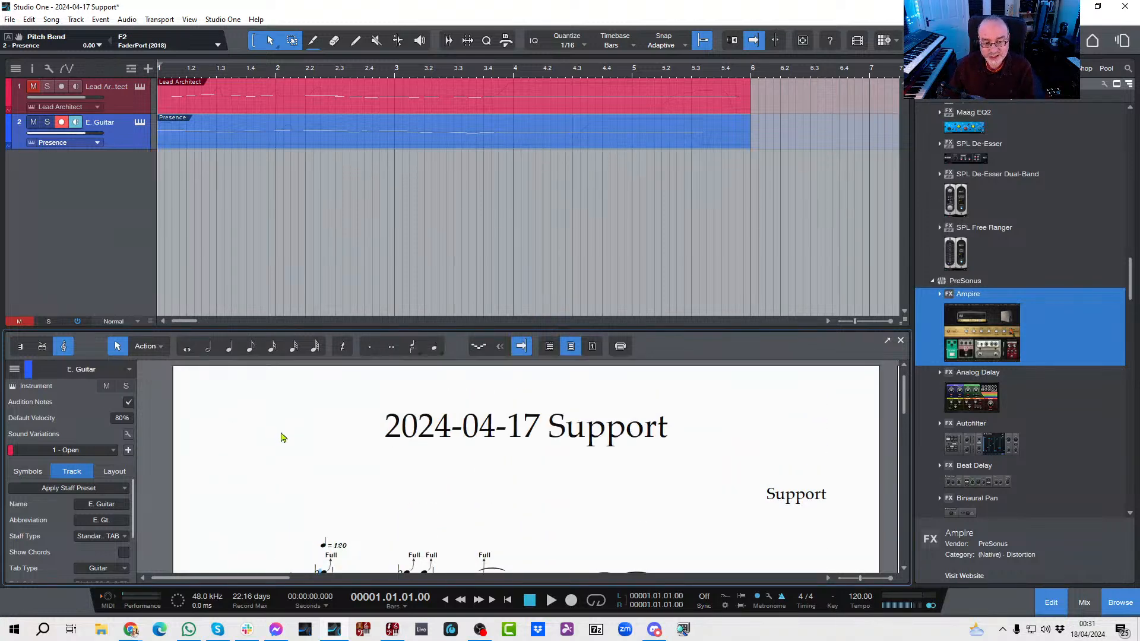
scroll(283, 437, "up", 1)
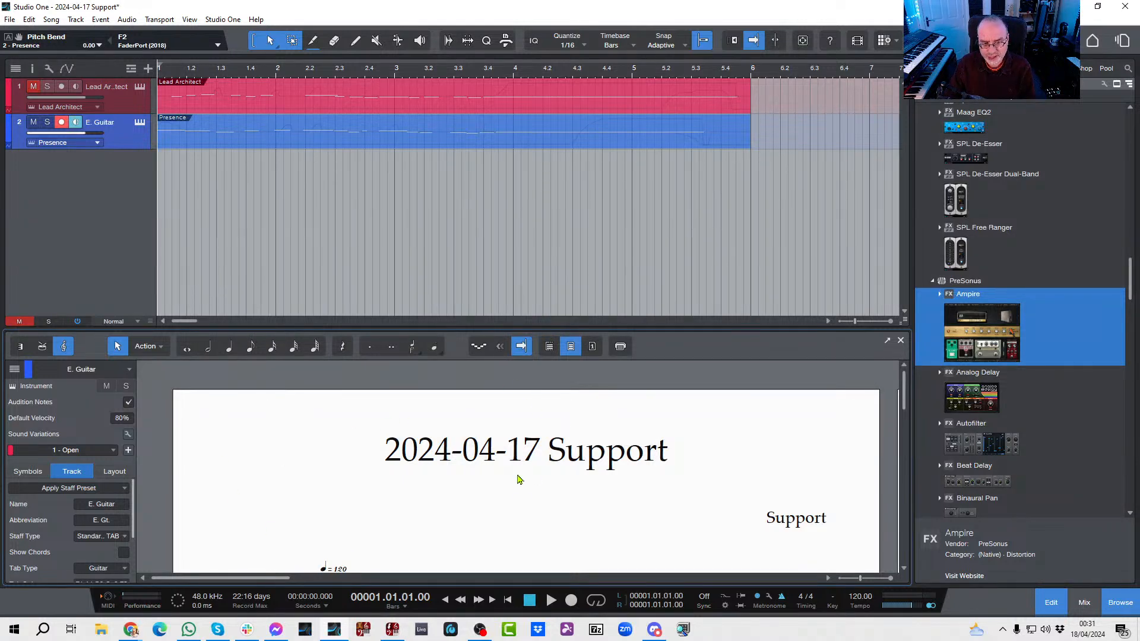
left_click(549, 347)
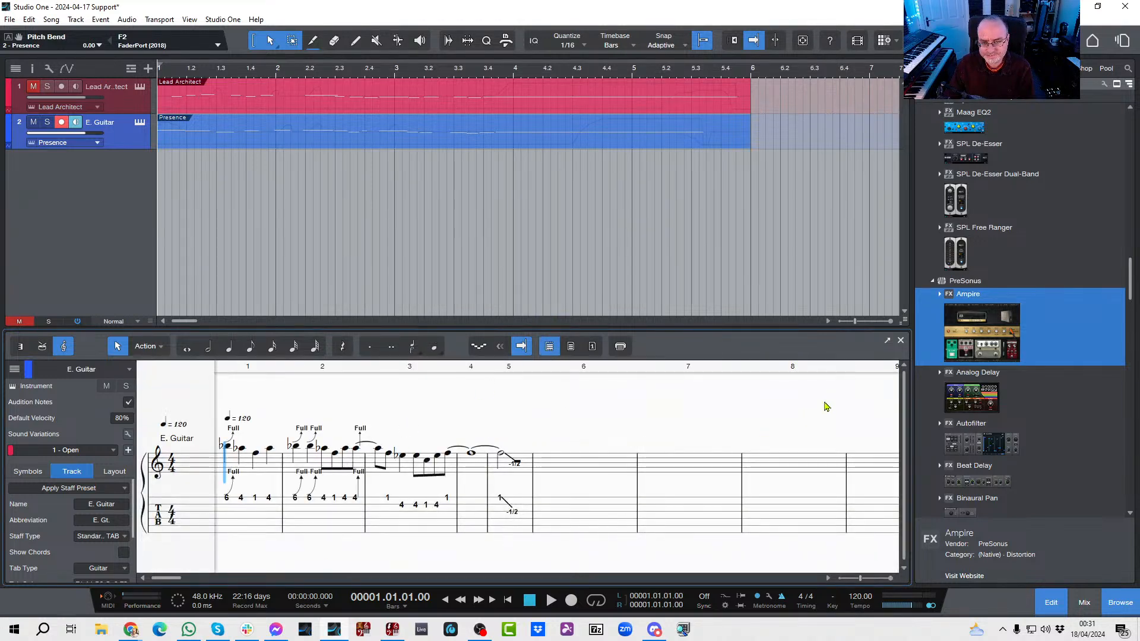
Step: Close the Presence instrument window, create an empty one-bar part at bar 1 of the E. Guitar track, and open its score
left_click(900, 342)
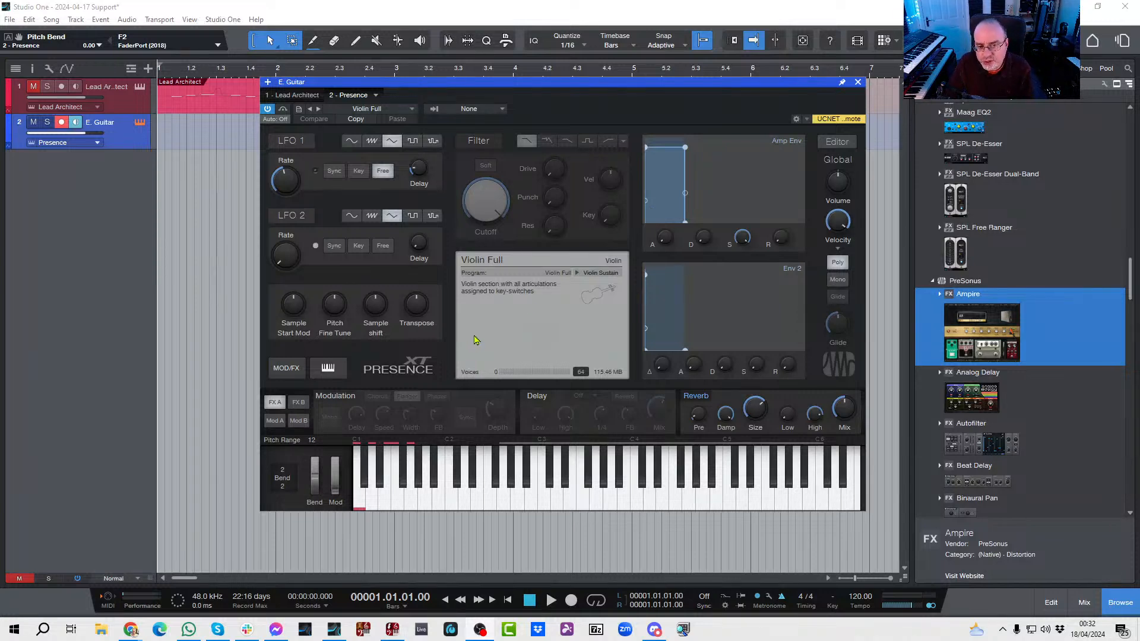
left_click(857, 83)
double_click(190, 147)
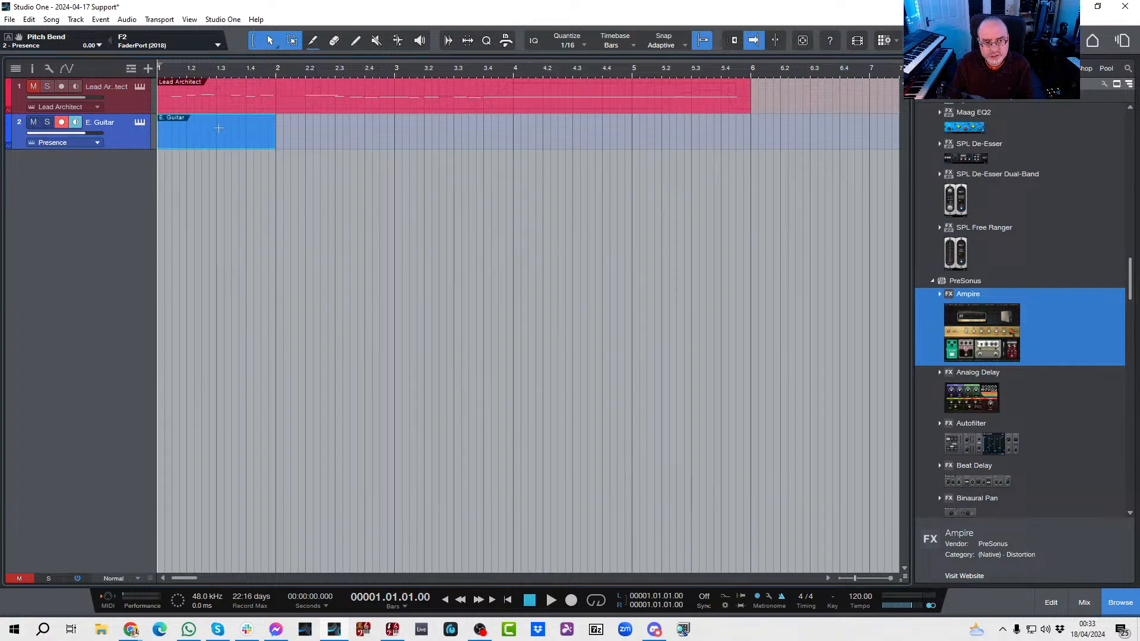
double_click(223, 147)
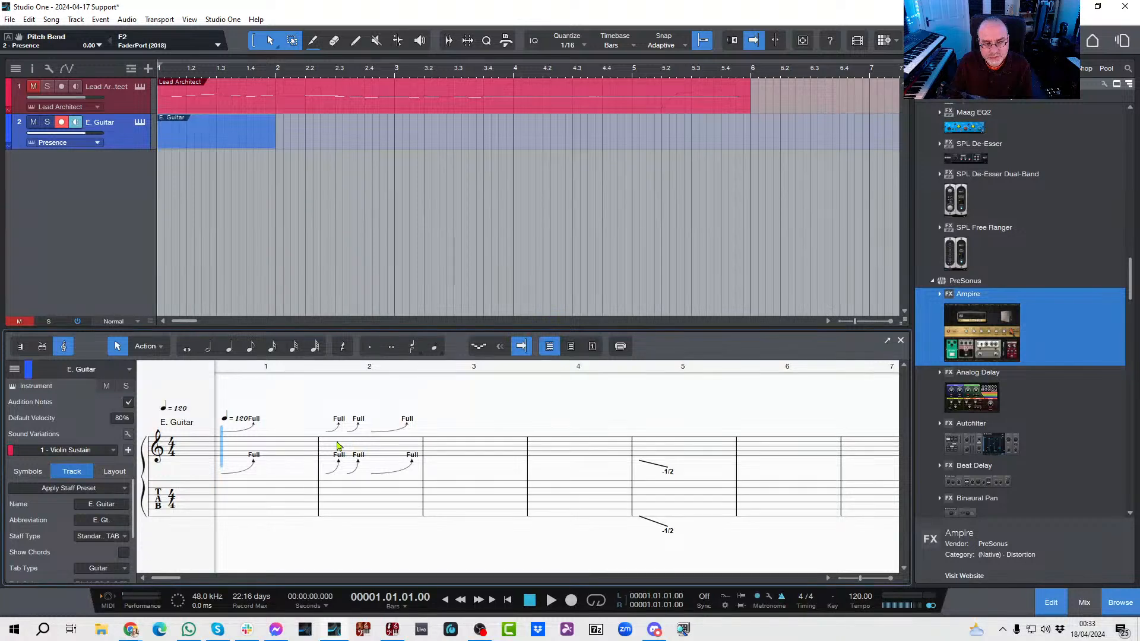
Step: Delete the leftover Full bend symbols in bars 1 and 2 and the -1/2 whammy bar symbol in bar 5
left_click(247, 434)
key("Delete")
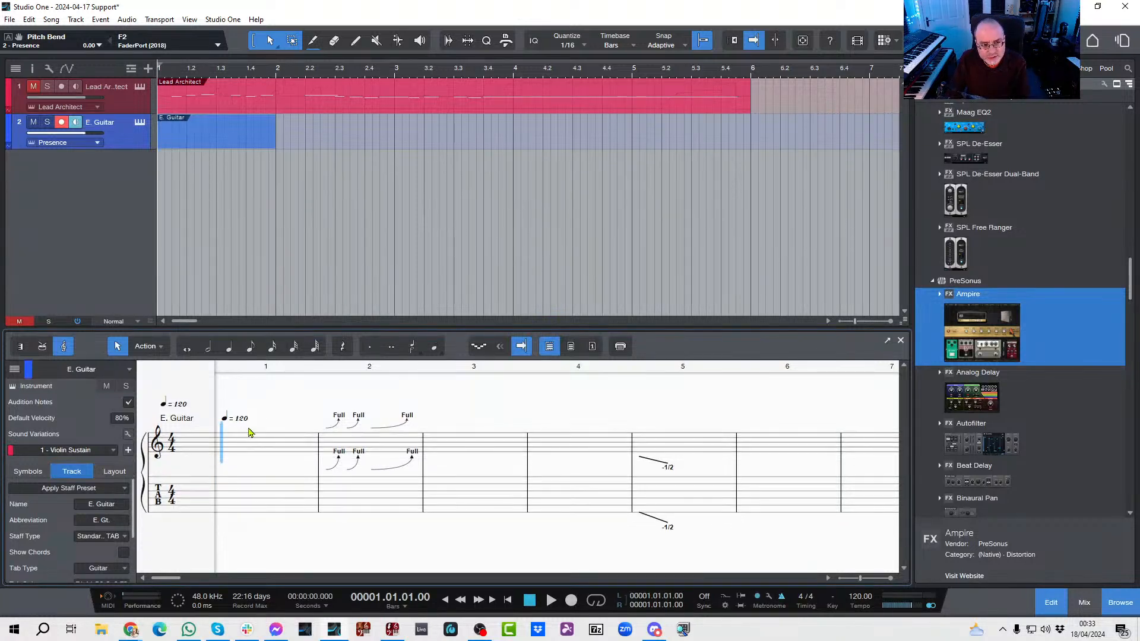
left_click(333, 431)
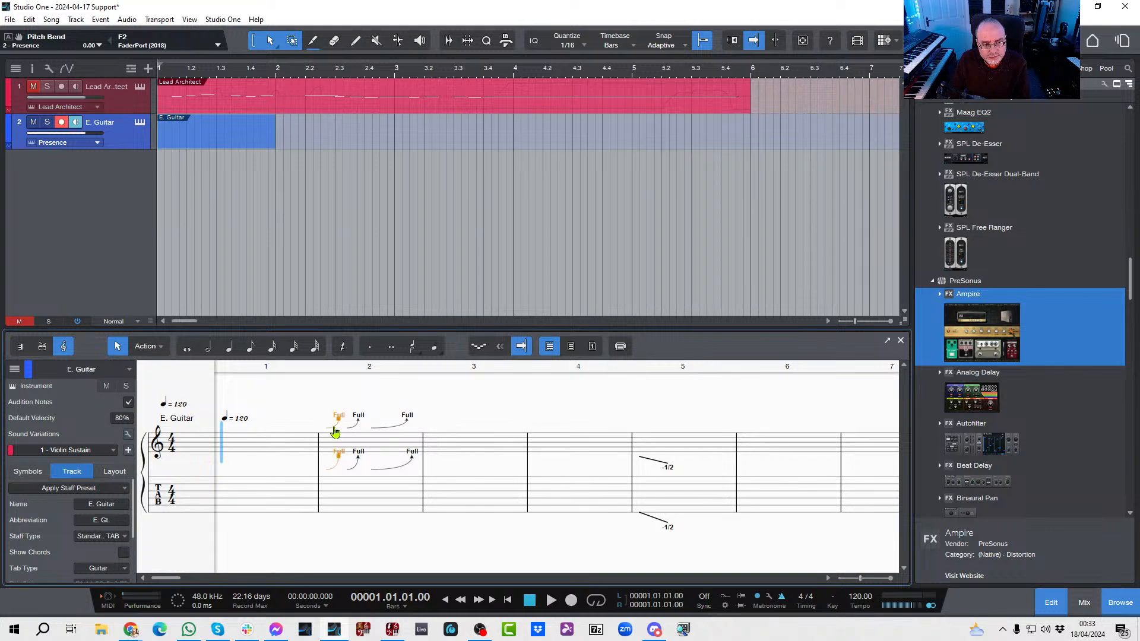
key("Delete")
left_click(355, 430)
key("Delete")
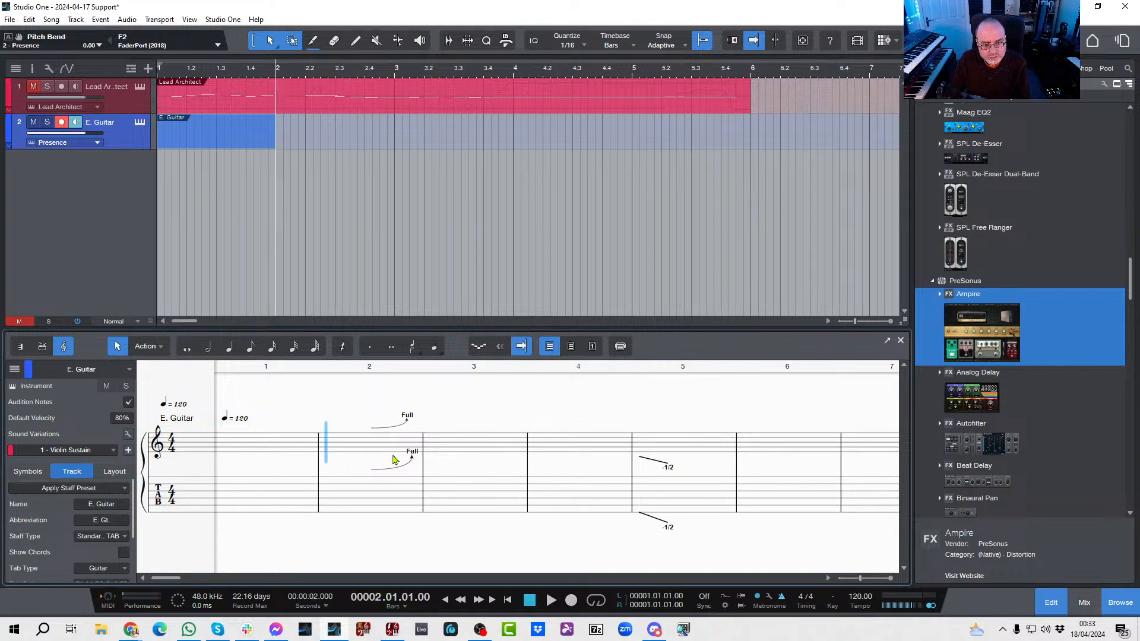
left_click(397, 466)
key("Delete")
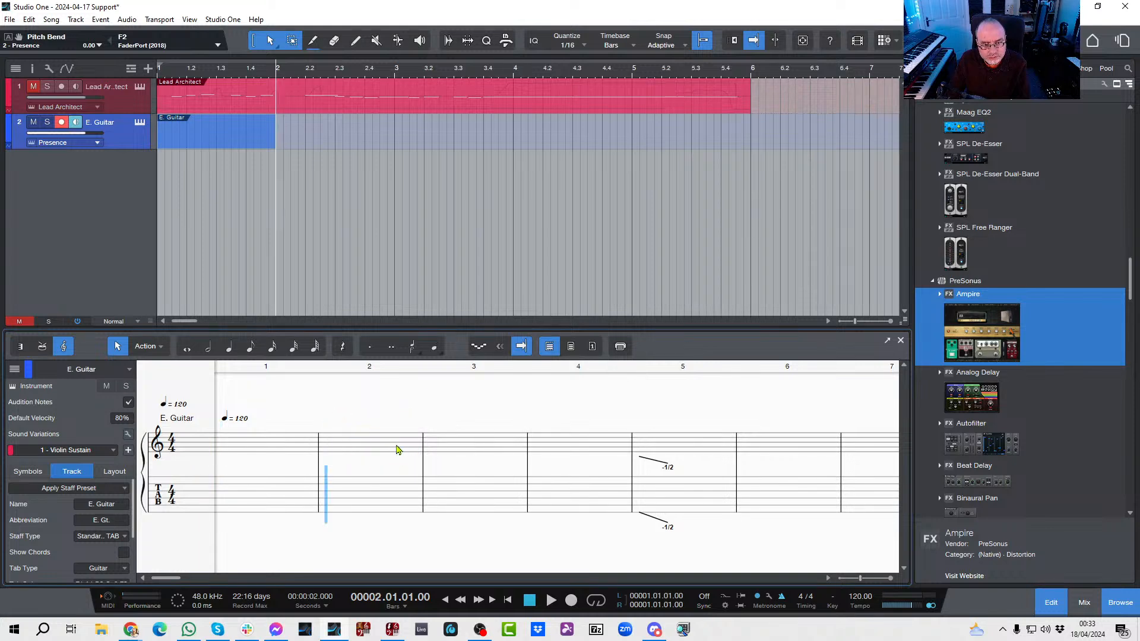
left_click(649, 465)
key("Delete")
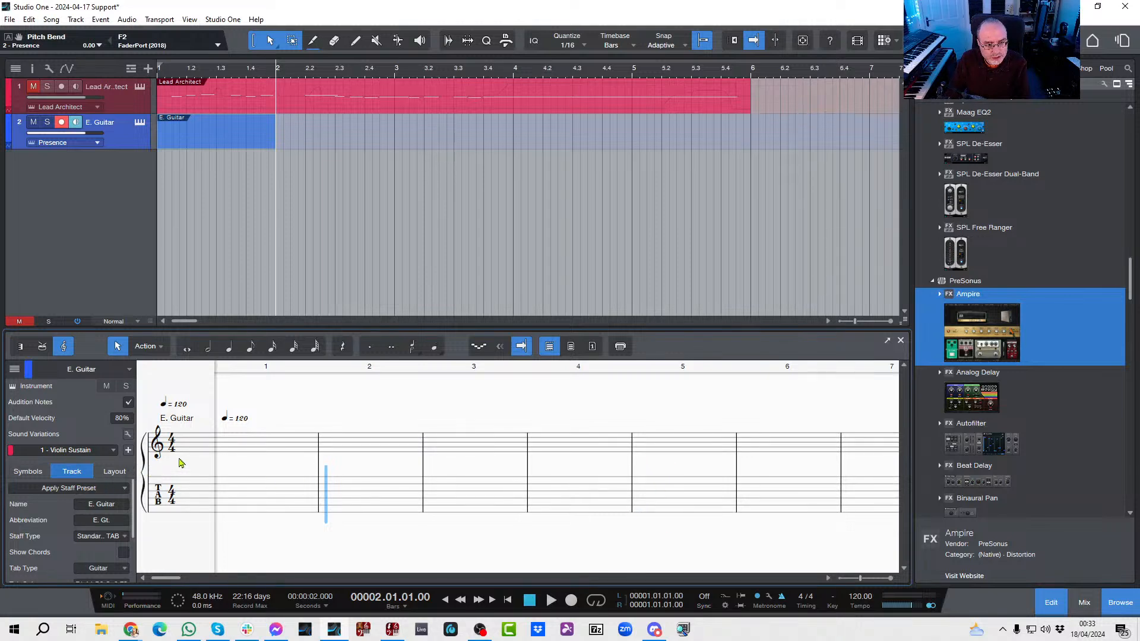
Step: Apply the Violin (solo) staff preset from the Strings group to the E. Guitar track
left_click(66, 487)
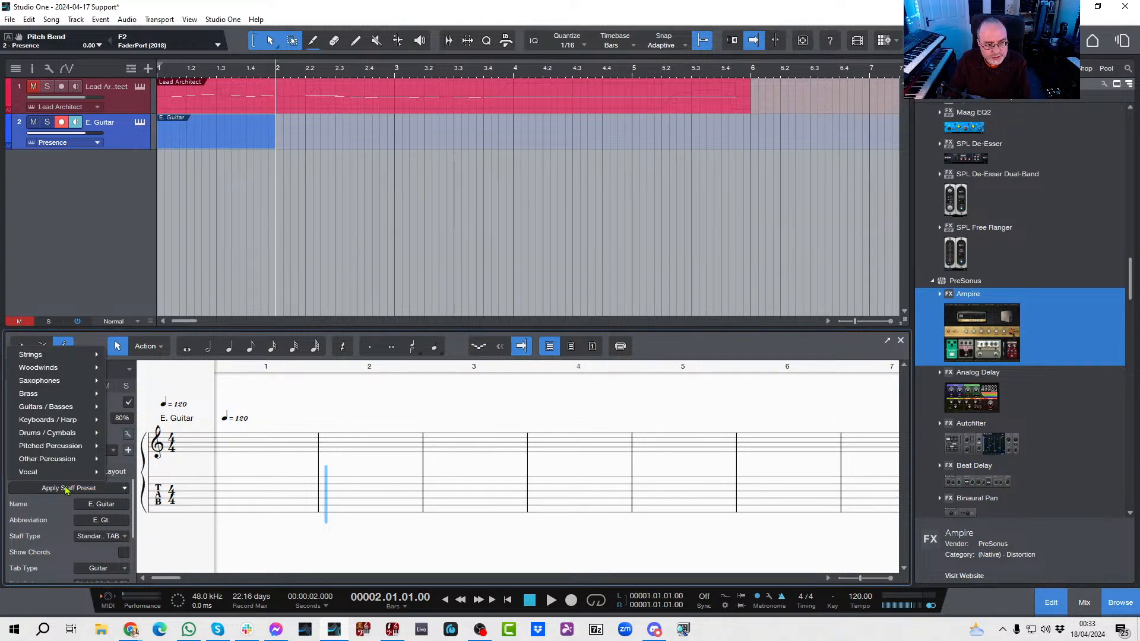
mouse_move(38, 393)
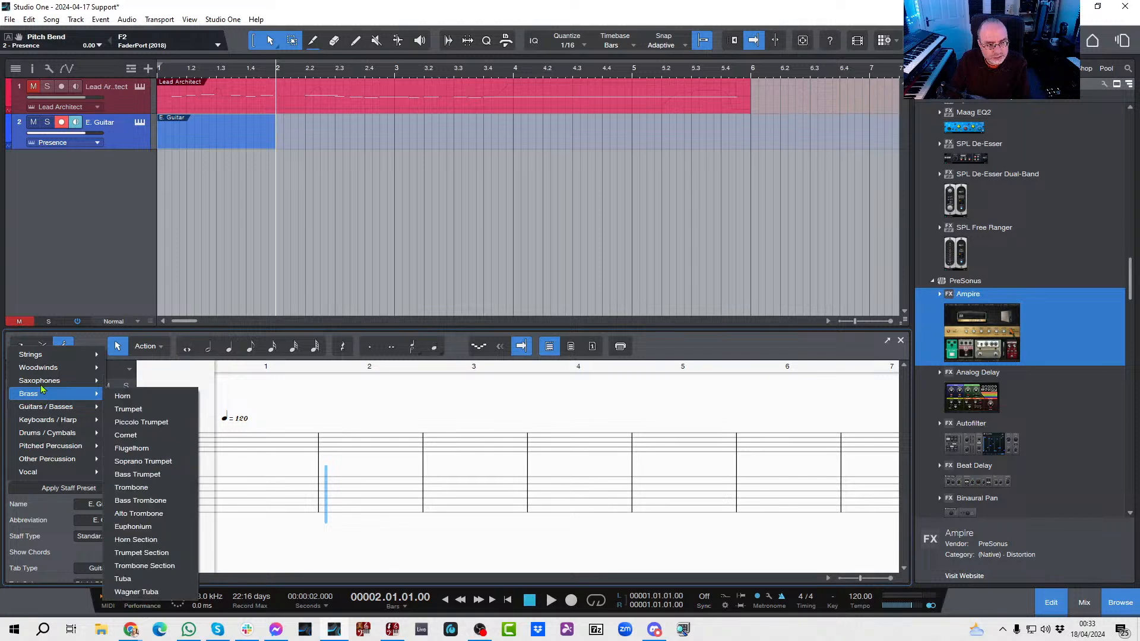
mouse_move(82, 358)
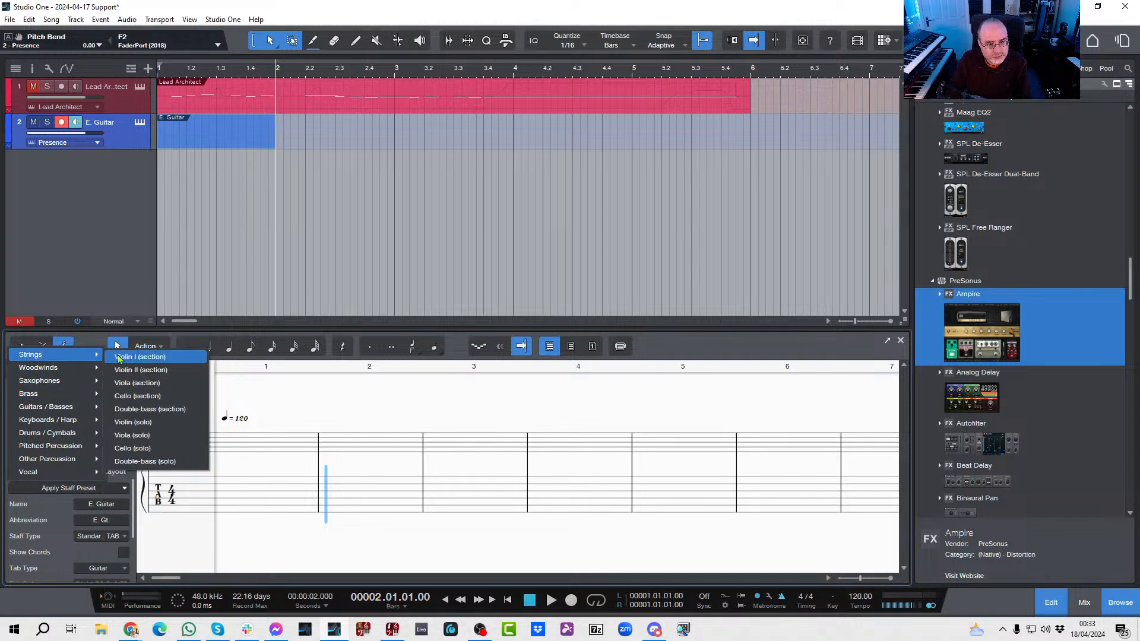
left_click(131, 423)
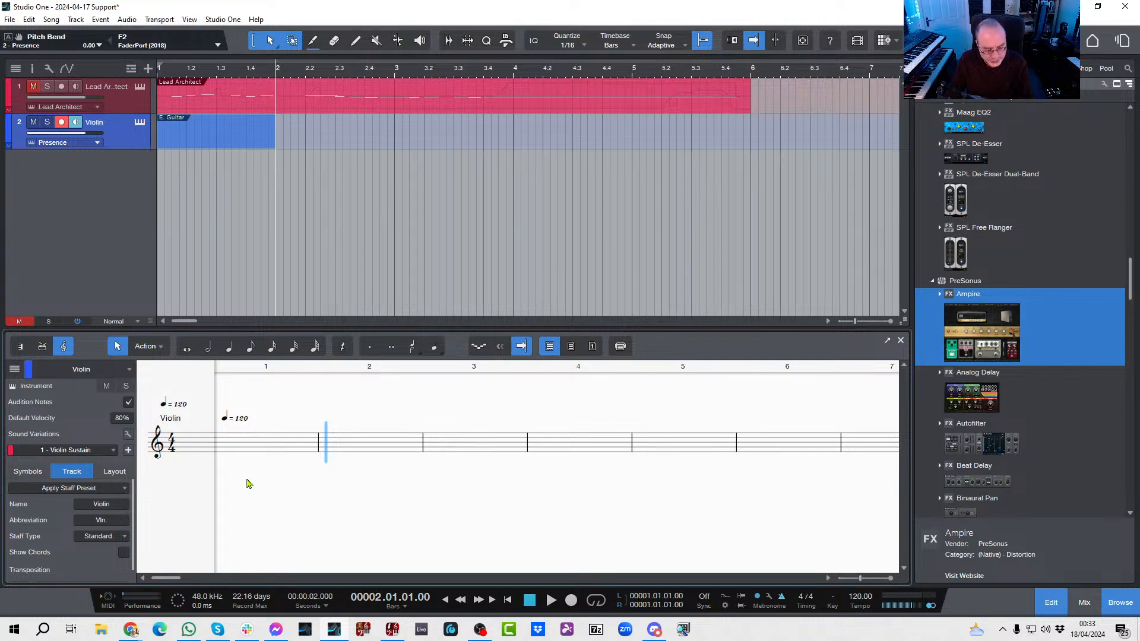
Step: Fill bar 1 of the Violin score with two half notes, a bottom-line E and a middle-line B
key("Home")
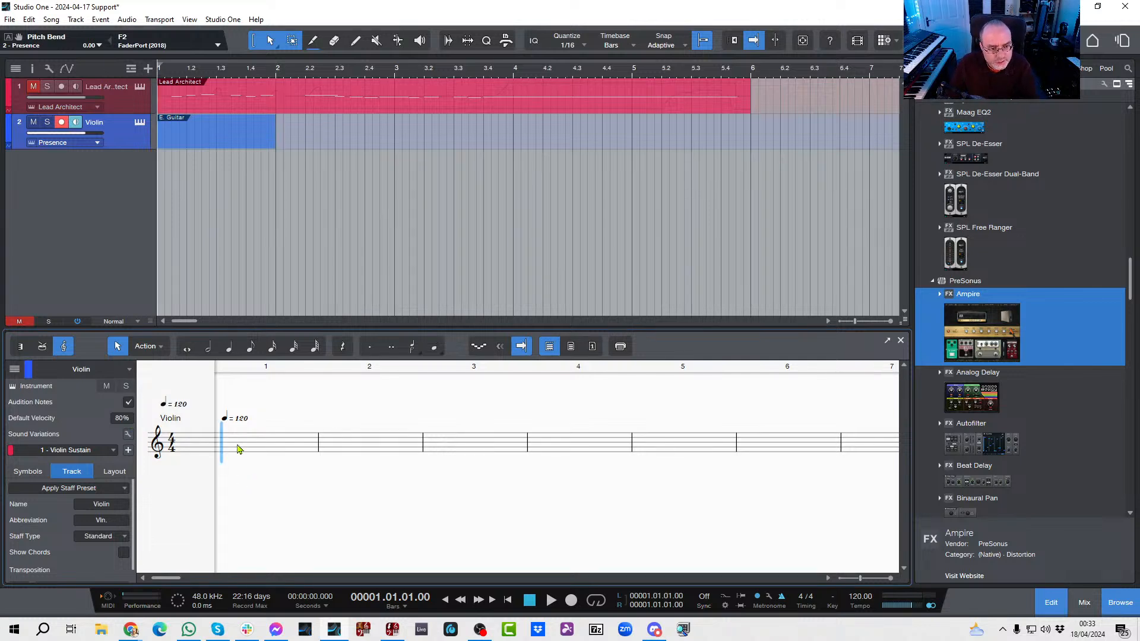
left_click(209, 350)
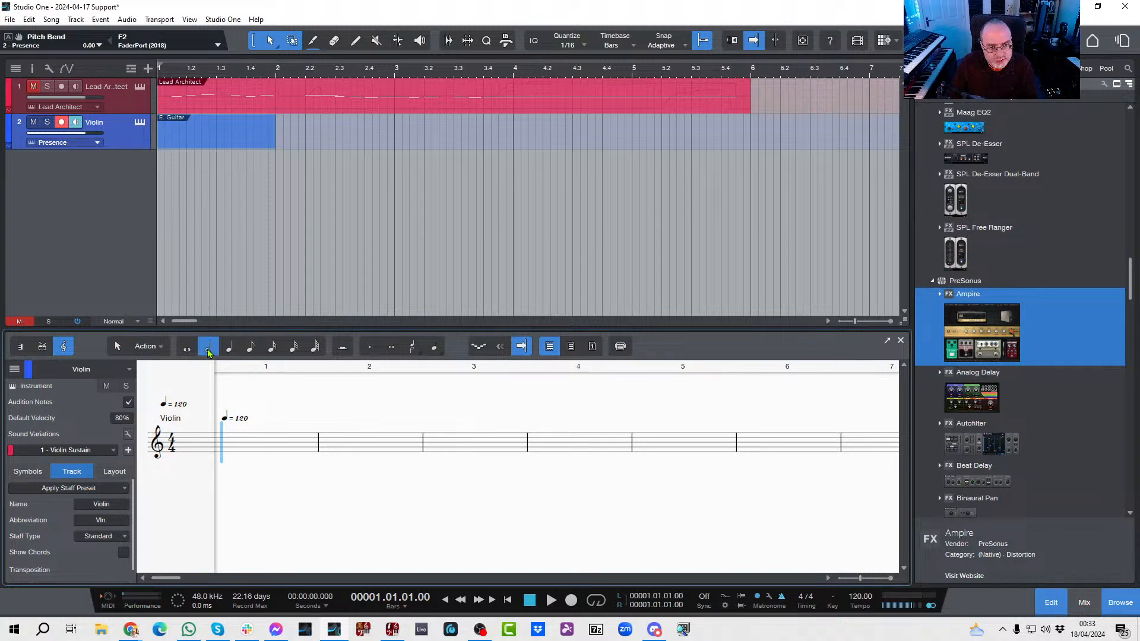
left_click(226, 451)
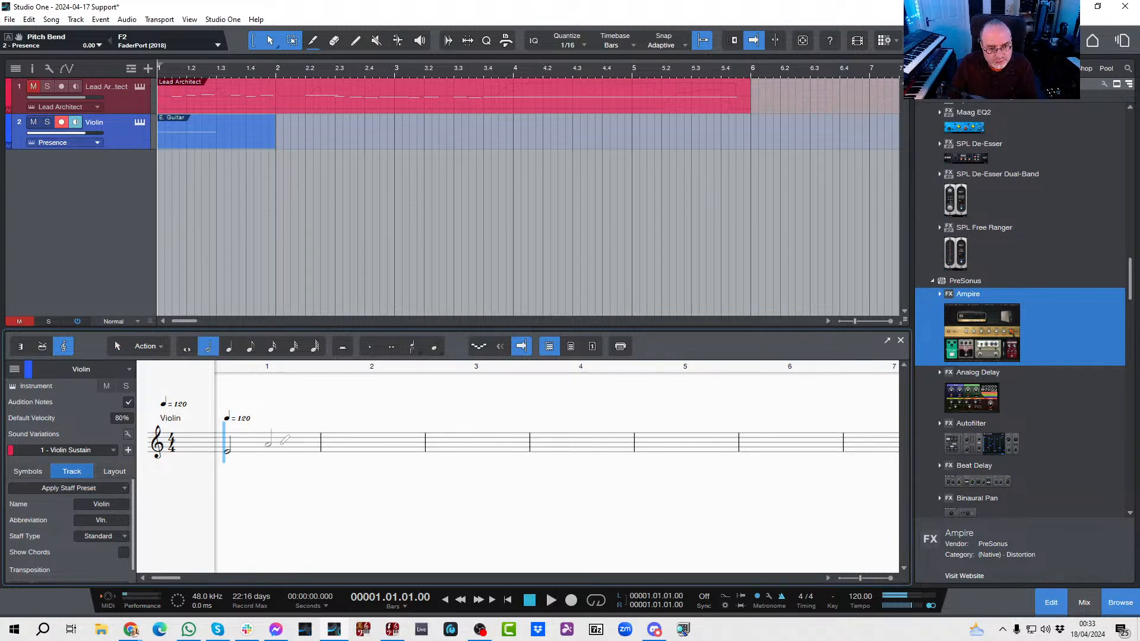
left_click(285, 440)
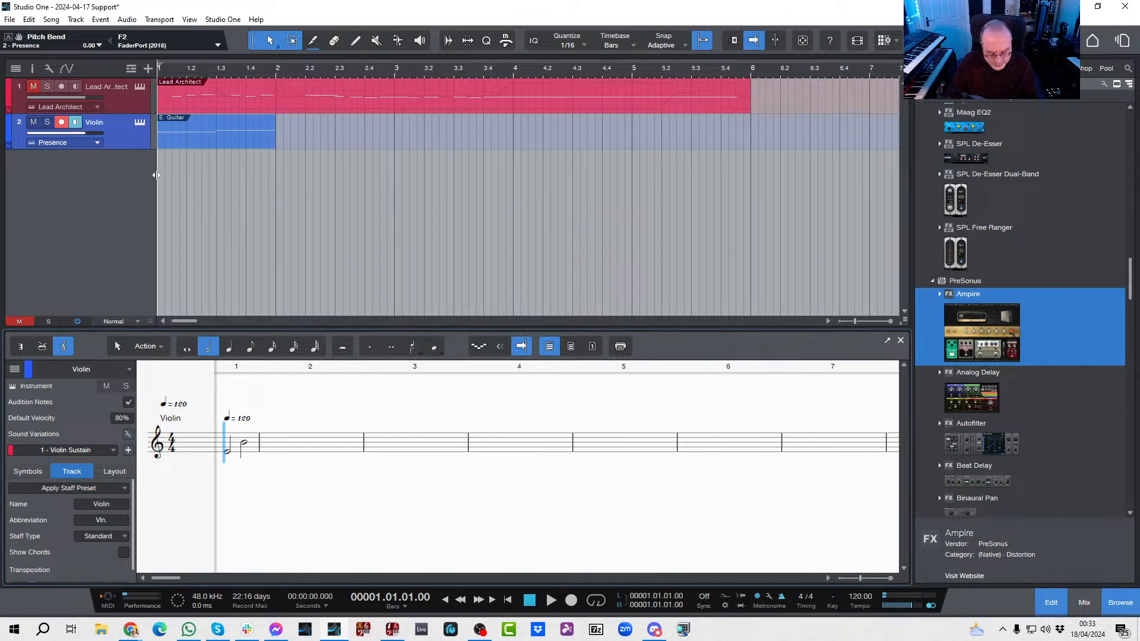
Step: Remove the Ampire insert from the Violin channel in the mixer and return to the score
key("F3")
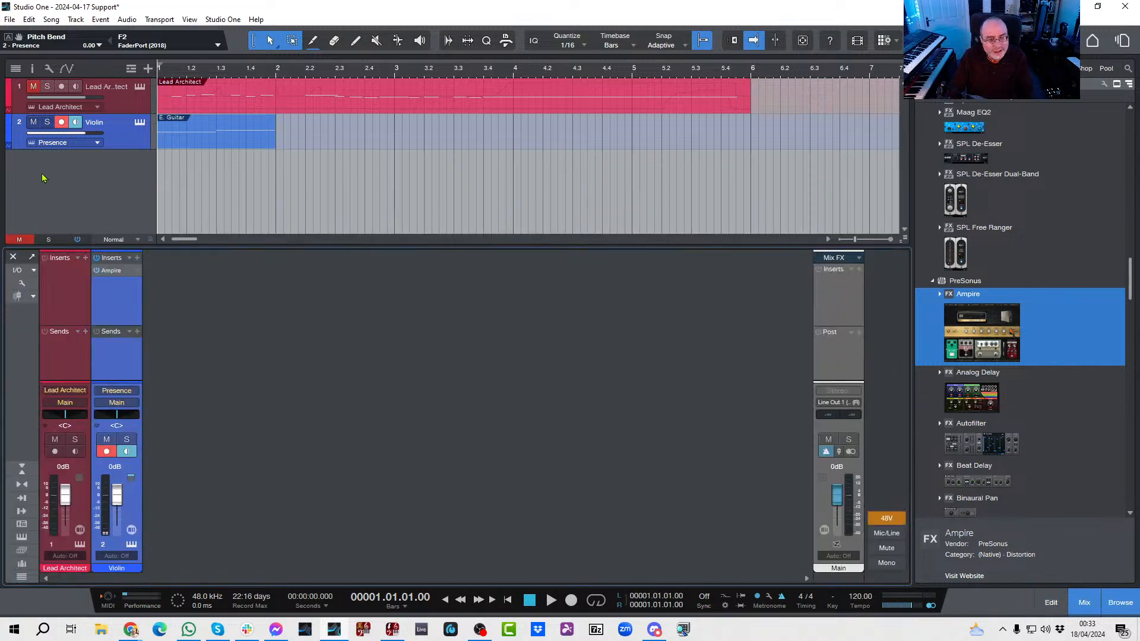
right_click(134, 272)
left_click(152, 402)
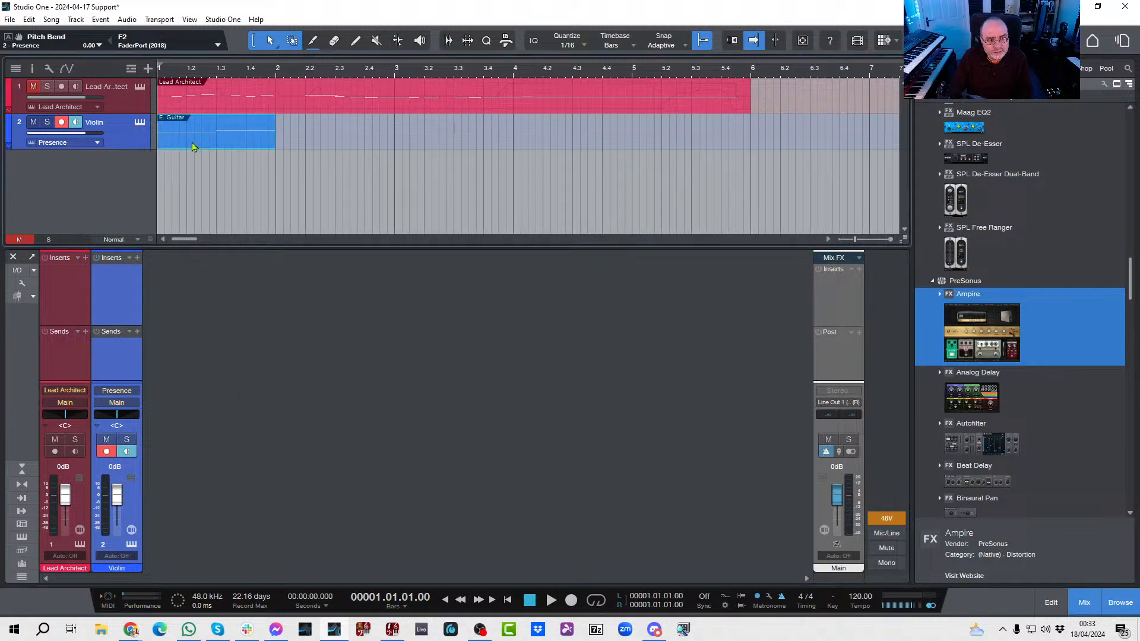
key("F2")
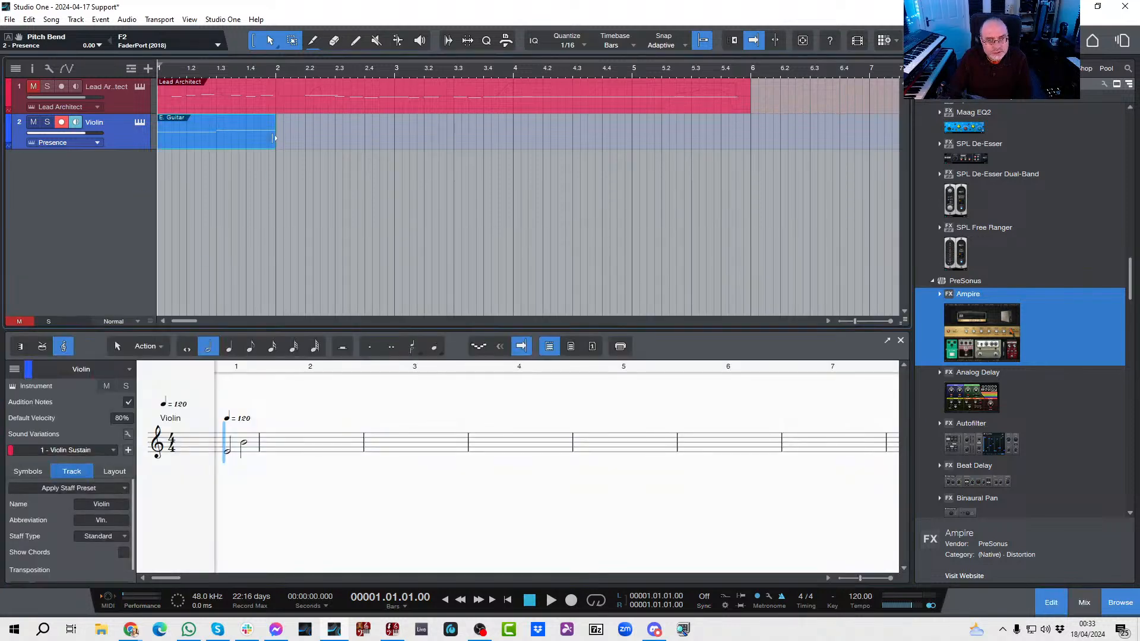
Step: Extend the violin part to bar 5 and fill bar 2 with eighth notes E, E, D, B, A, B, C, D
left_click_drag(275, 139, 632, 139)
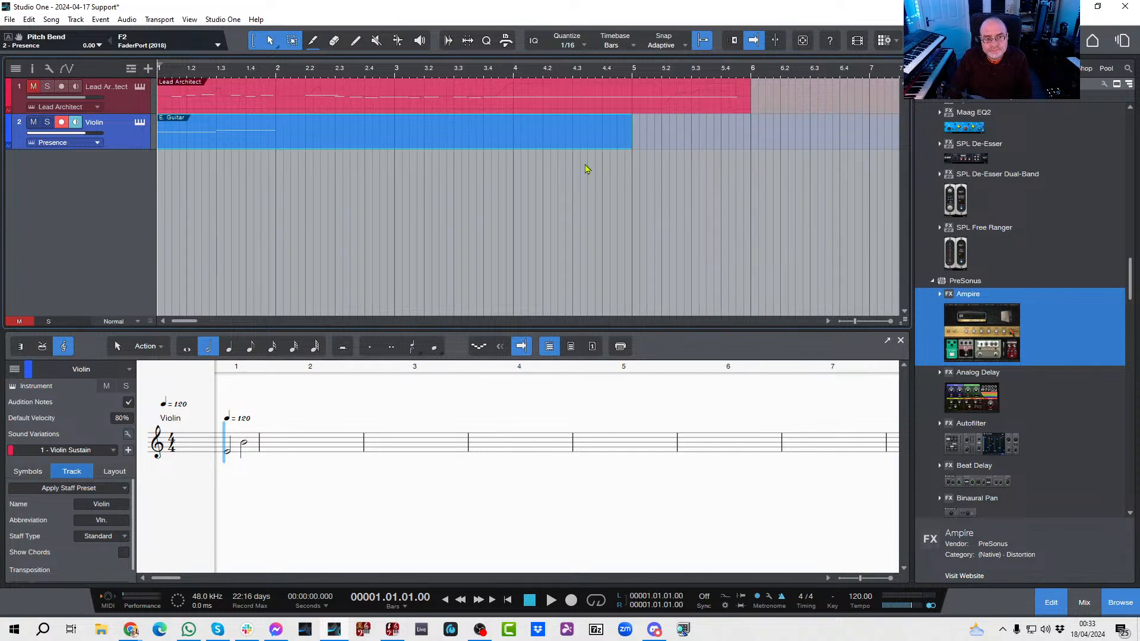
left_click(250, 347)
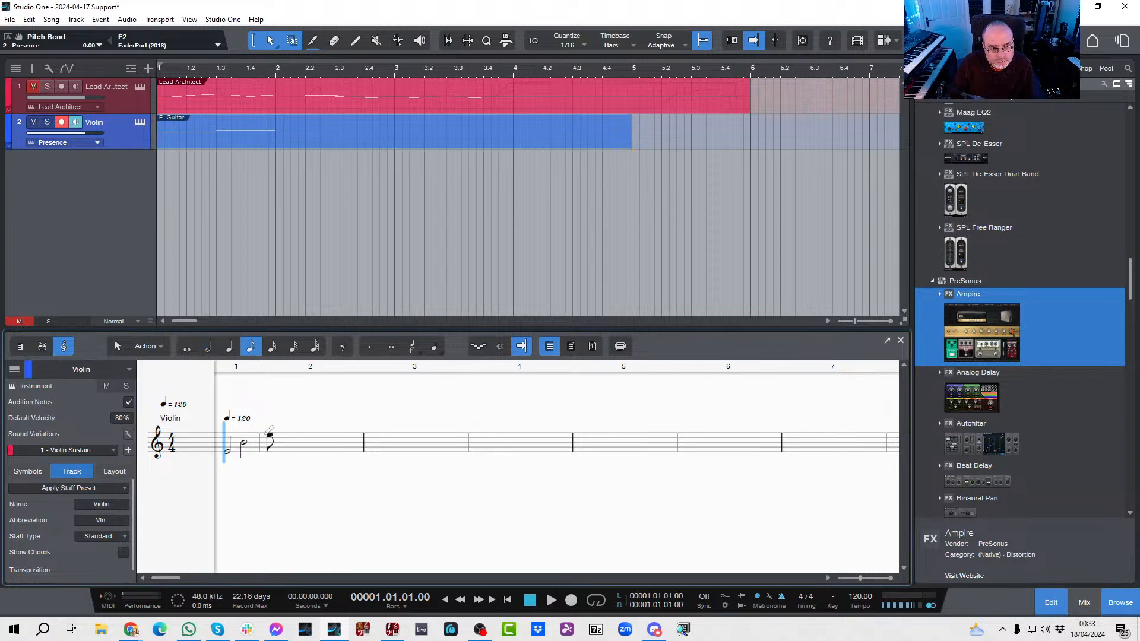
left_click(270, 436)
left_click(282, 436)
left_click(293, 436)
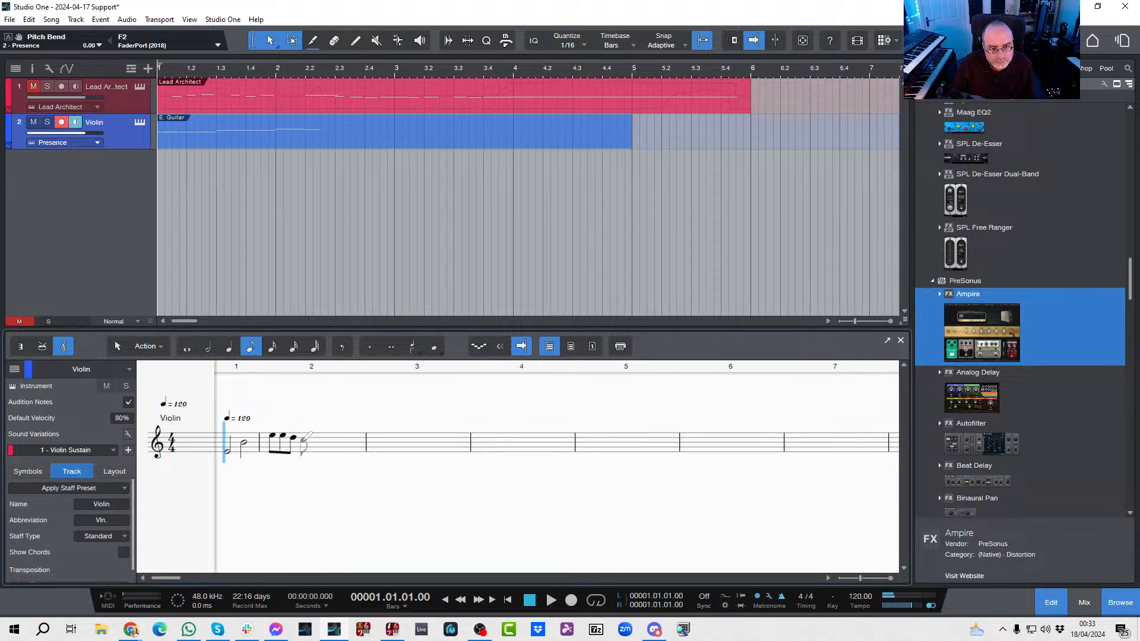
left_click(304, 442)
left_click(314, 444)
left_click(324, 442)
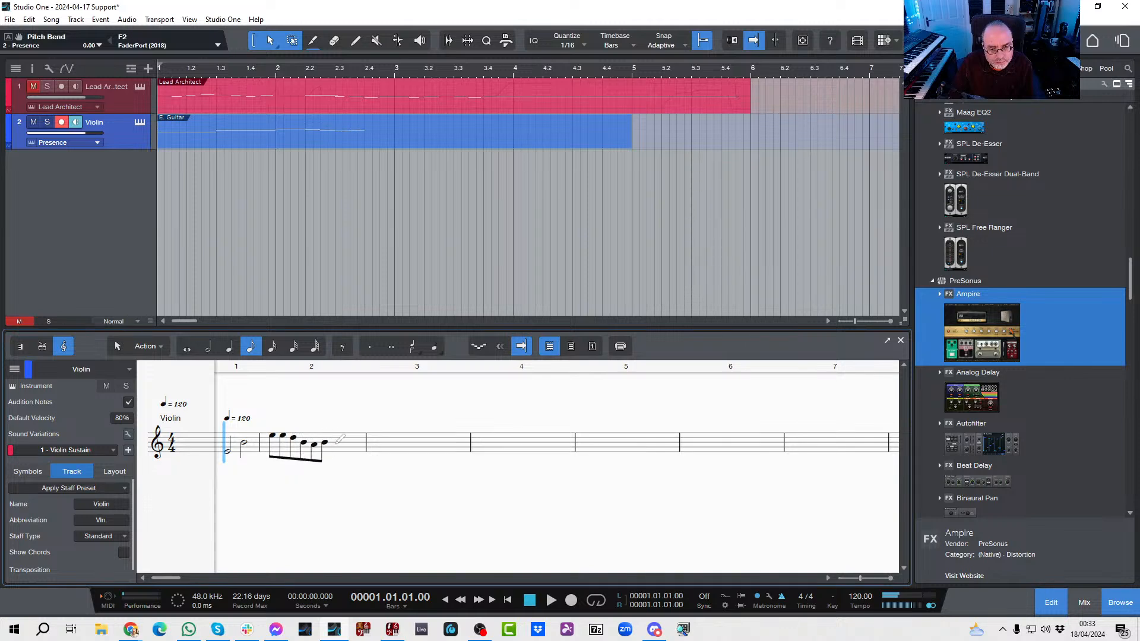
left_click(335, 439)
left_click(350, 438)
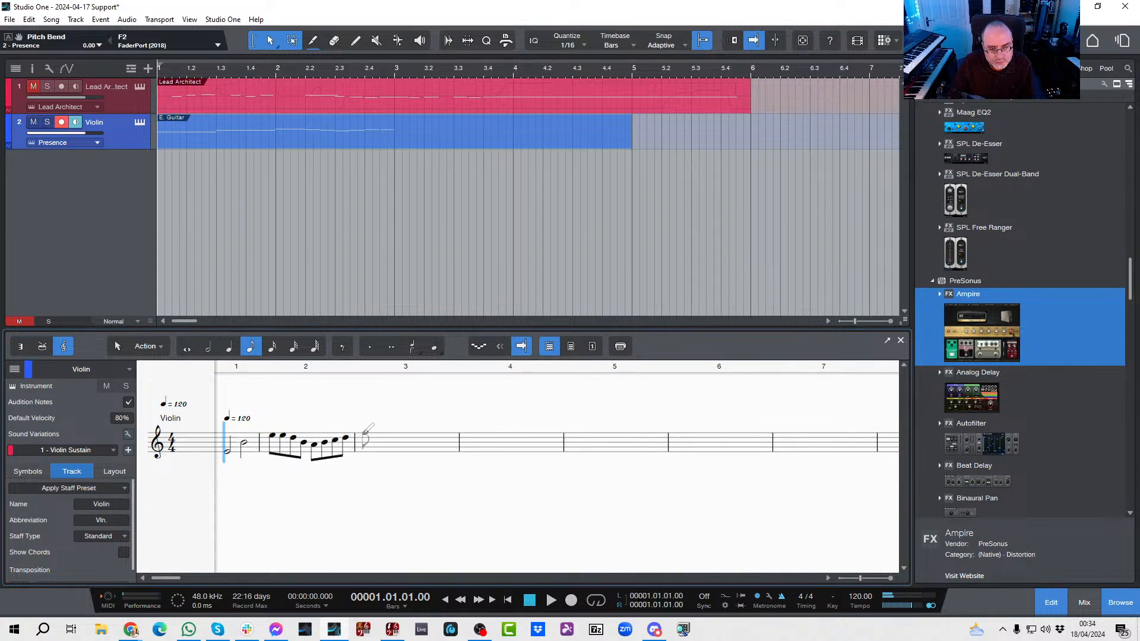
Step: Fill bar 3 with two half notes, a middle-line B followed by a bottom-line E
left_click(209, 346)
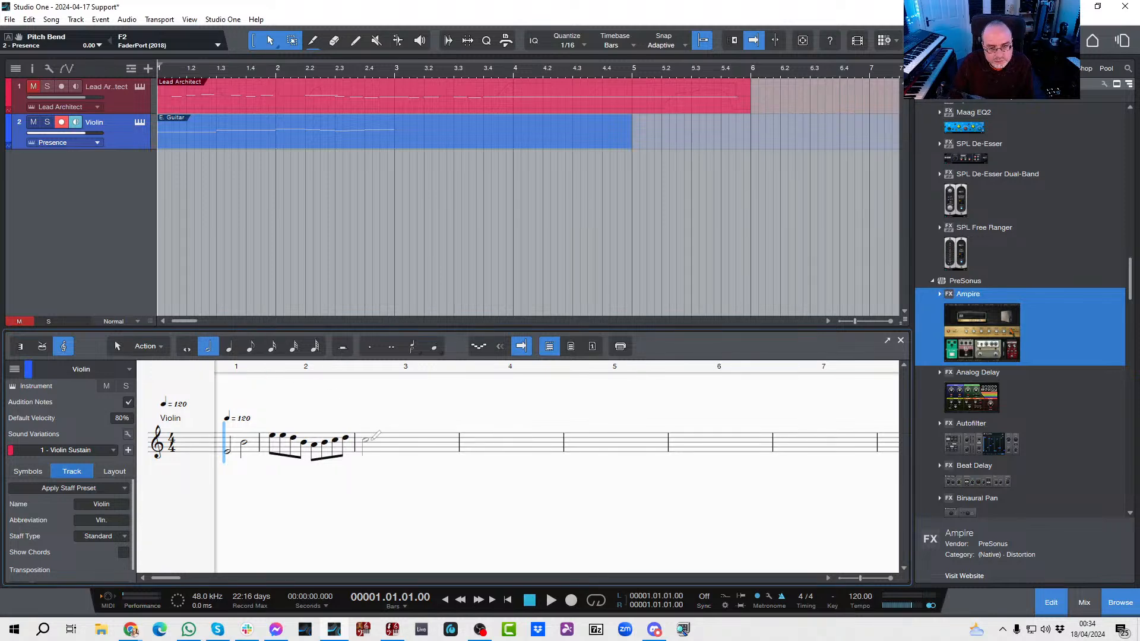
left_click(371, 440)
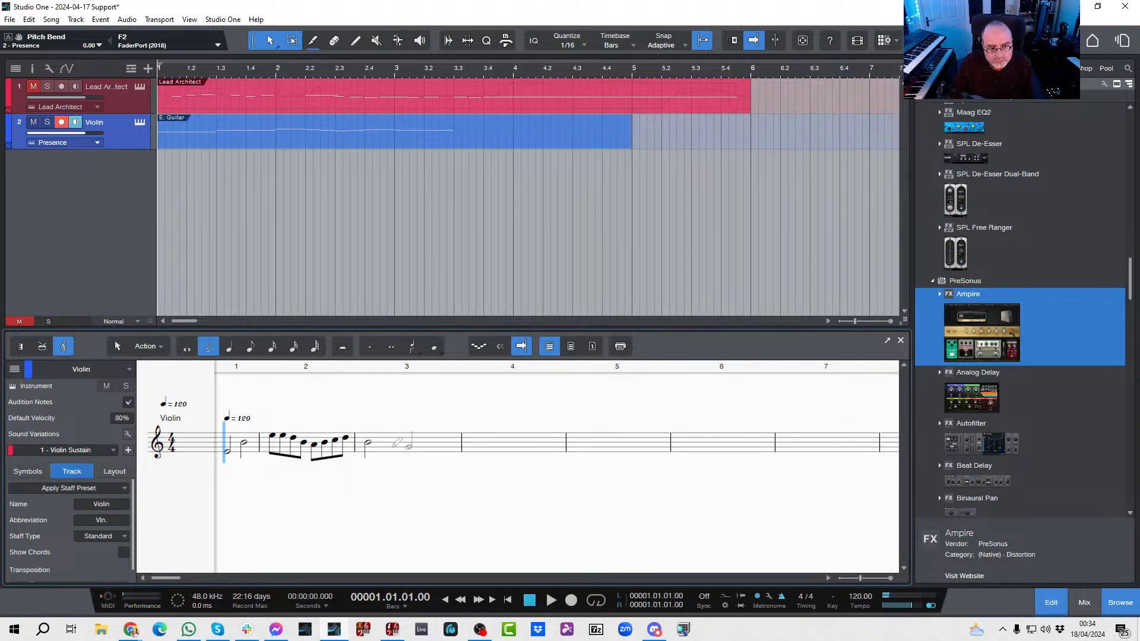
left_click(405, 449)
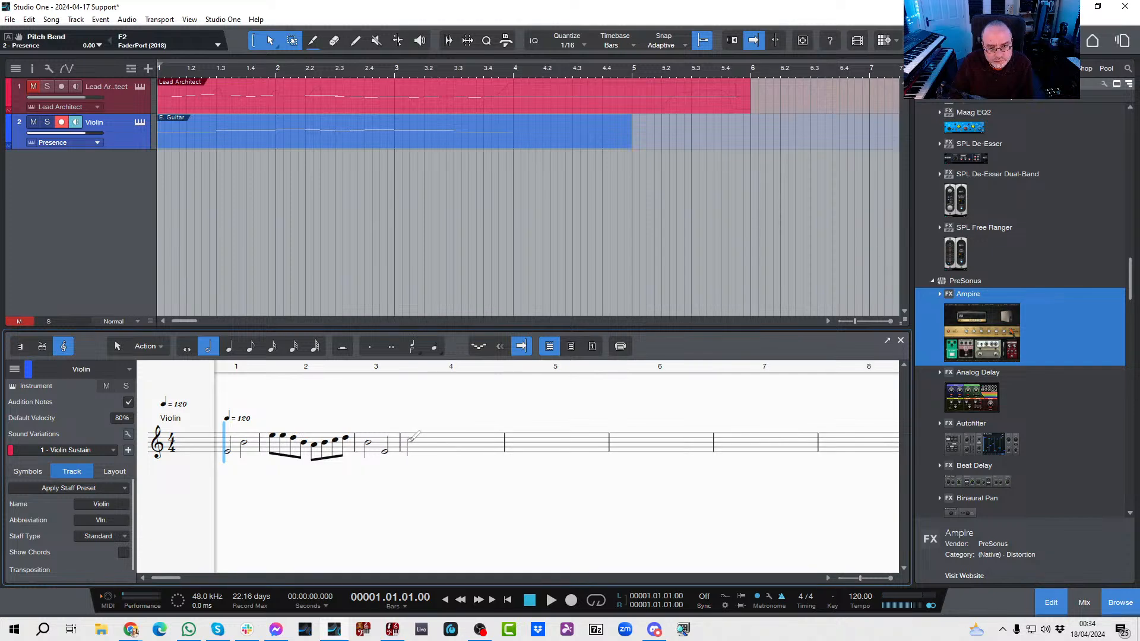
Step: Fill bar 4 with eight eighth notes that descend stepwise from the top-line F and climb back to it
left_click(185, 350)
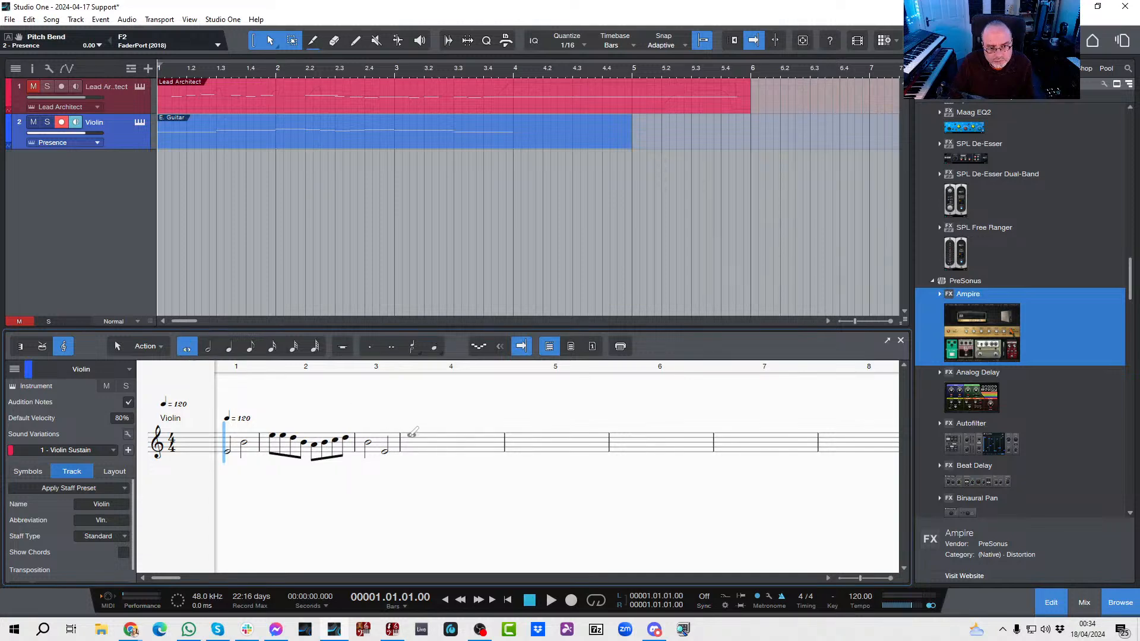
left_click(250, 349)
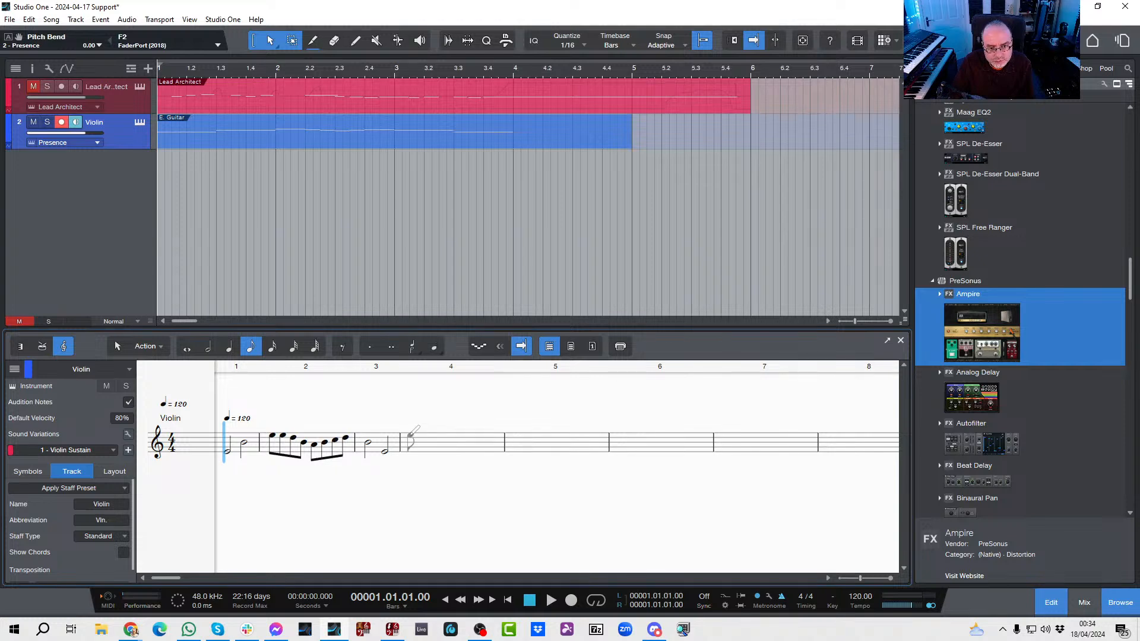
left_click(412, 434)
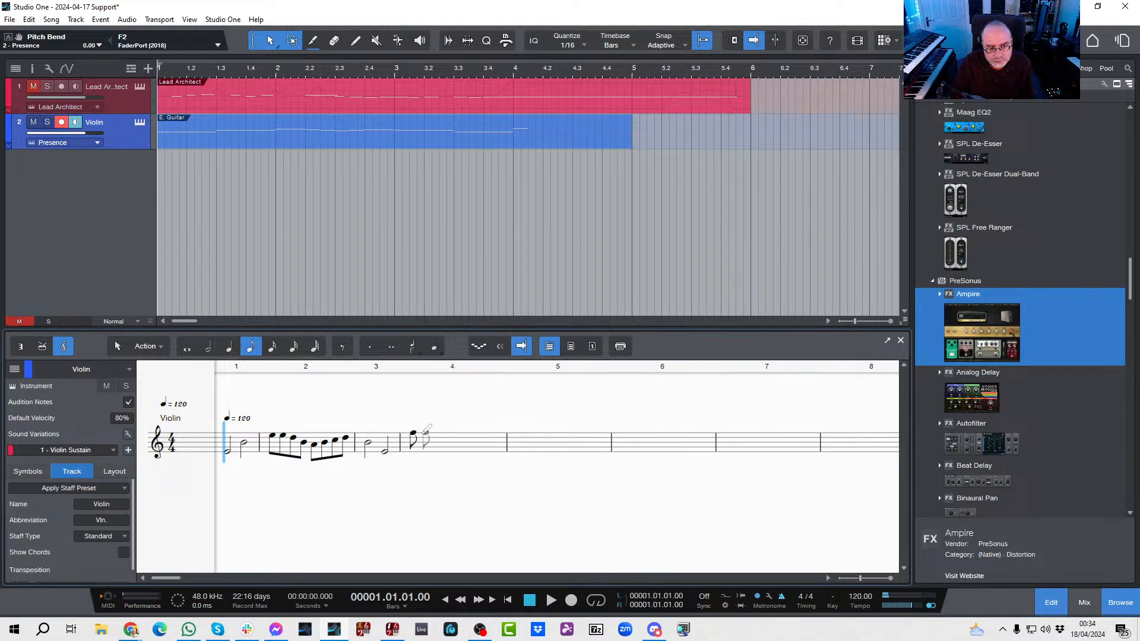
left_click(423, 437)
left_click(433, 437)
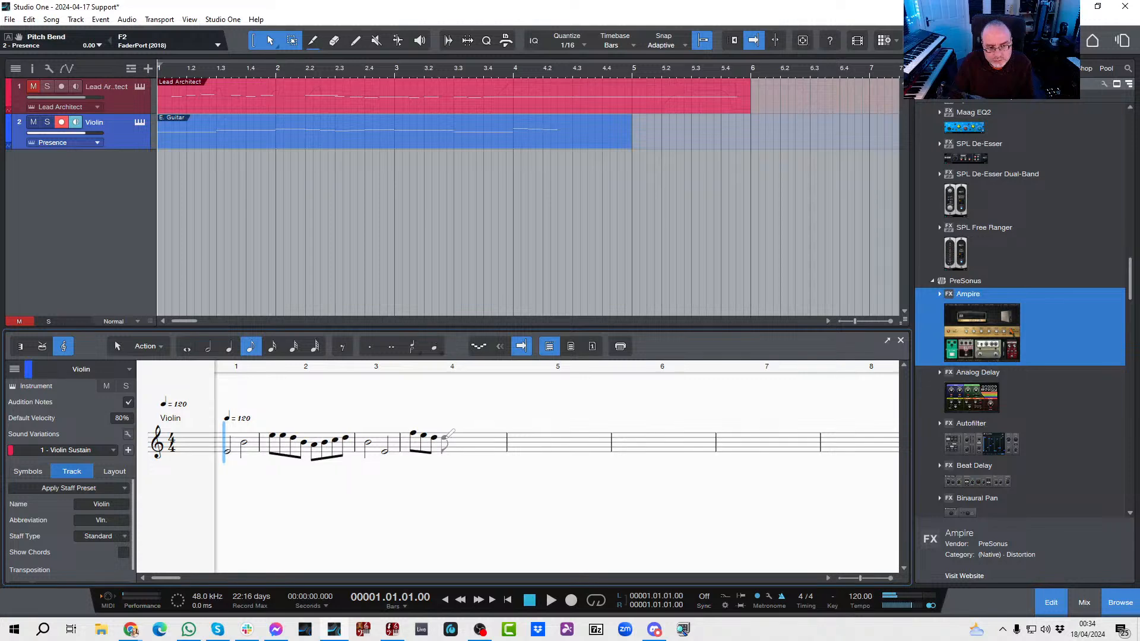
left_click(445, 437)
left_click(463, 440)
left_click(473, 439)
left_click(484, 438)
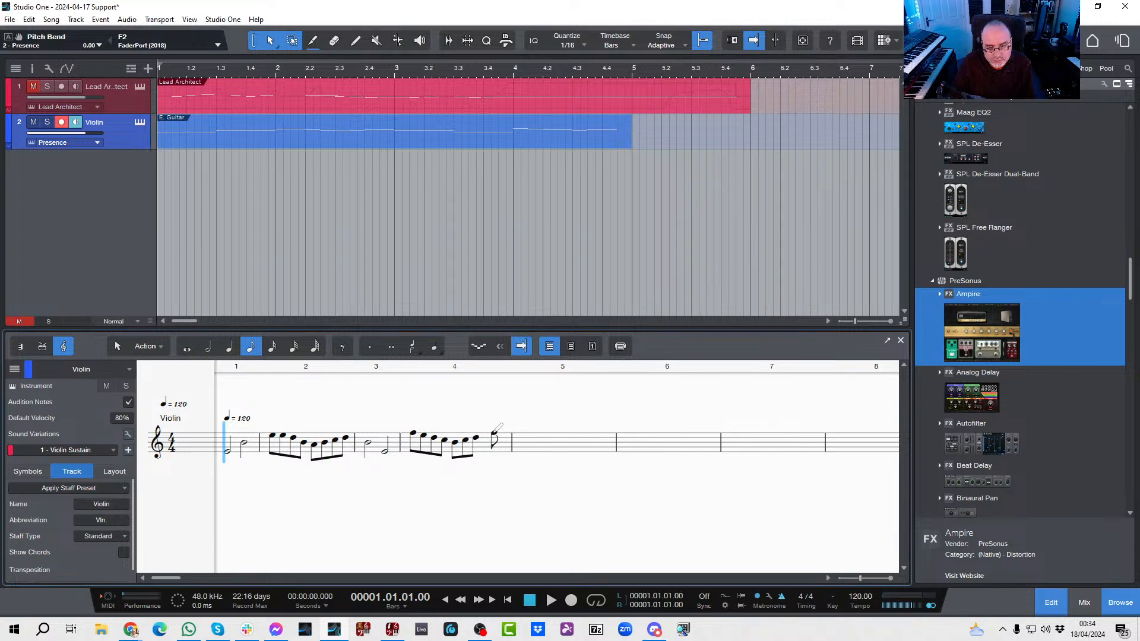
left_click(494, 433)
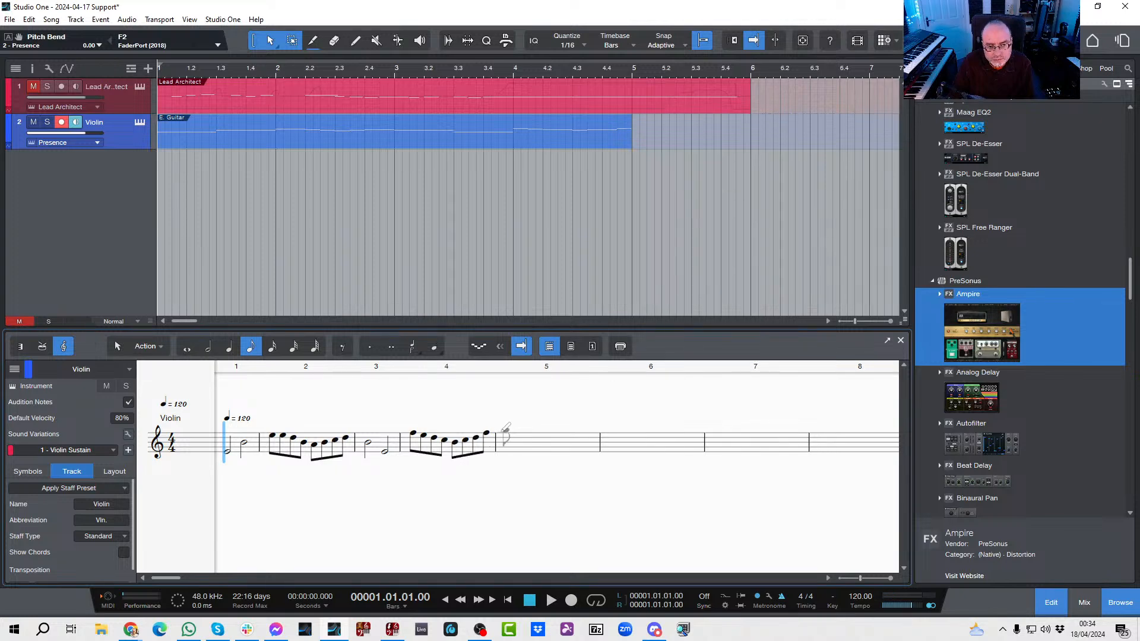
Step: Add a whole note on the top-space E in bar 5, leave note entry, and play the melody through once
left_click(188, 347)
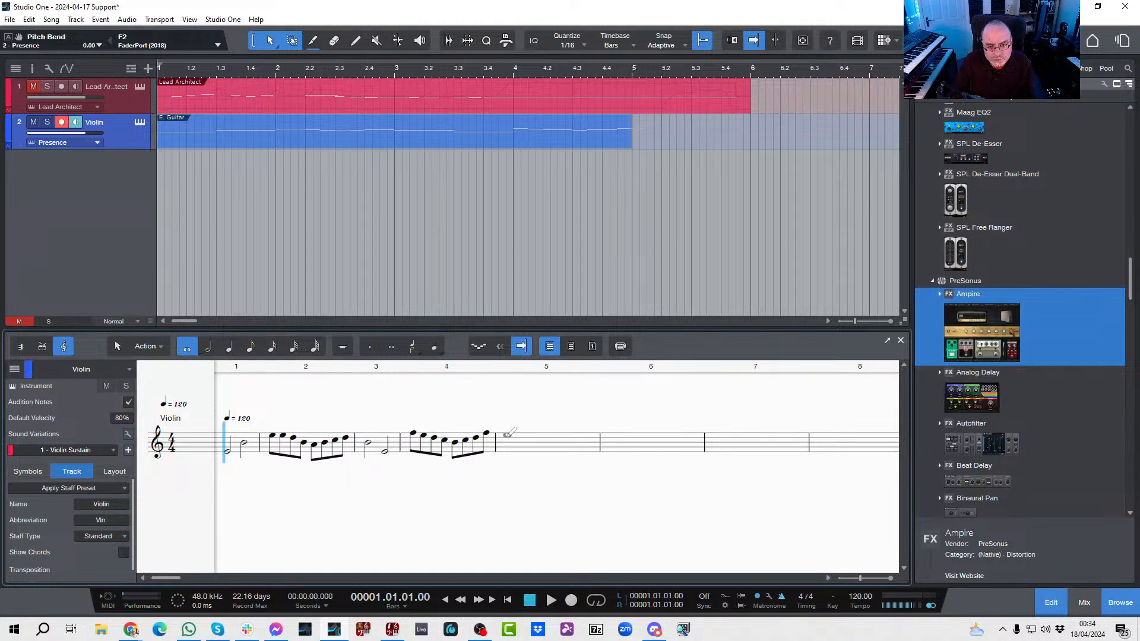
left_click(506, 435)
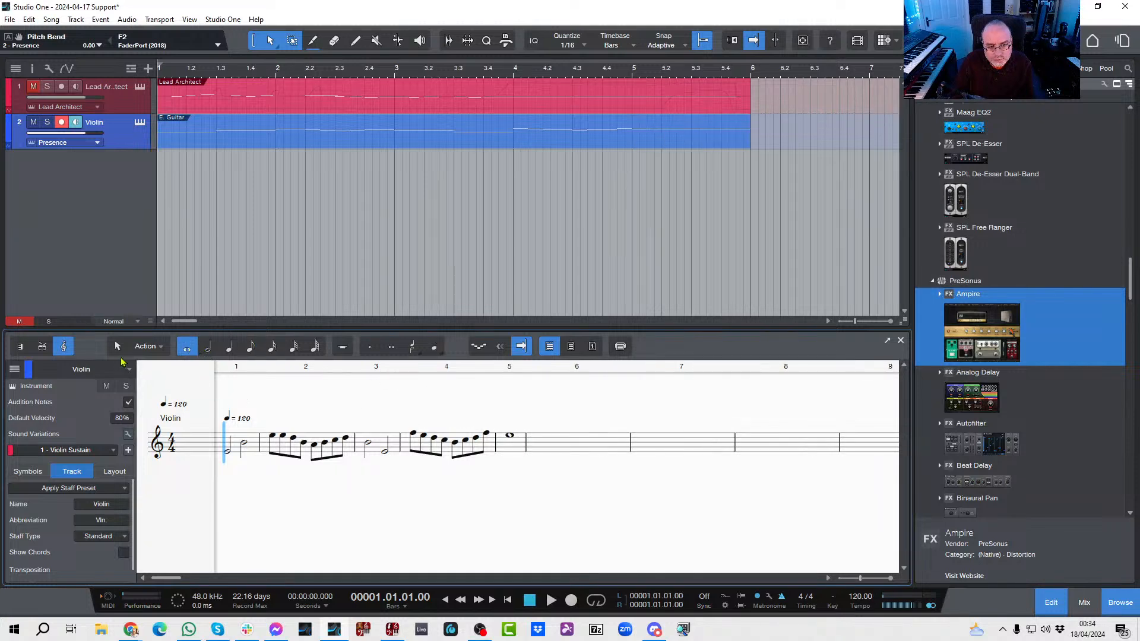
left_click(117, 349)
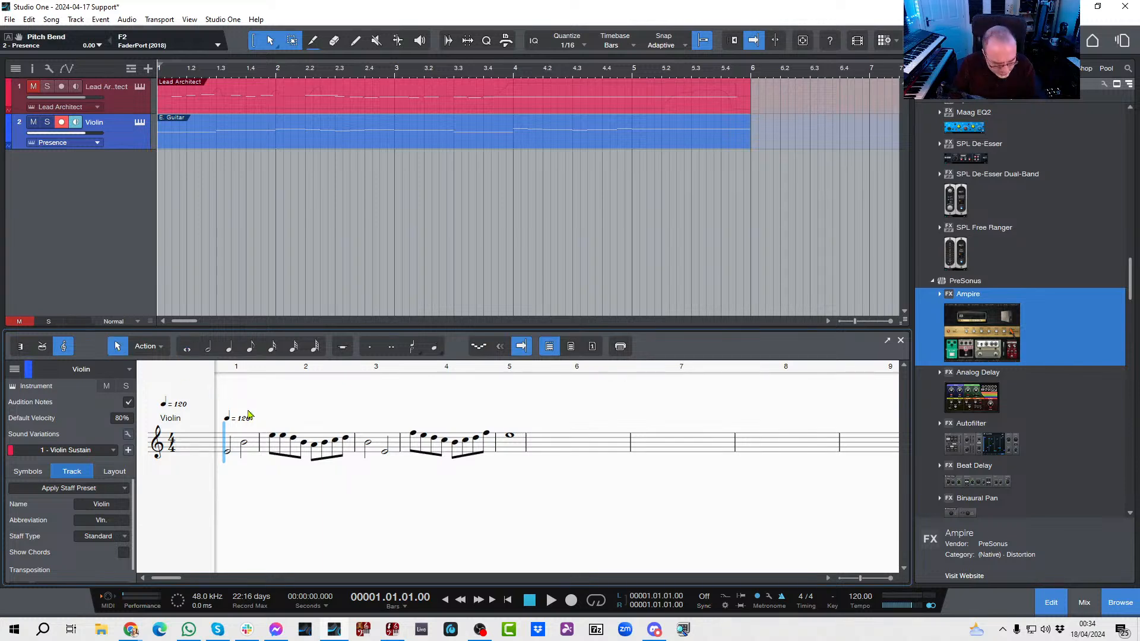
key("space")
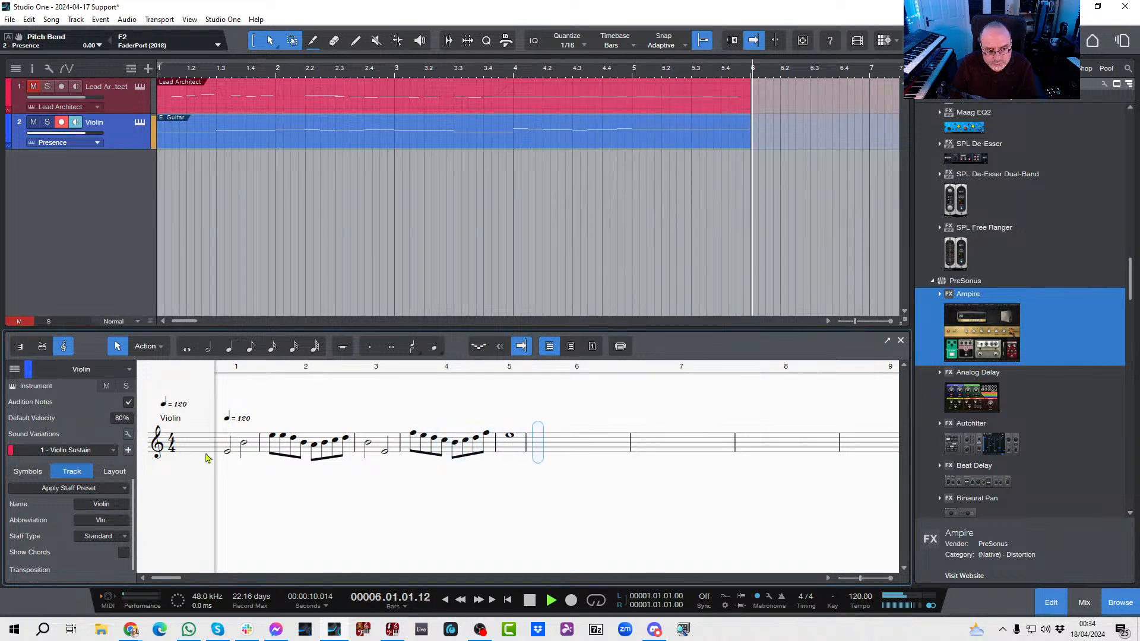
key("space")
Step: Reapply the Violin (solo) staff preset from the Strings group to the Violin track
left_click(90, 489)
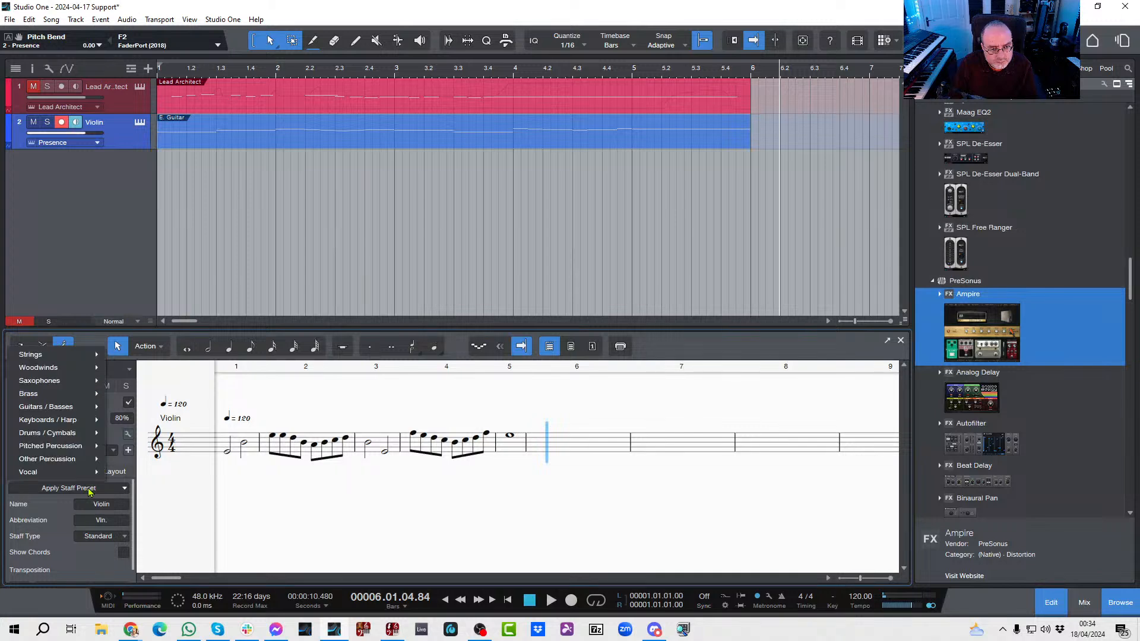
mouse_move(69, 355)
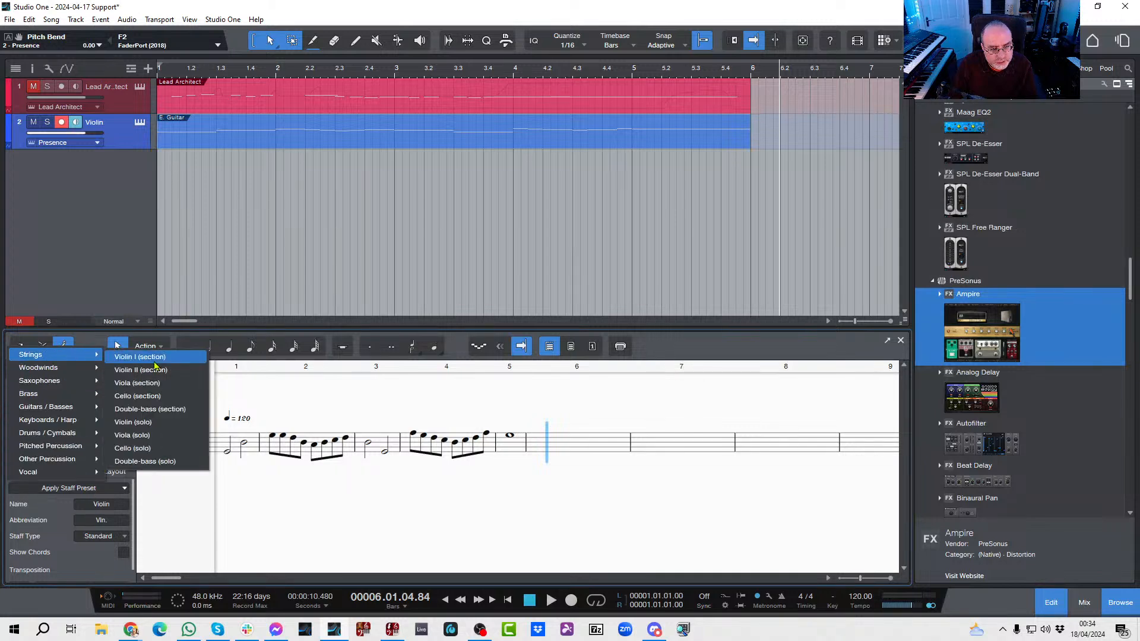
left_click(136, 425)
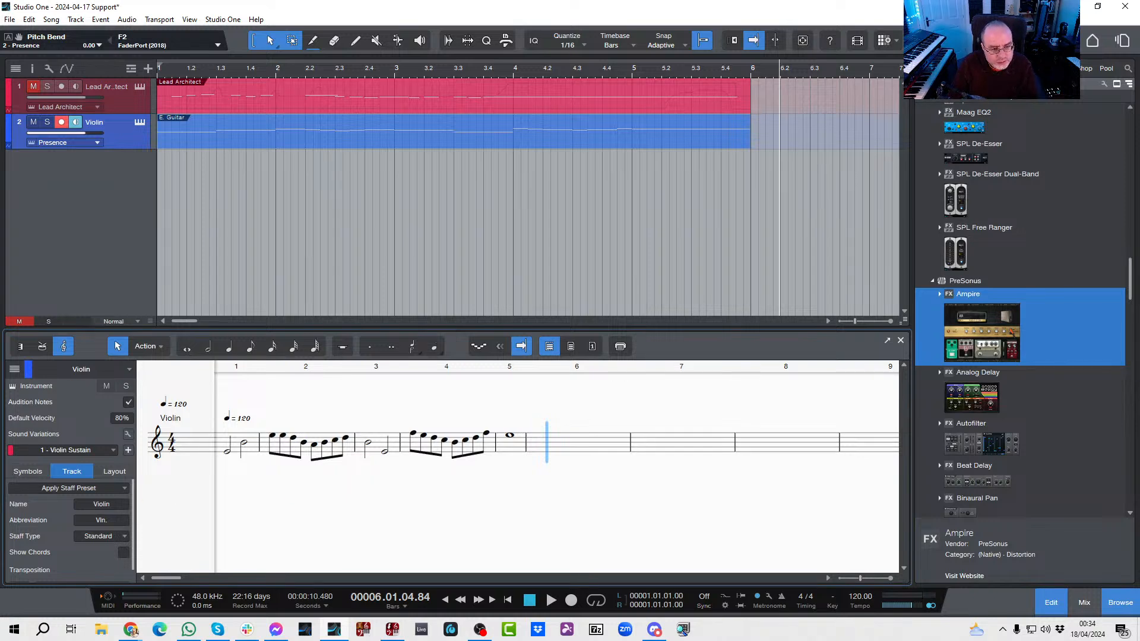
Step: Open the Sound Variations editor for the Violin track and activate the Violin Tremolo variation
left_click(126, 435)
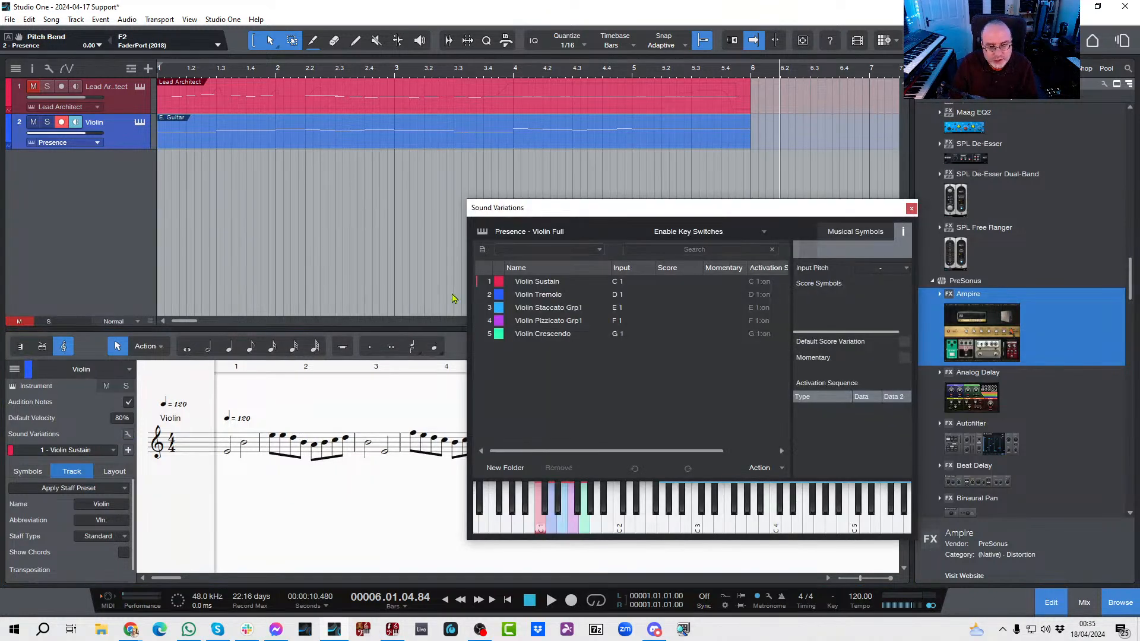
left_click(539, 296)
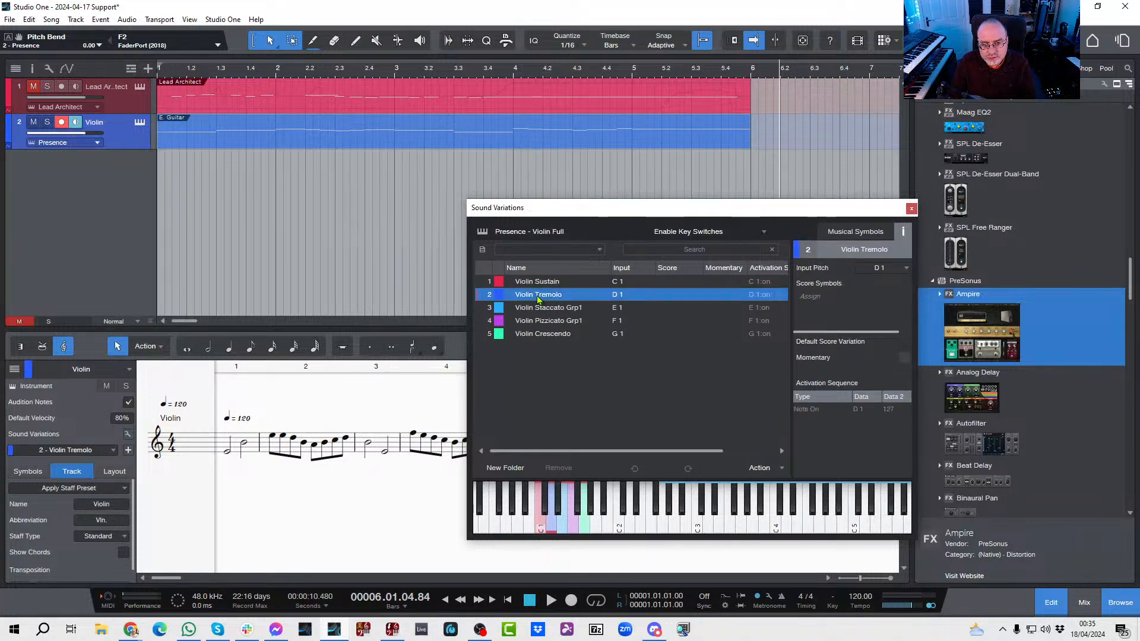
Step: Show the violin part as a piano roll from bar 1 with its Sound Variations lane, and close the Sound Variations editor
left_click(20, 346)
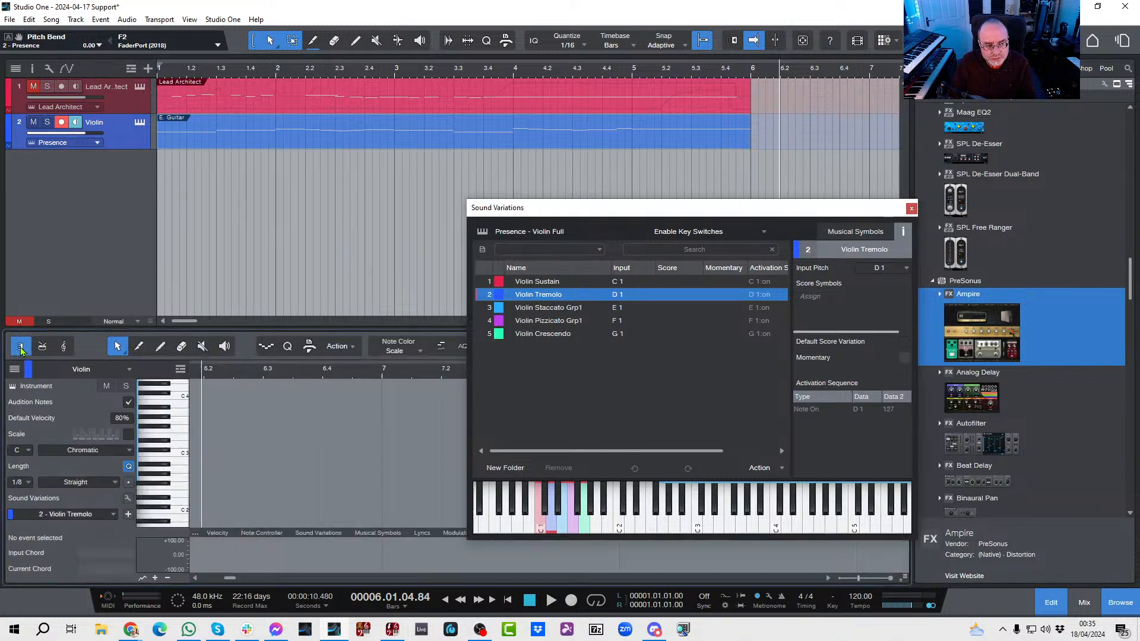
left_click(307, 537)
key("comma")
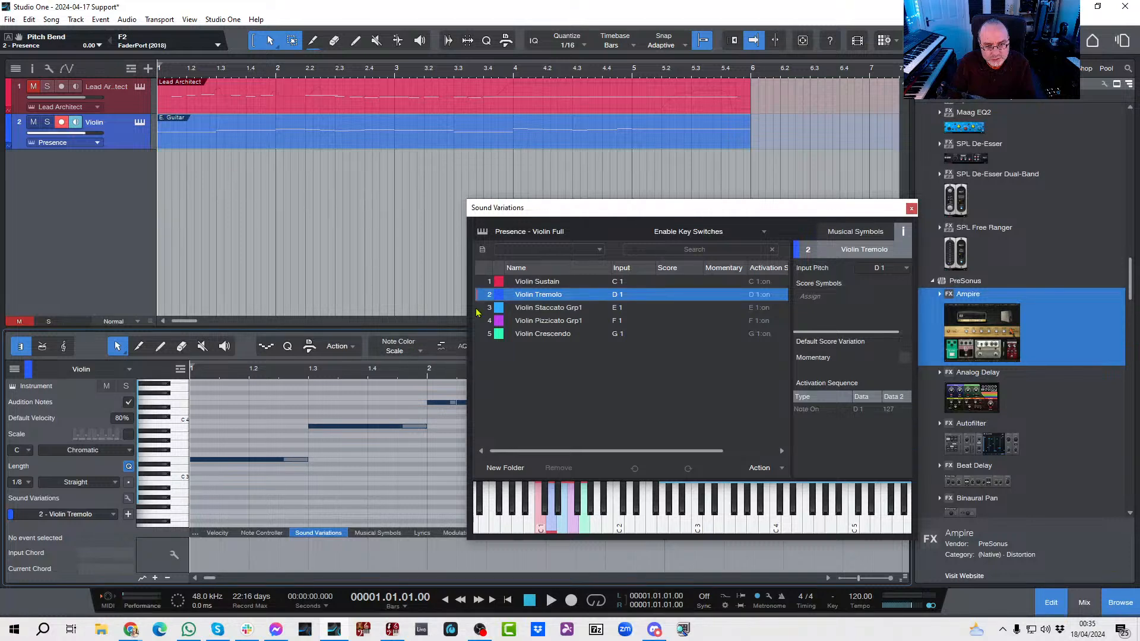
left_click(911, 209)
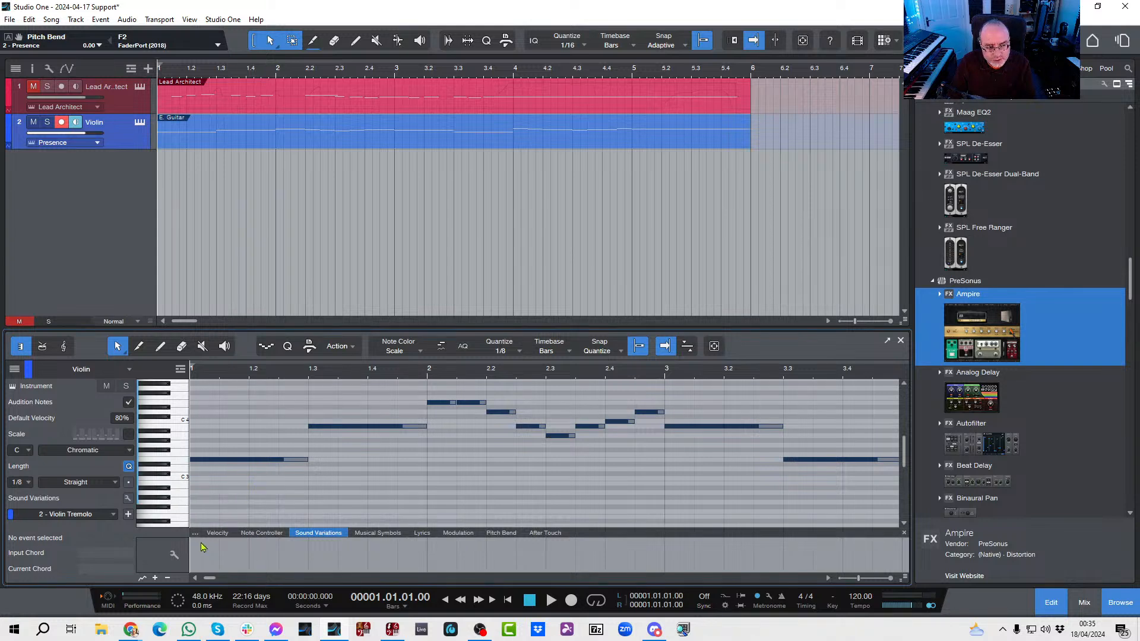
Step: Reopen the Sound Variations editor from the Sound Variations lane and activate Violin Sustain
left_click(174, 555)
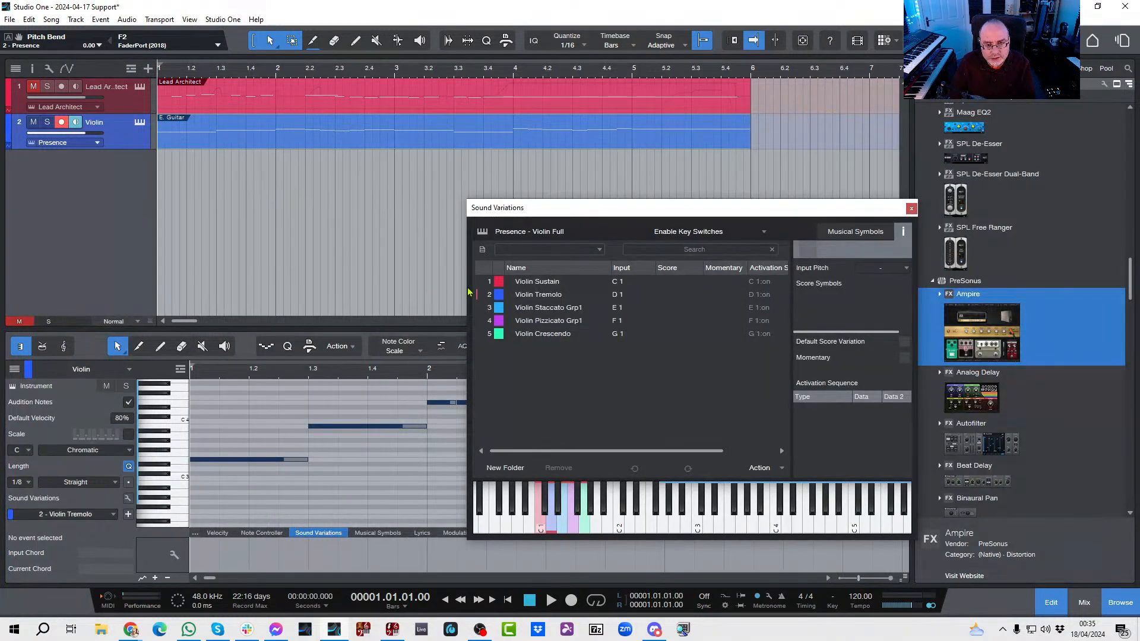
left_click(530, 283)
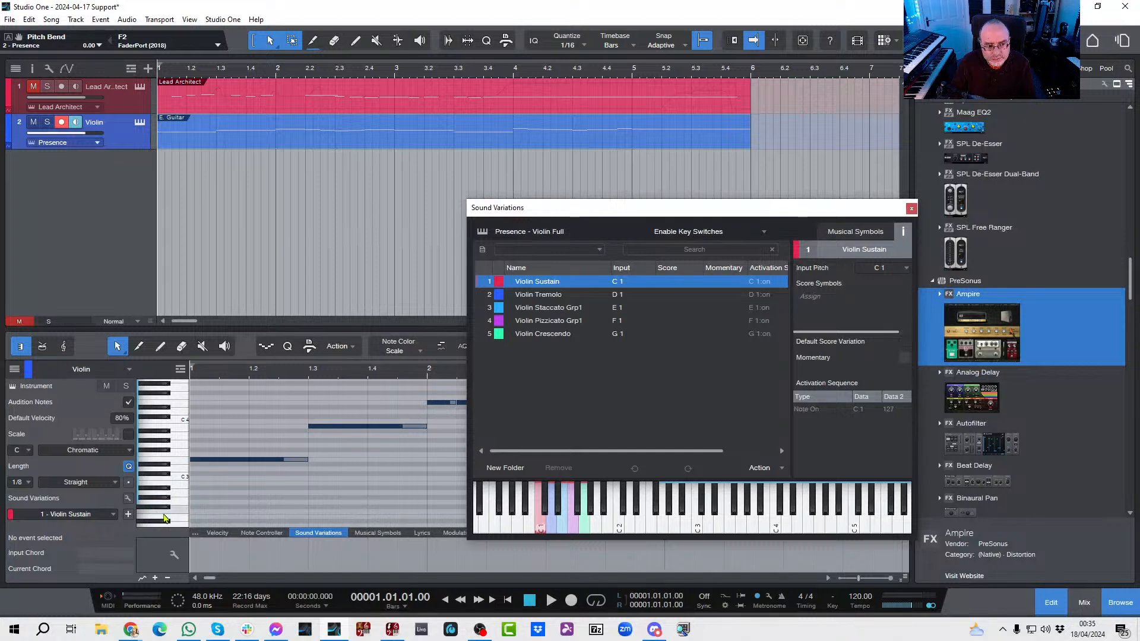
Step: Add Violin Sustain from bar 1 in the Sound Variations lane and close the Sound Variations editor
left_click(195, 555)
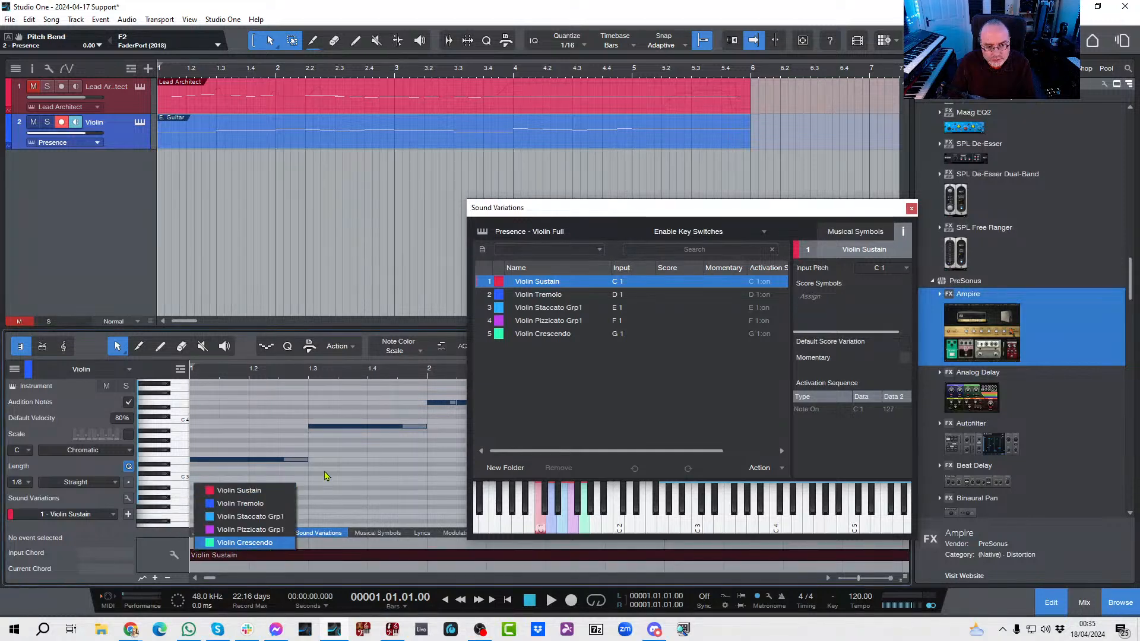
left_click(303, 475)
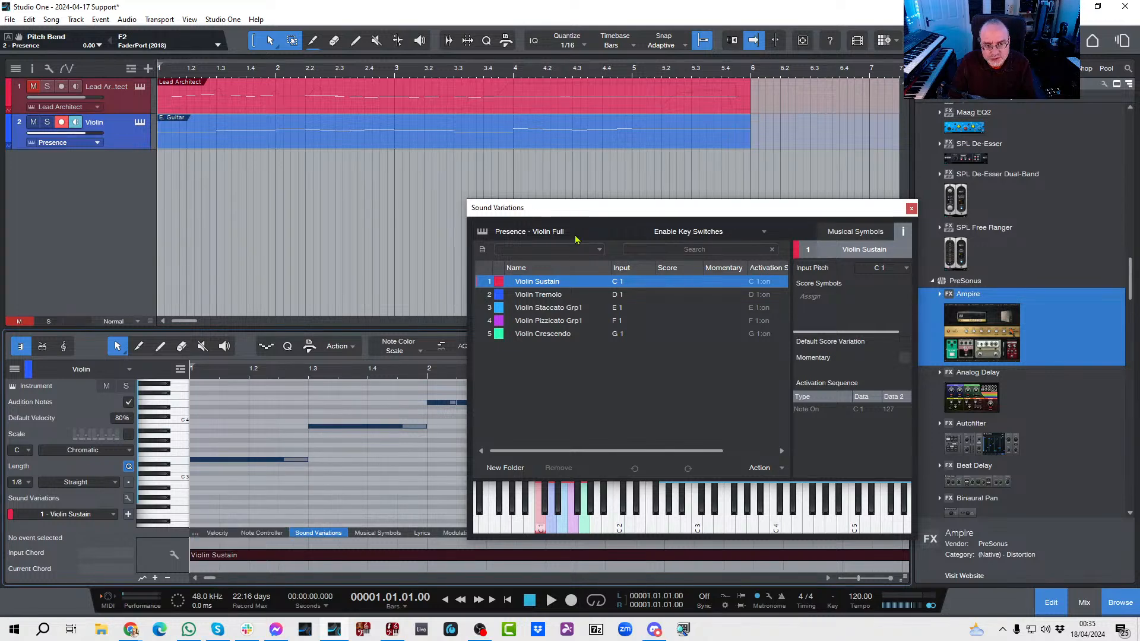
left_click(910, 209)
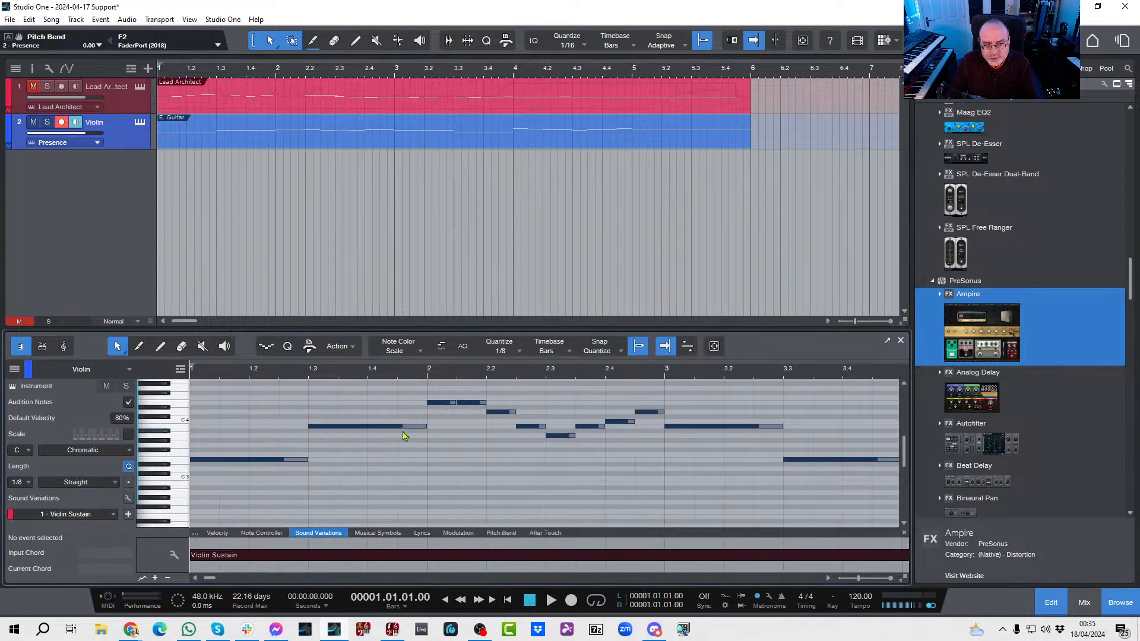
Step: Apply the Violin Staccato Grp1 sound variation to each of the two E 4 notes at the start of bar 2
left_click(438, 404)
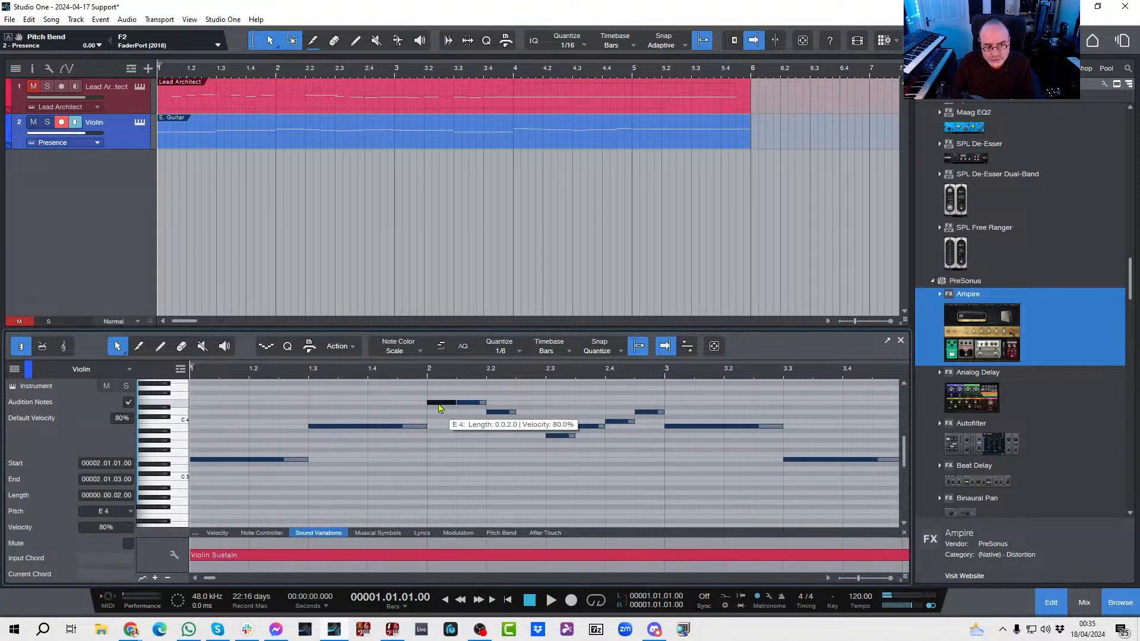
left_click(261, 461)
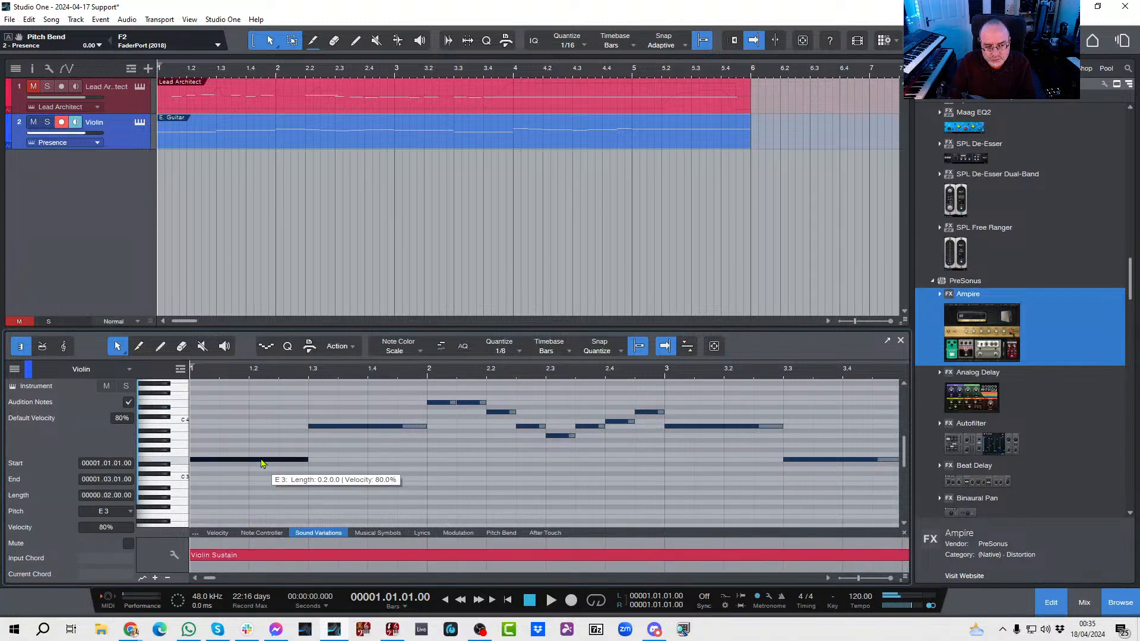
left_click(437, 404)
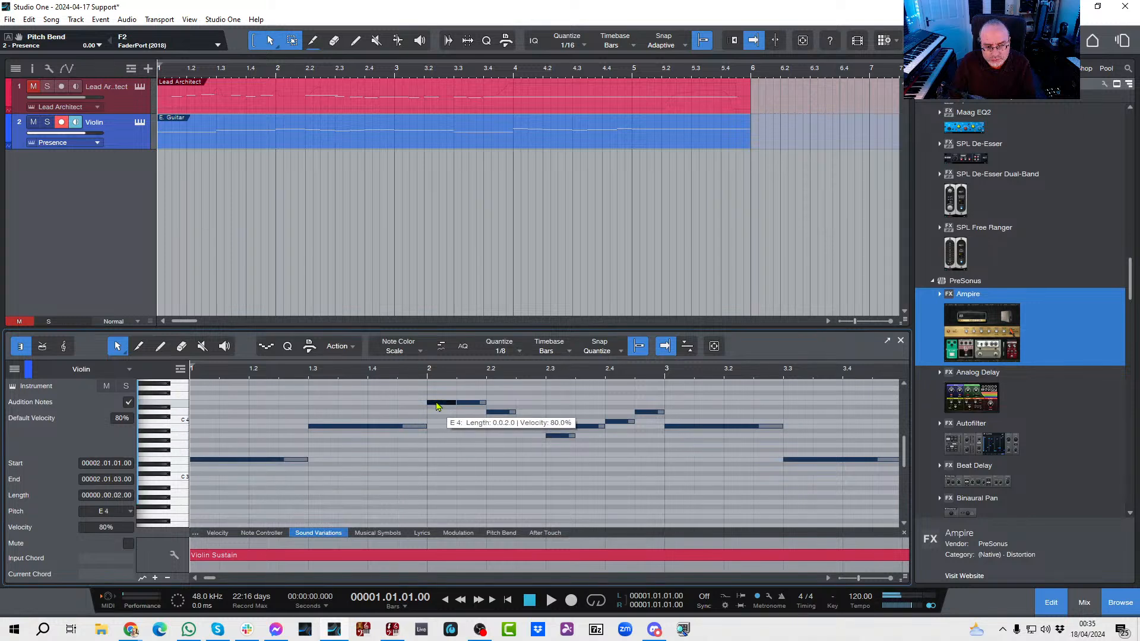
right_click(437, 404)
mouse_move(484, 414)
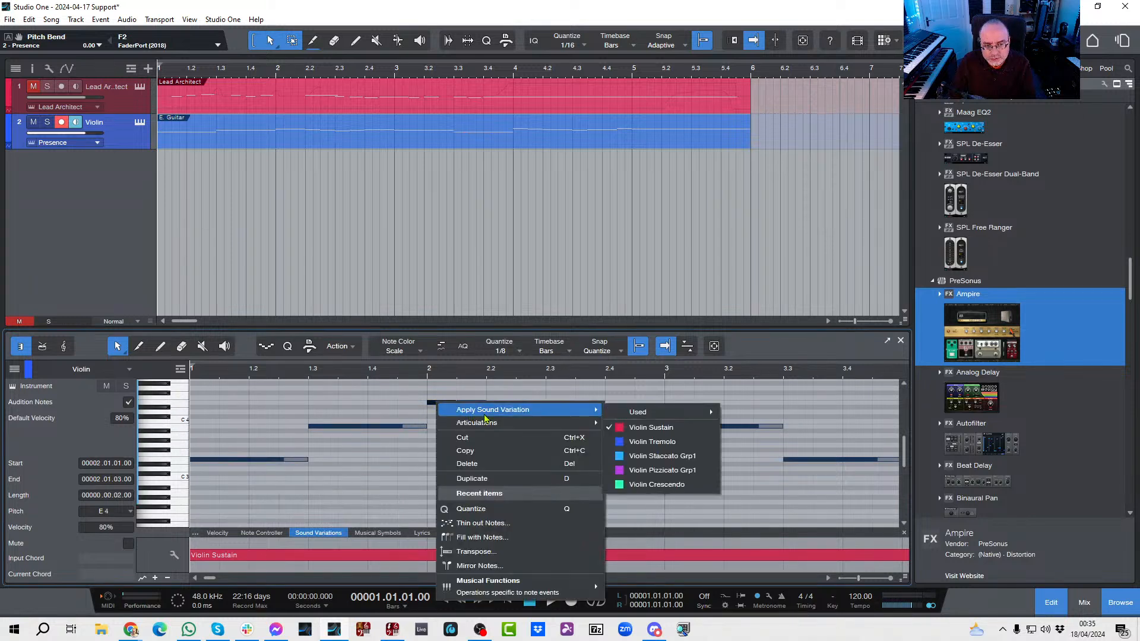
left_click(641, 459)
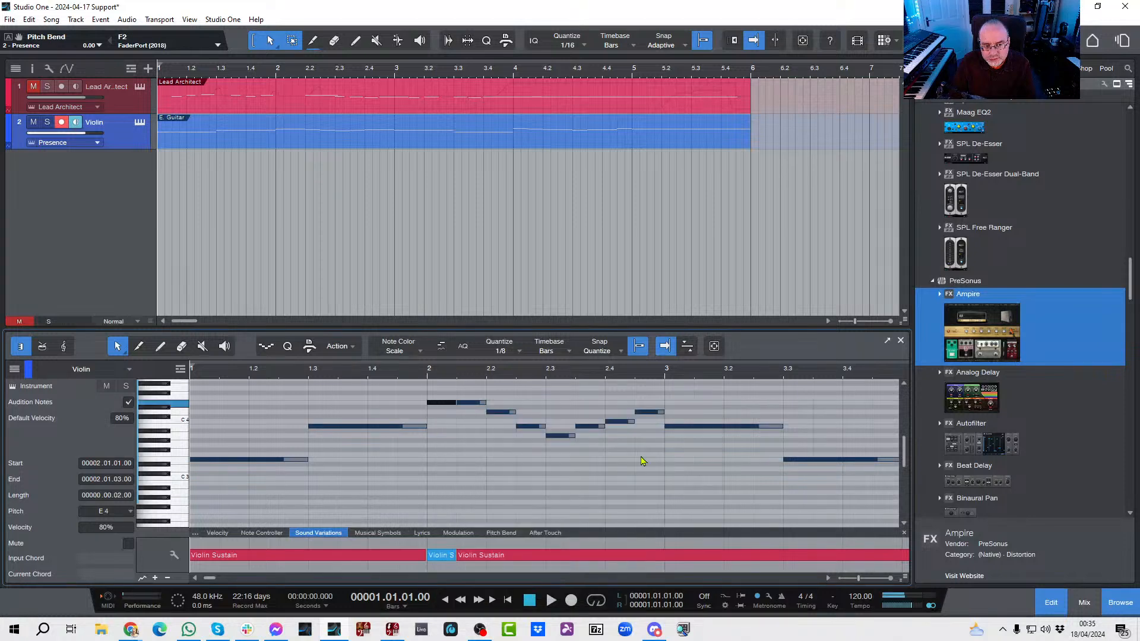
right_click(466, 408)
mouse_move(560, 415)
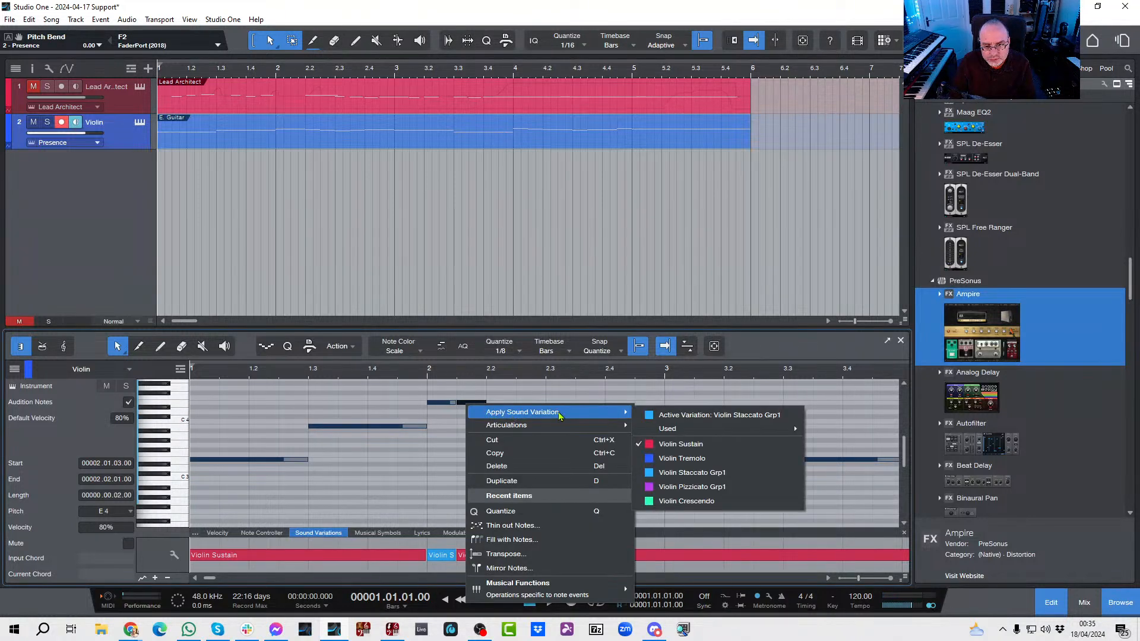
left_click(683, 473)
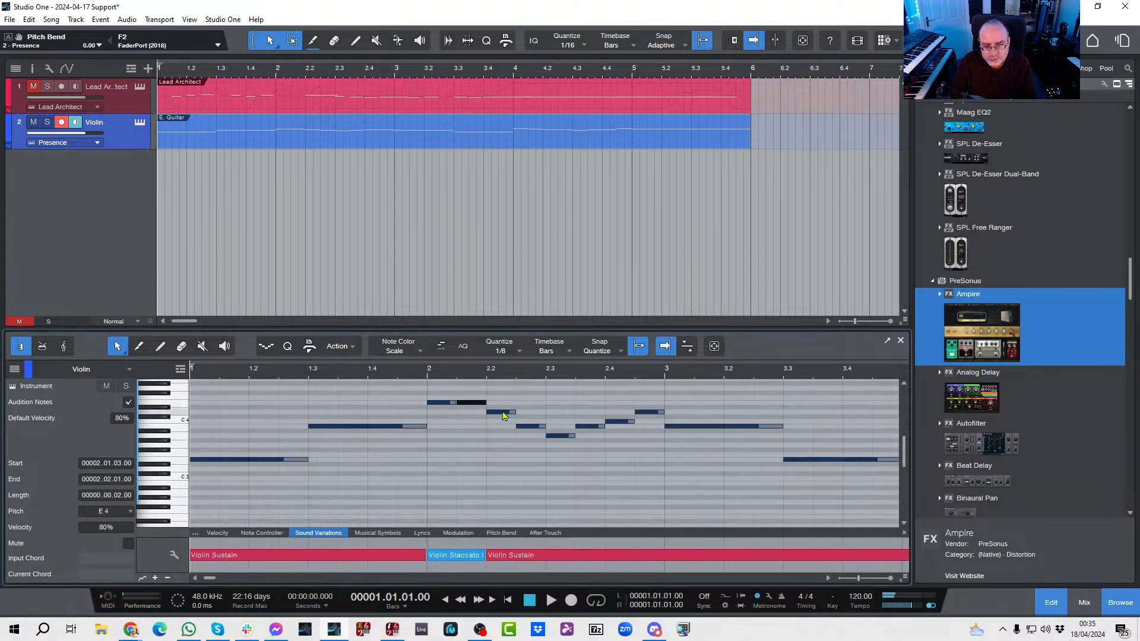
Step: Apply Violin Staccato Grp1 to all the remaining notes of bar 2, from beat 2.2 to the bar's end
left_click_drag(488, 386, 652, 454)
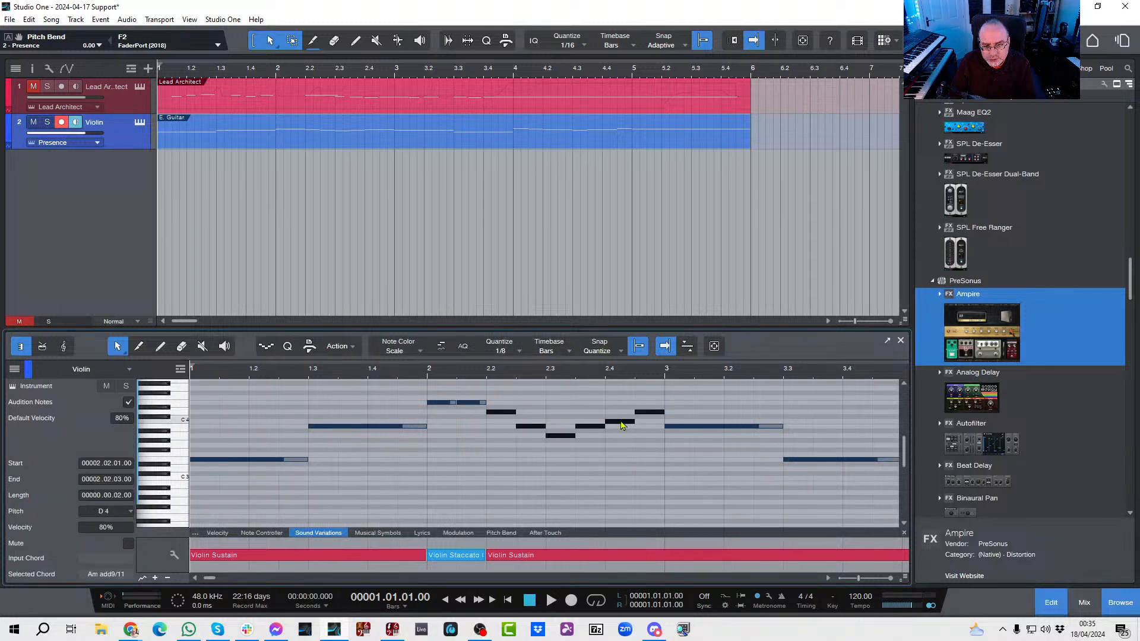
right_click(625, 421)
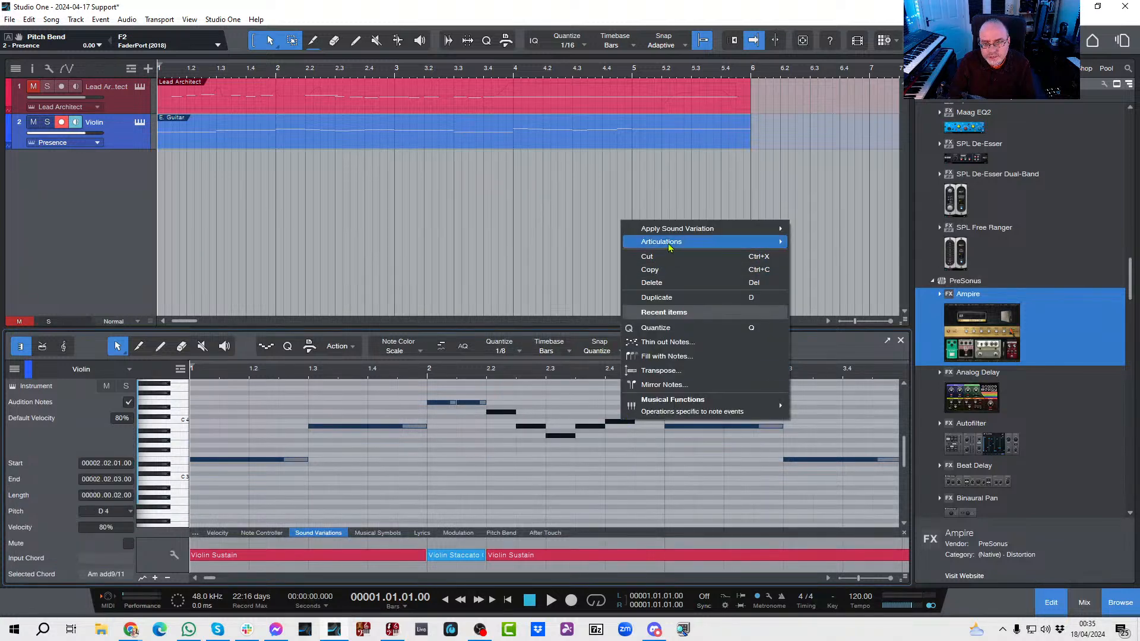
mouse_move(677, 236)
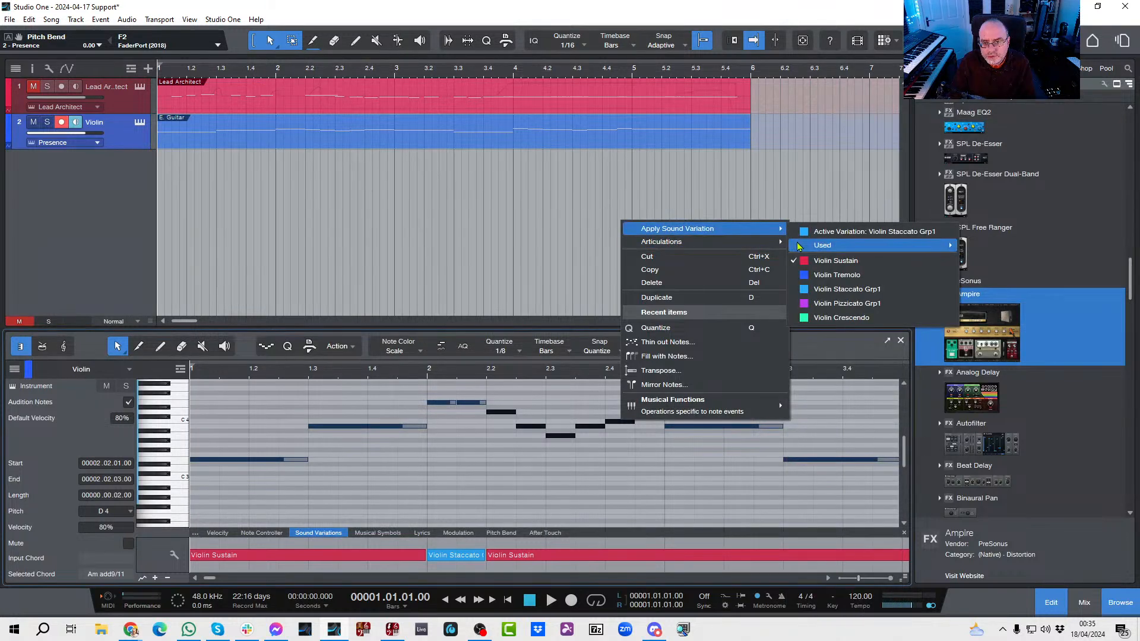
mouse_move(798, 246)
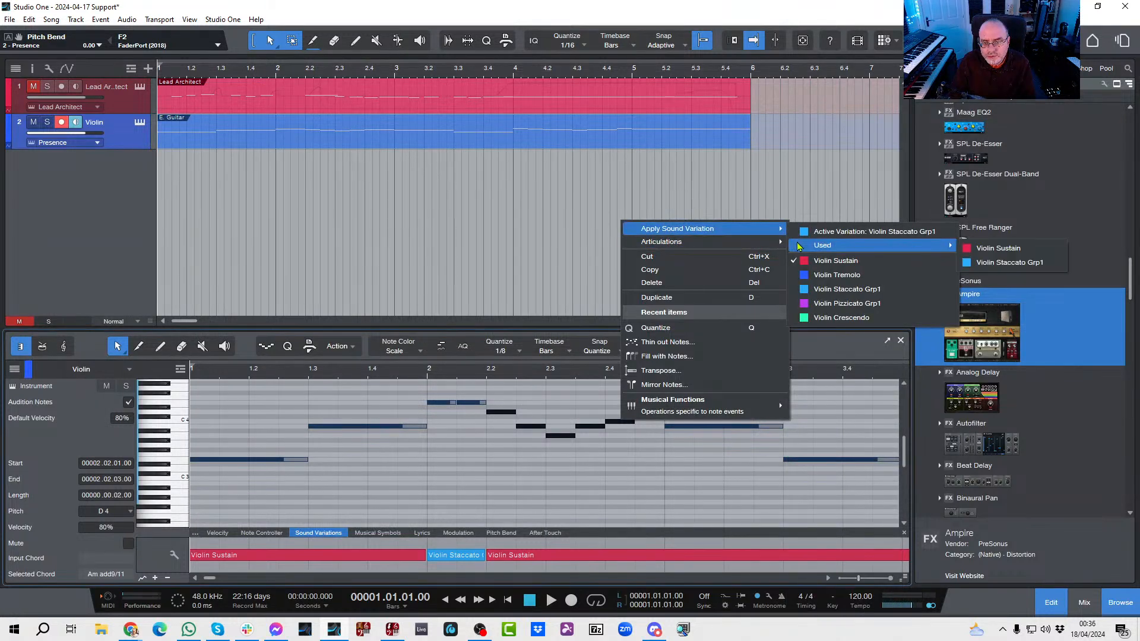
left_click(830, 291)
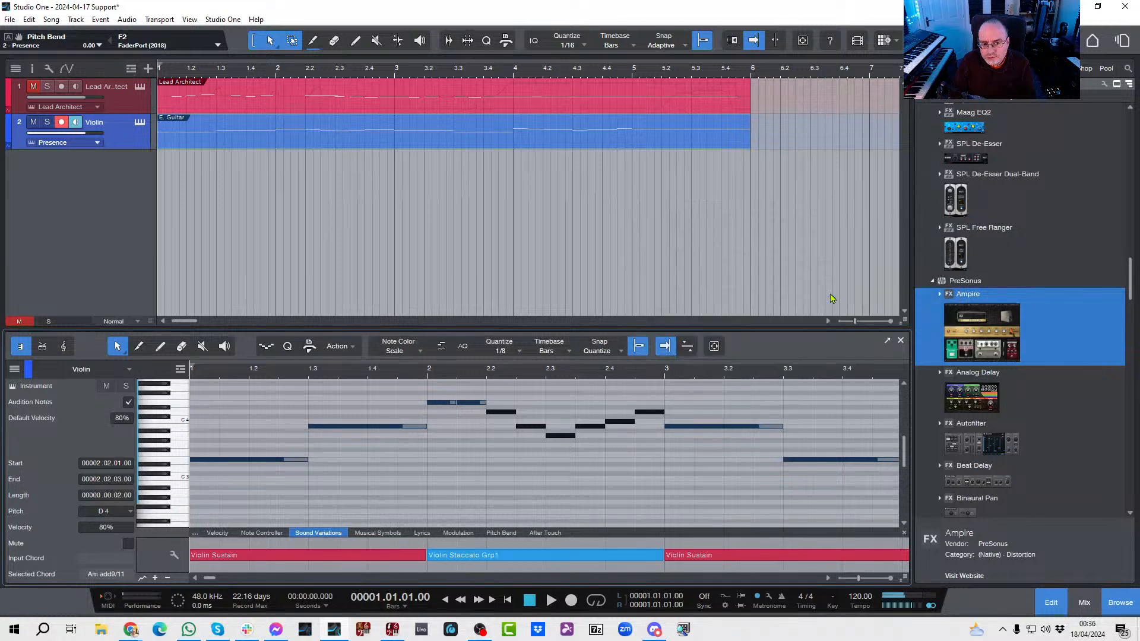
Step: Apply Violin Crescendo to the long E 3 note at 3.3 and play the violin part through bar 5
left_click(711, 427)
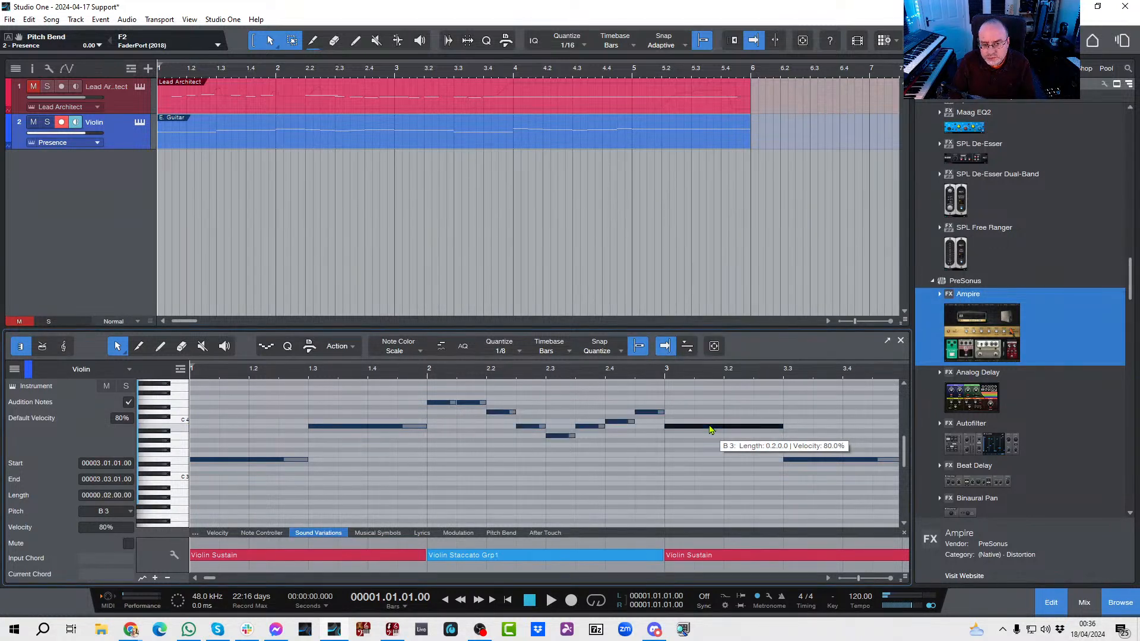
right_click(811, 461)
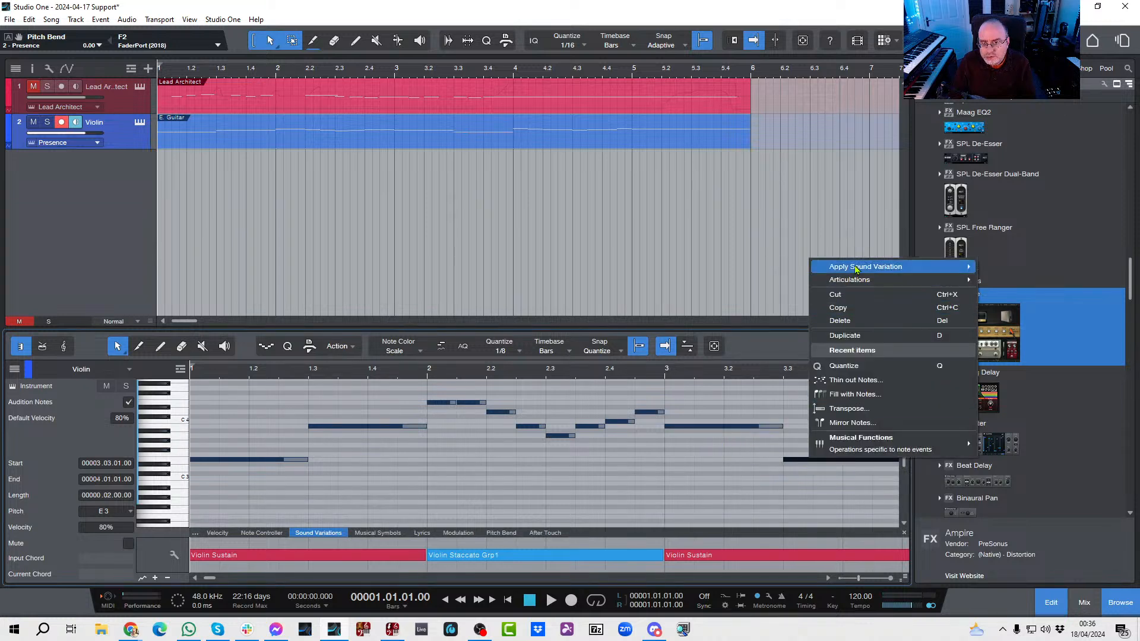
mouse_move(856, 269)
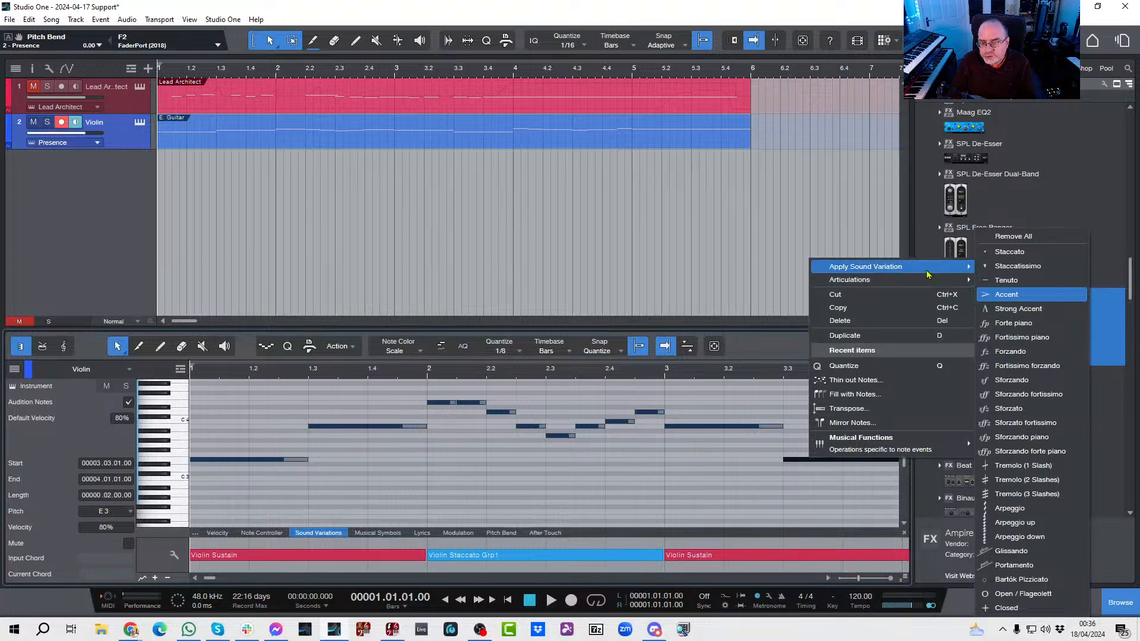
left_click(1021, 341)
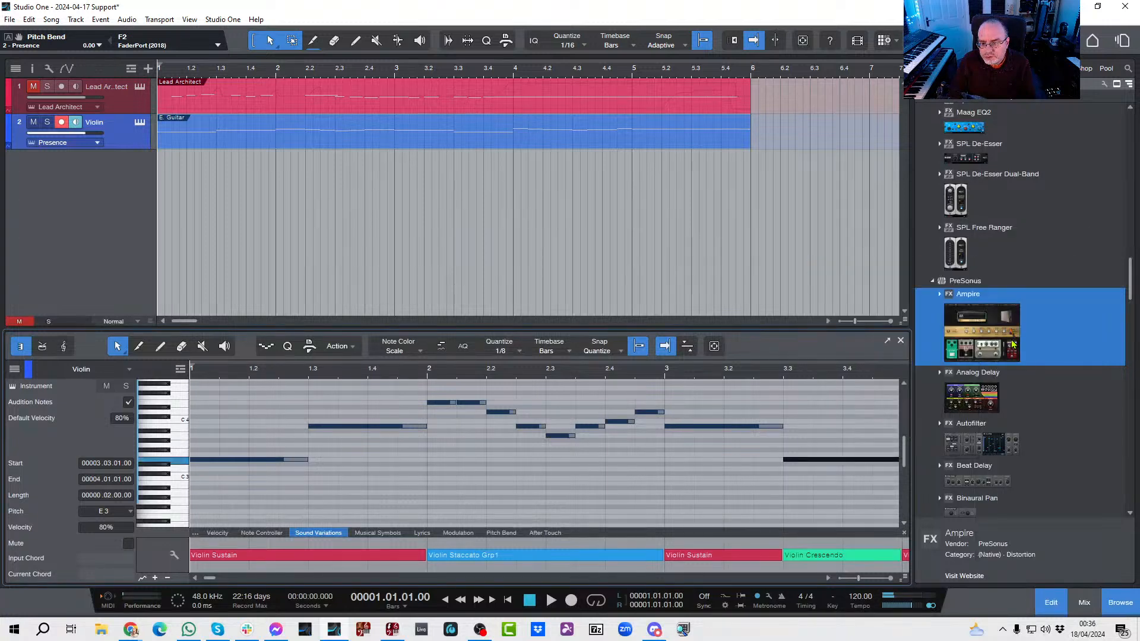
key("space")
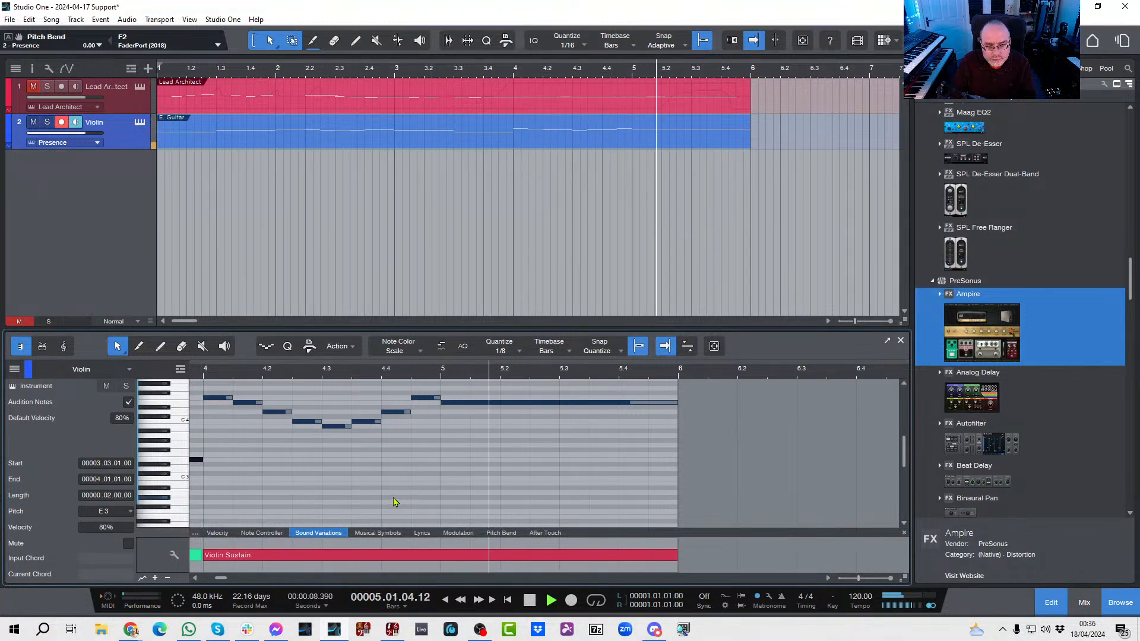
key("space")
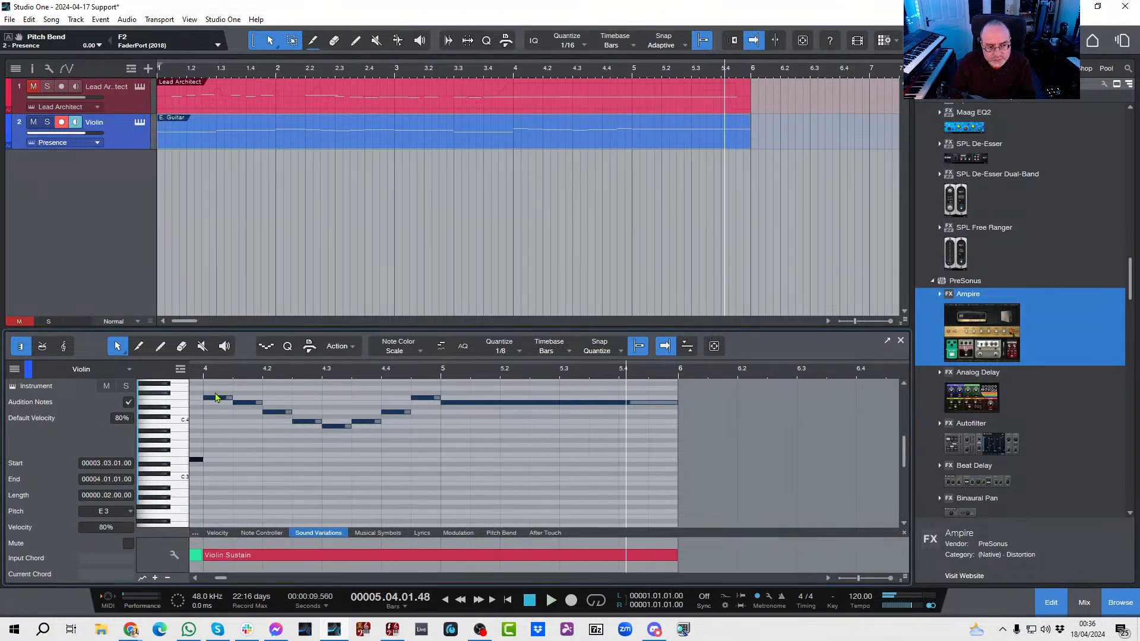
Step: Apply Violin Tremolo to the bar 4 notes from the second one onward, and play the part from the start
scroll(215, 411, "up", 1)
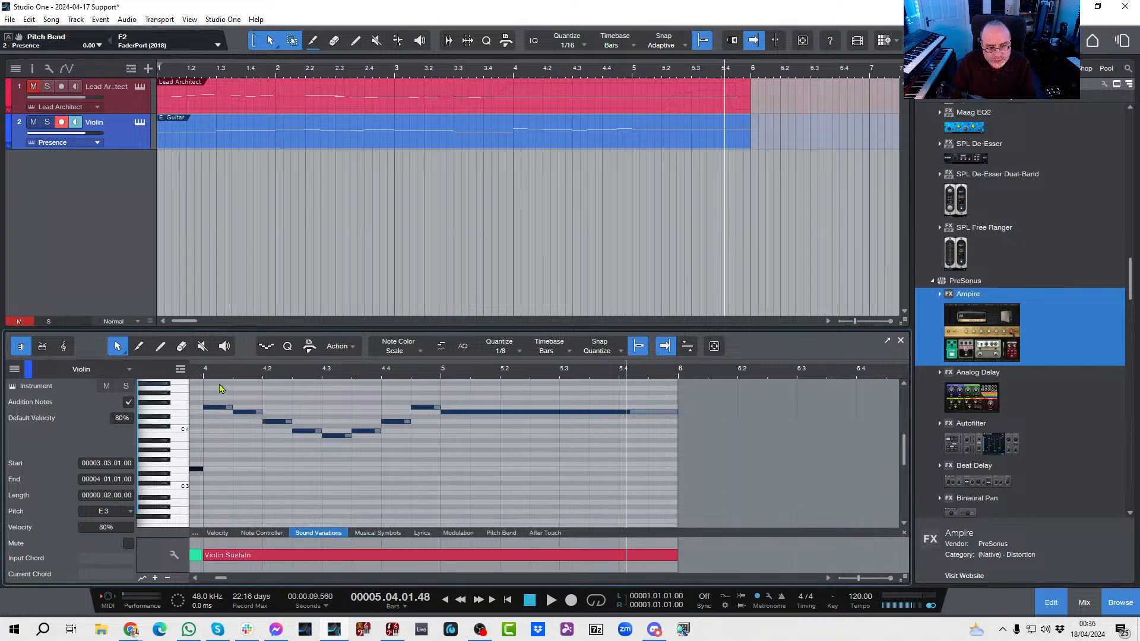
left_click_drag(219, 388, 431, 470)
right_click(361, 433)
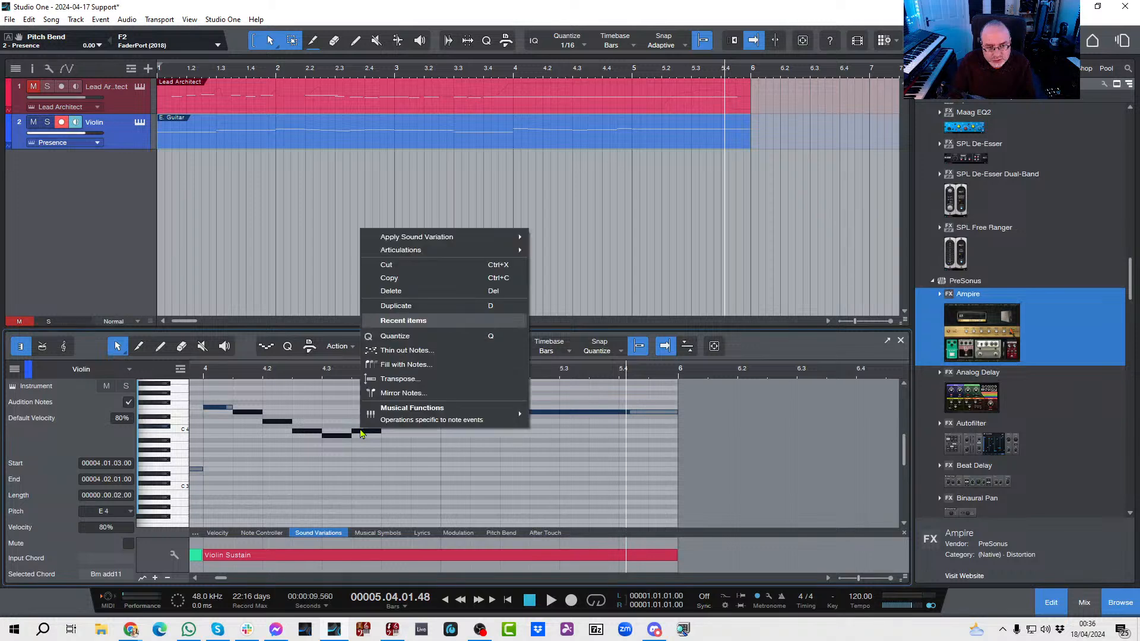
mouse_move(415, 238)
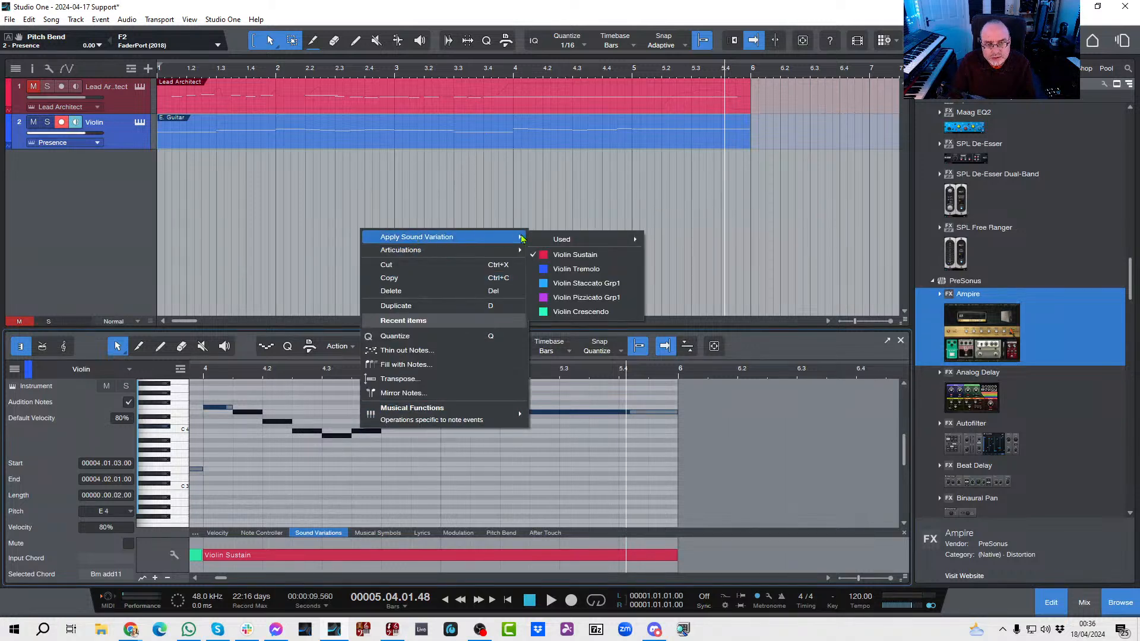
left_click(573, 269)
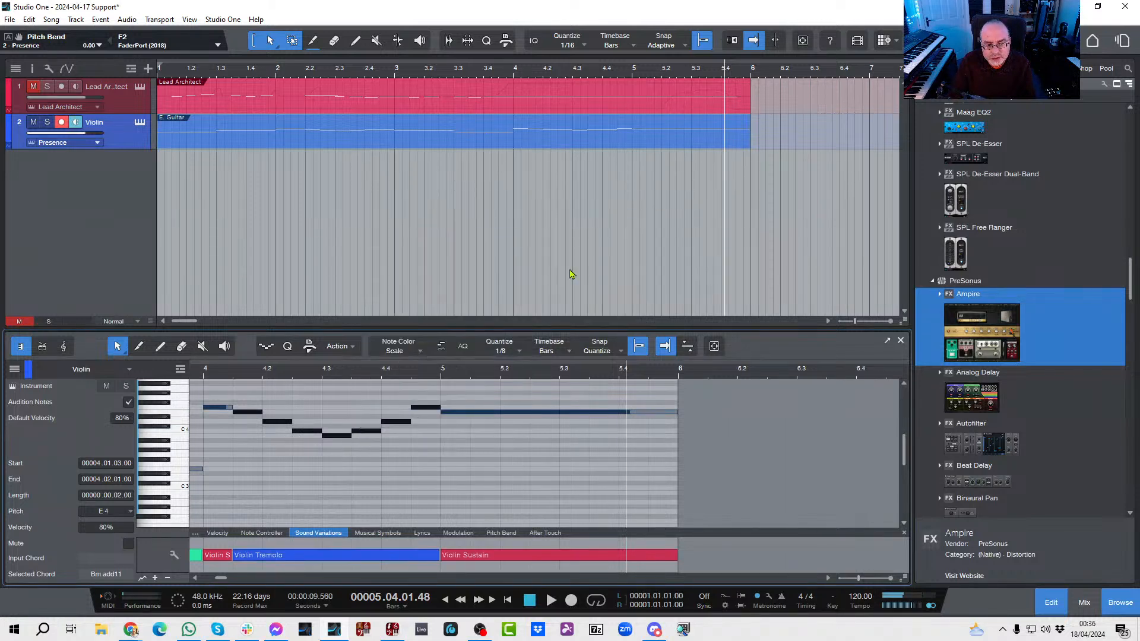
key("comma")
key("space")
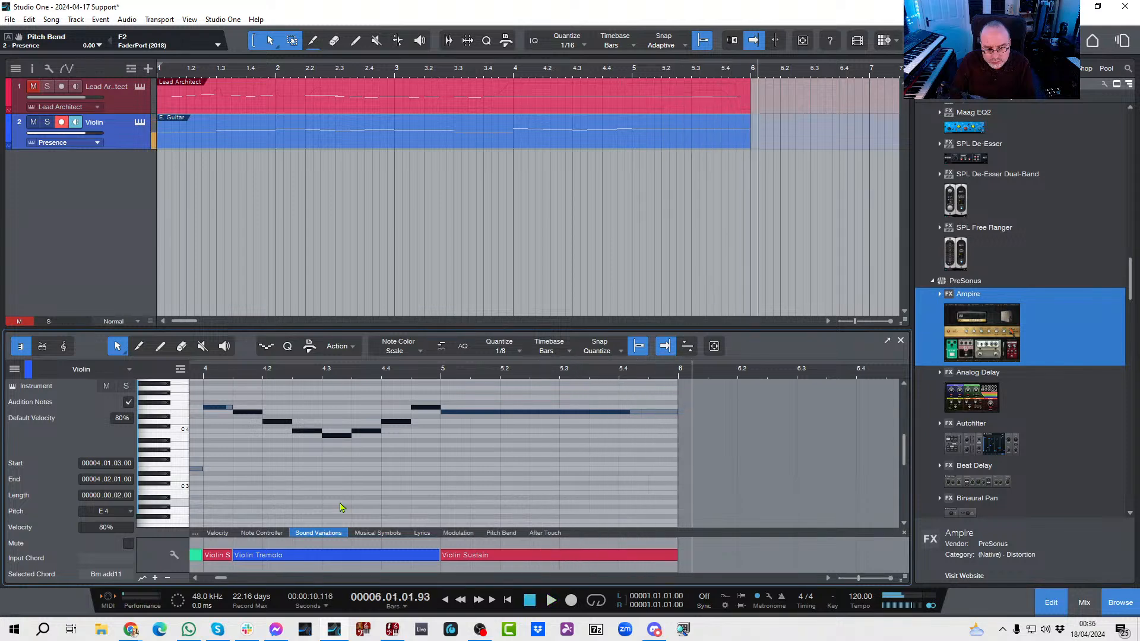
Step: Change the Violin Crescendo segment at 3.3 in the Sound Variations lane to Violin Sustain
left_click_drag(232, 580, 220, 579)
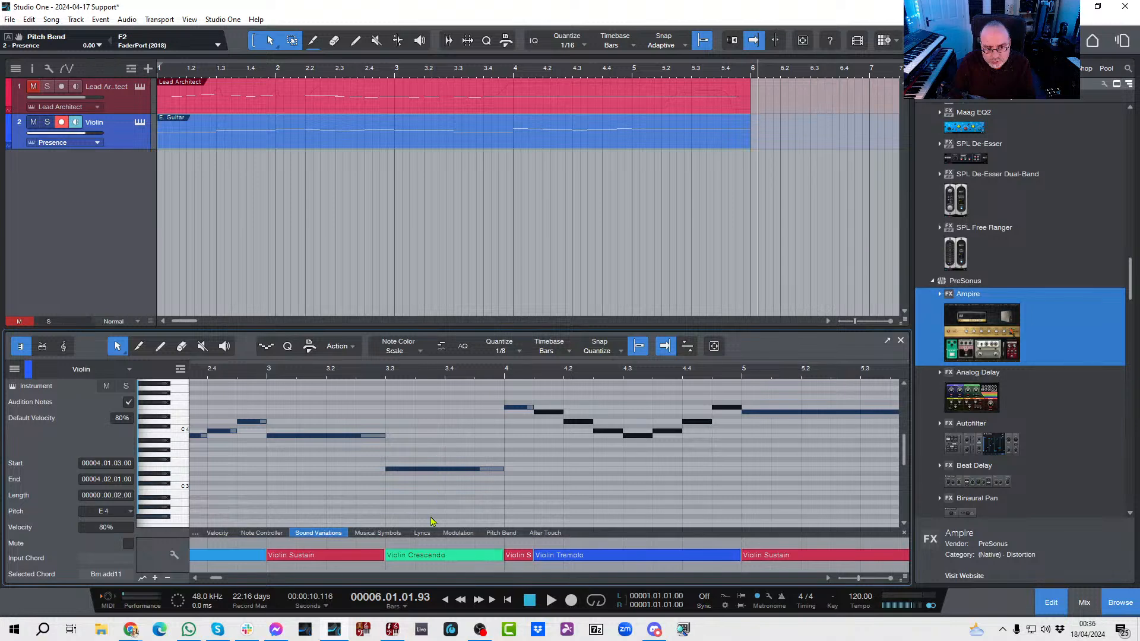
right_click(425, 560)
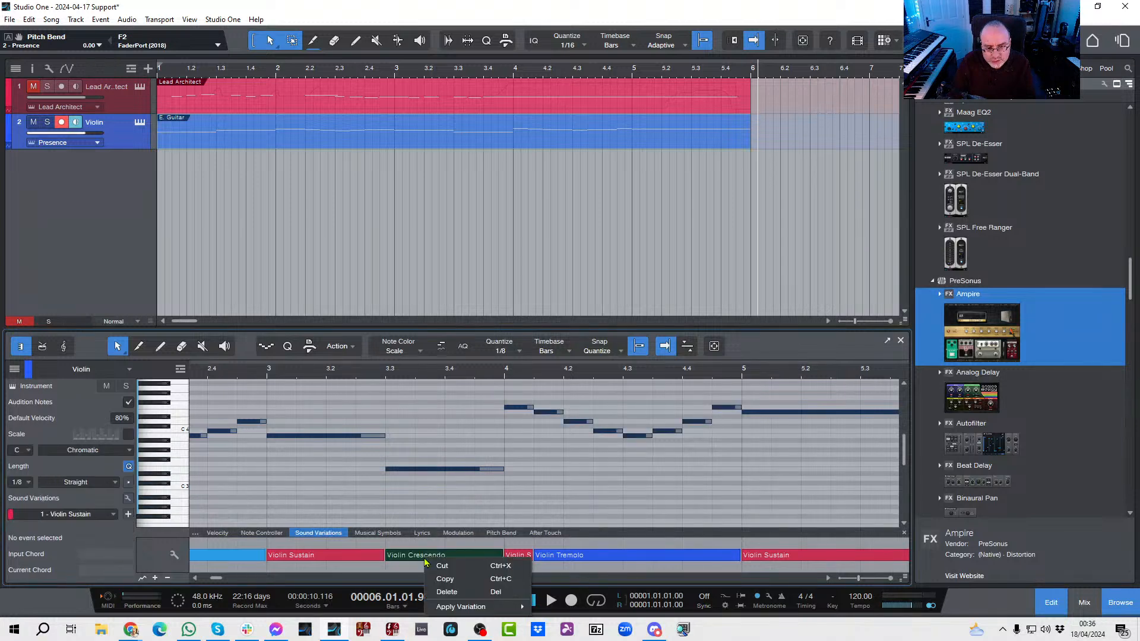
mouse_move(451, 609)
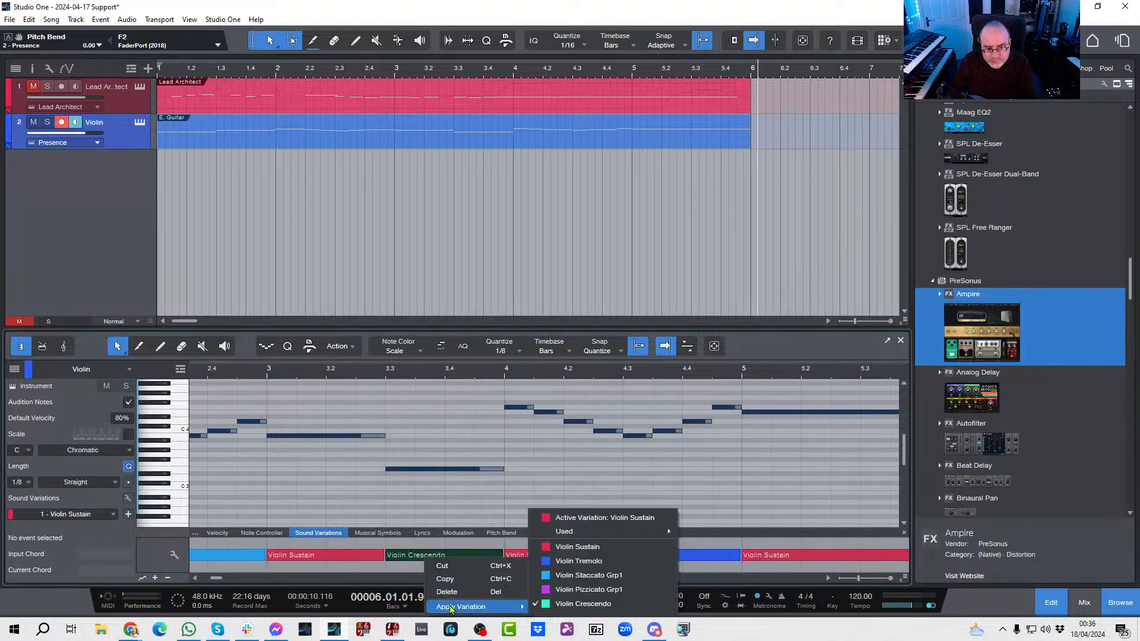
left_click(578, 561)
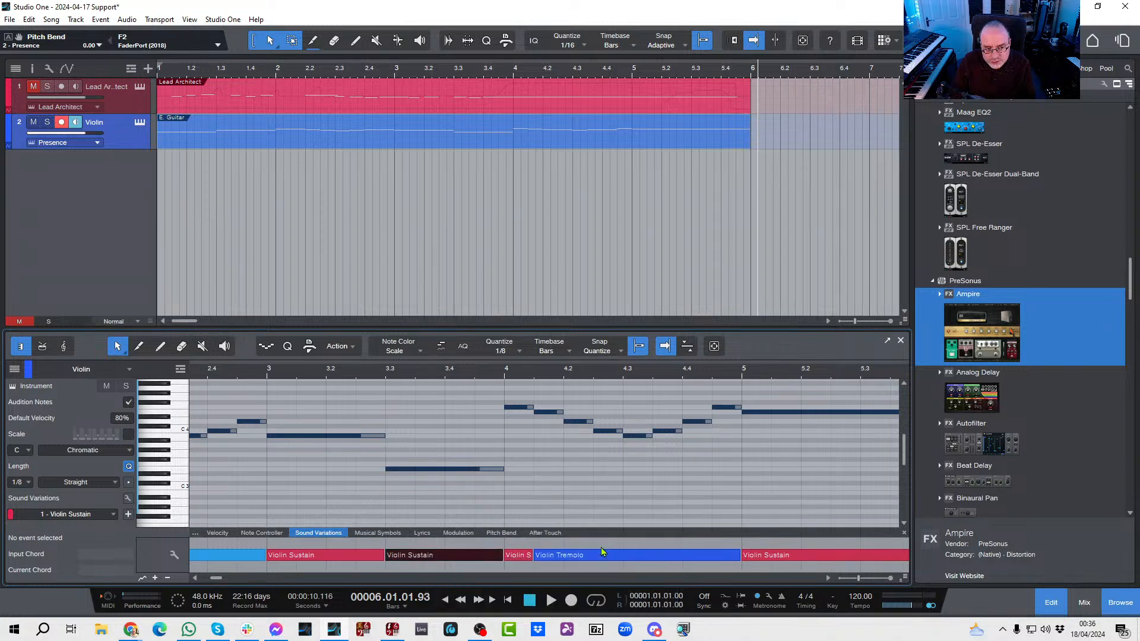
left_click(546, 509)
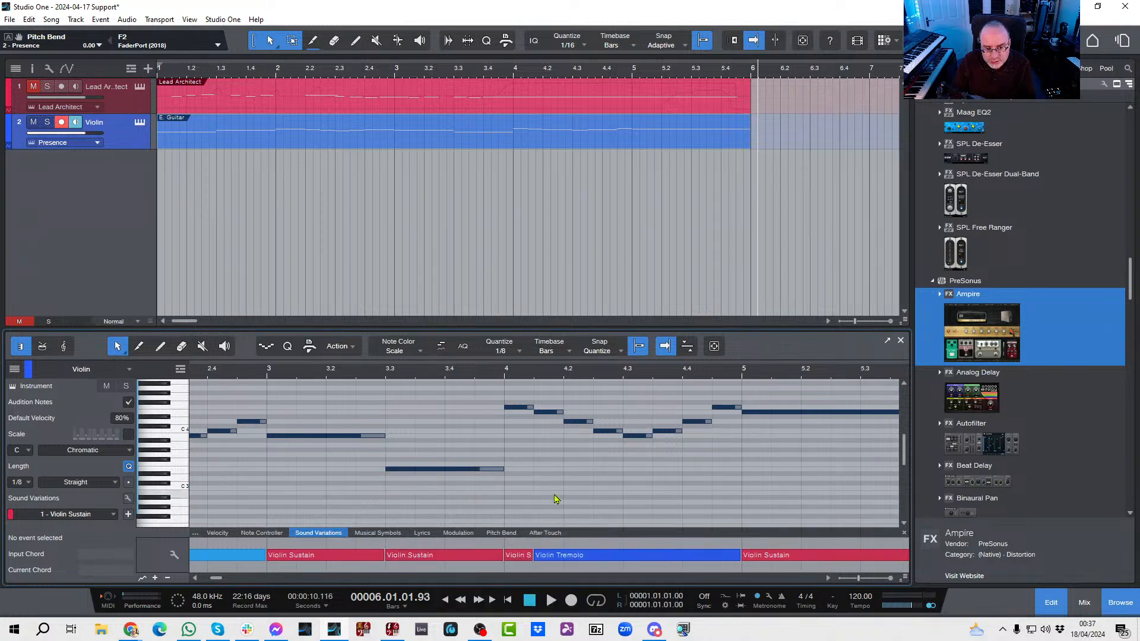
Step: Change the bar 5 segment of the Sound Variations lane to Violin Crescendo and play the part from the start
right_click(813, 558)
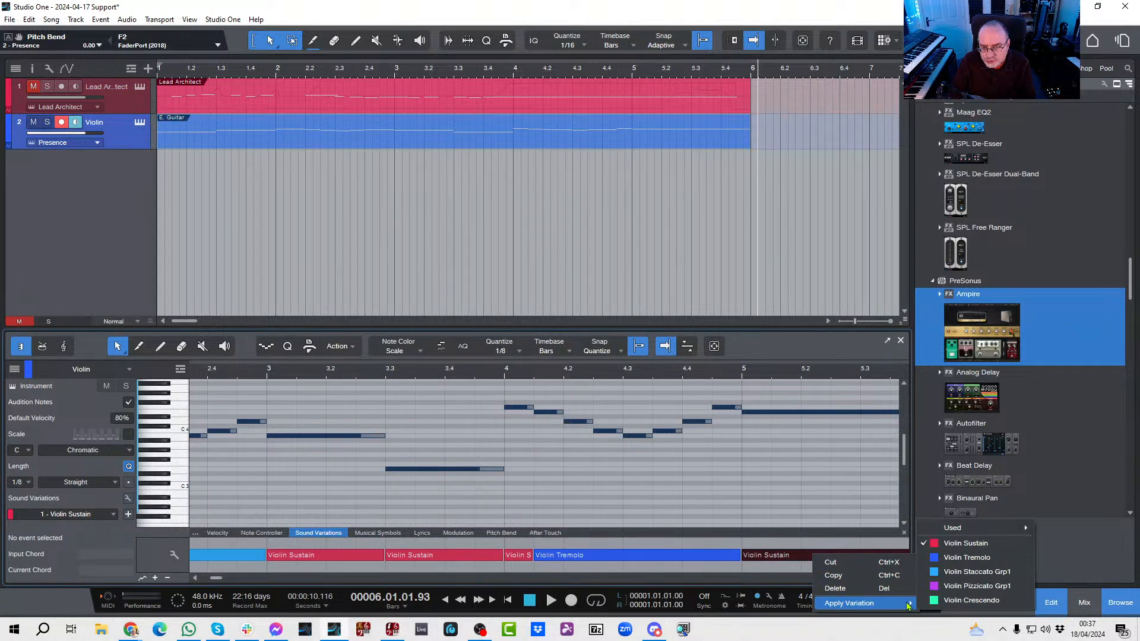
left_click(940, 602)
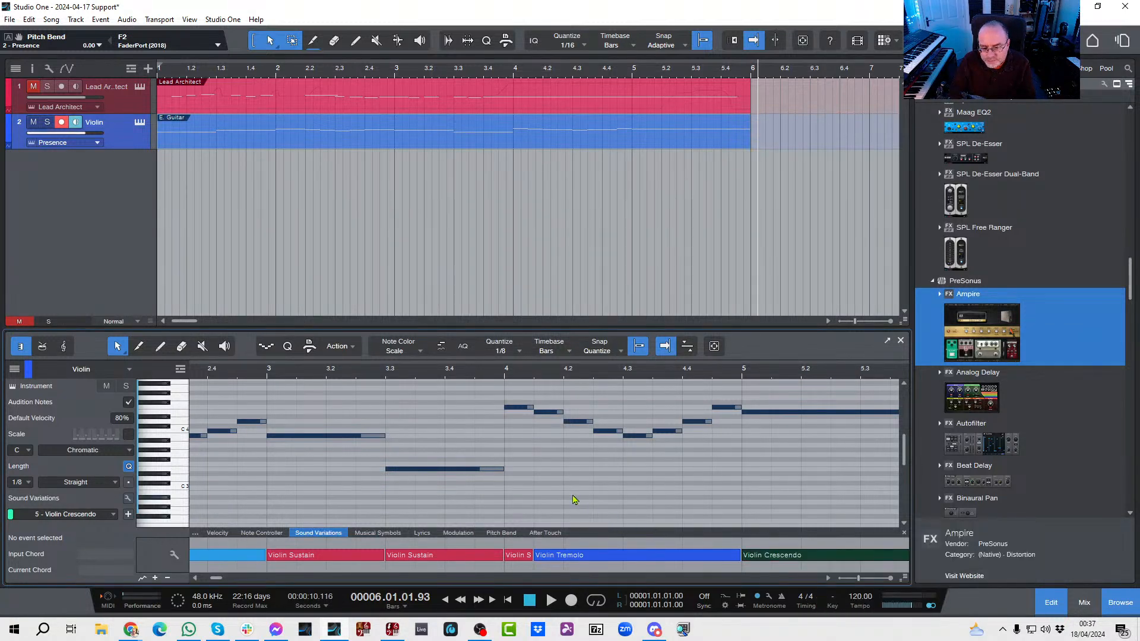
key("Home")
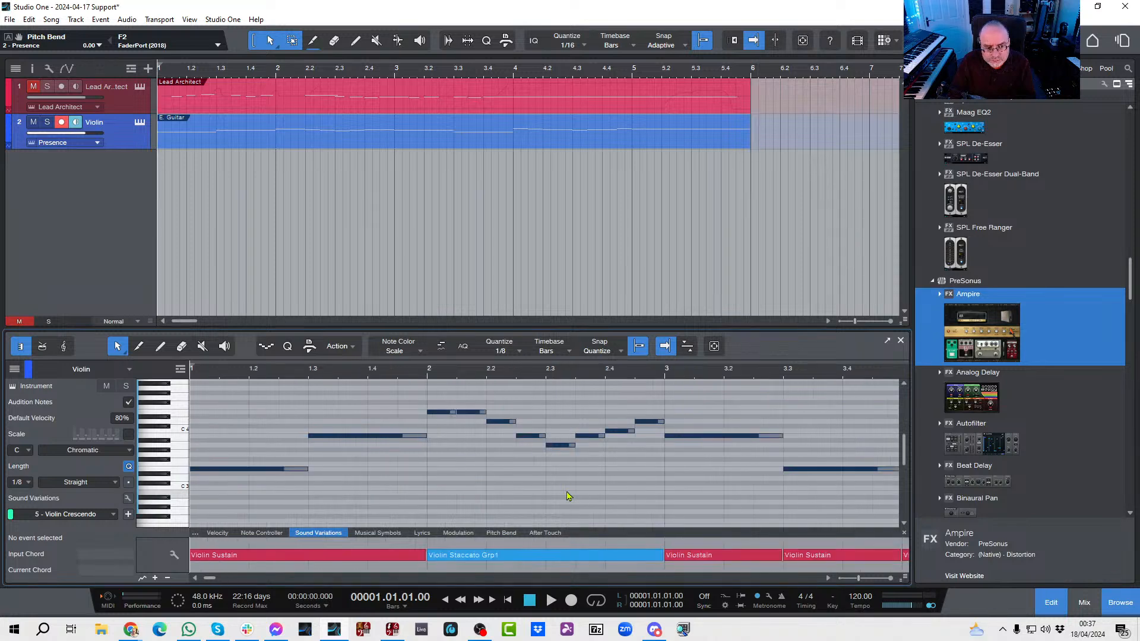
key("space")
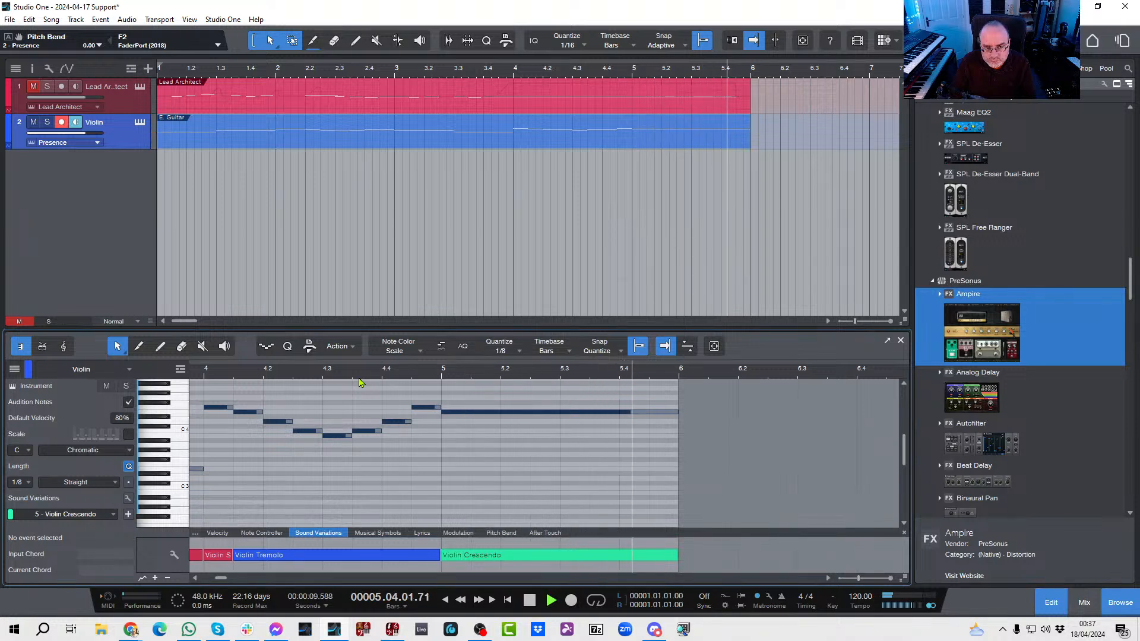
Step: Stop playback, check the violin part in the score view, and return to the piano view at the song start
key("space")
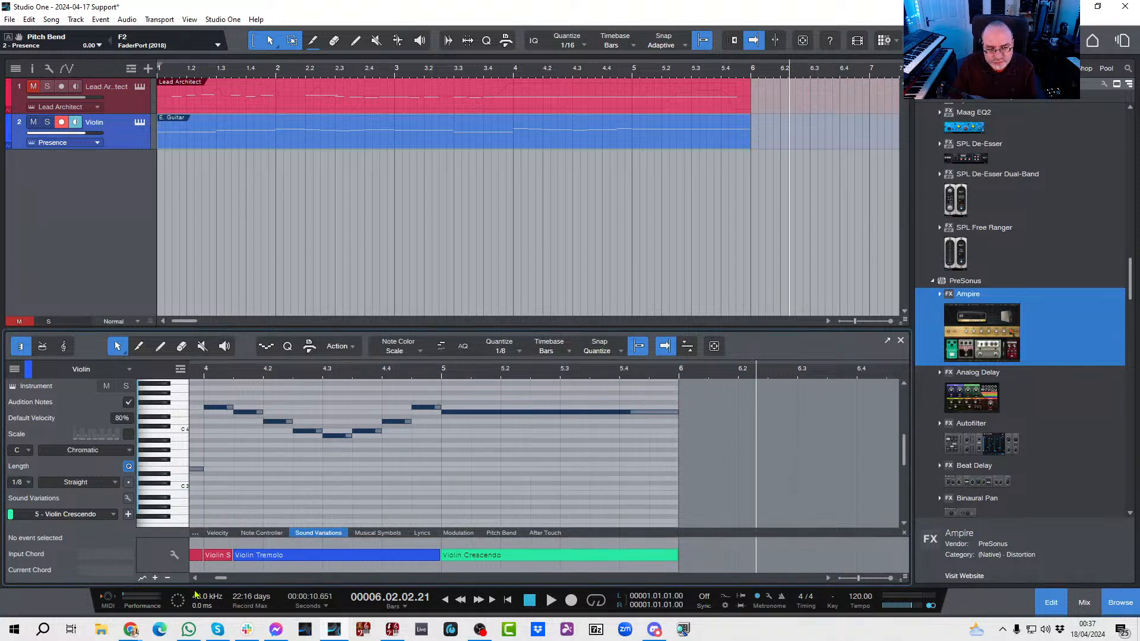
left_click_drag(223, 582, 211, 579)
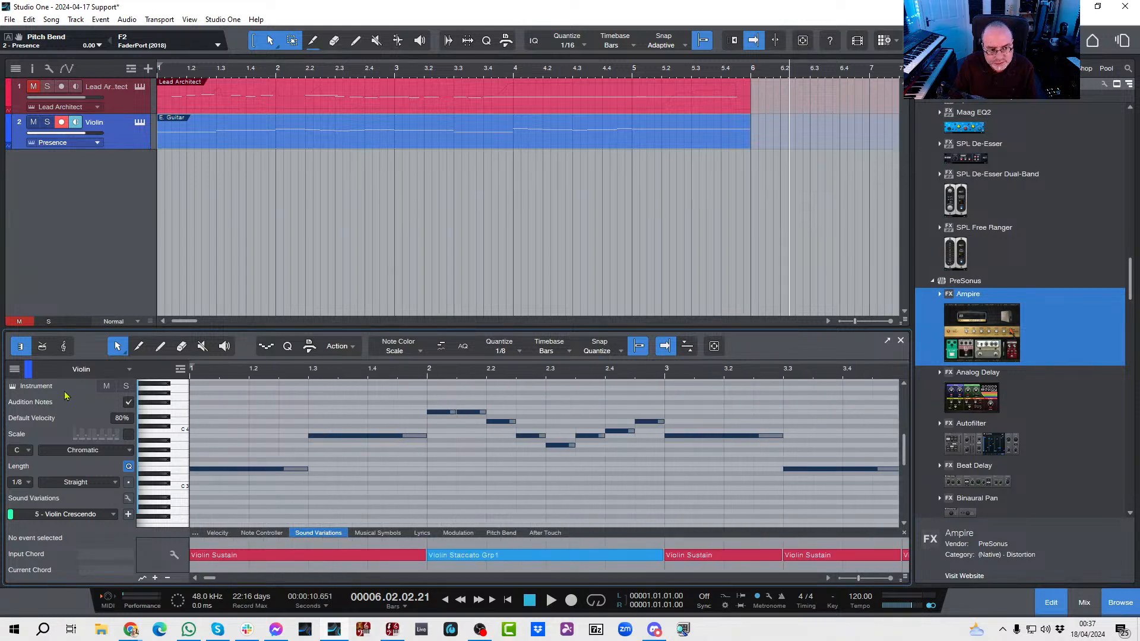
left_click(63, 346)
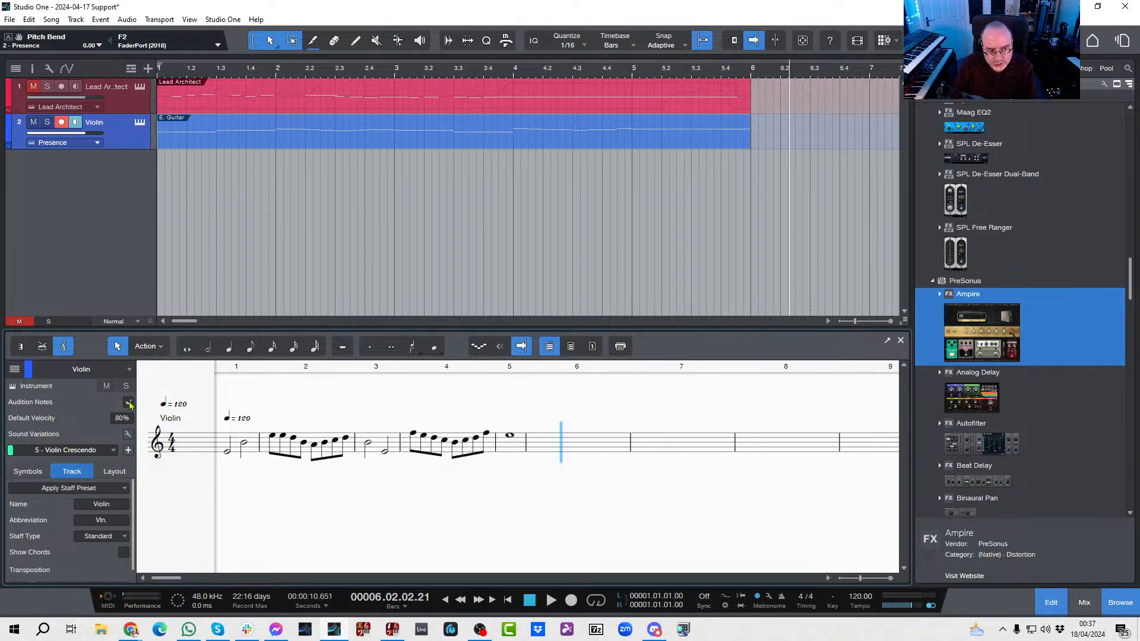
left_click(19, 346)
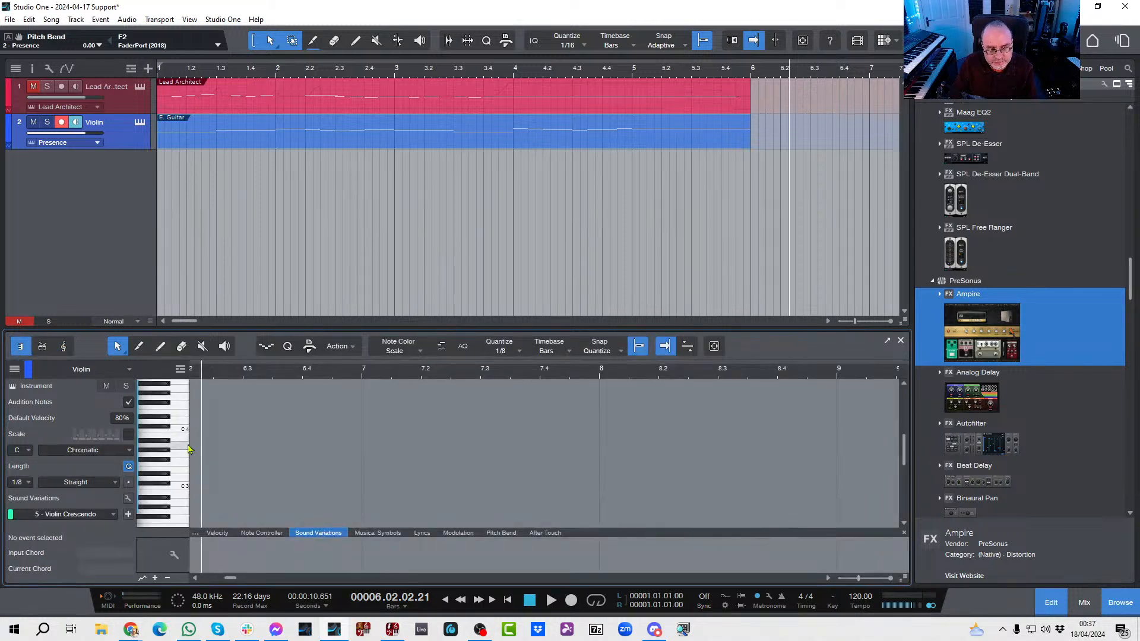
key("comma")
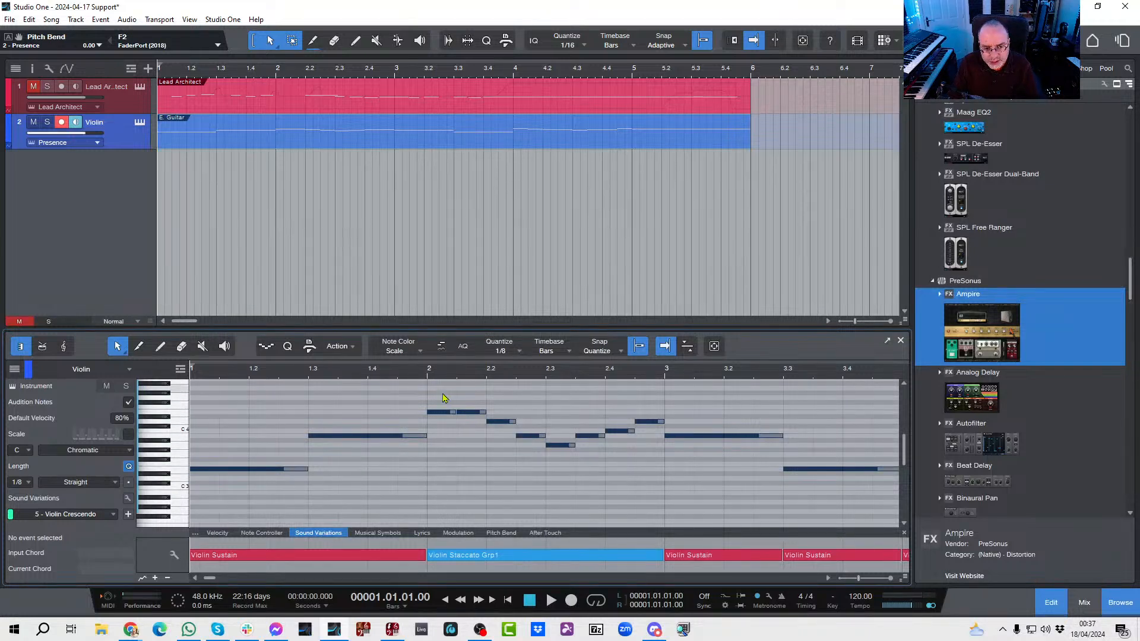
Step: Apply the Staccato articulation to all the bar 2 notes of the violin part
left_click_drag(427, 387, 656, 463)
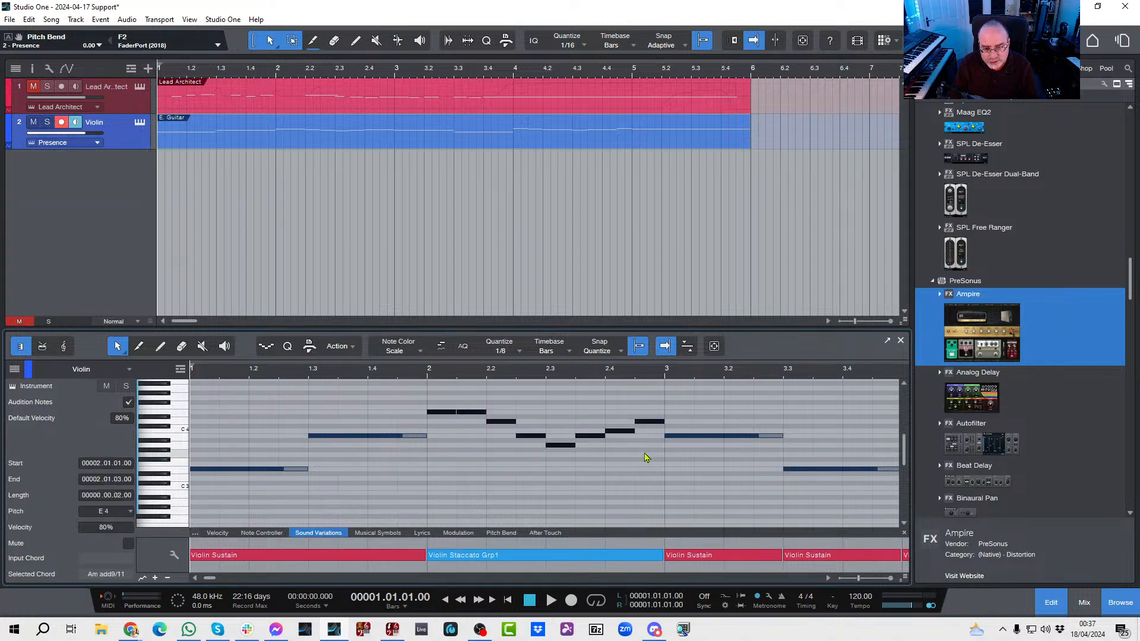
right_click(607, 432)
mouse_move(660, 254)
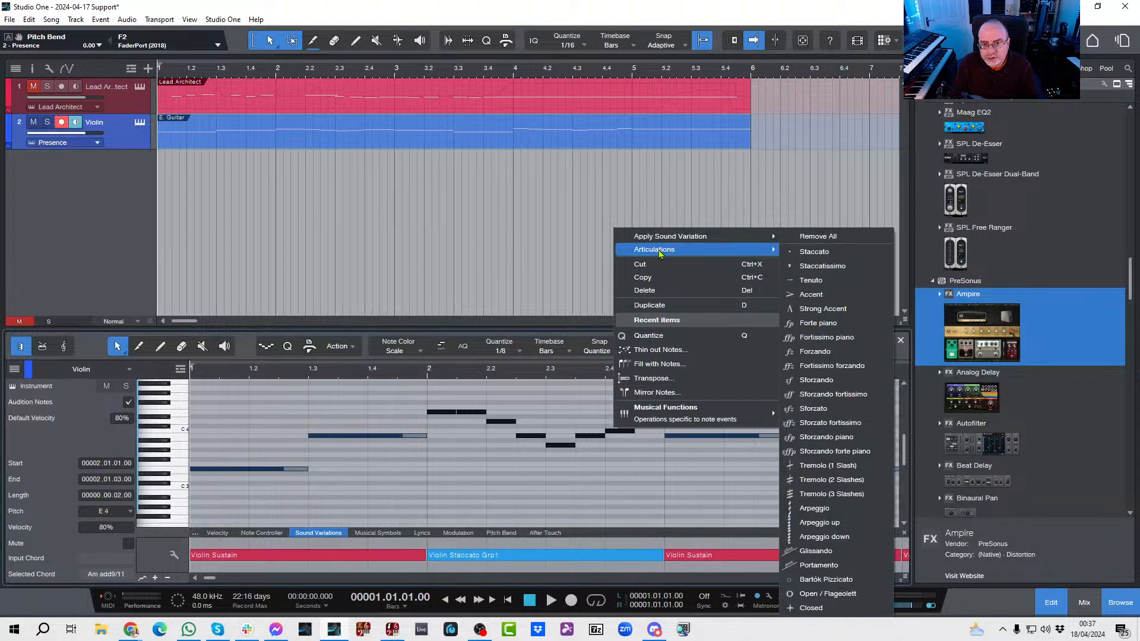
left_click(807, 255)
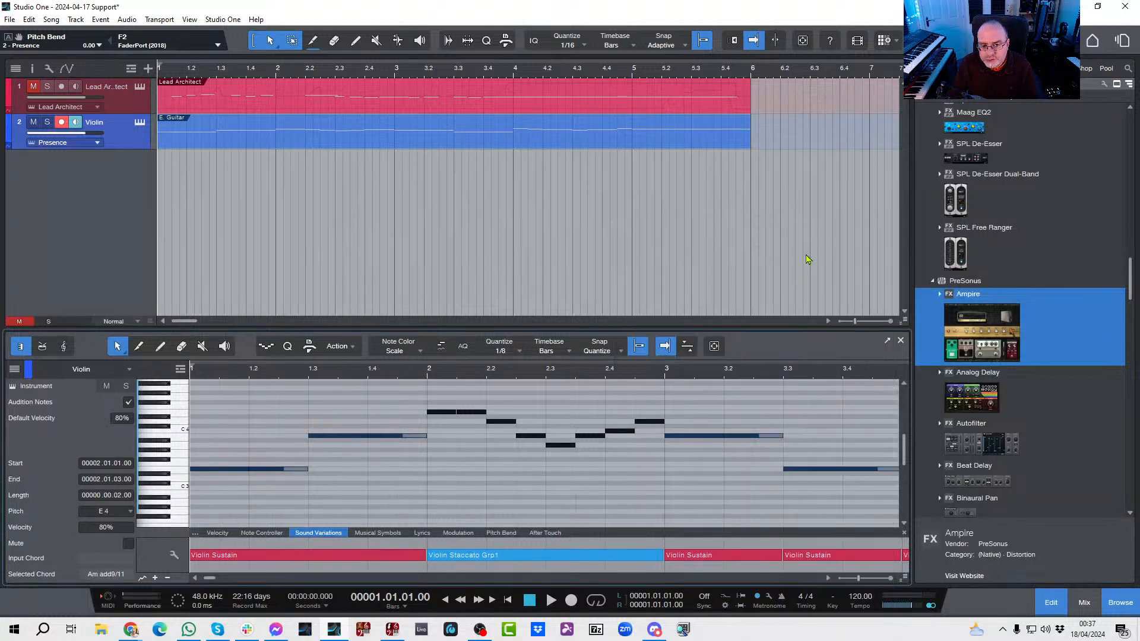
left_click(712, 406)
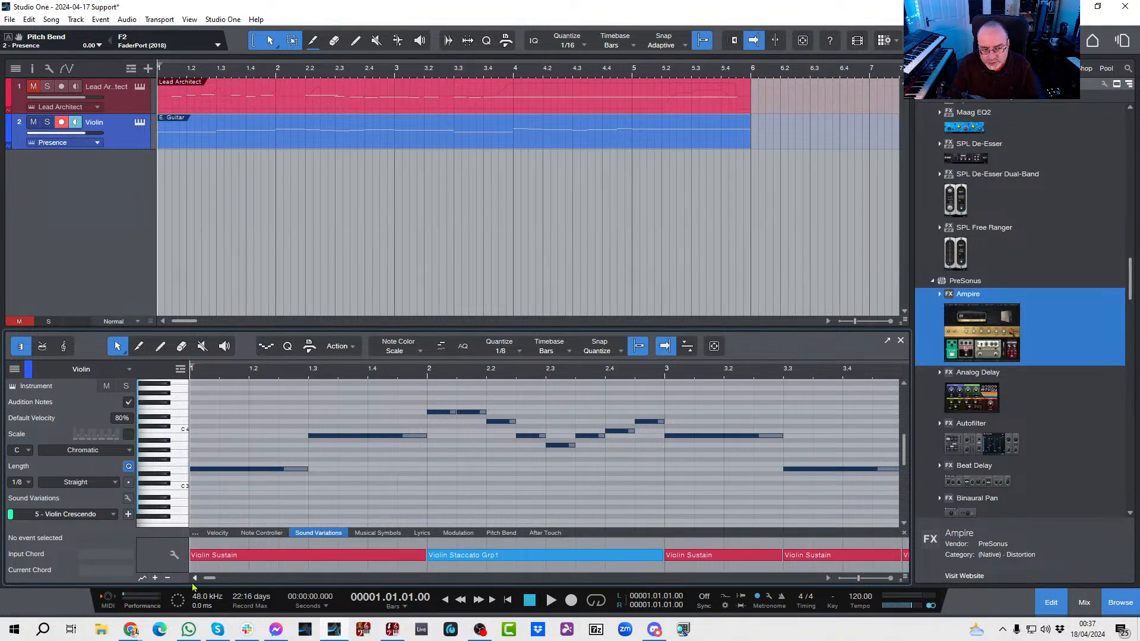
Step: Play the violin part from bar 4 into bar 5 to check how the bar 4 run sounds
left_click_drag(206, 580, 215, 581)
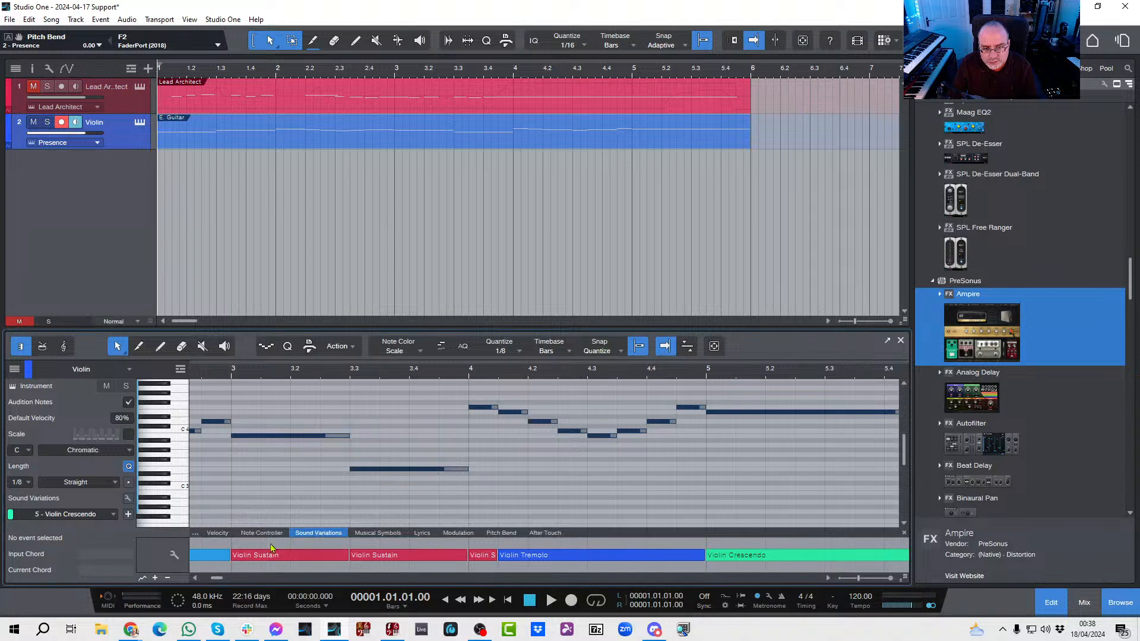
left_click(467, 379)
key("space")
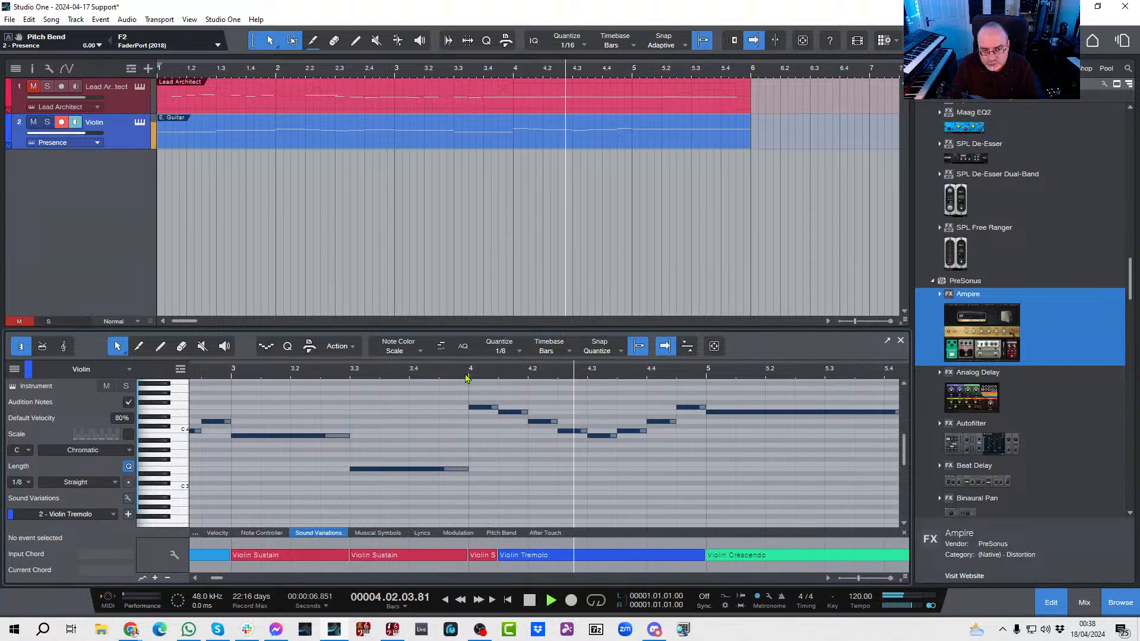
key("space")
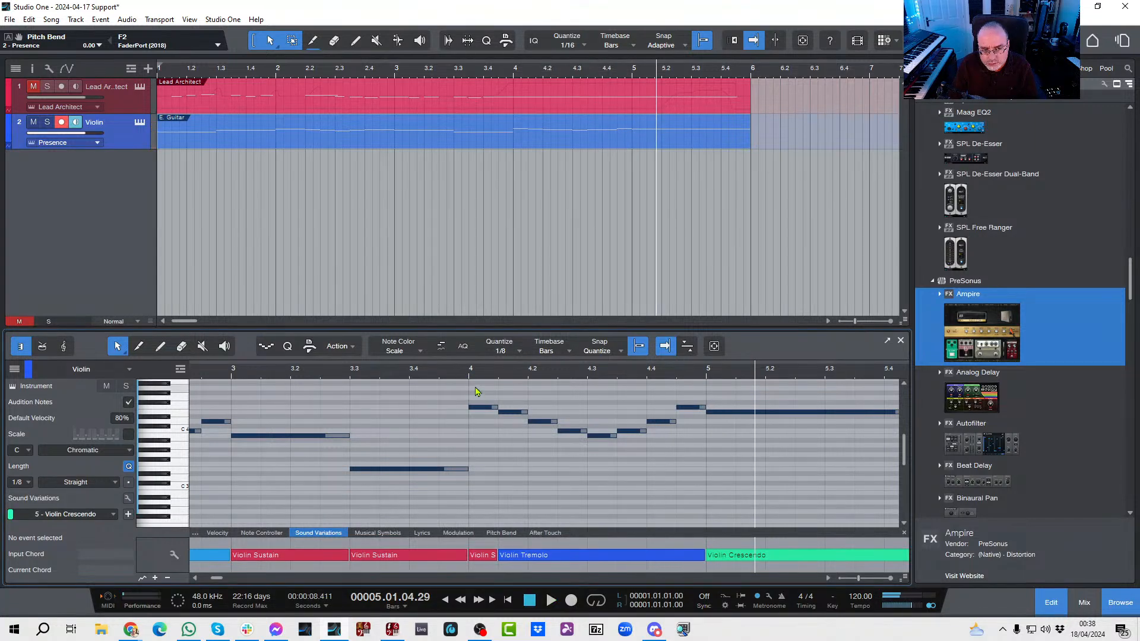
Step: Apply the Violin Tremolo sound variation to all the bar 4 notes, including the first one
left_click_drag(472, 387, 697, 461)
right_click(639, 435)
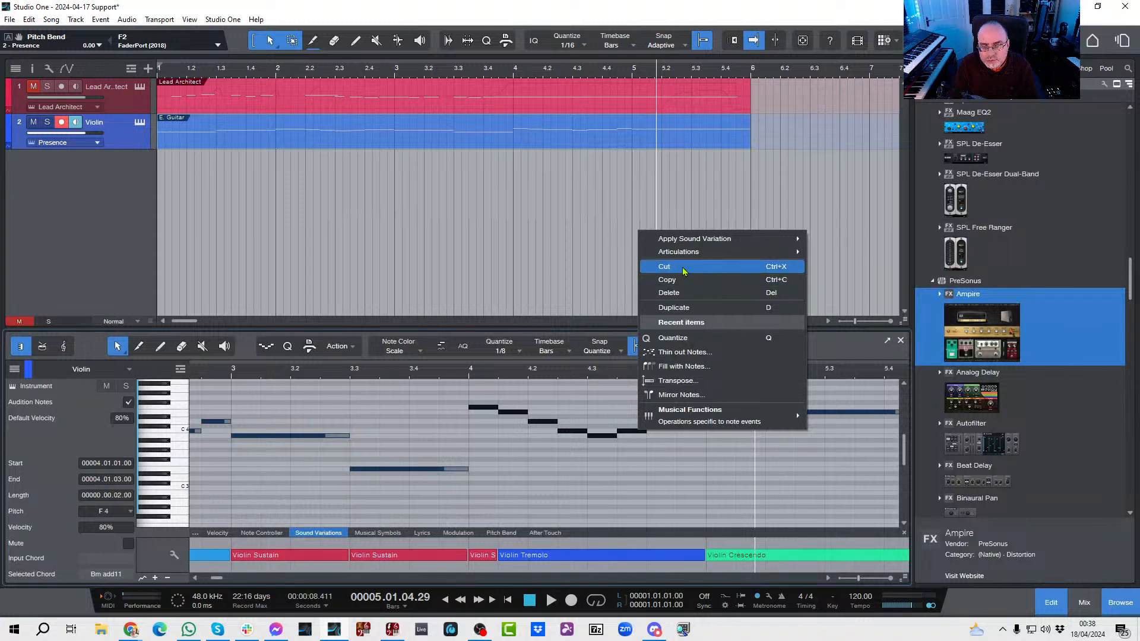
mouse_move(707, 240)
left_click(834, 271)
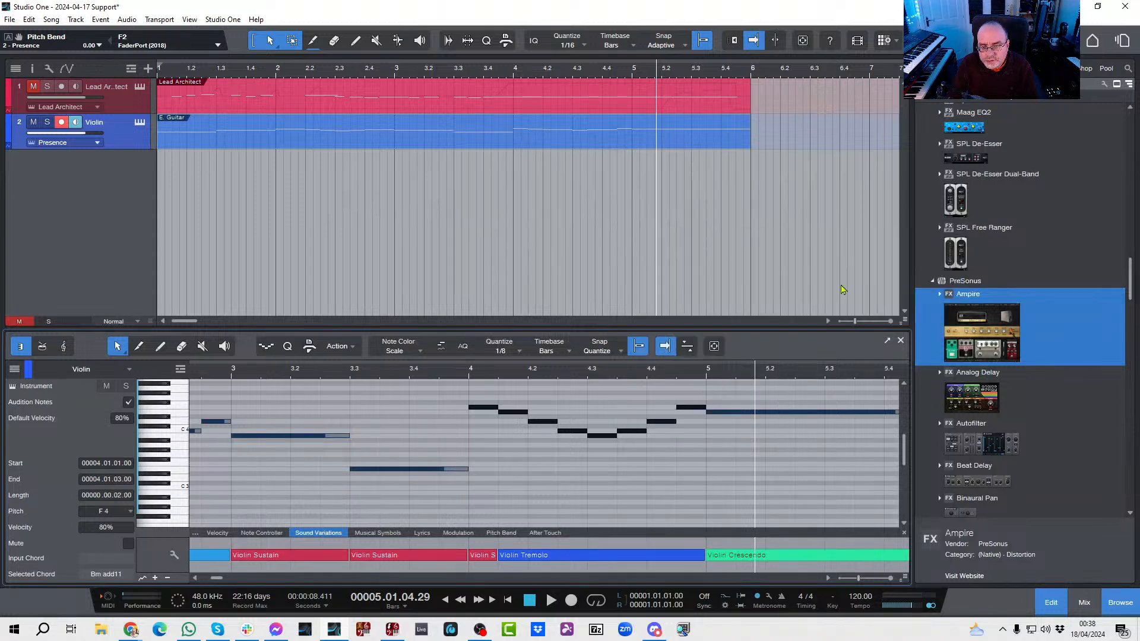
left_click(481, 454)
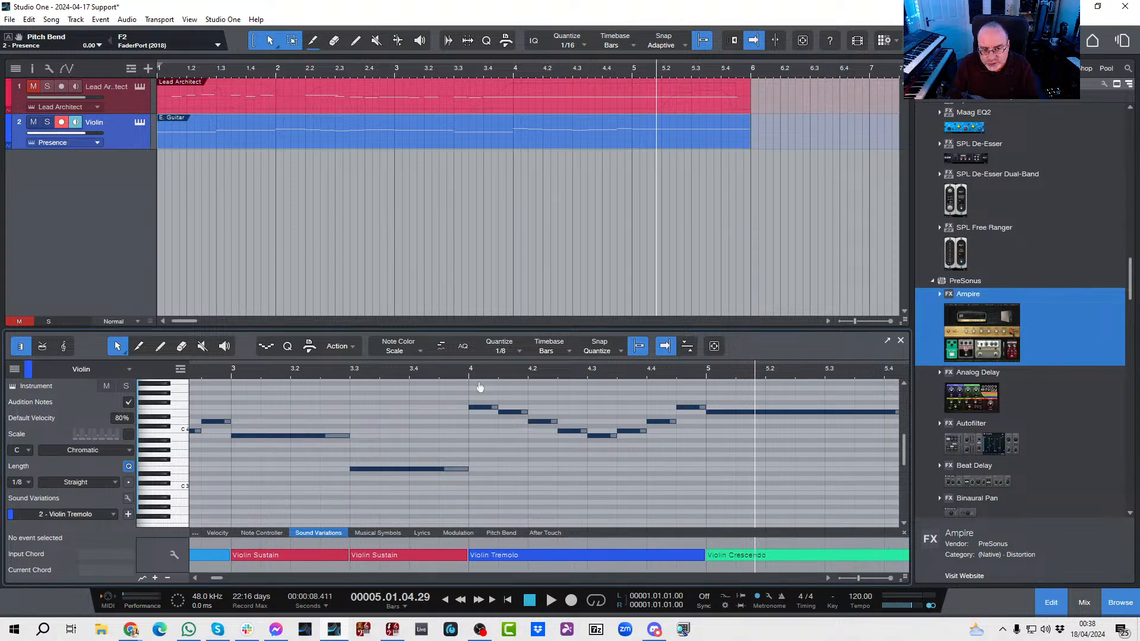
Step: Mark all the bar 4 notes with the Tremolo (2 Slashes) articulation
left_click_drag(480, 387, 692, 449)
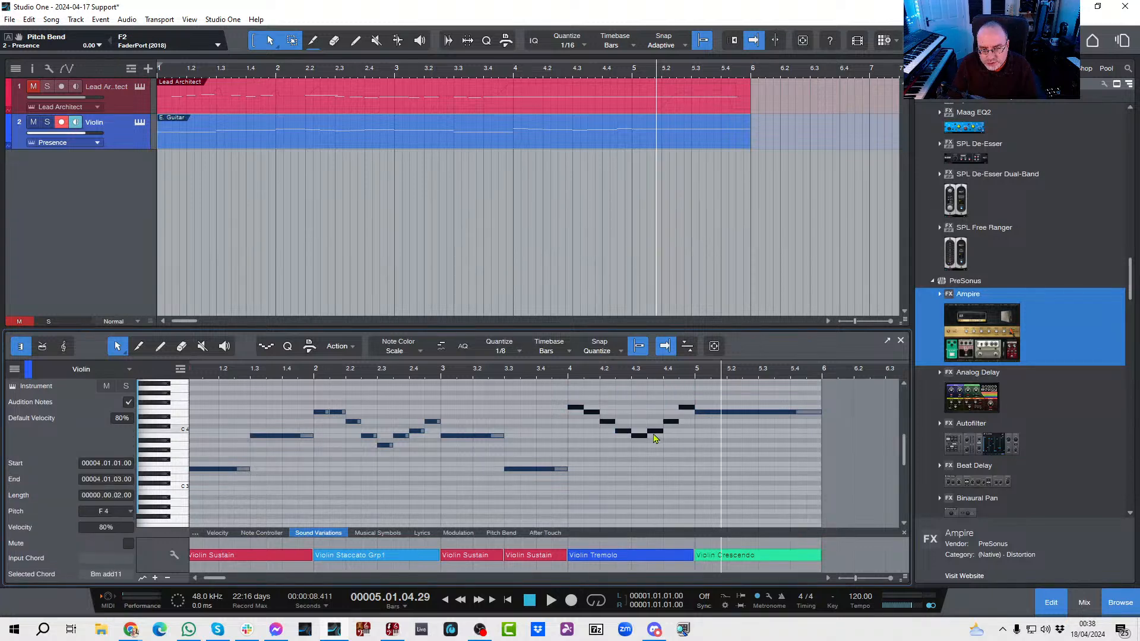
right_click(657, 435)
mouse_move(667, 257)
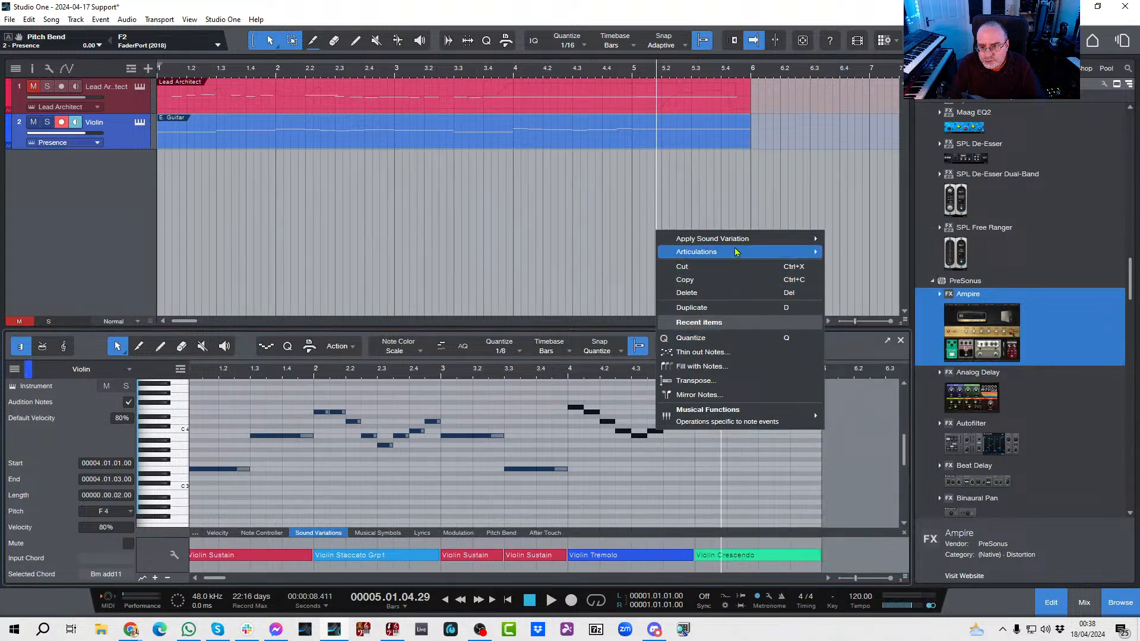
mouse_move(749, 252)
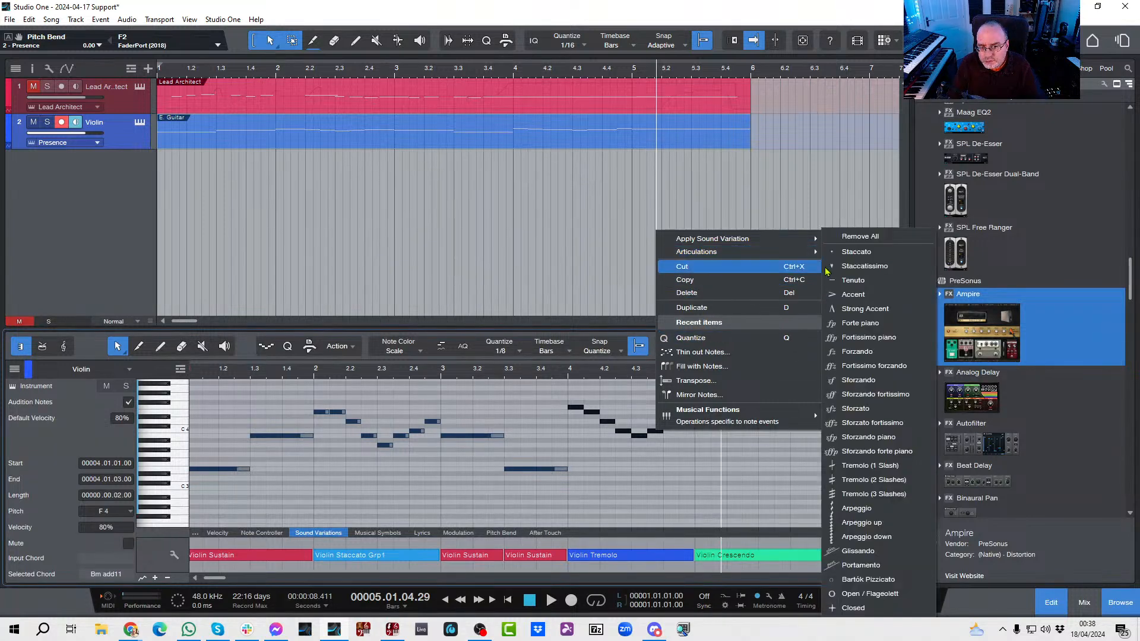
left_click(867, 481)
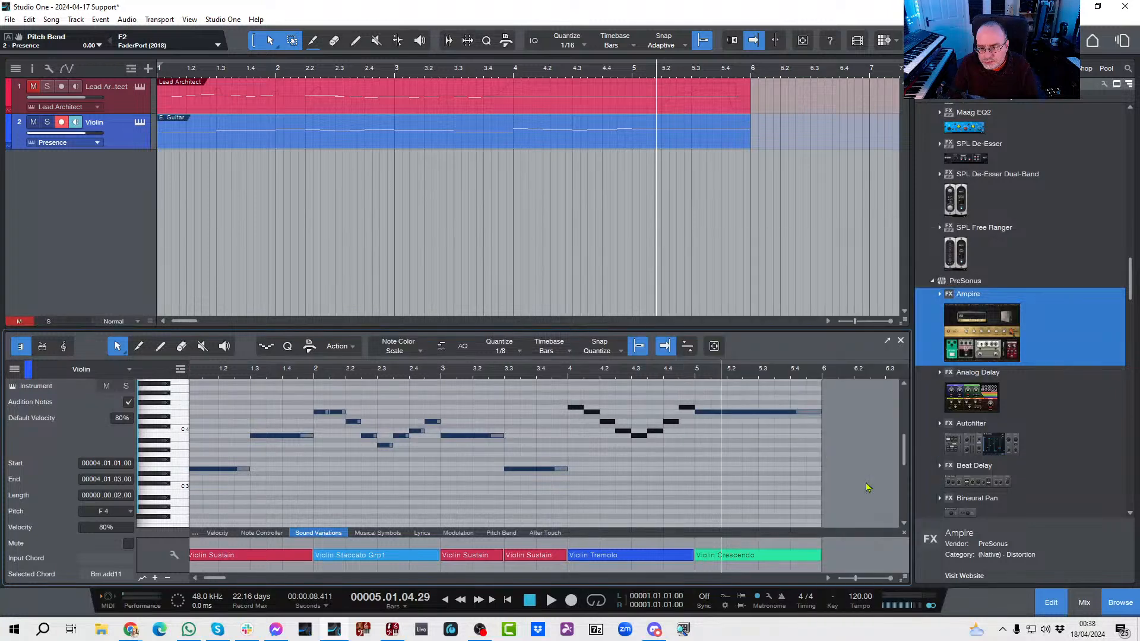
left_click(605, 495)
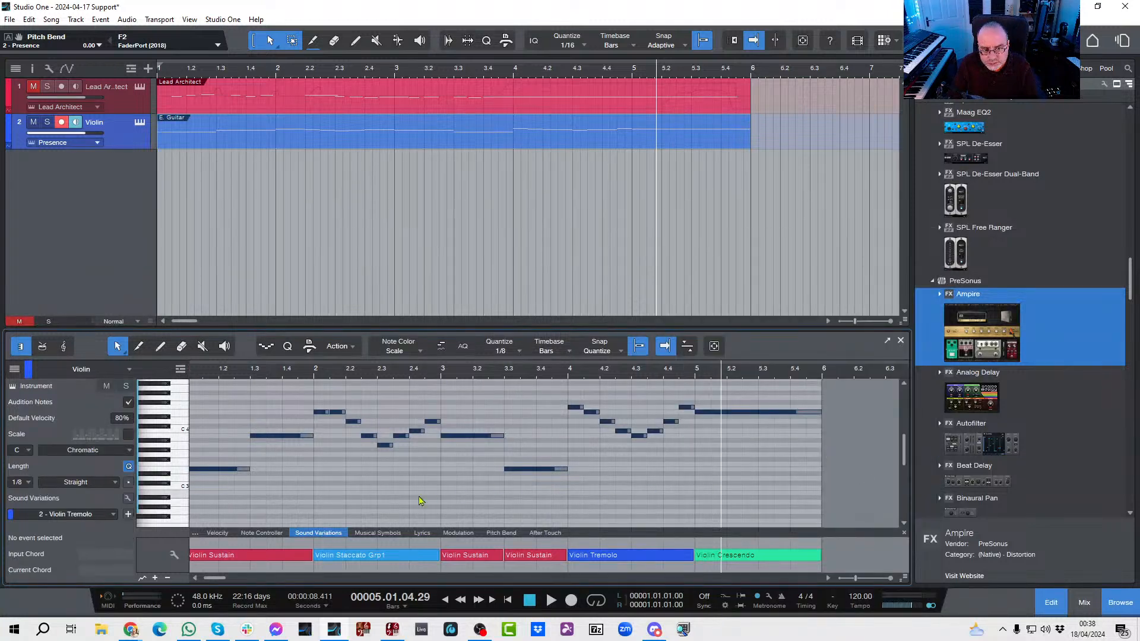
Step: Play the violin part from the start in the score view to check the staccato and tremolo markings
key("comma")
left_click(64, 347)
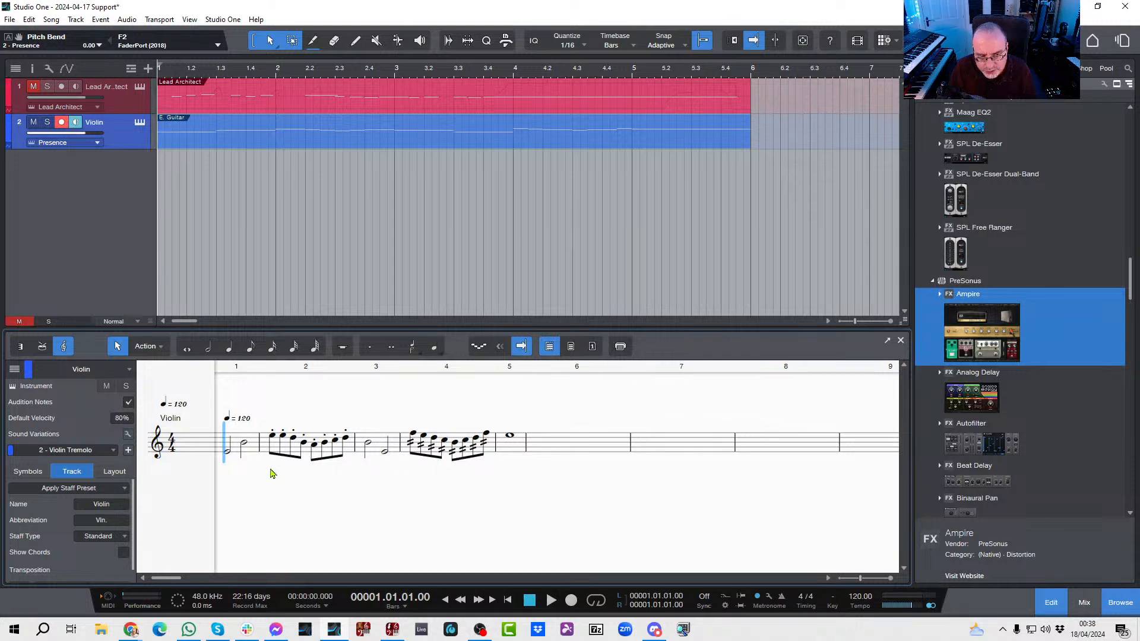
key("space")
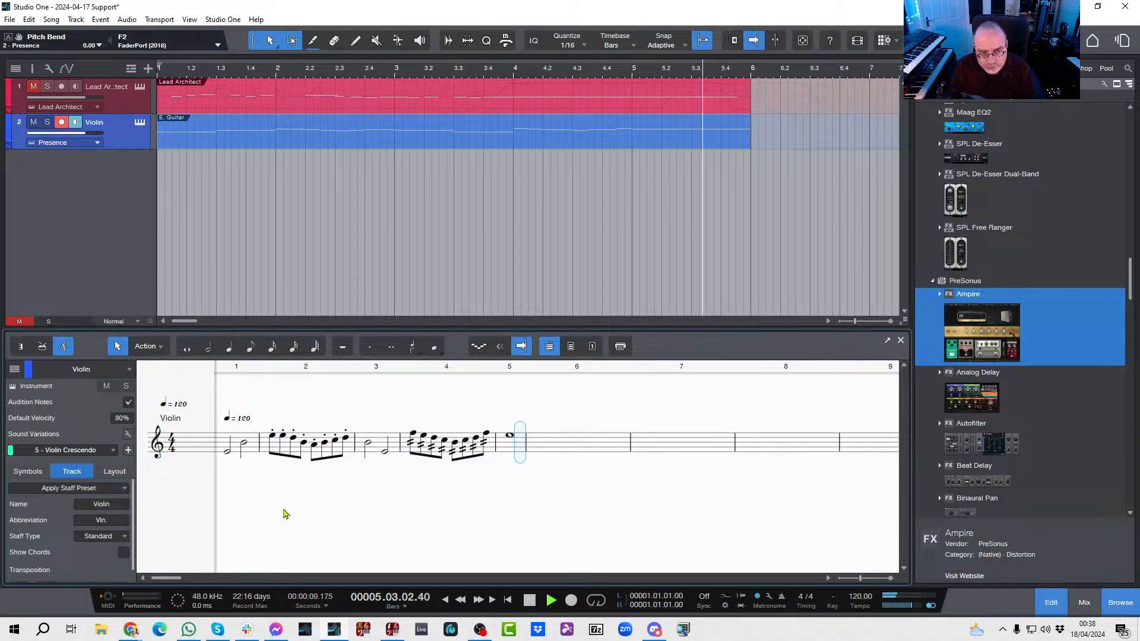
key("comma")
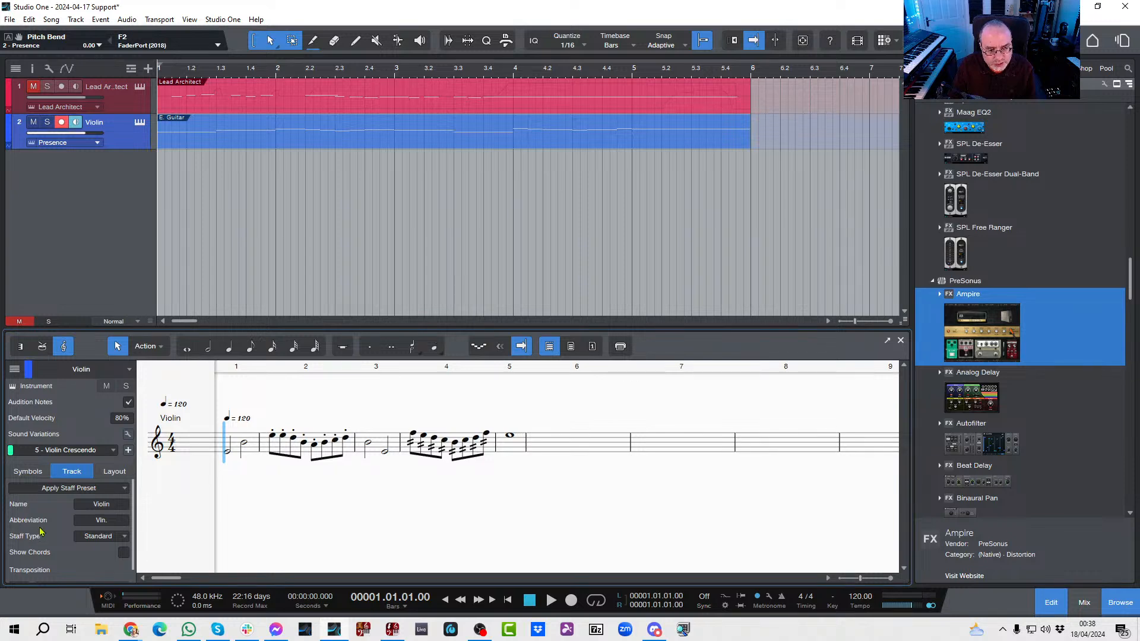
Step: Slur the two bar 1 notes, the two bar 3 notes, and the bar 4 run into the bar 5 note, and play the part
left_click(47, 474)
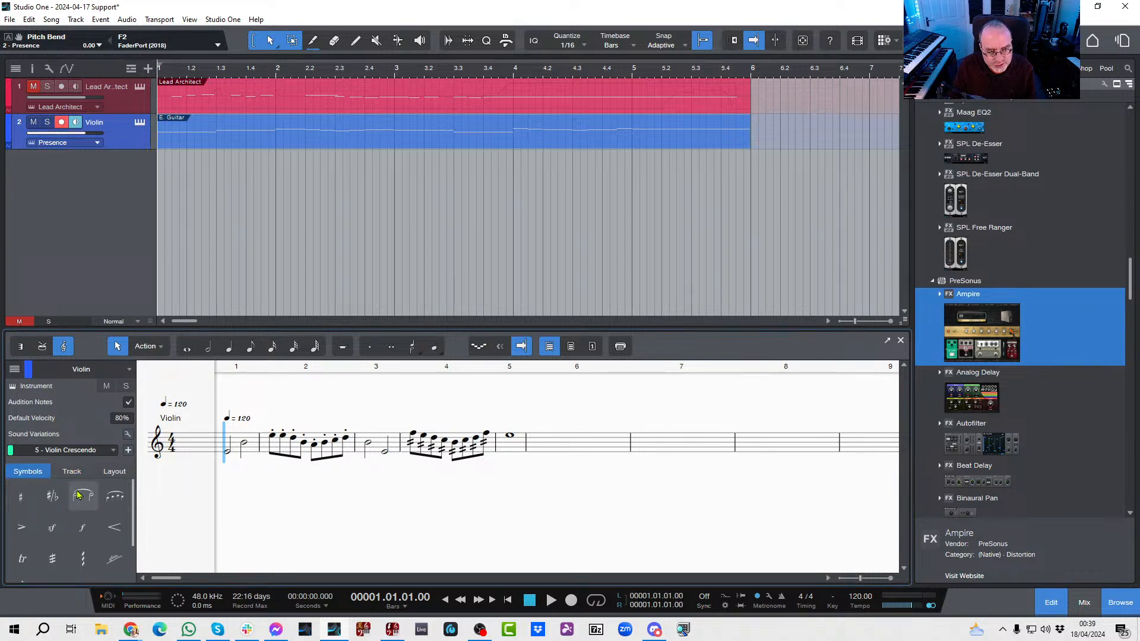
left_click(116, 496)
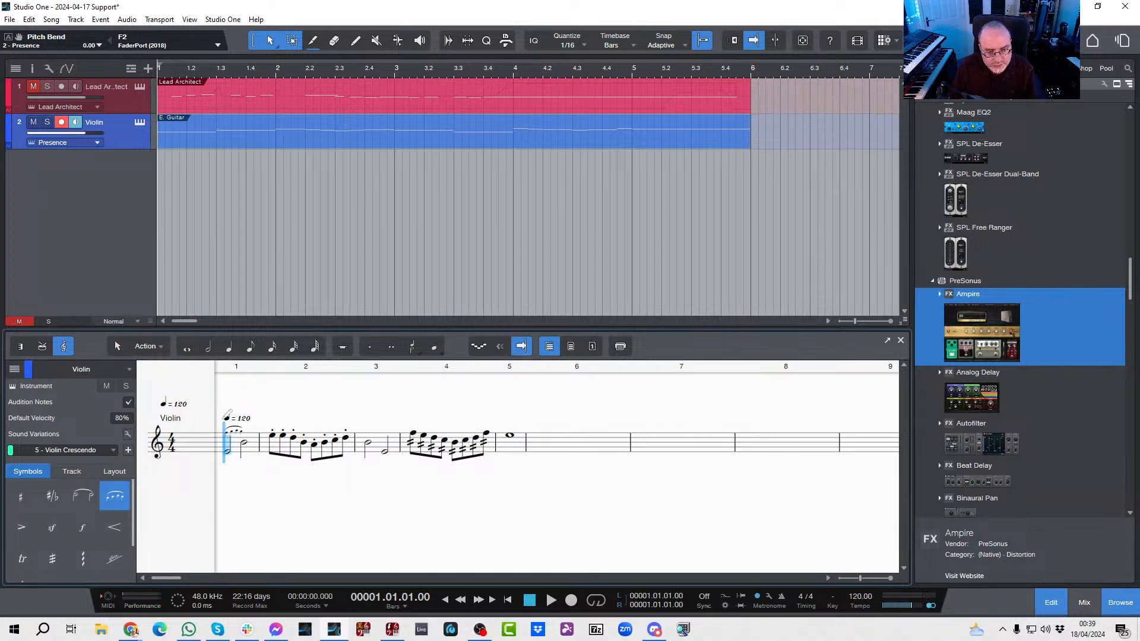
mouse_move(224, 417)
left_mouse_down()
mouse_move(266, 420)
mouse_move(255, 438)
left_mouse_up()
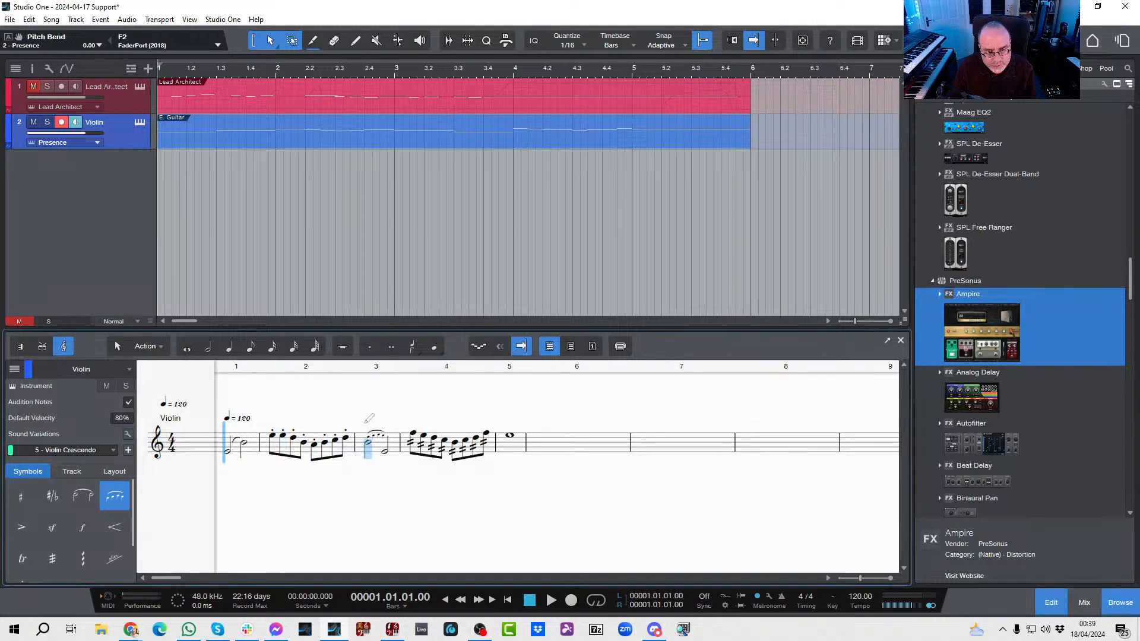
left_click_drag(365, 422, 514, 412)
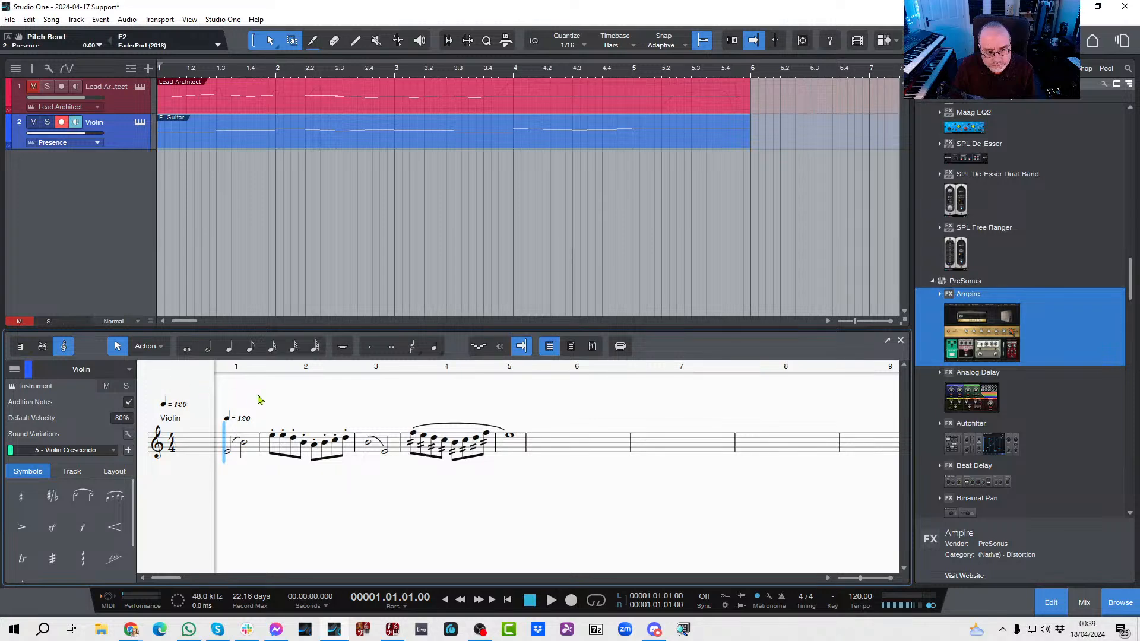
key("space")
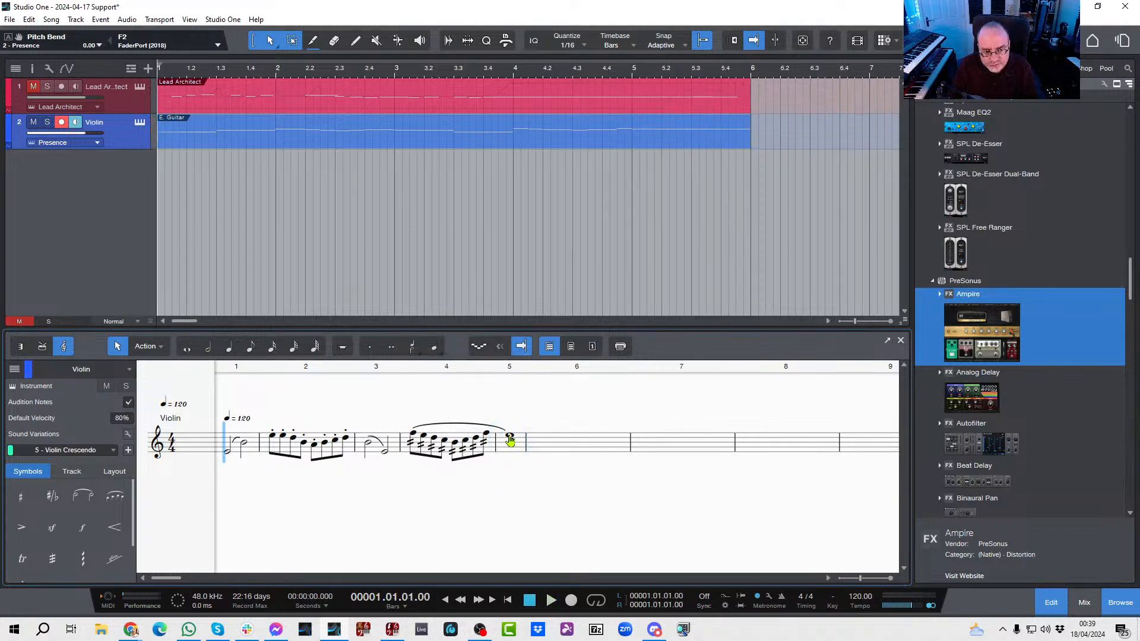
Step: Extend the violin part to the start of bar 7 and lengthen the final bar 5 note to two bars
left_click(19, 347)
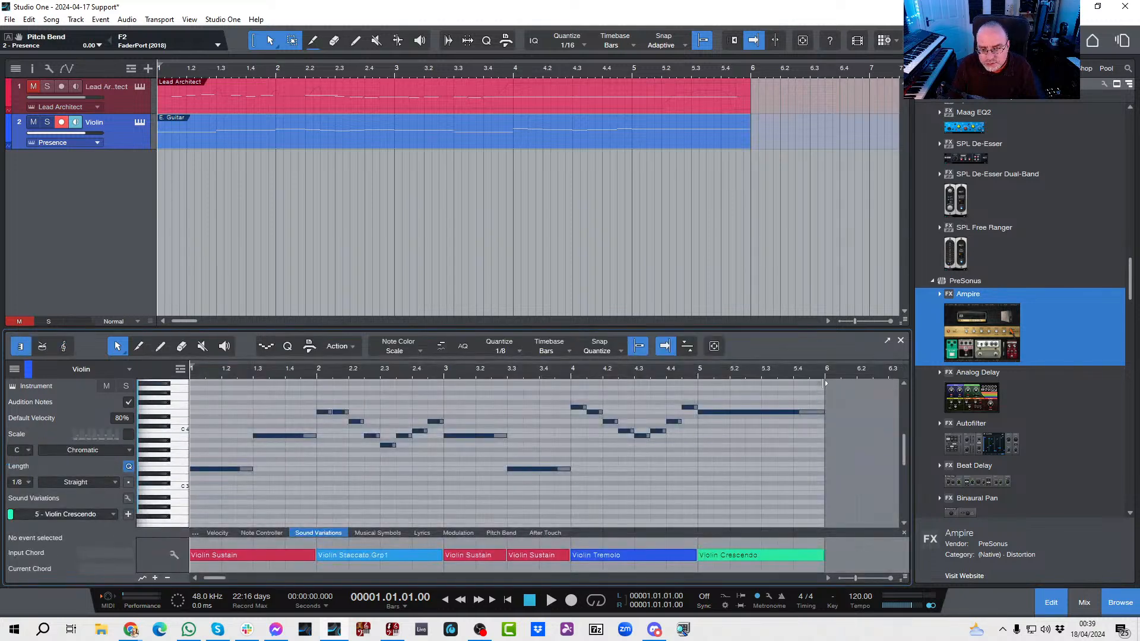
left_click_drag(824, 381, 913, 382)
left_click_drag(748, 412, 876, 412)
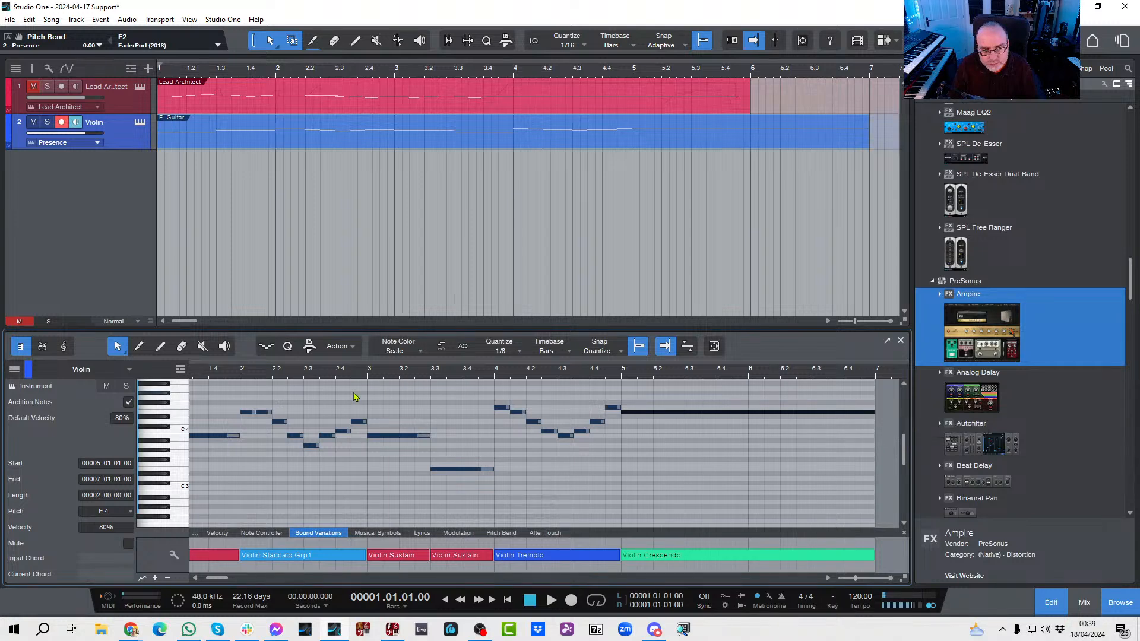
left_click(505, 454)
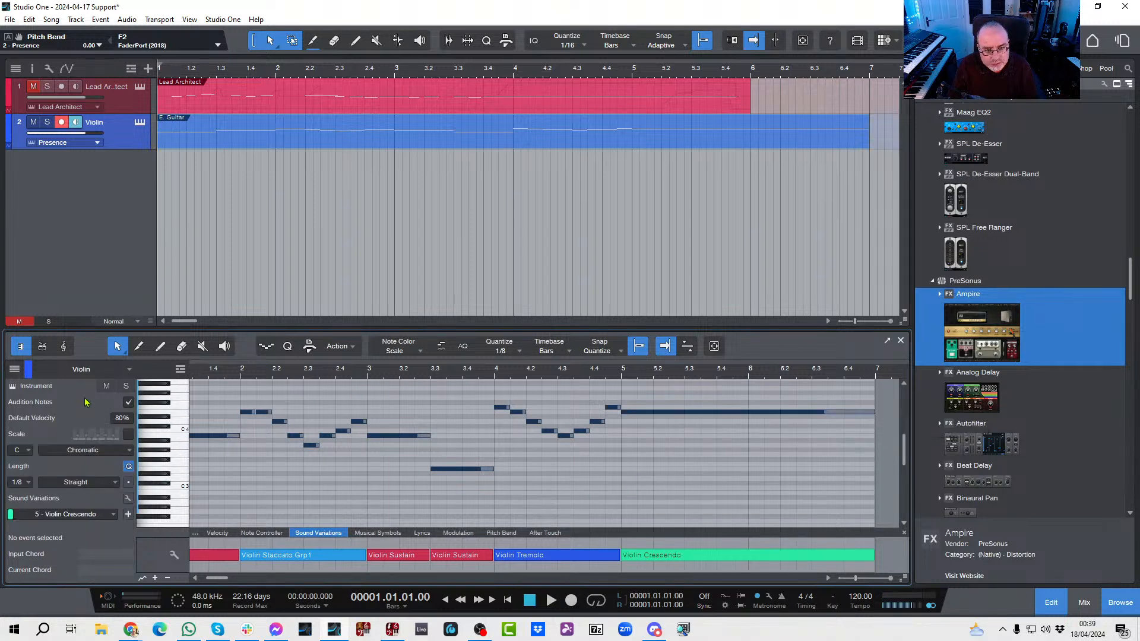
Step: Play the extended violin part from the start in the score view, and return to the piano view
left_click(64, 347)
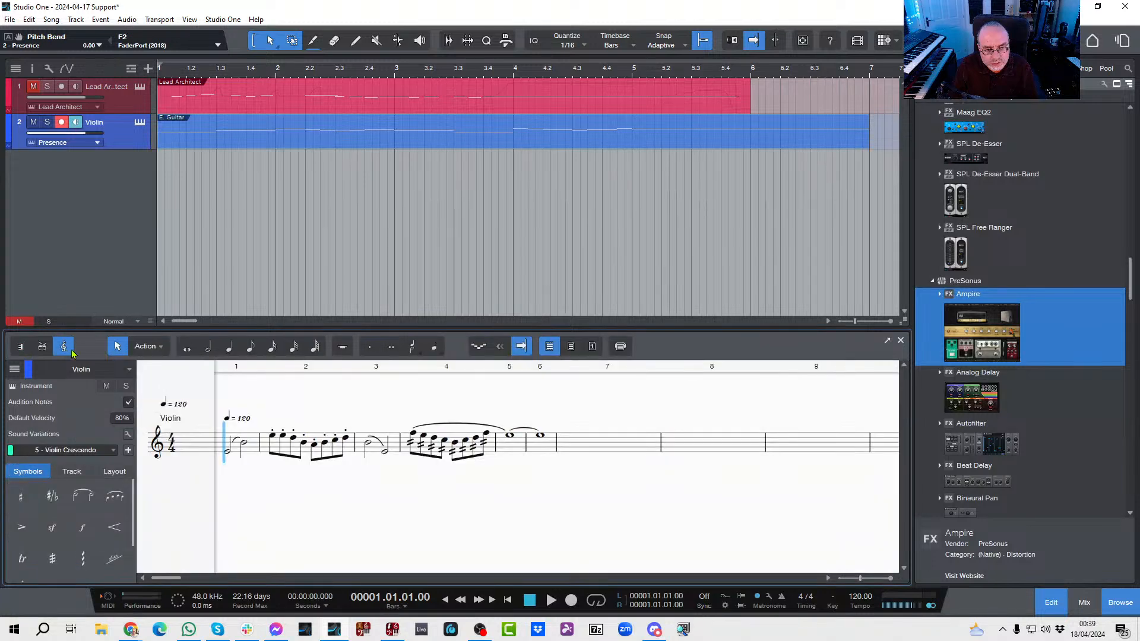
key("space")
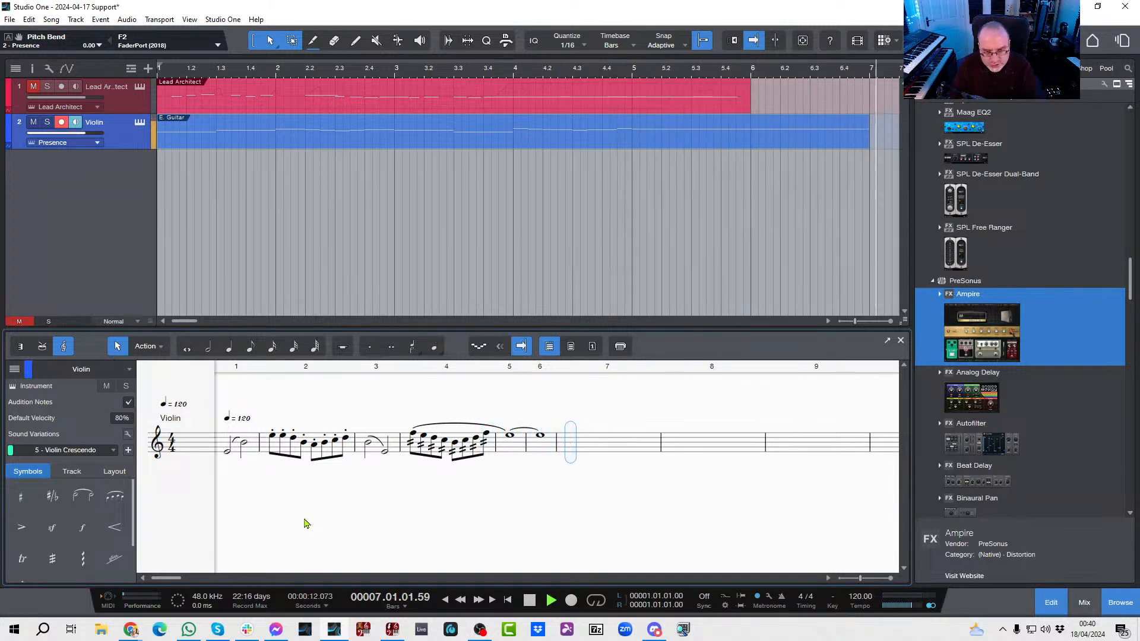
key("space")
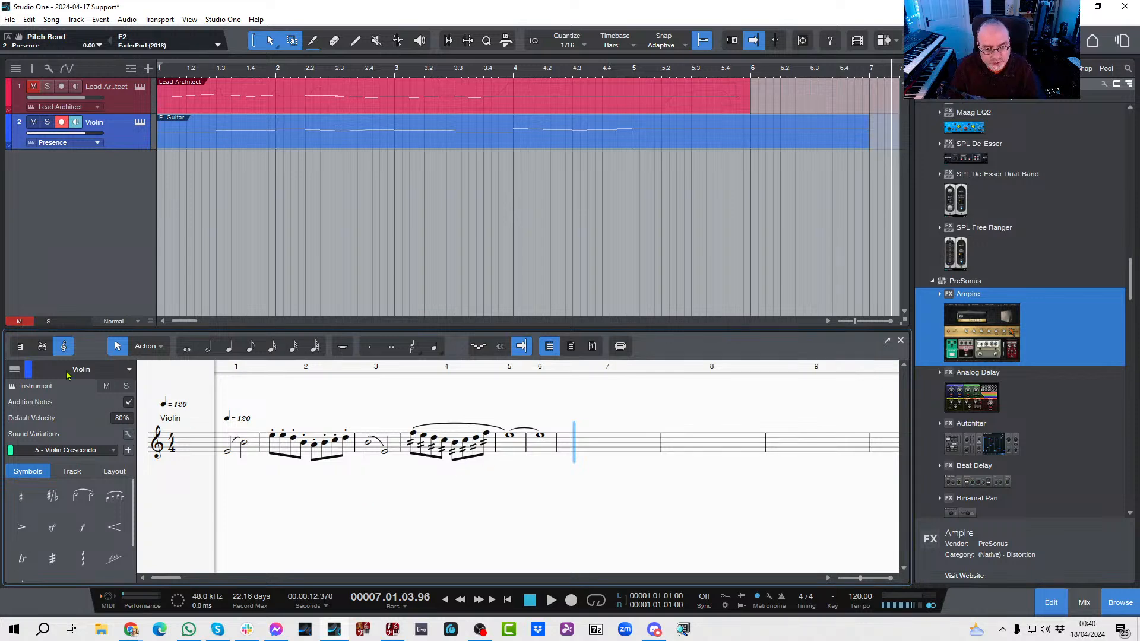
left_click(20, 347)
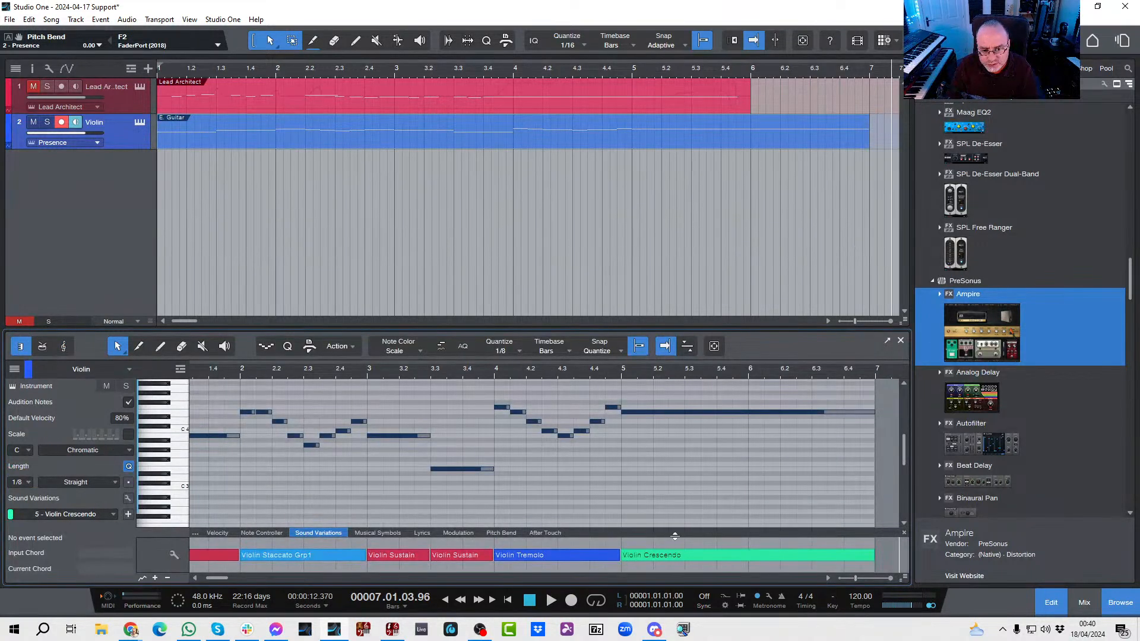
Step: Change the final sound variation starting at bar 5 to Violin Sustain and play the part from the start
right_click(689, 560)
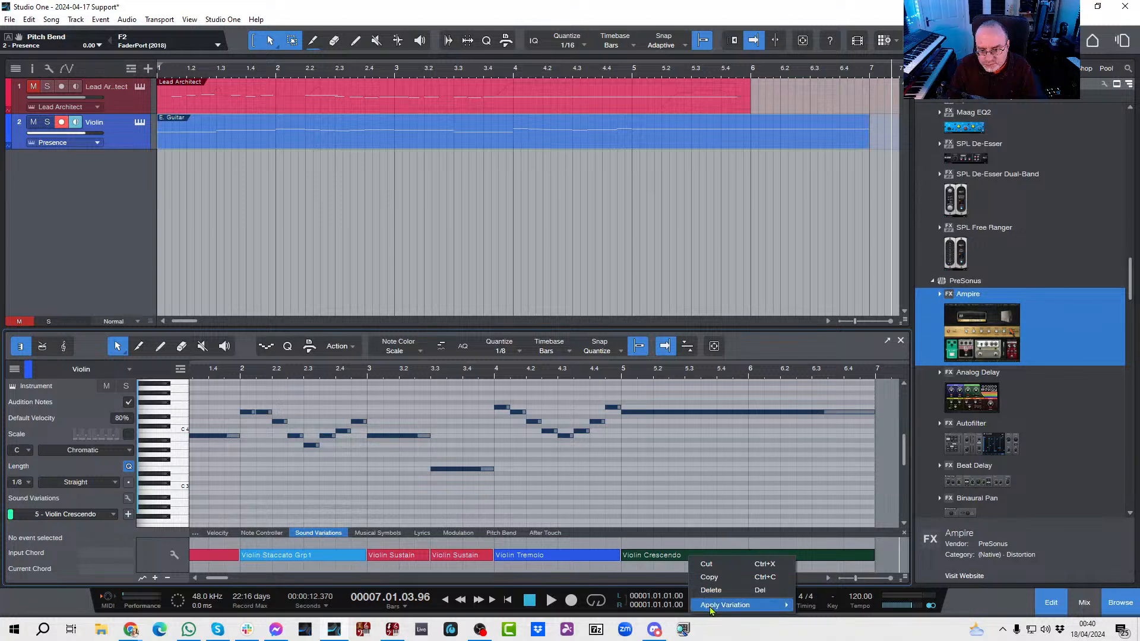
mouse_move(721, 605)
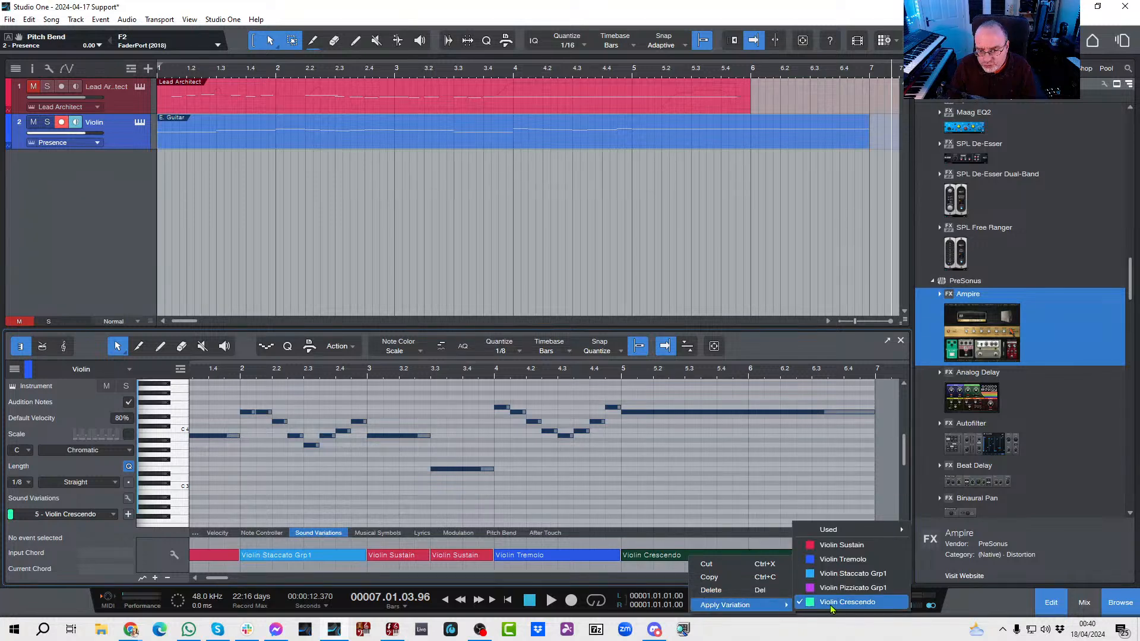
left_click(842, 545)
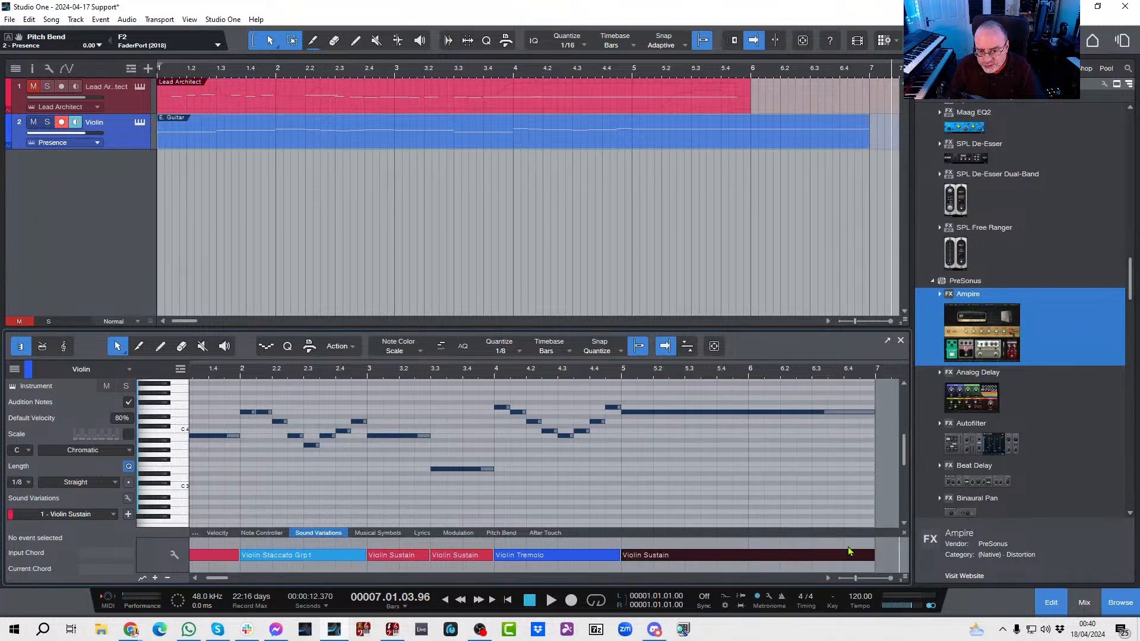
left_click(682, 507)
key("comma")
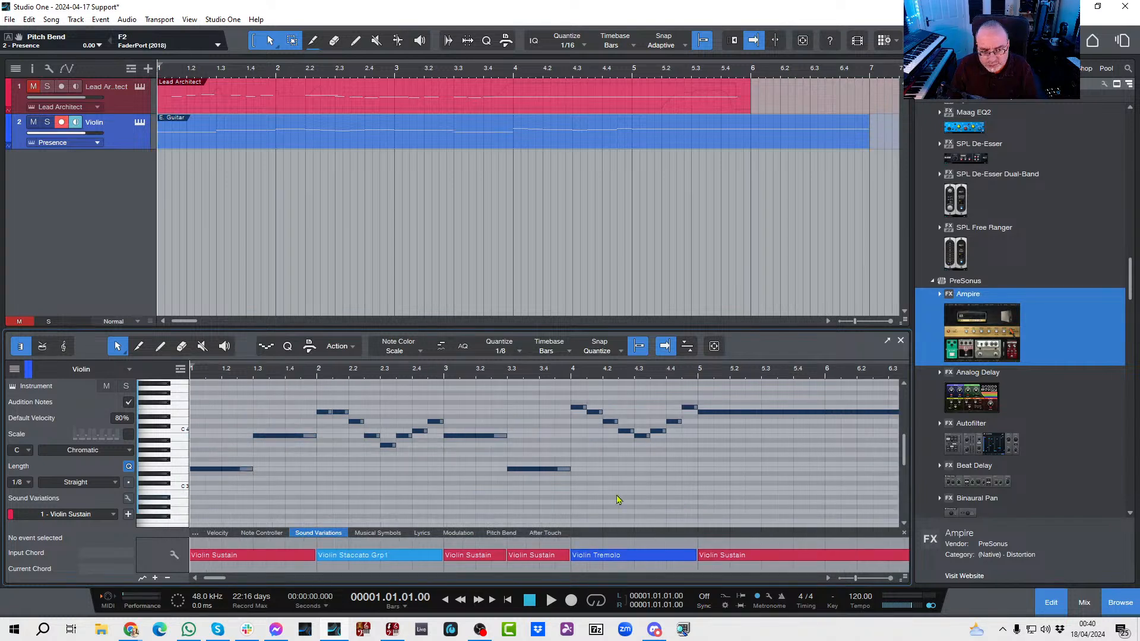
key("space")
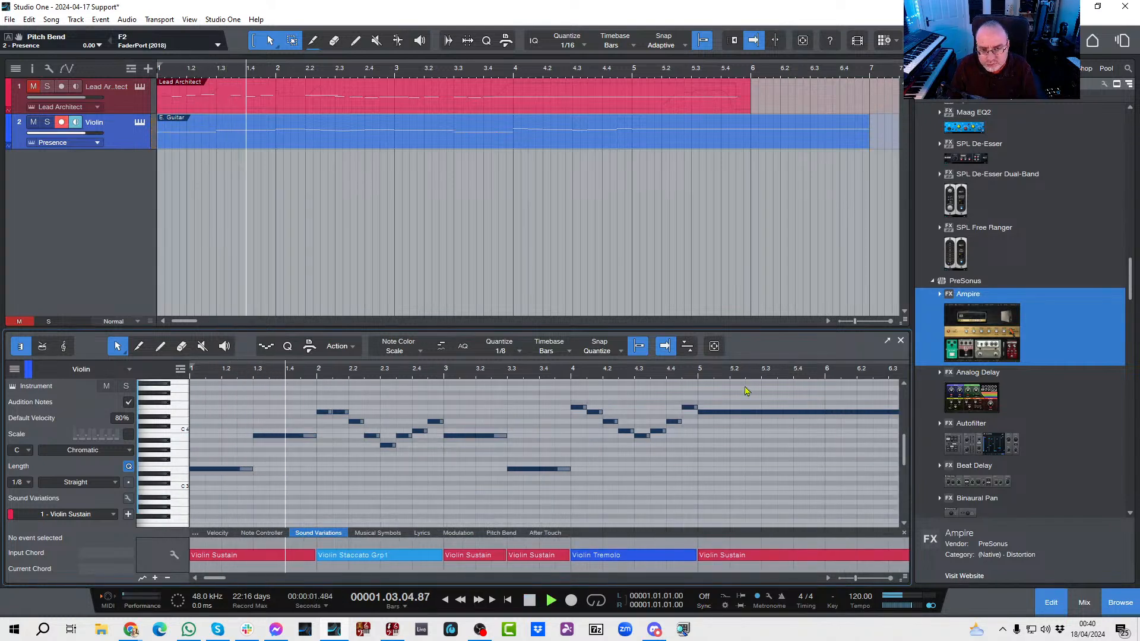
Step: Close the note editor and reopen the violin part in the score view
left_click(899, 341)
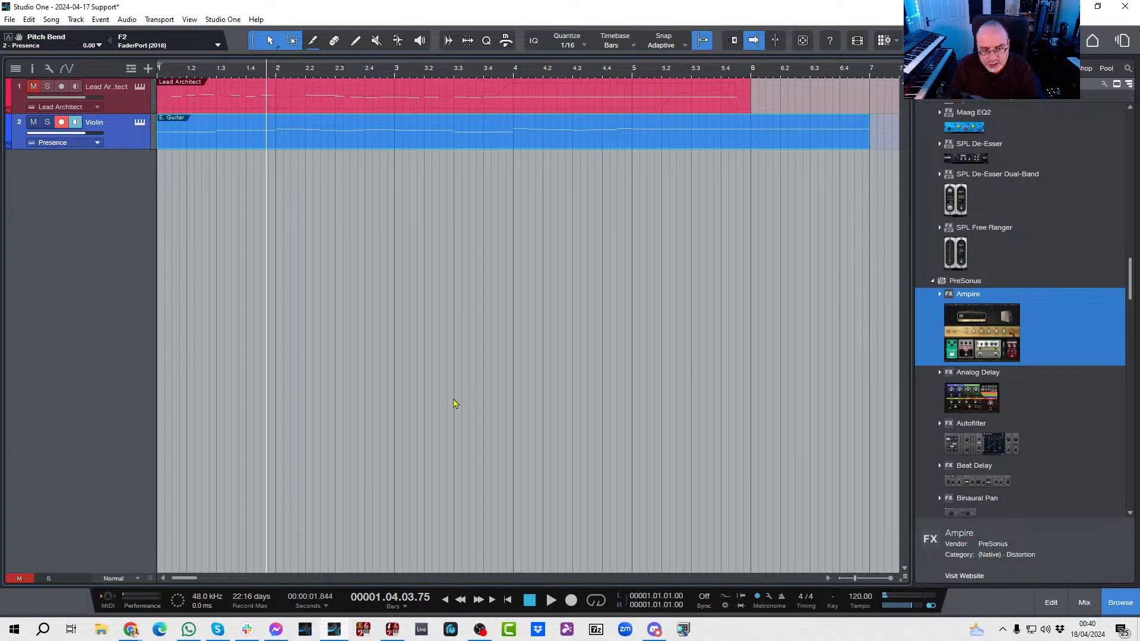
double_click(323, 146)
left_click(65, 346)
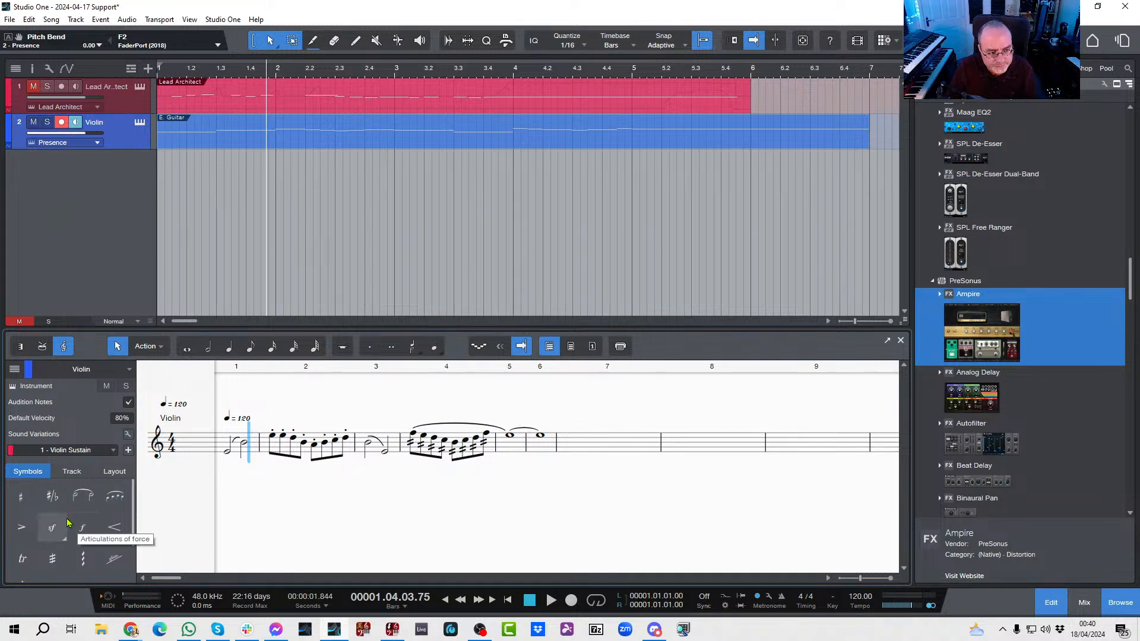
Step: Add a mezzopiano (mp) dynamic marking under the first note of bar 1 in the violin score
scroll(67, 522, "down", 3)
scroll(67, 522, "up", 1)
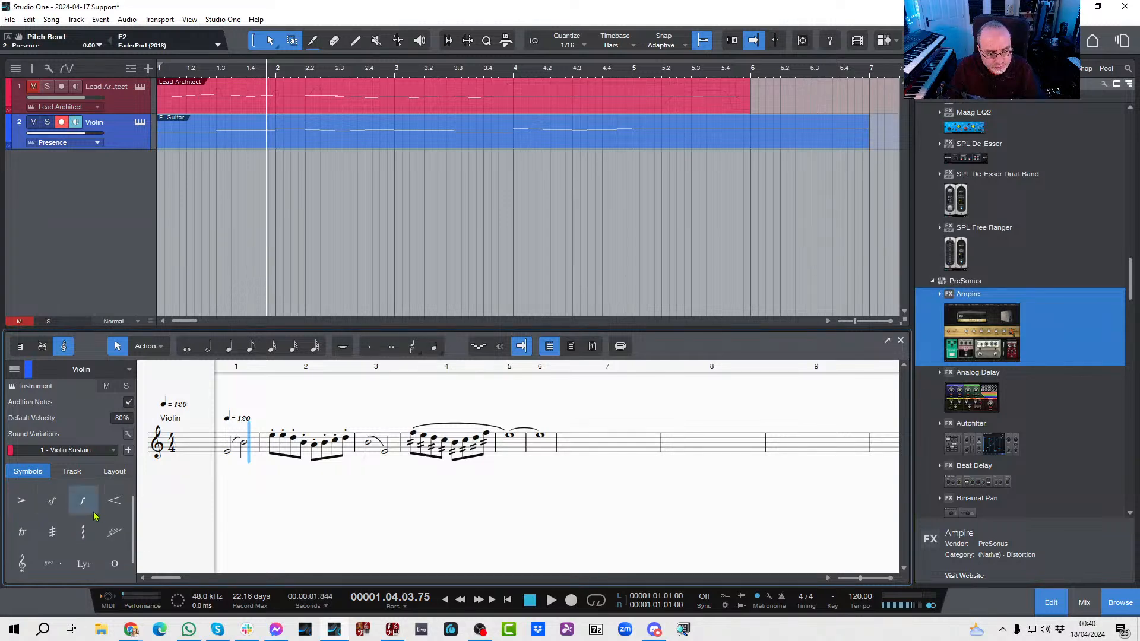
left_click(94, 516)
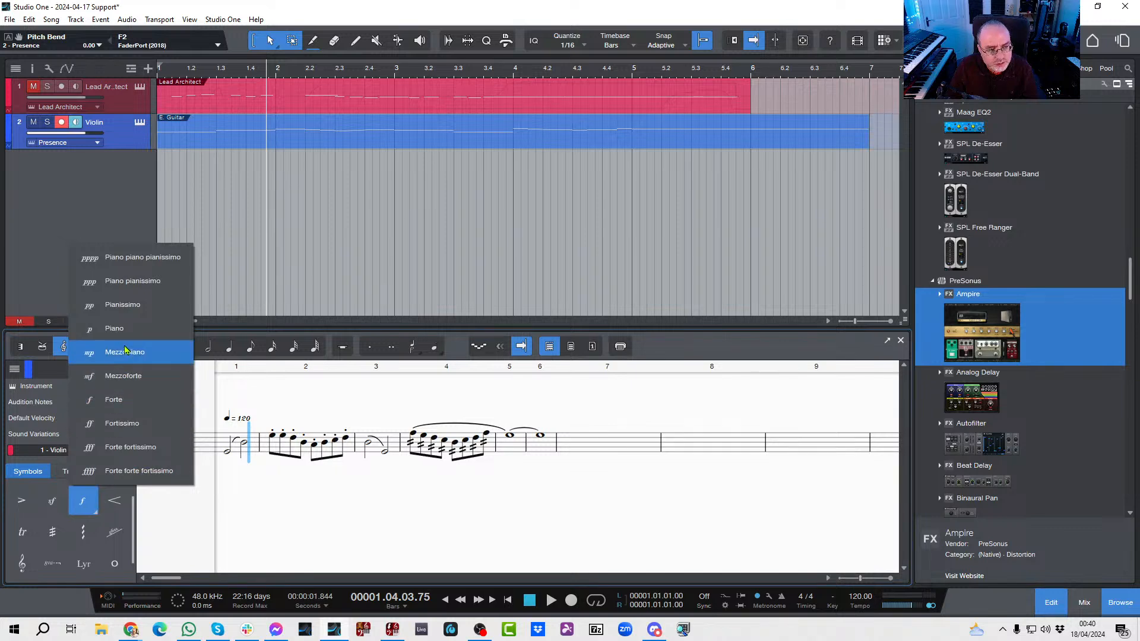
left_click(126, 352)
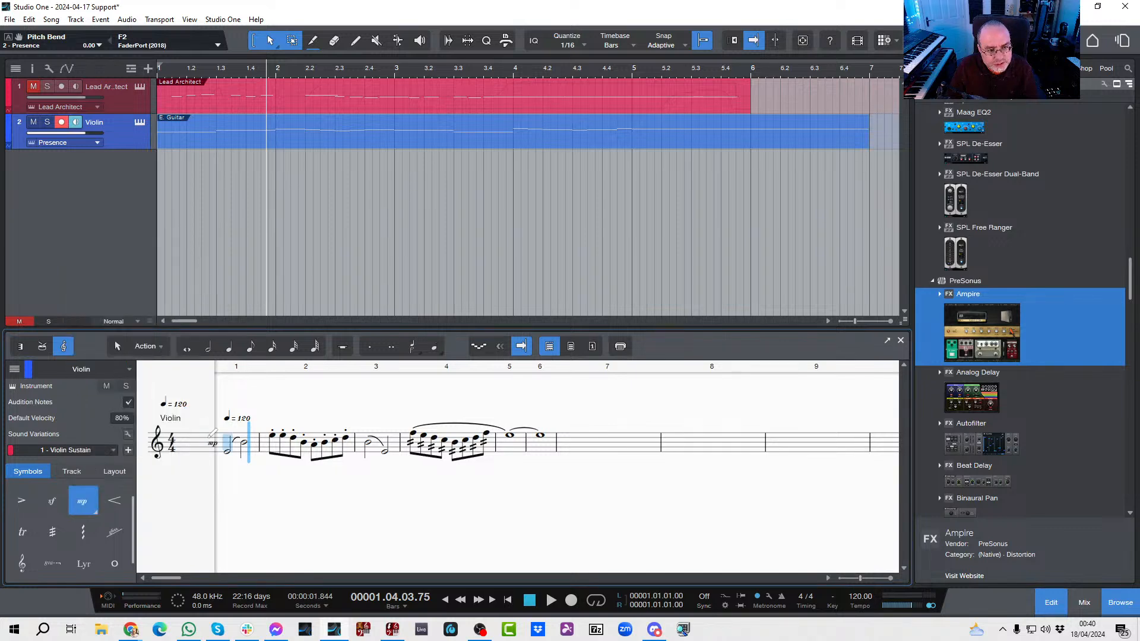
left_click(229, 464)
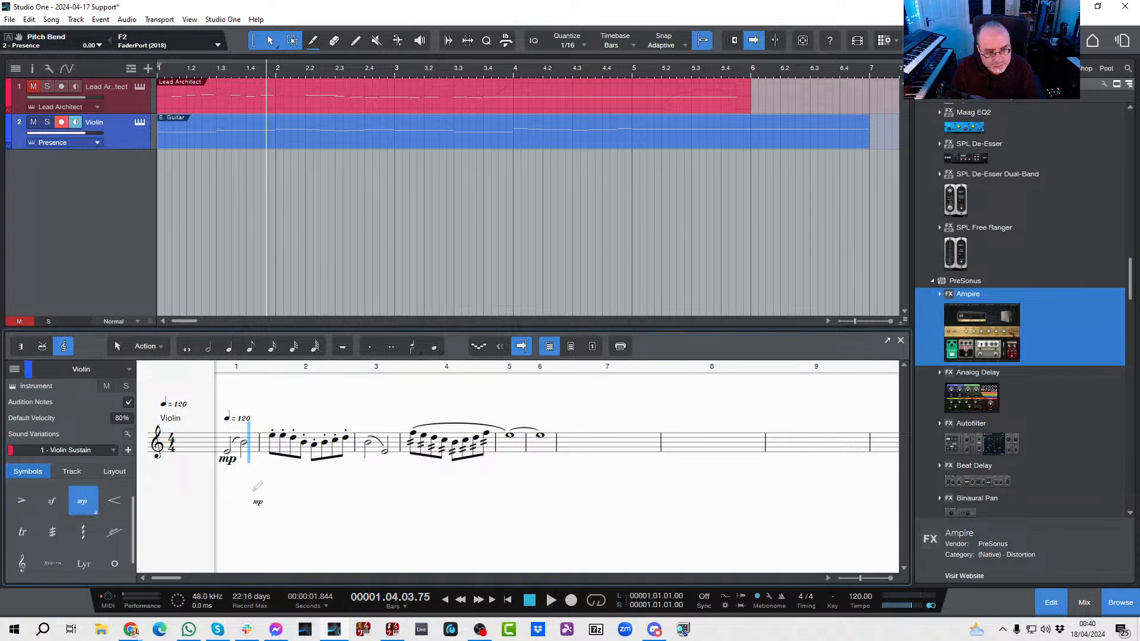
Step: Add a forte (f) dynamic marking under the first tremolo note of bar 4
left_click(456, 452)
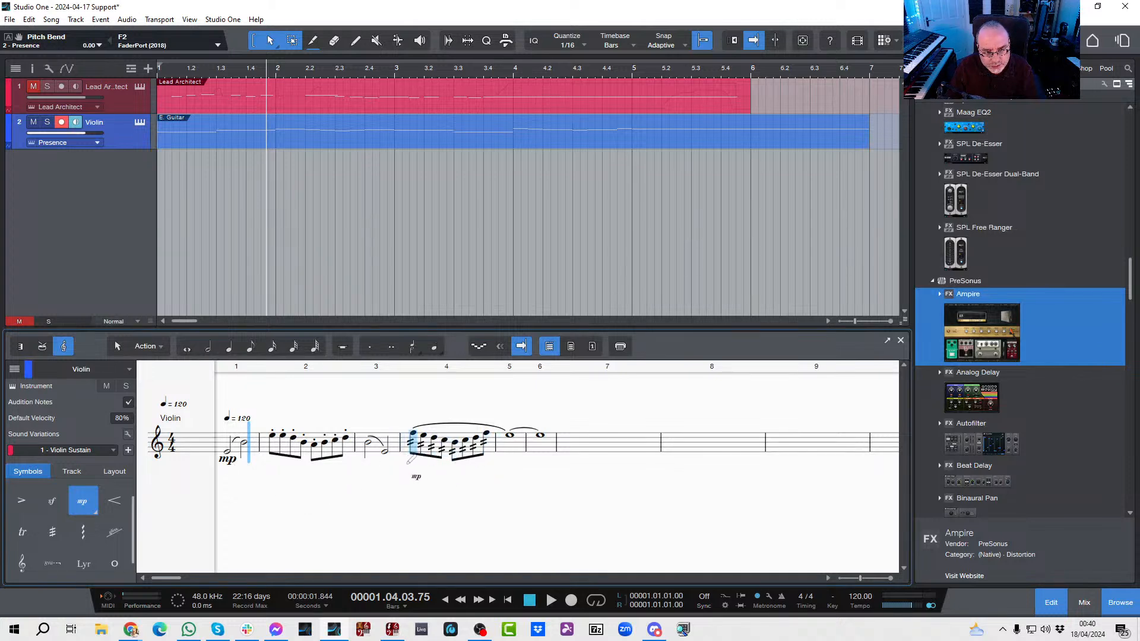
left_click(97, 517)
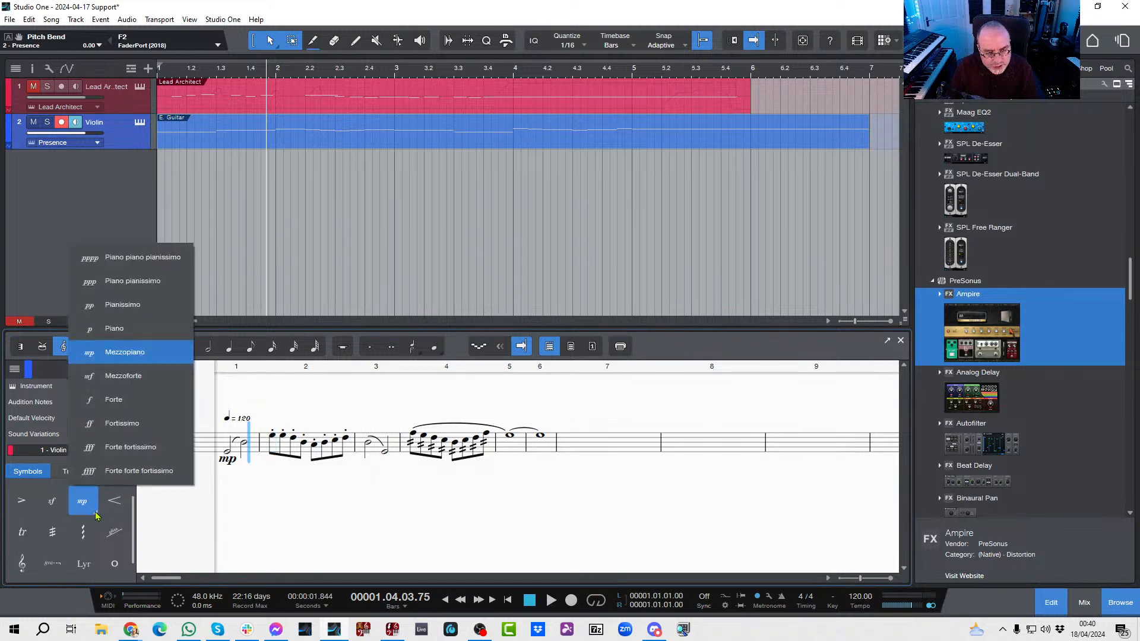
left_click(113, 400)
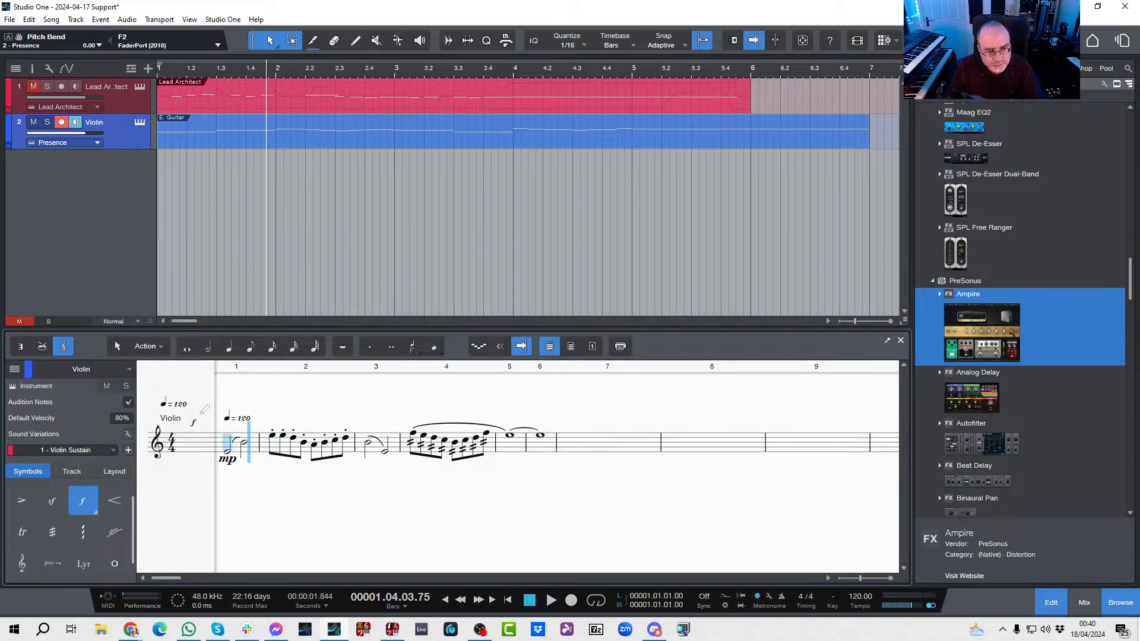
left_click(406, 463)
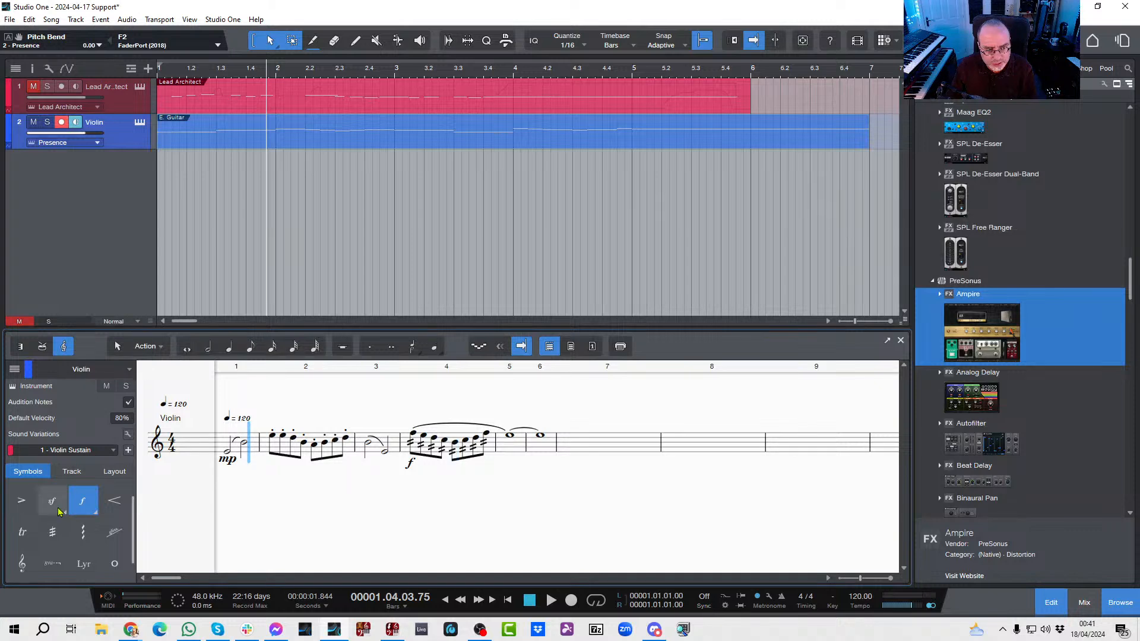
Step: Add a forte forte fortissimo (ffff) dynamic marking under the long note of bar 5
left_click(95, 514)
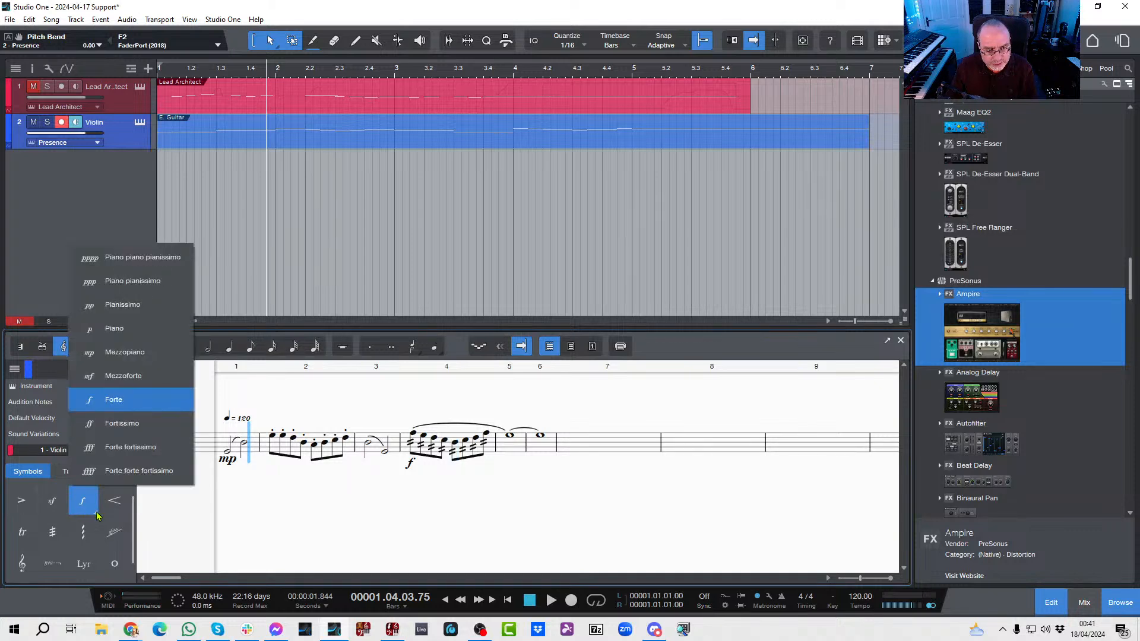
left_click(109, 472)
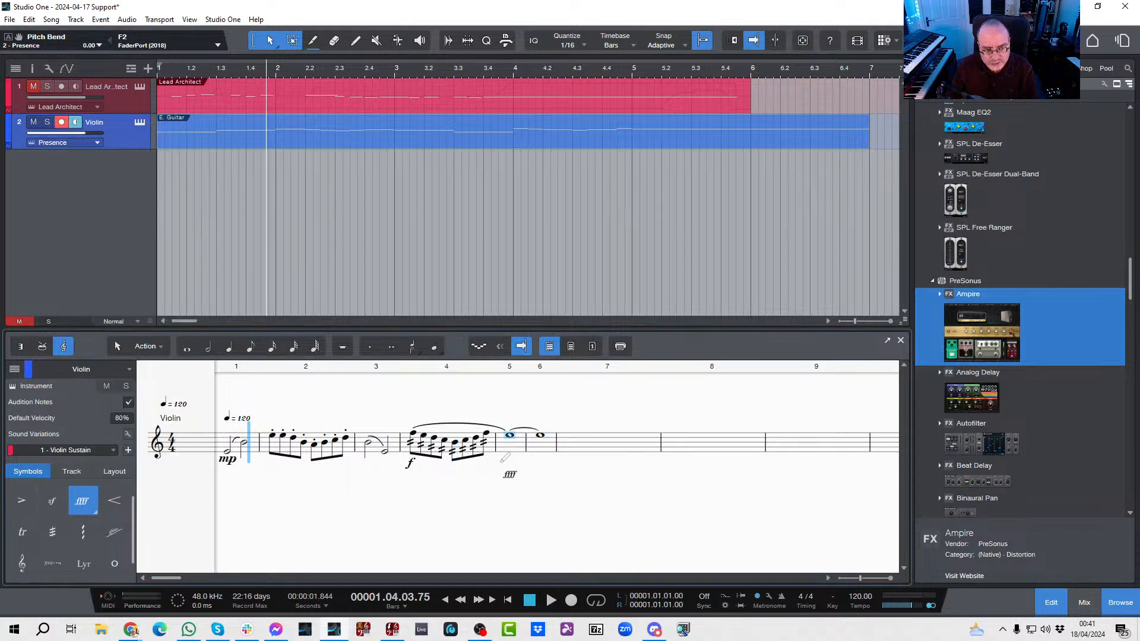
left_click(506, 460)
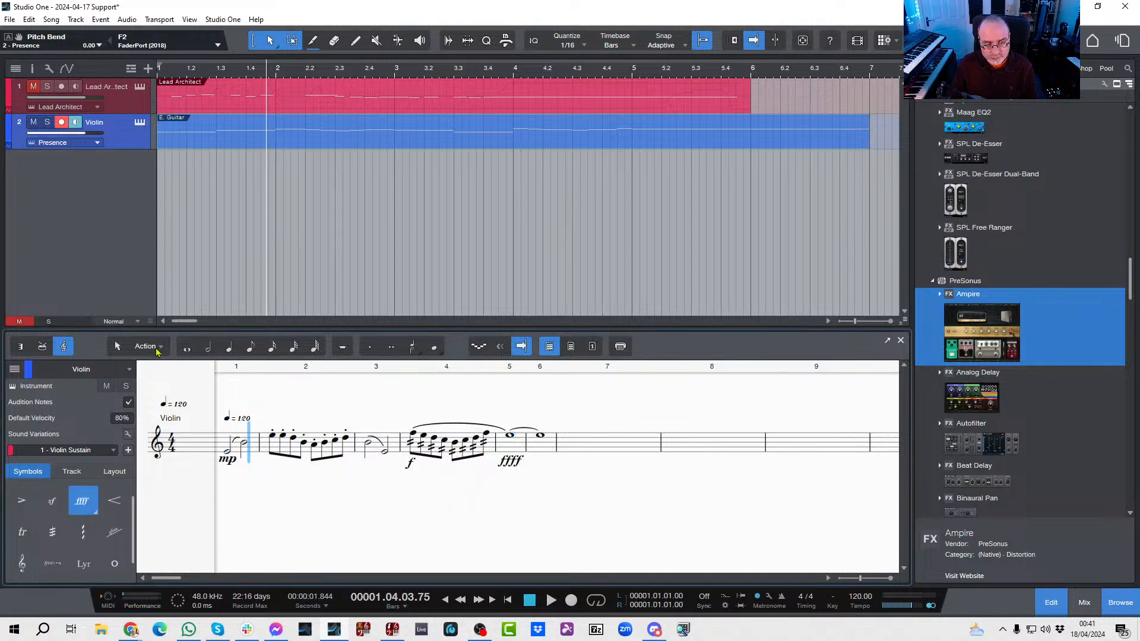
Step: Switch back to the Arrow tool and play the violin part through to hear the dynamic markings
left_click(118, 347)
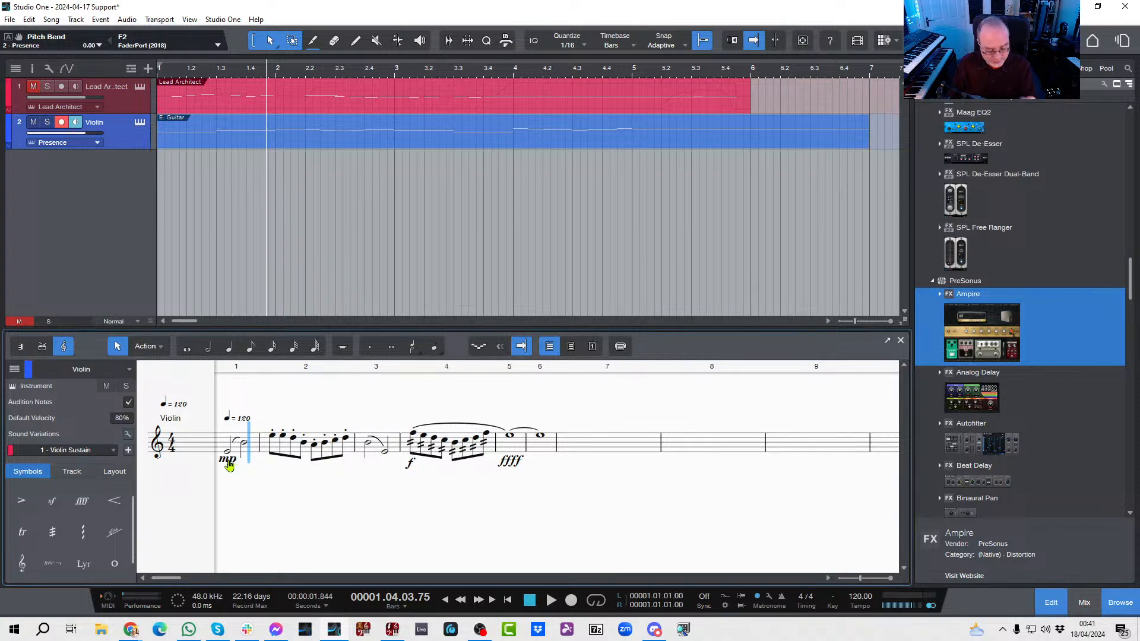
key("space")
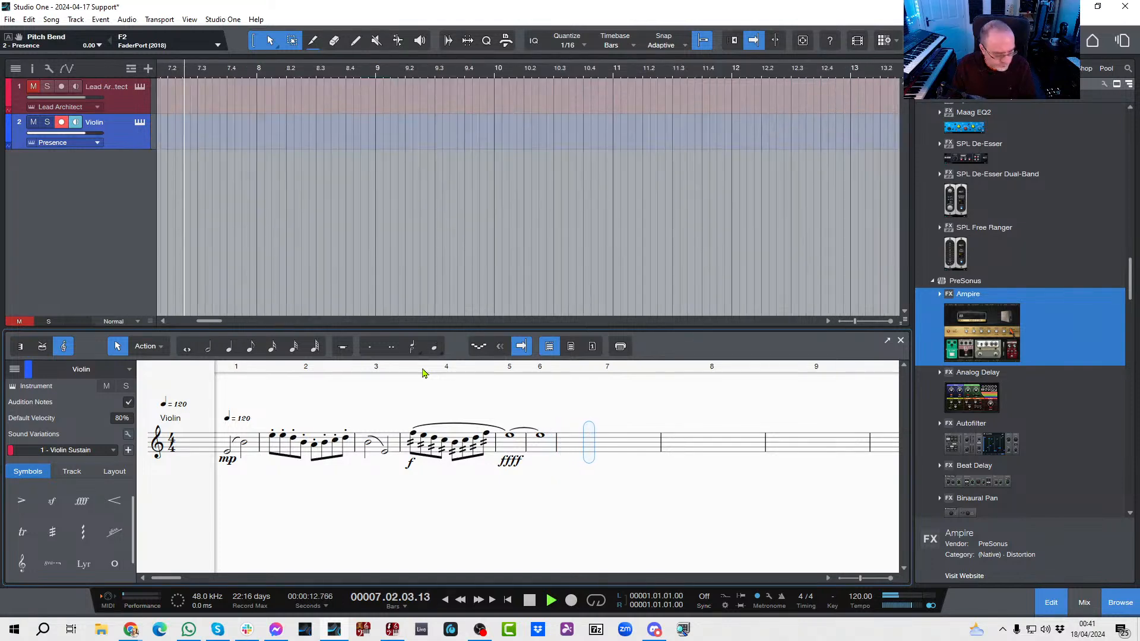
key("space")
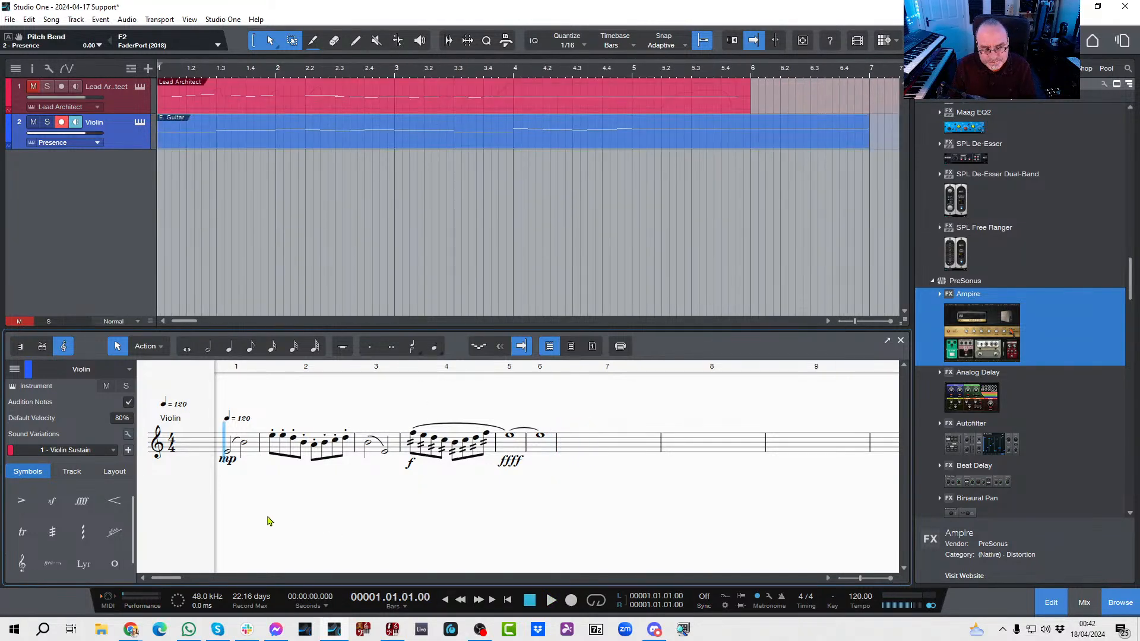
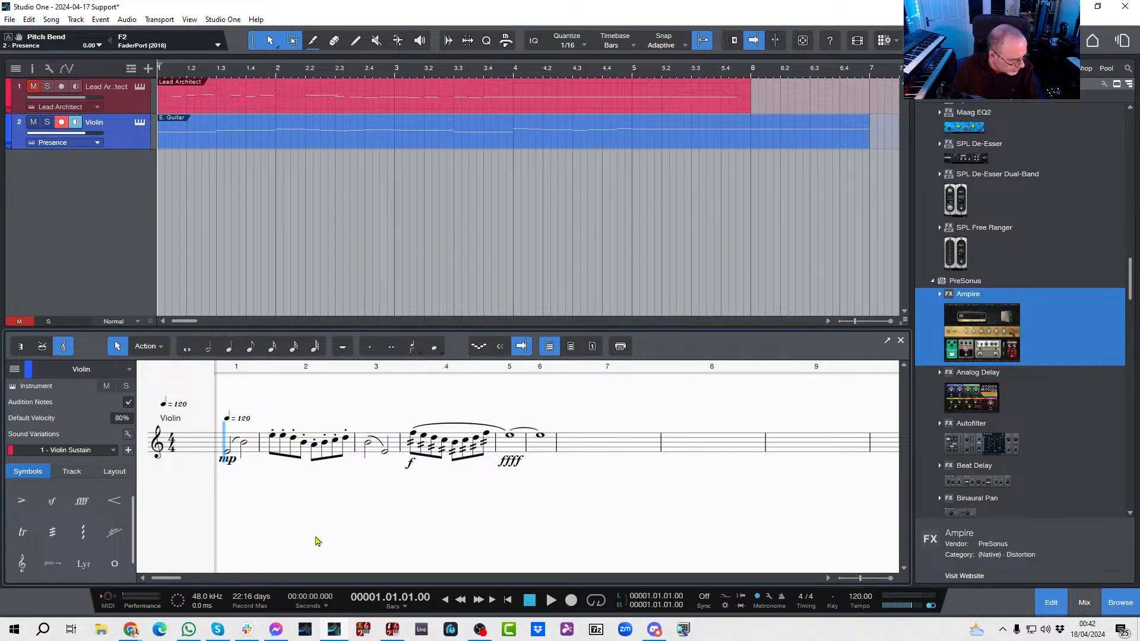
Step: Load the Violin Section preset from PSO Classic Orchestra's PSO Classic Strings into the Violin track's Presence instrument and close its window
left_click(141, 126)
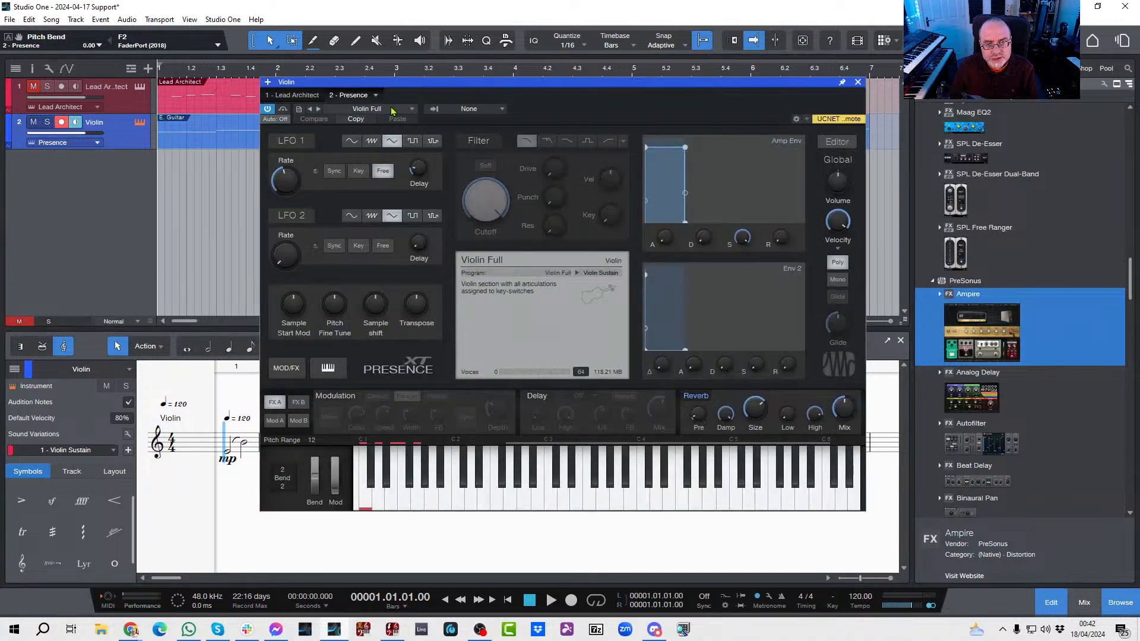
left_click(391, 111)
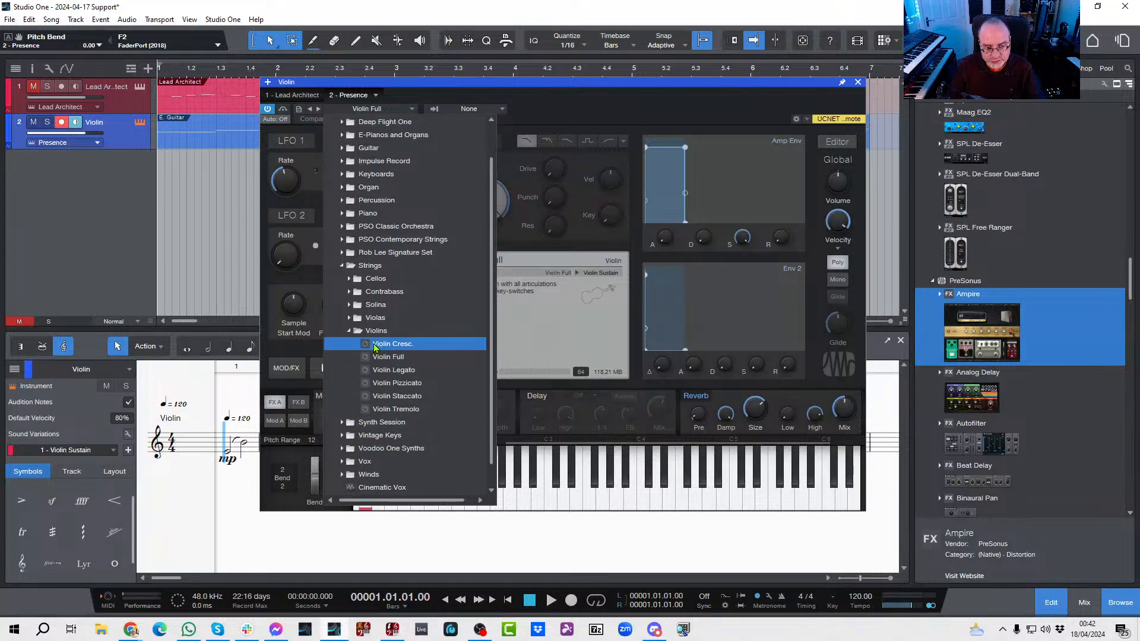
left_click(349, 335)
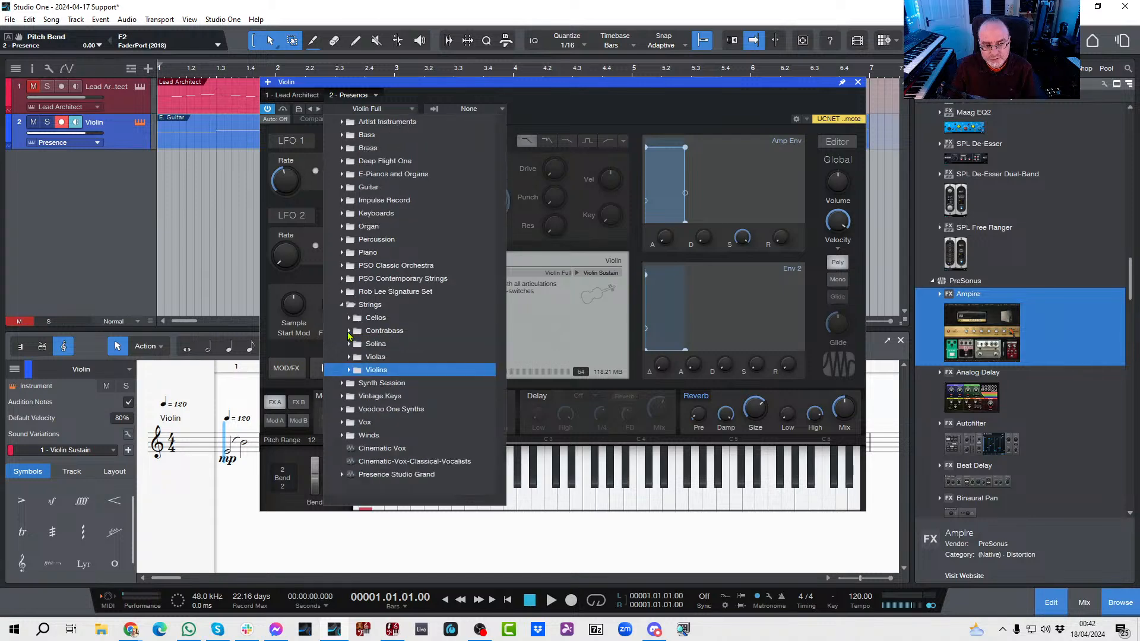
left_click(343, 266)
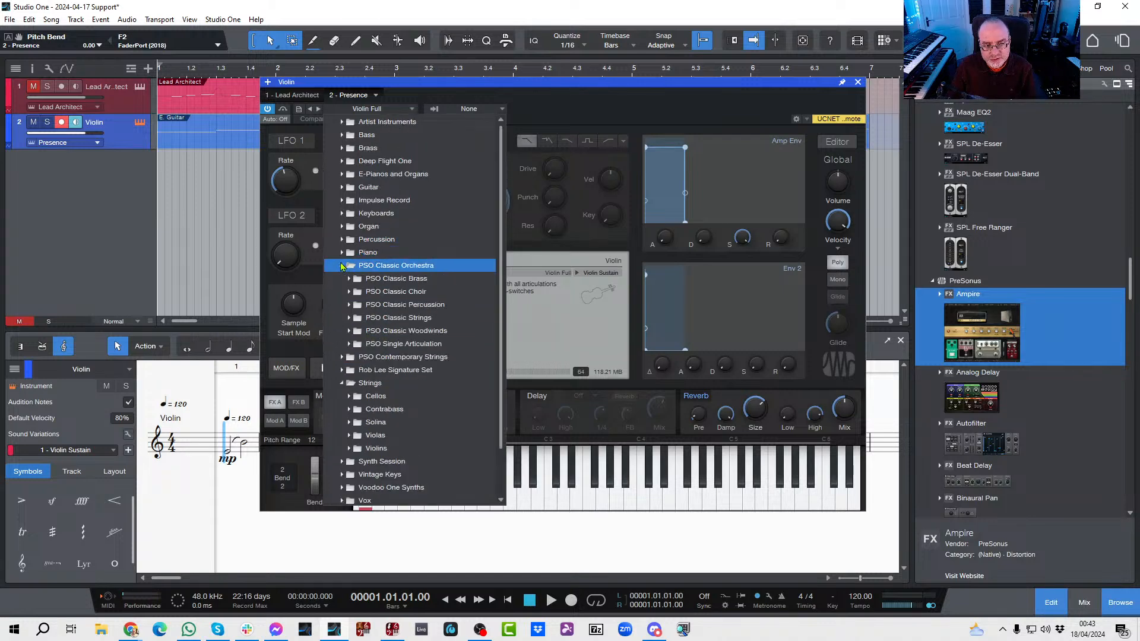
left_click(349, 319)
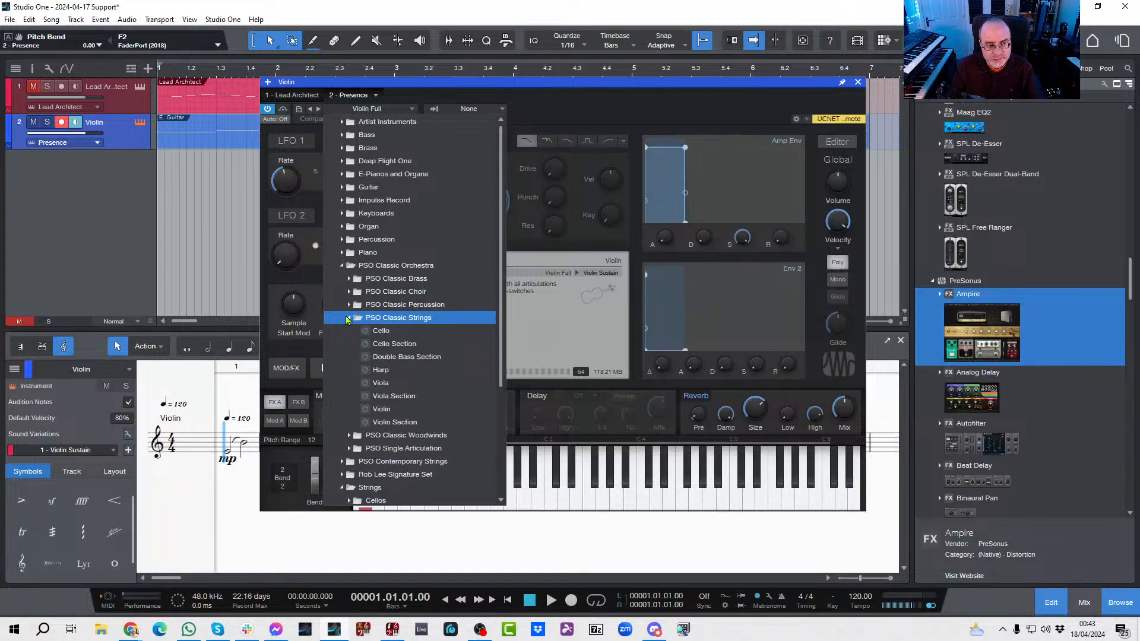
double_click(383, 423)
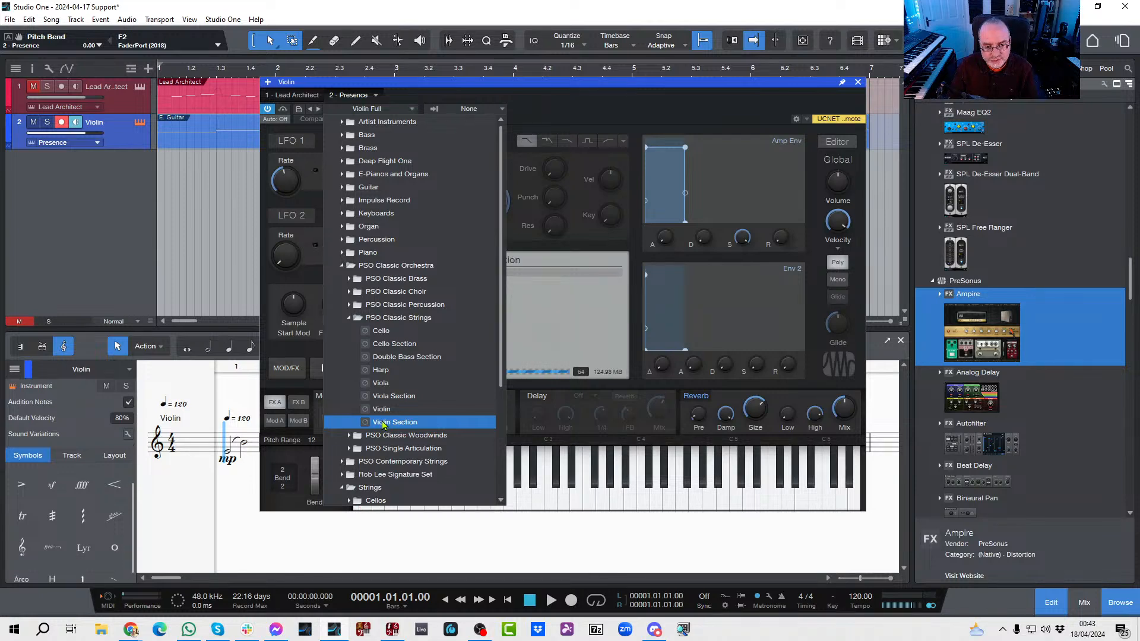
left_click(713, 114)
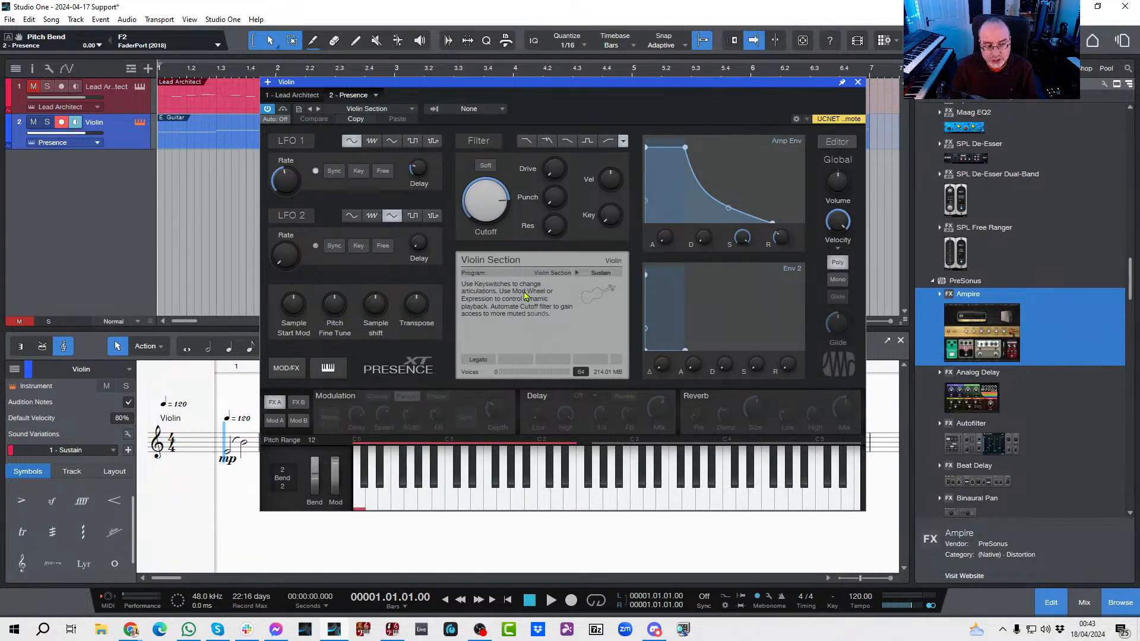
left_click(857, 83)
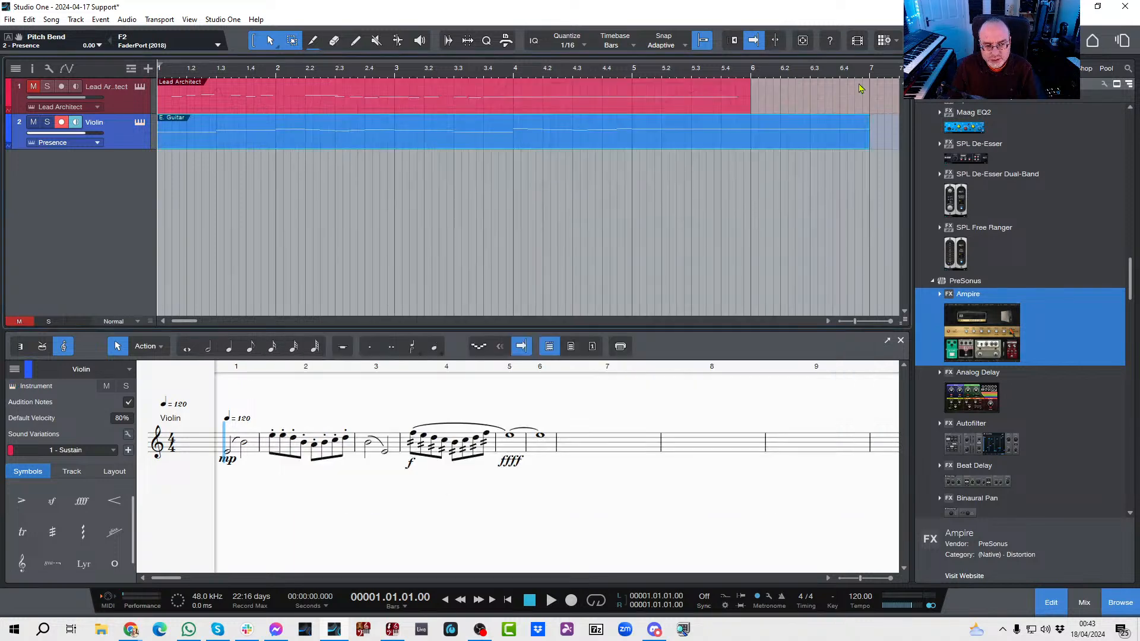
Step: Show the violin part in the piano view and play its opening bars to hear the current sound variations
left_click(22, 349)
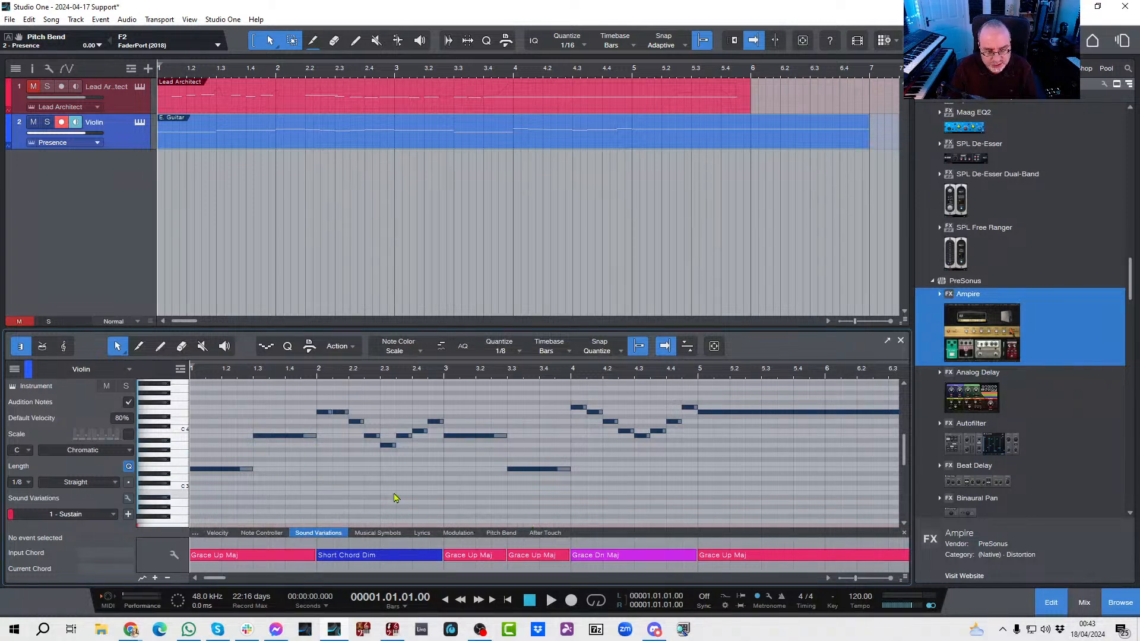
key("space")
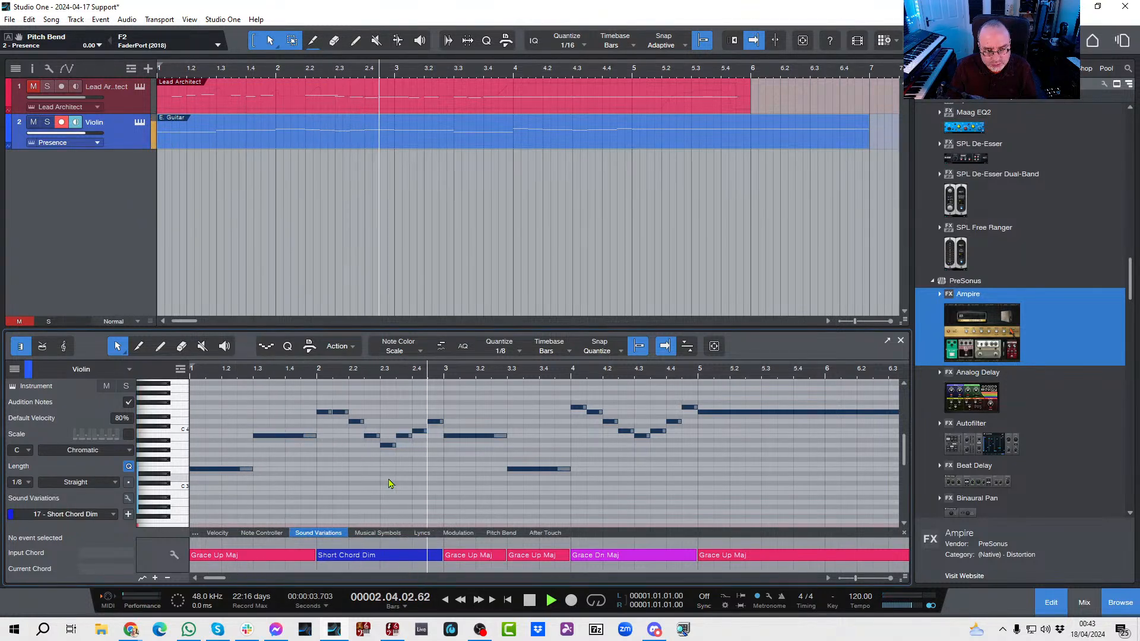
key("space")
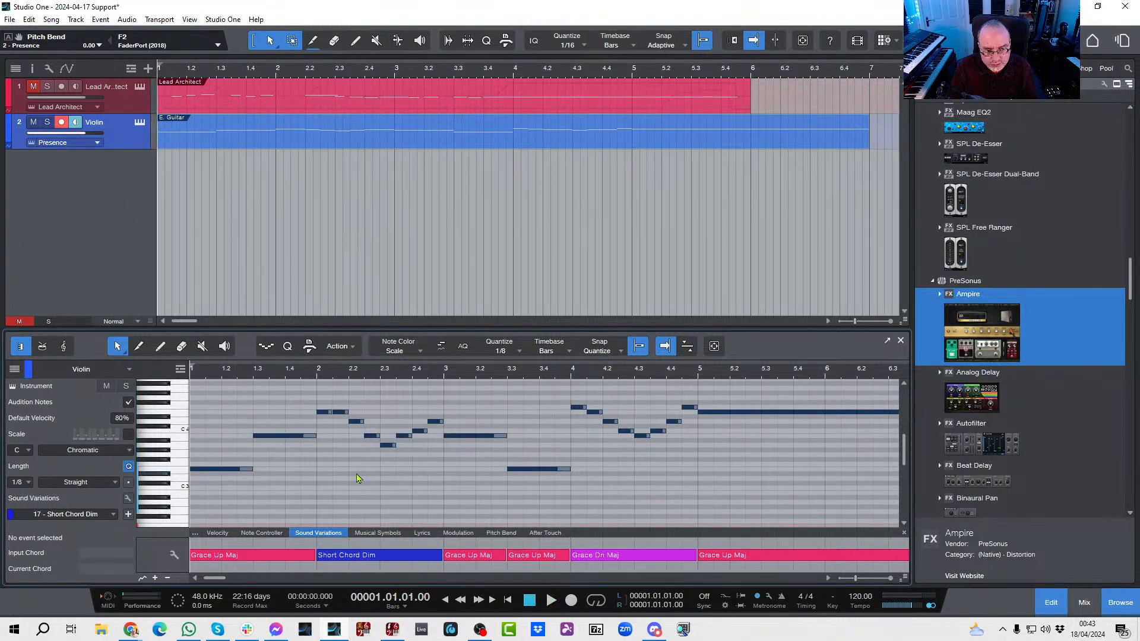
Step: Apply the Sustain sound variation to bar 1 and the Staccato variation to bar 2 of the violin part
right_click(232, 558)
mouse_move(275, 605)
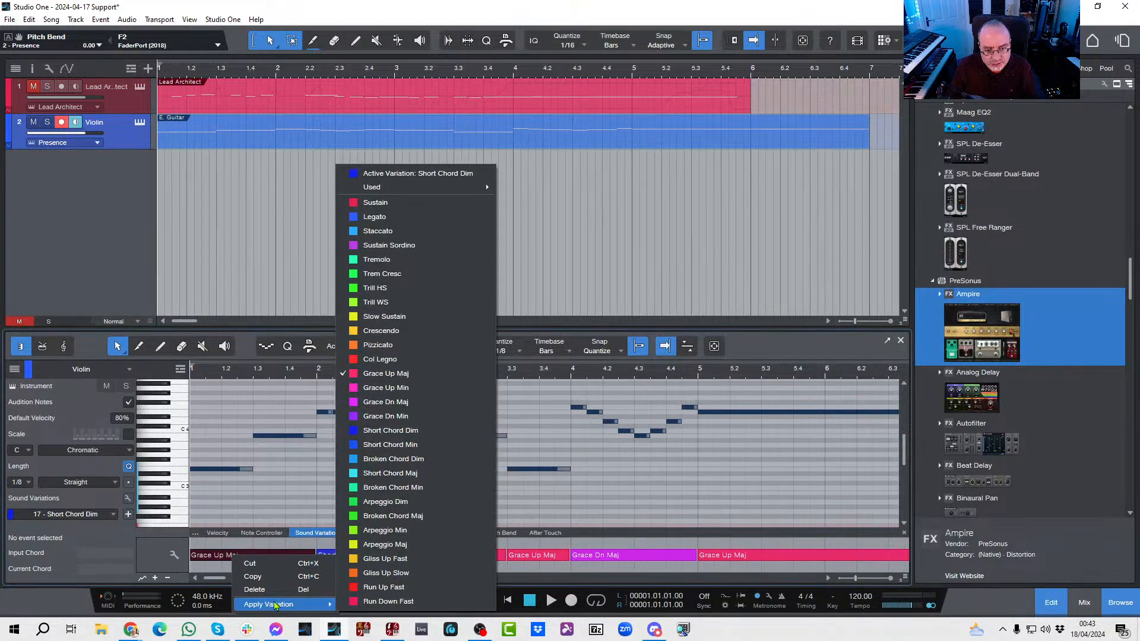
left_click(383, 203)
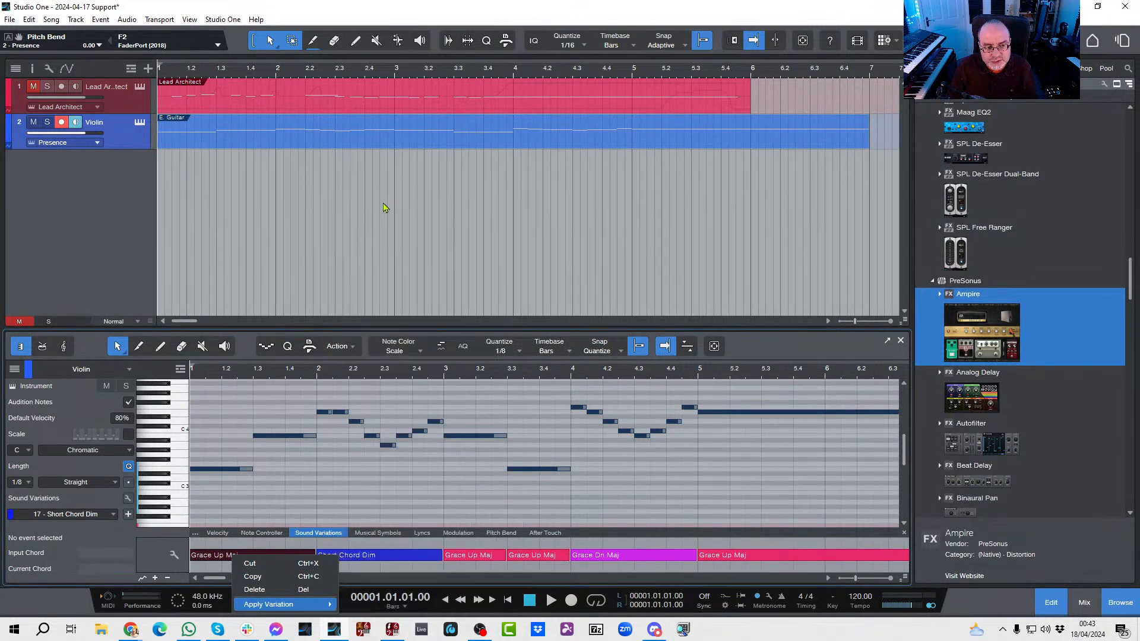
right_click(350, 559)
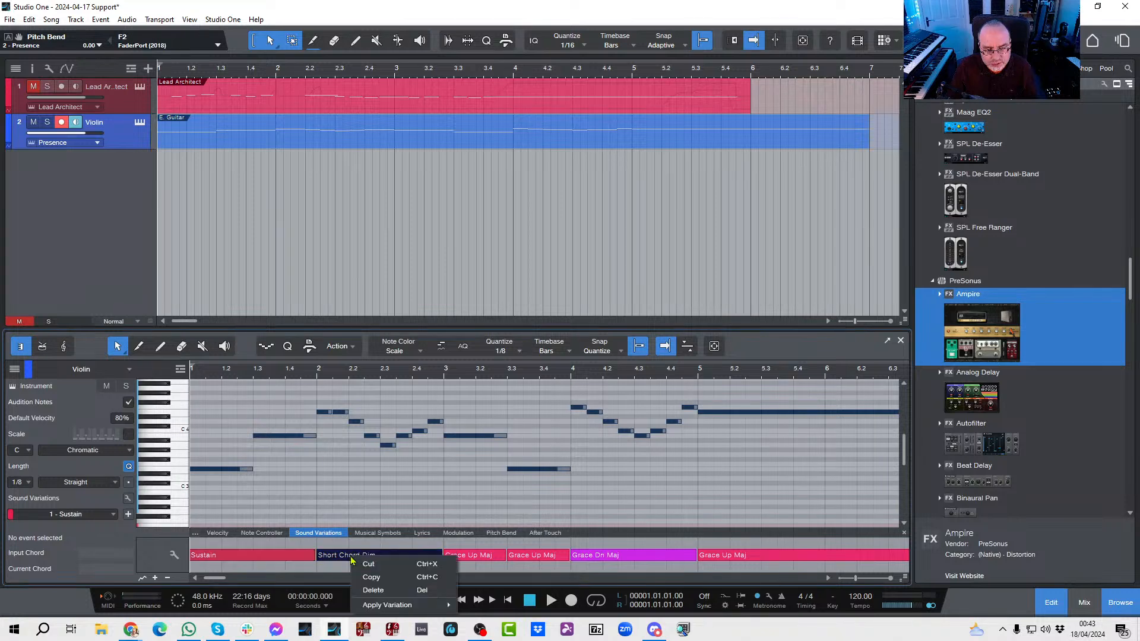
mouse_move(384, 604)
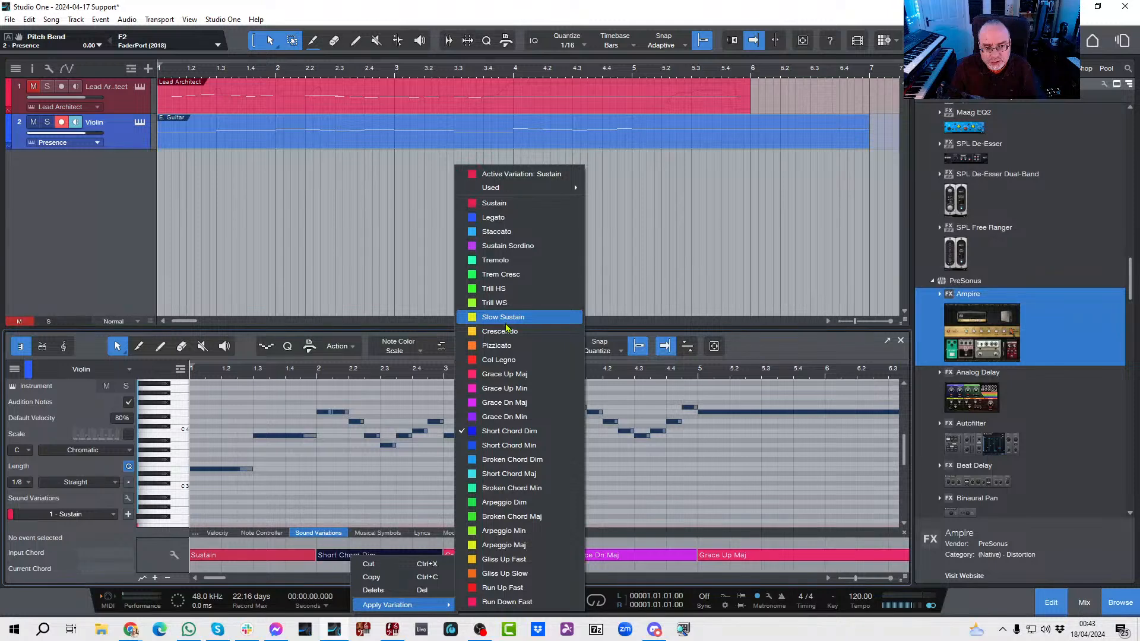
left_click(498, 232)
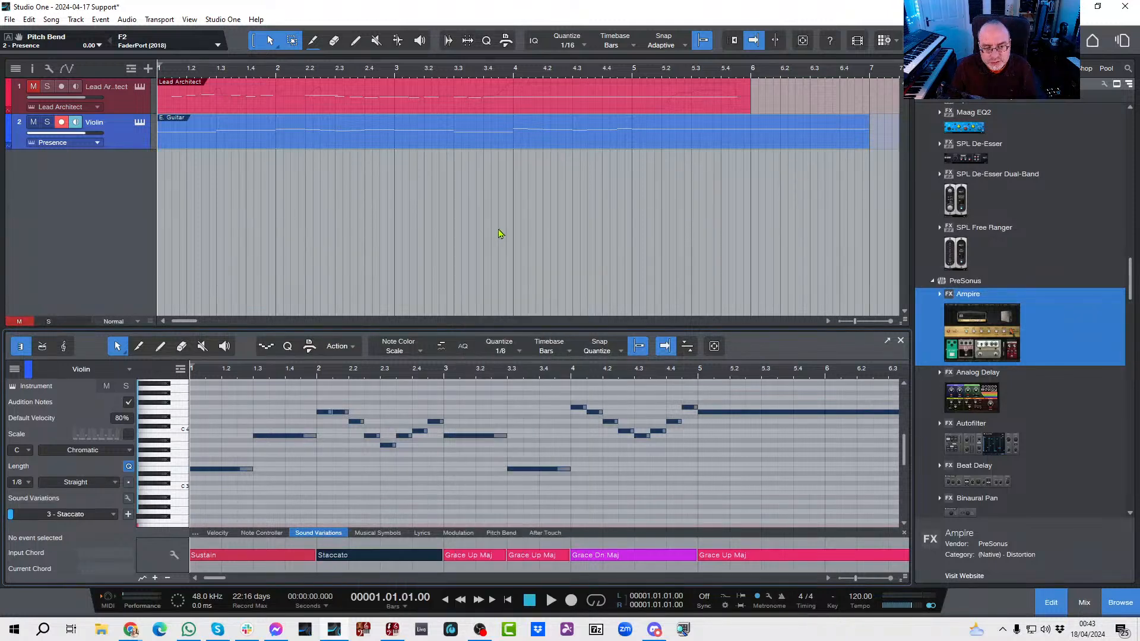
Step: Change both sound variation segments in bar 3 to Legato
left_click(468, 558)
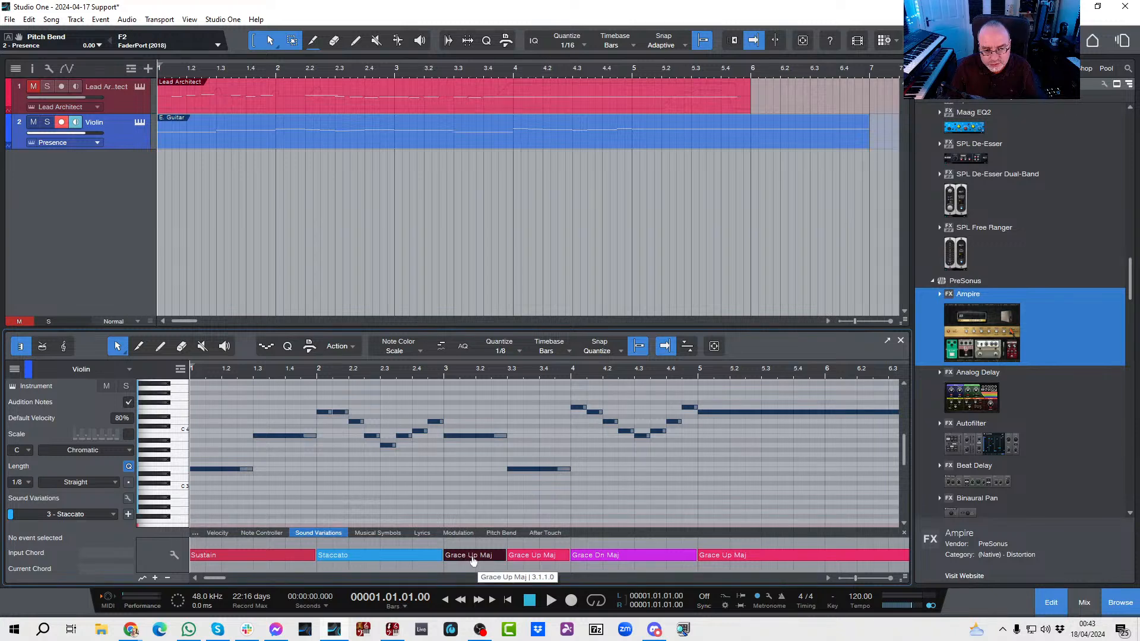
right_click(473, 560)
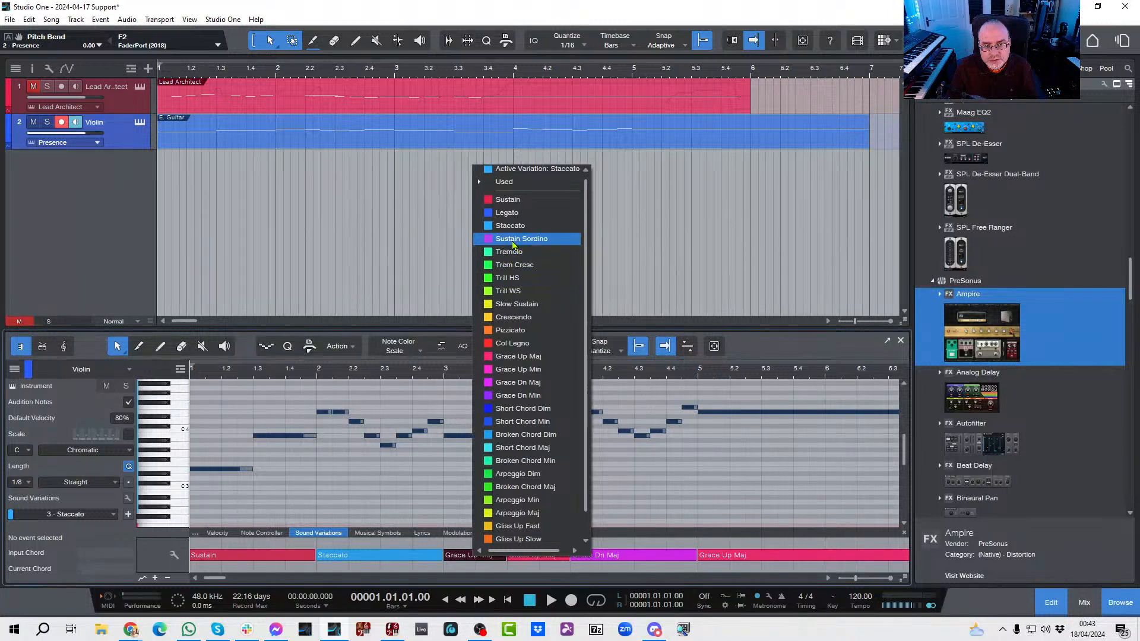
left_click(513, 214)
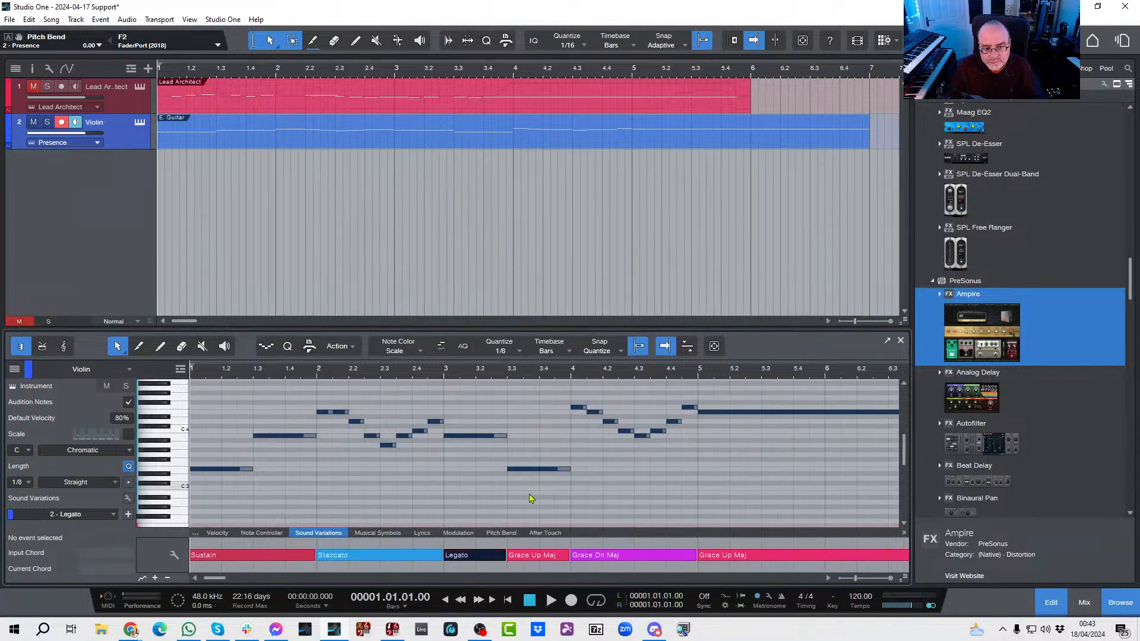
left_click(533, 556)
right_click(533, 559)
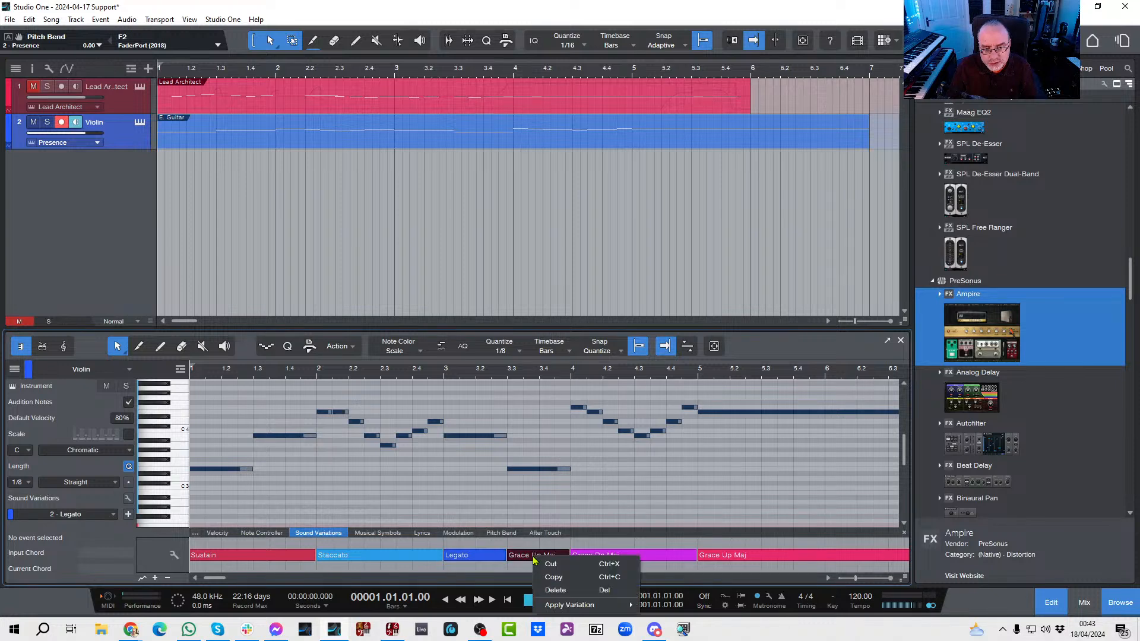
mouse_move(570, 604)
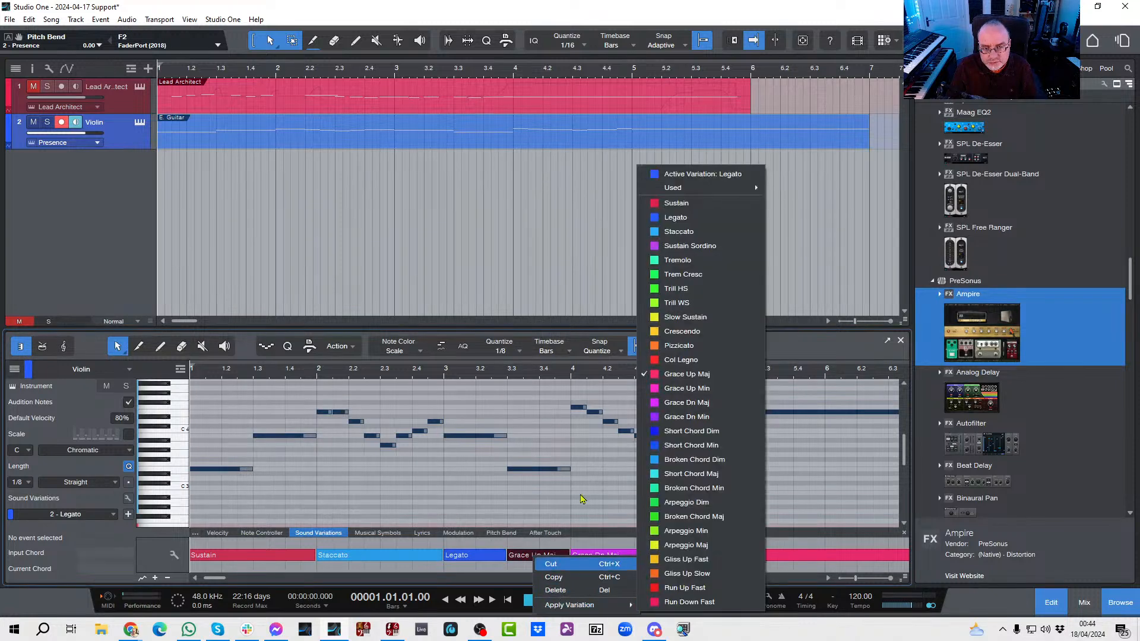
left_click(688, 219)
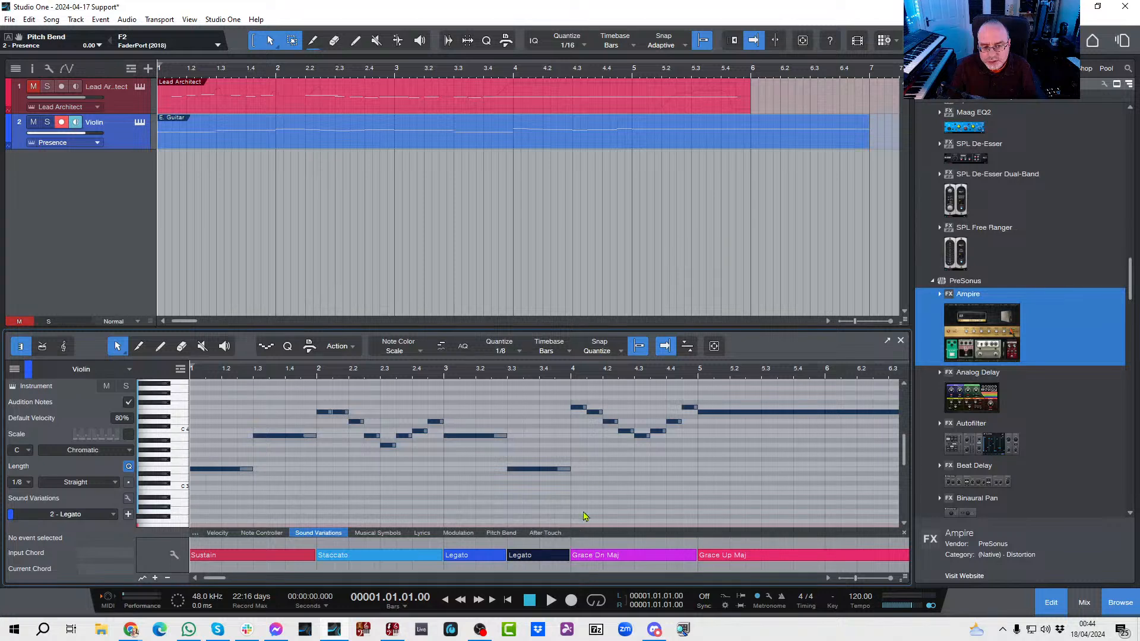
Step: Apply the Pizzicato sound variation to bar 4 and the Crescendo variation to the long note from bar 5
right_click(603, 560)
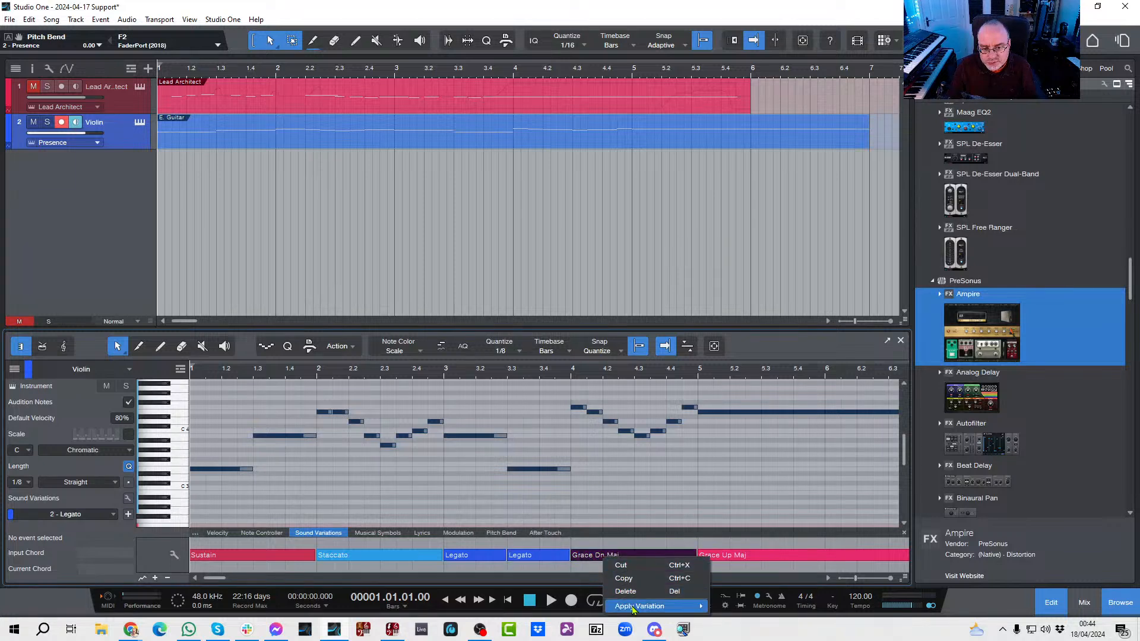
mouse_move(641, 605)
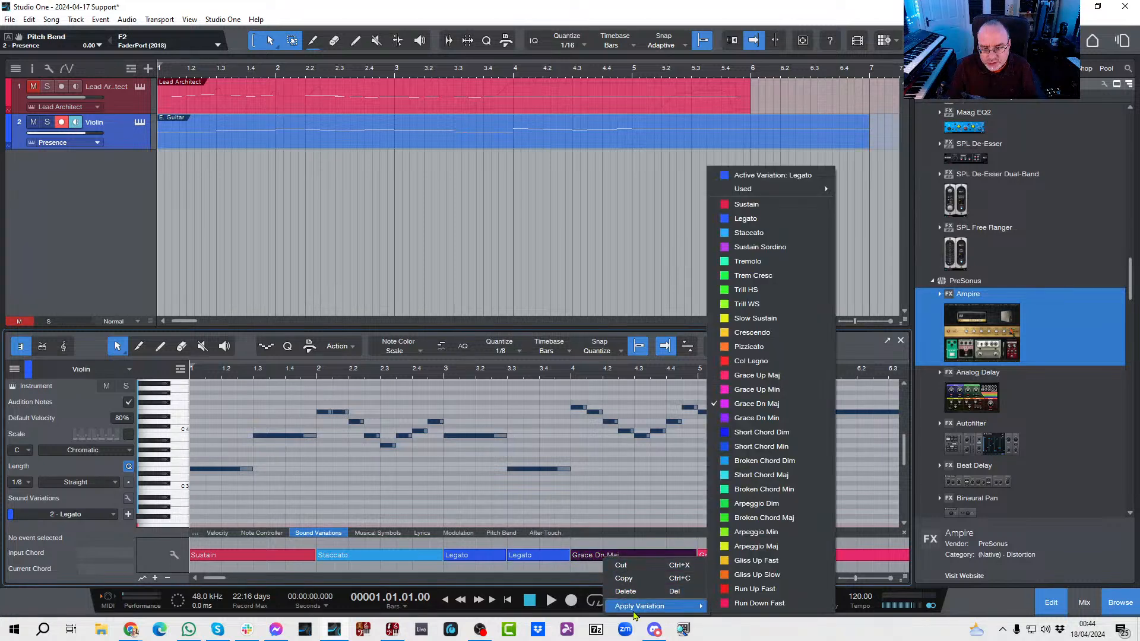
left_click(749, 346)
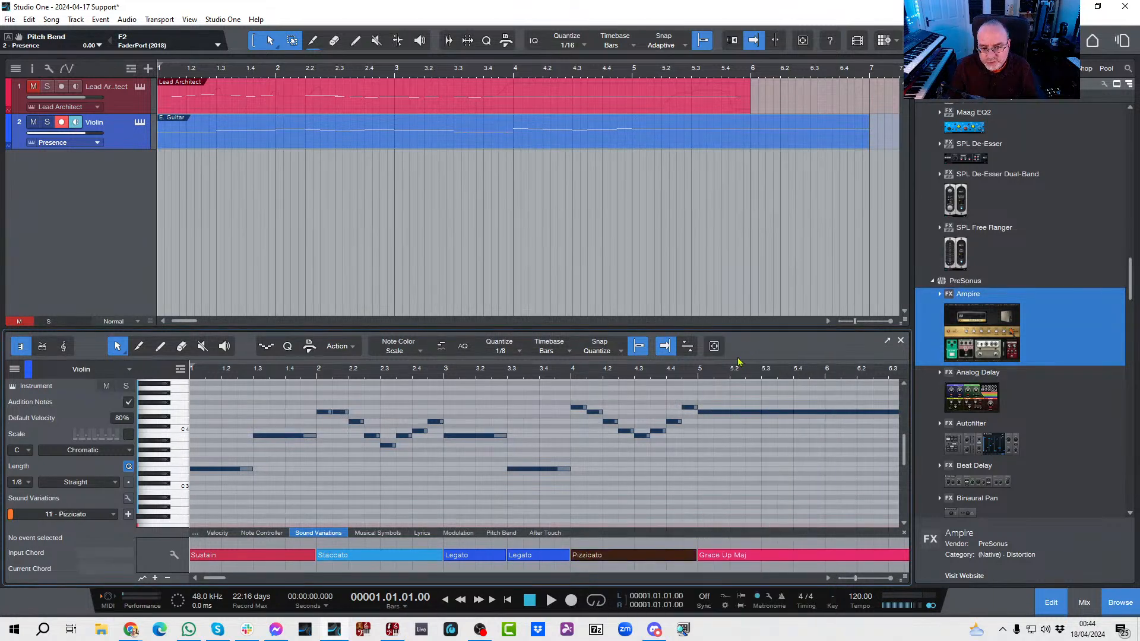
right_click(727, 558)
mouse_move(743, 606)
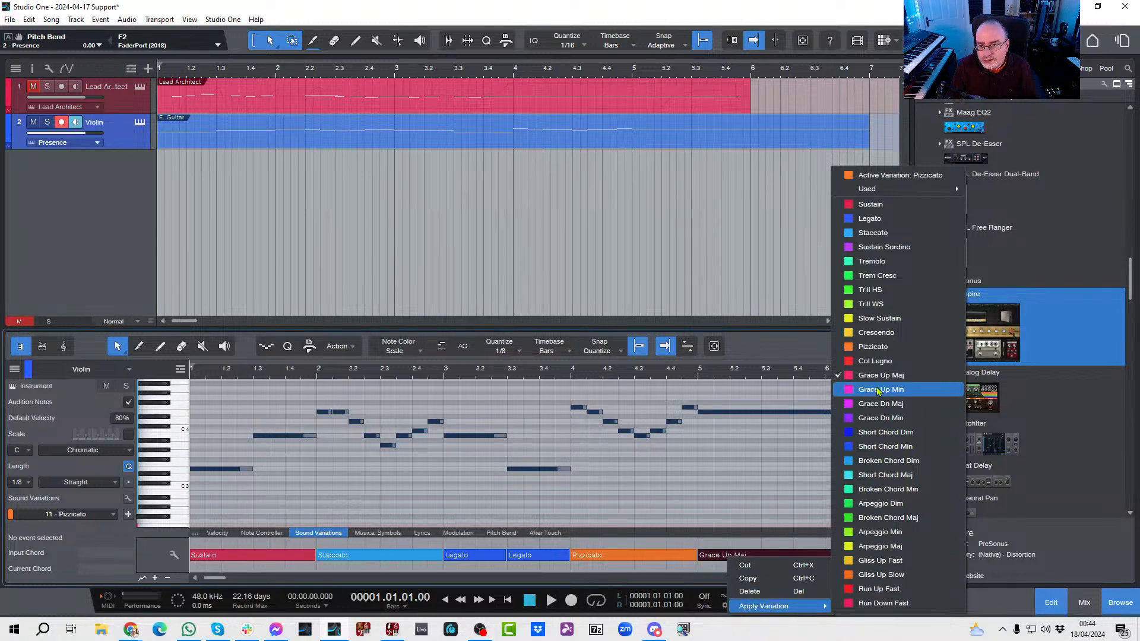
left_click(883, 337)
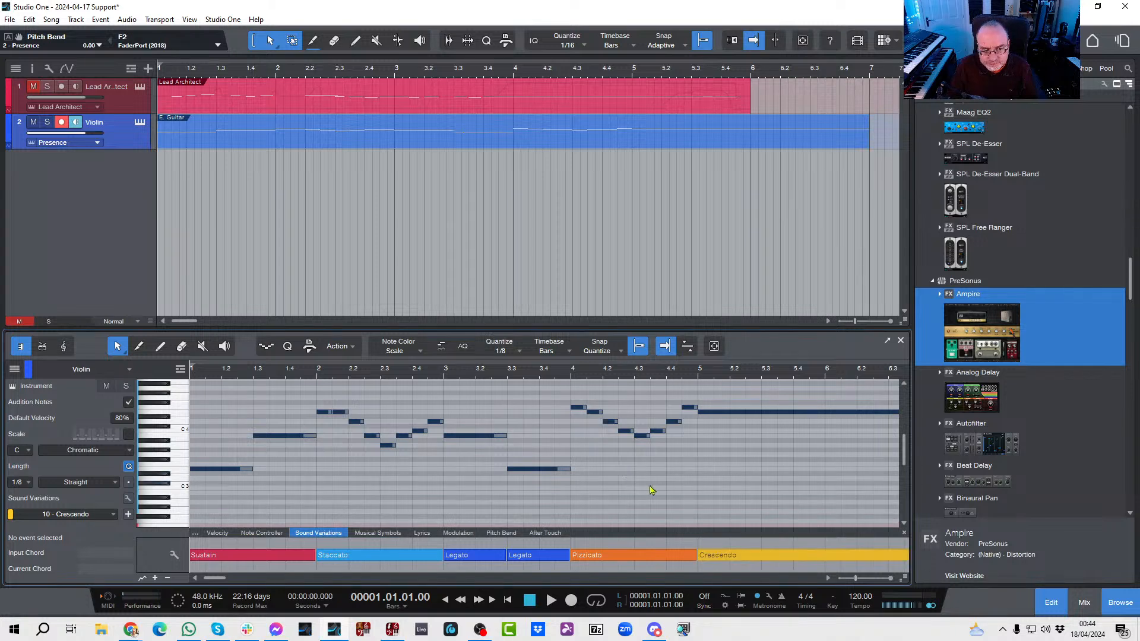
Step: Play the violin part from the start, then replay it from just before bar 4 to check the pizzicato passage
key("space")
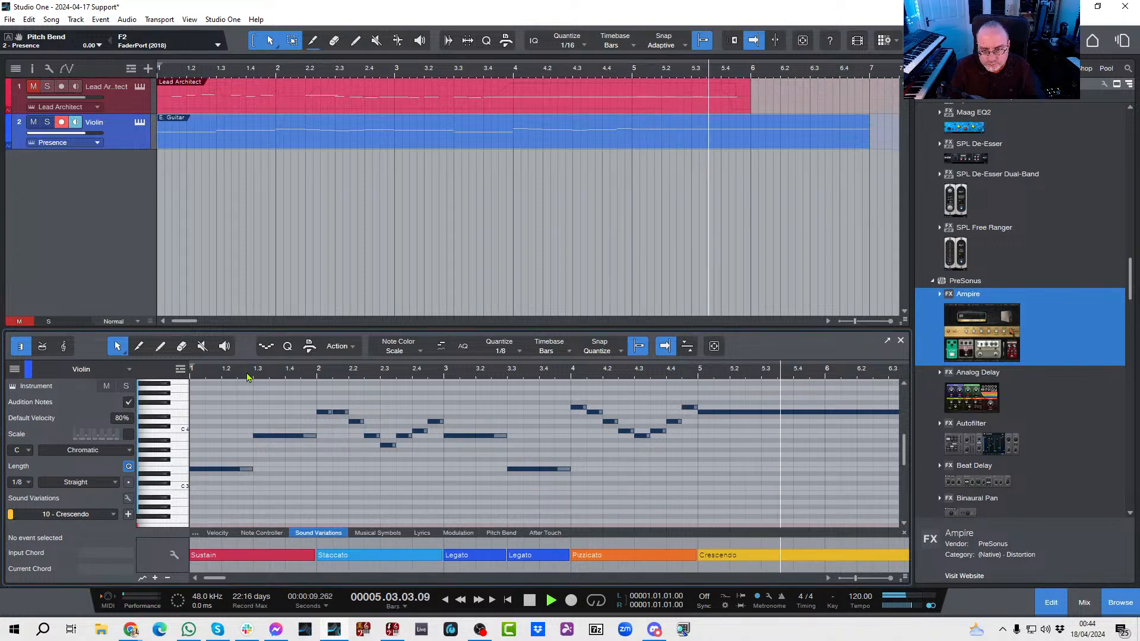
key("space")
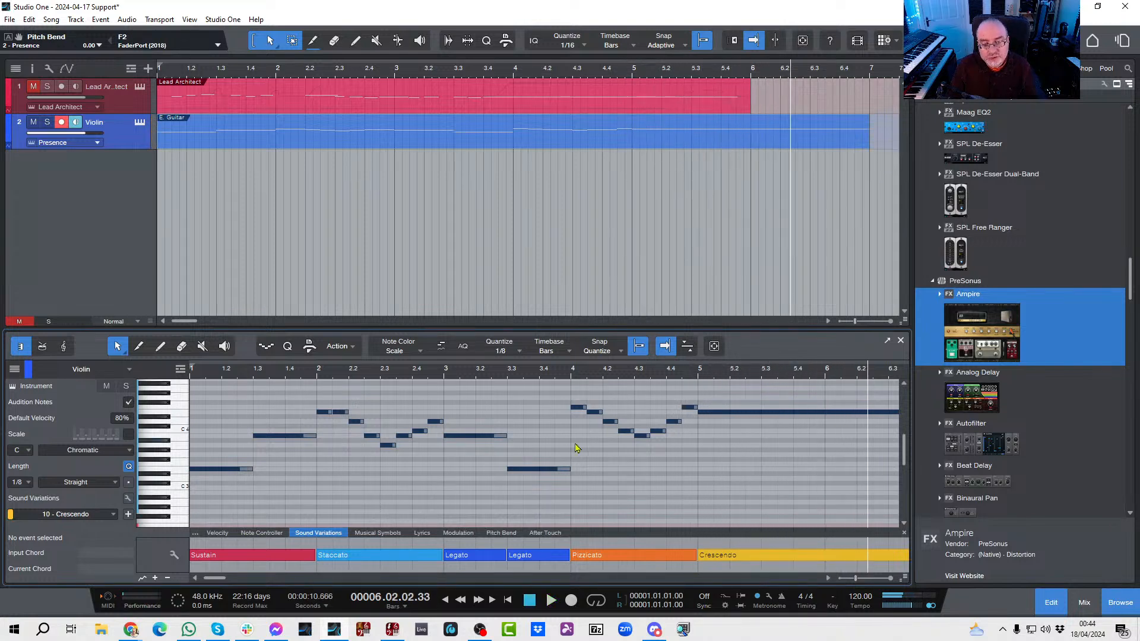
left_click(562, 373)
key("space")
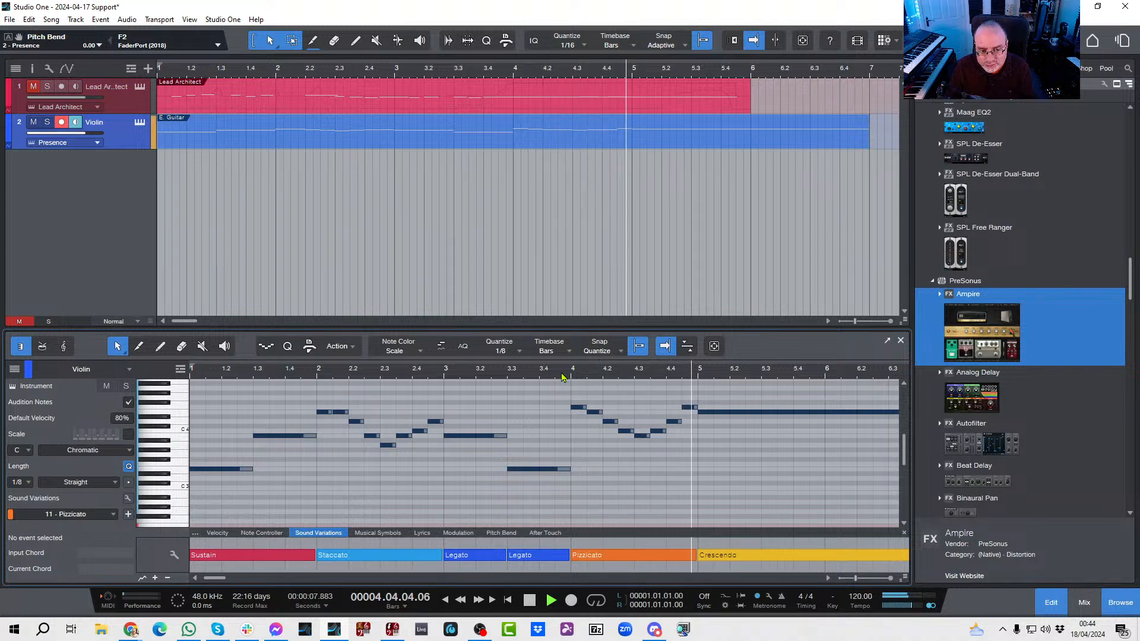
key("space")
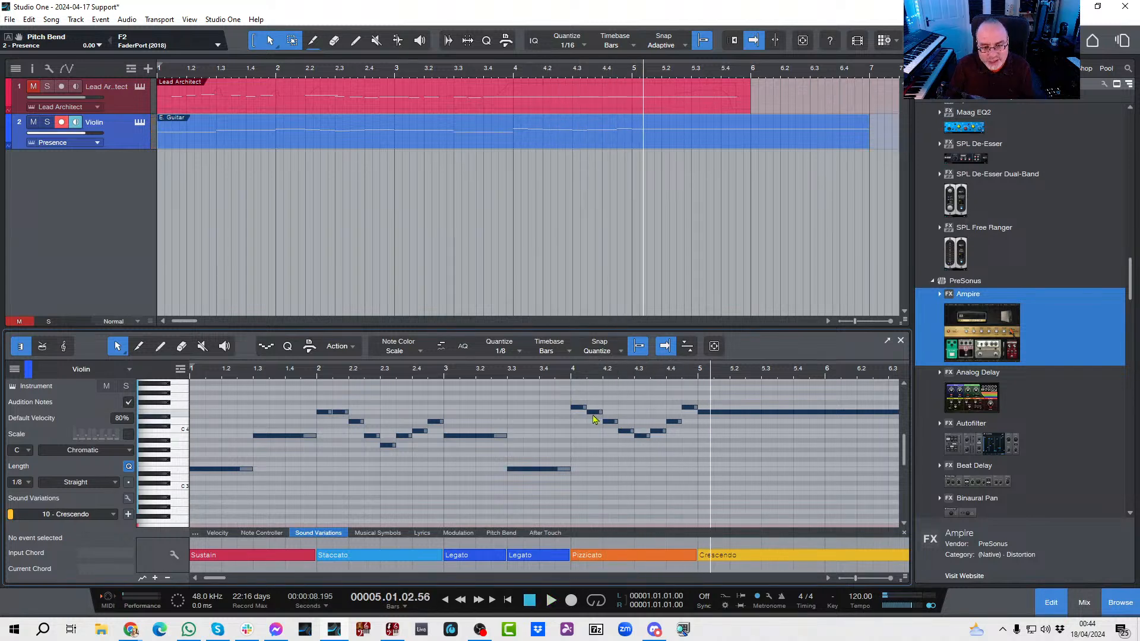
Step: Delete the tremolo markings from all the bar 4 notes in the score view and set the playback position to the middle of bar 3
left_click(64, 347)
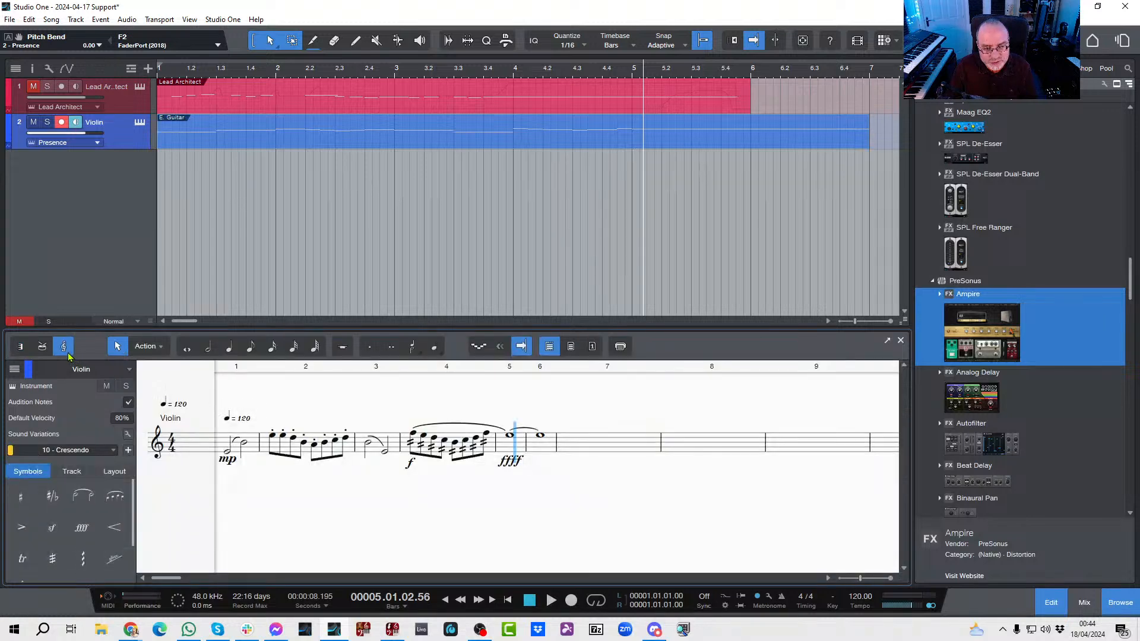
left_click(411, 449)
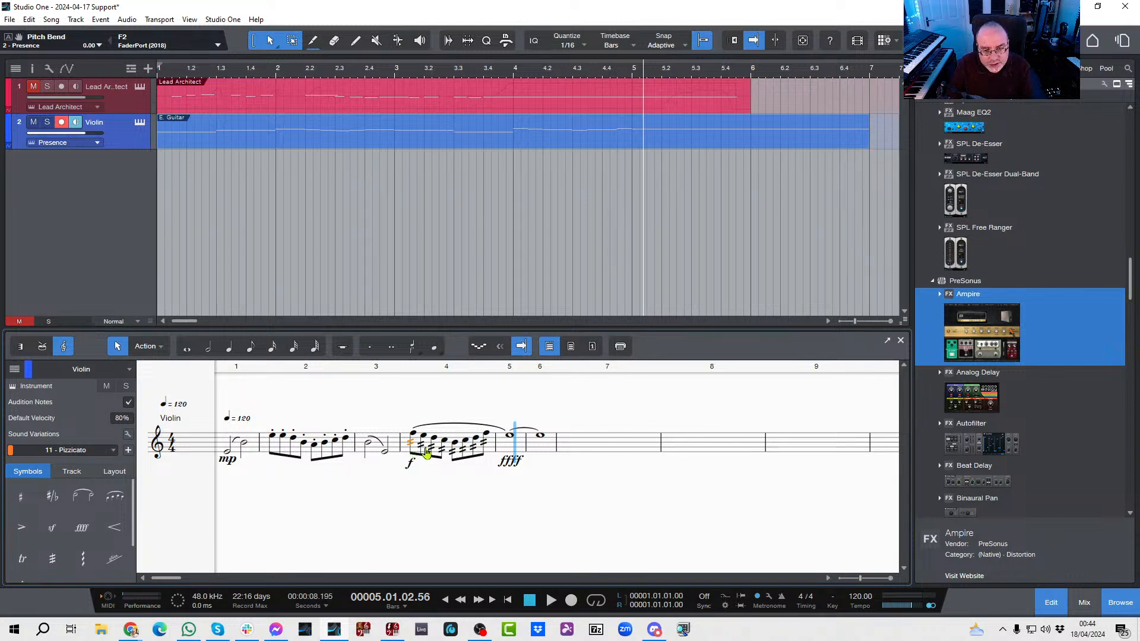
key("Delete")
left_click(446, 453)
key("Delete")
left_click(452, 453)
key("Delete")
left_click(463, 450)
key("Delete")
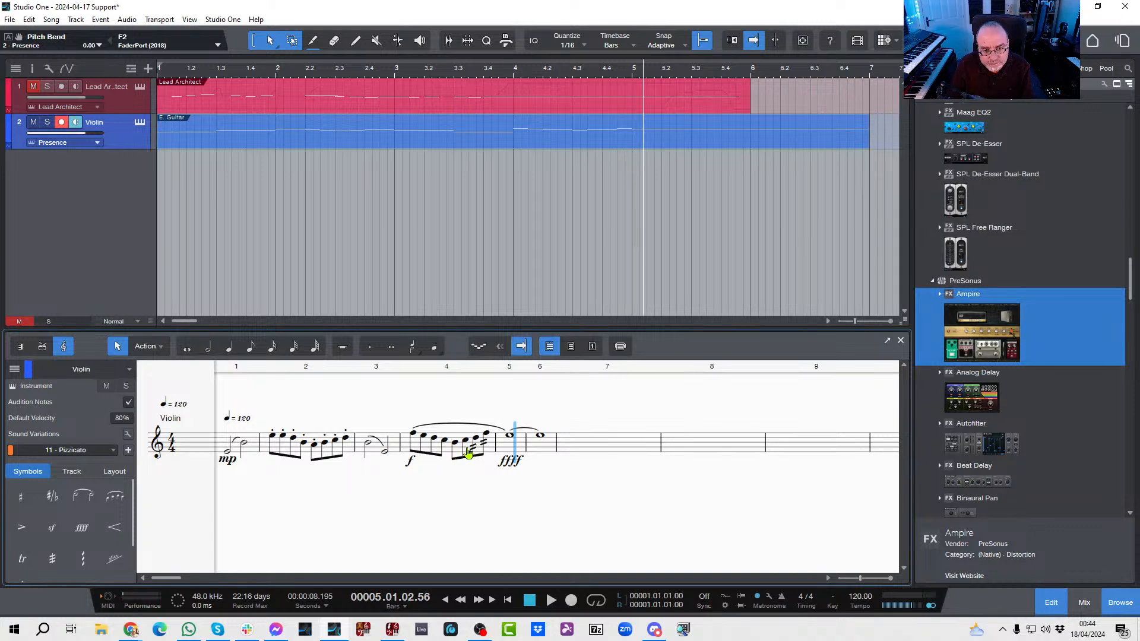
left_click(472, 449)
key("Delete")
left_click(484, 447)
key("Delete")
left_click(385, 370)
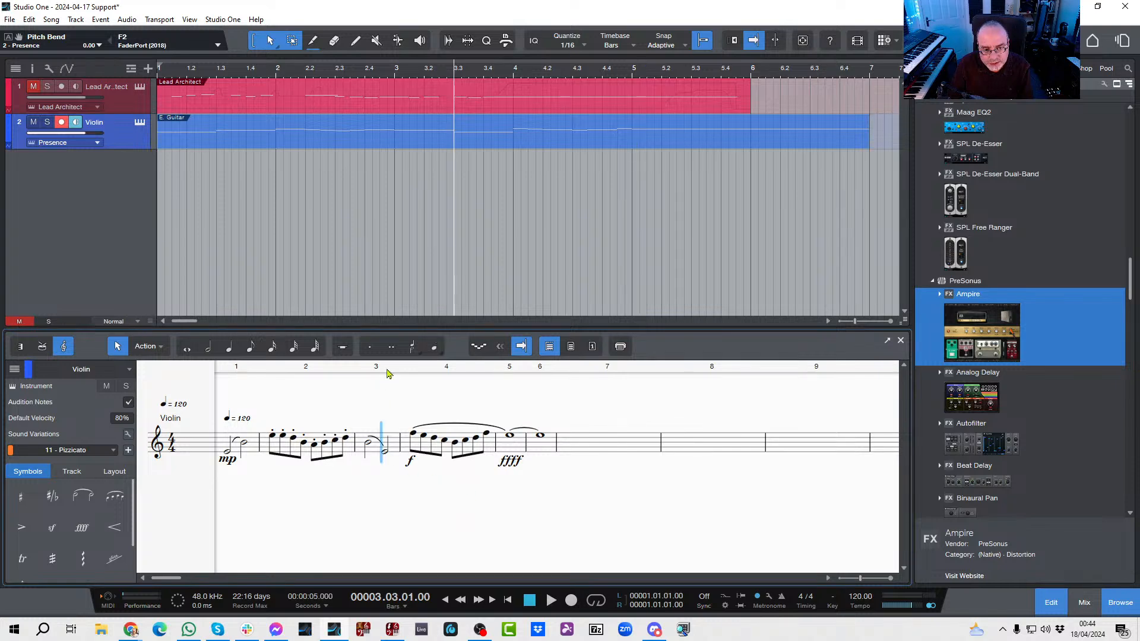
Step: Play the violin part from the middle of bar 3, replay it from the start, and view the Violin track's Presence instrument
key("space")
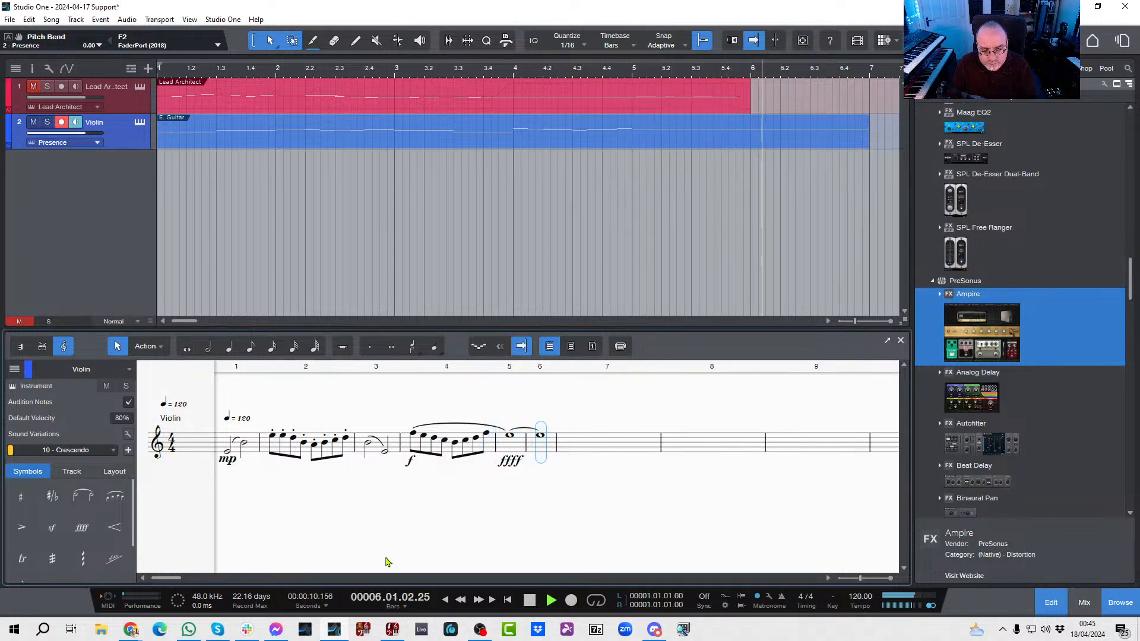
key("space")
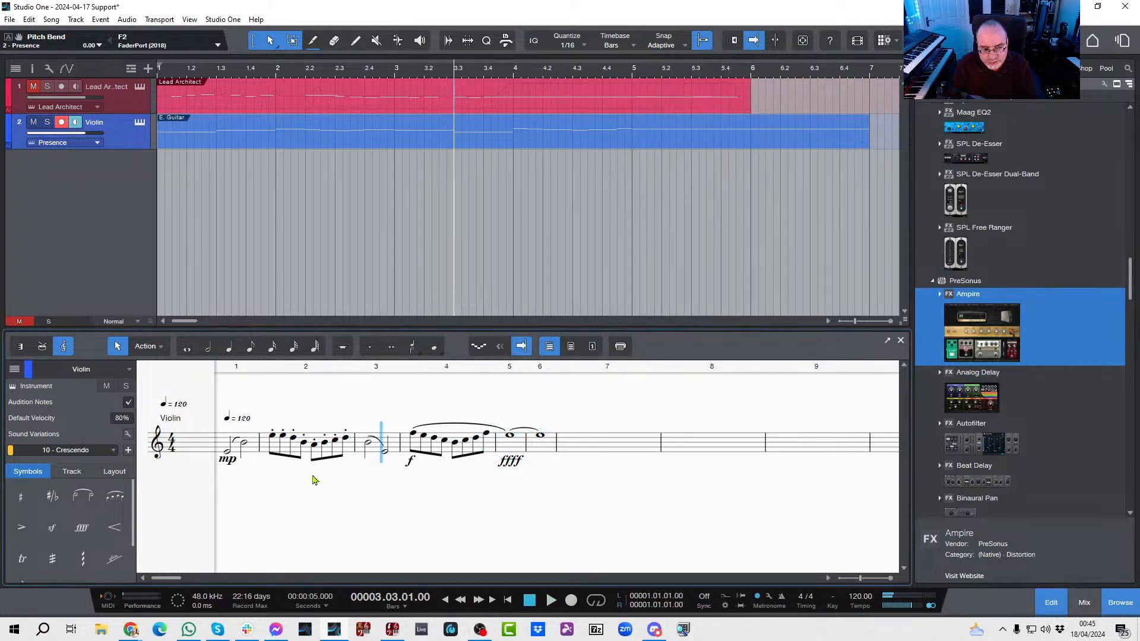
key("comma")
key("space")
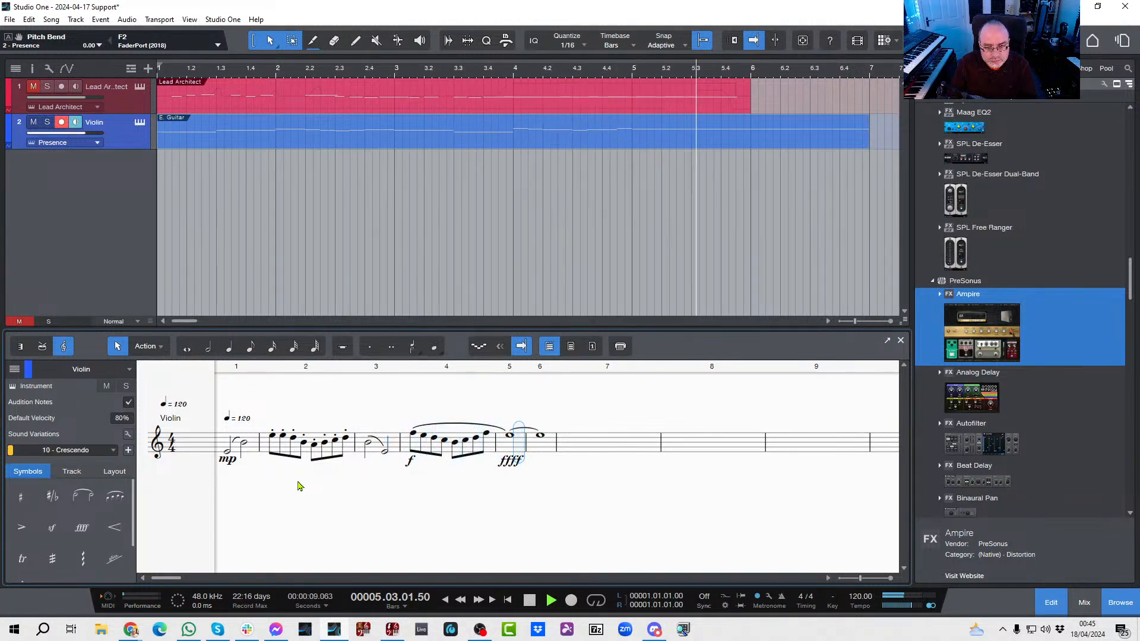
key("space")
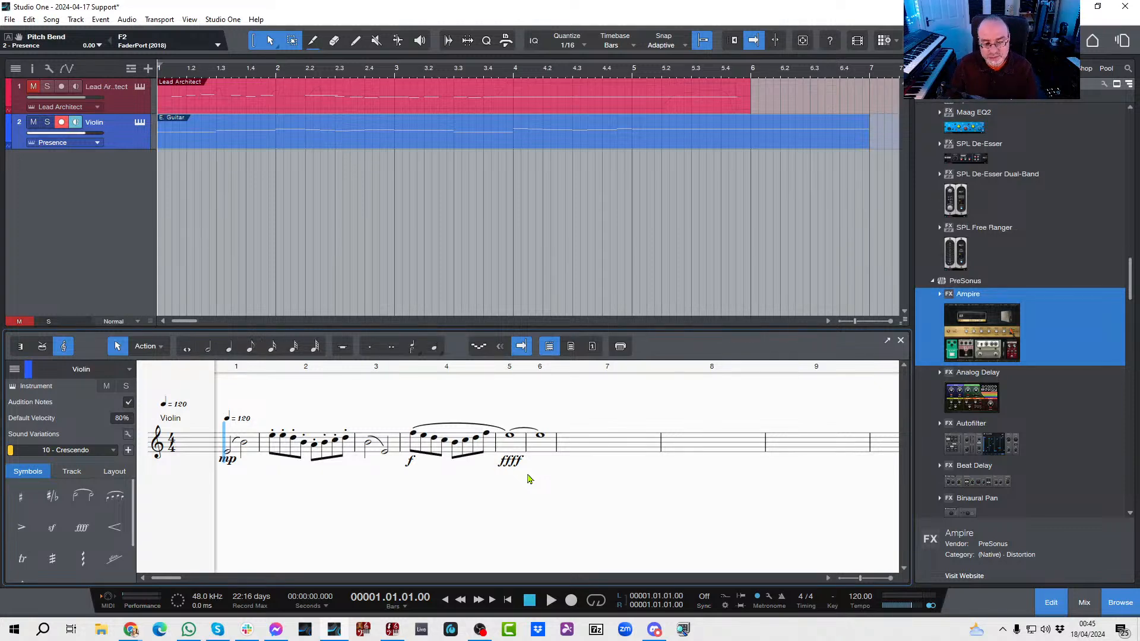
left_click(140, 122)
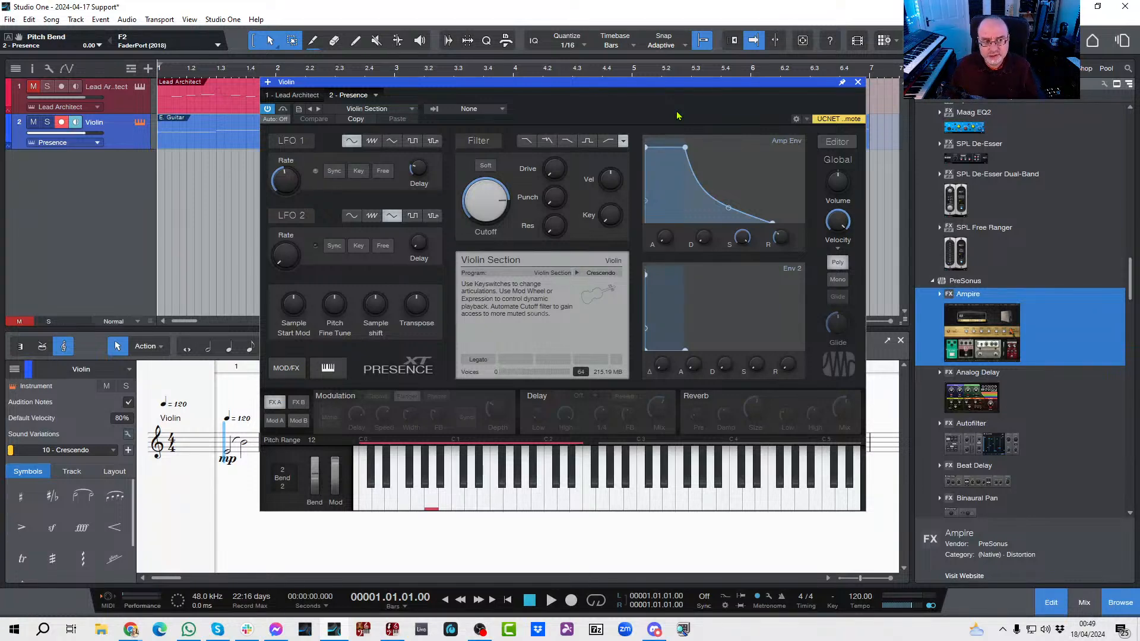
left_click(858, 83)
Step: Examine the available score symbols for guitar techniques and string numbers, fingering, bowing, and vibrato and string bends
scroll(69, 495, "down", 2)
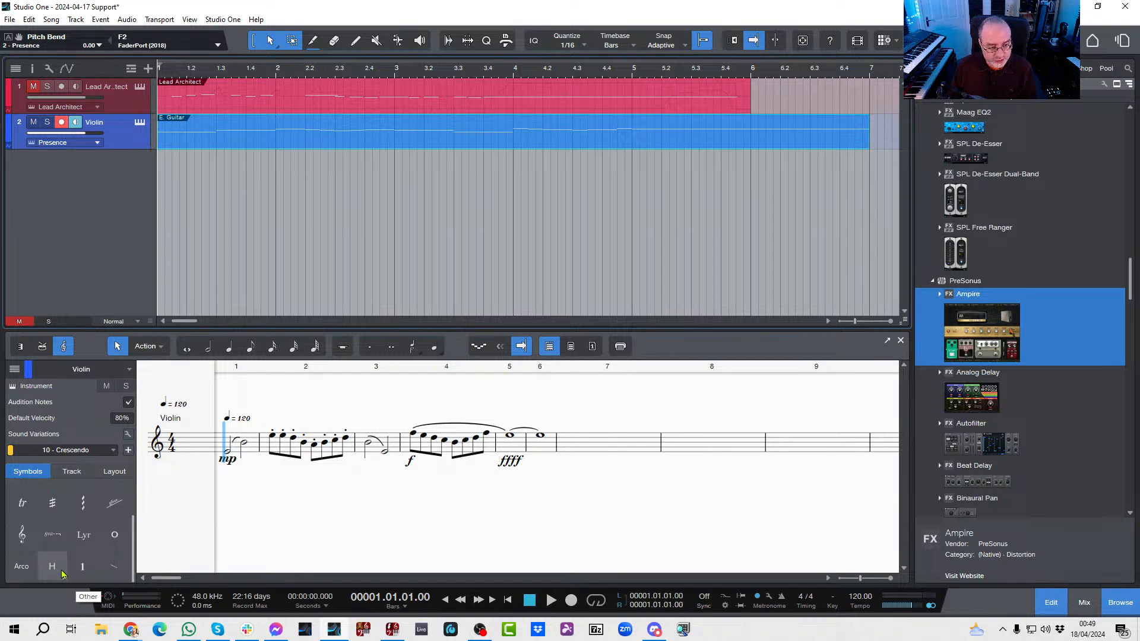
left_click(62, 578)
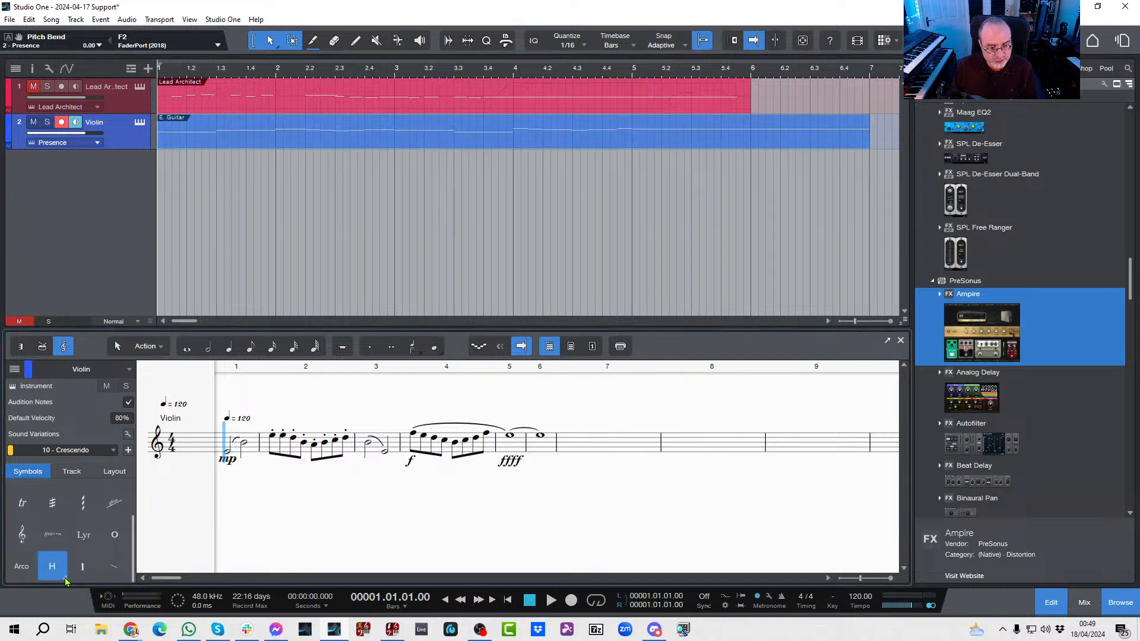
left_click(66, 581)
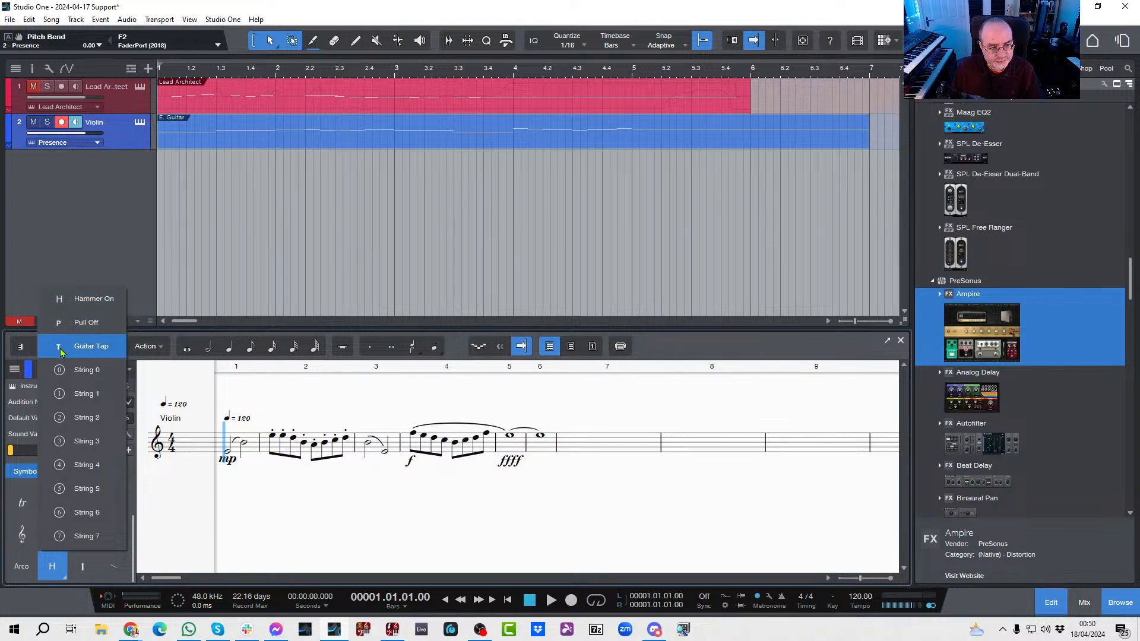
left_click(80, 575)
left_click(81, 575)
left_click(92, 580)
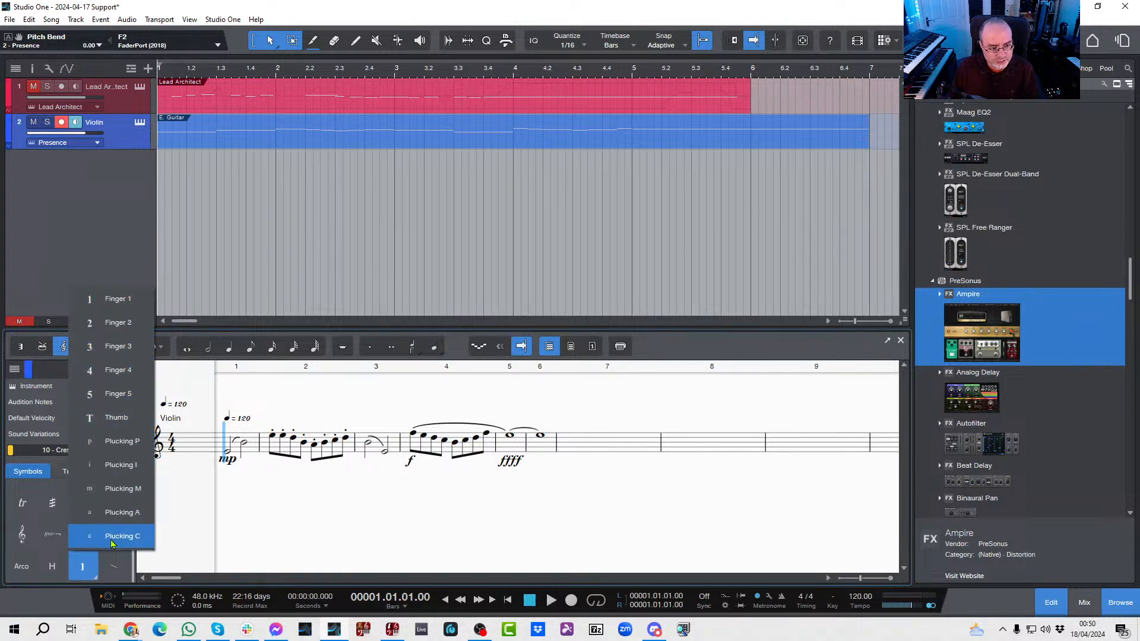
left_click(26, 572)
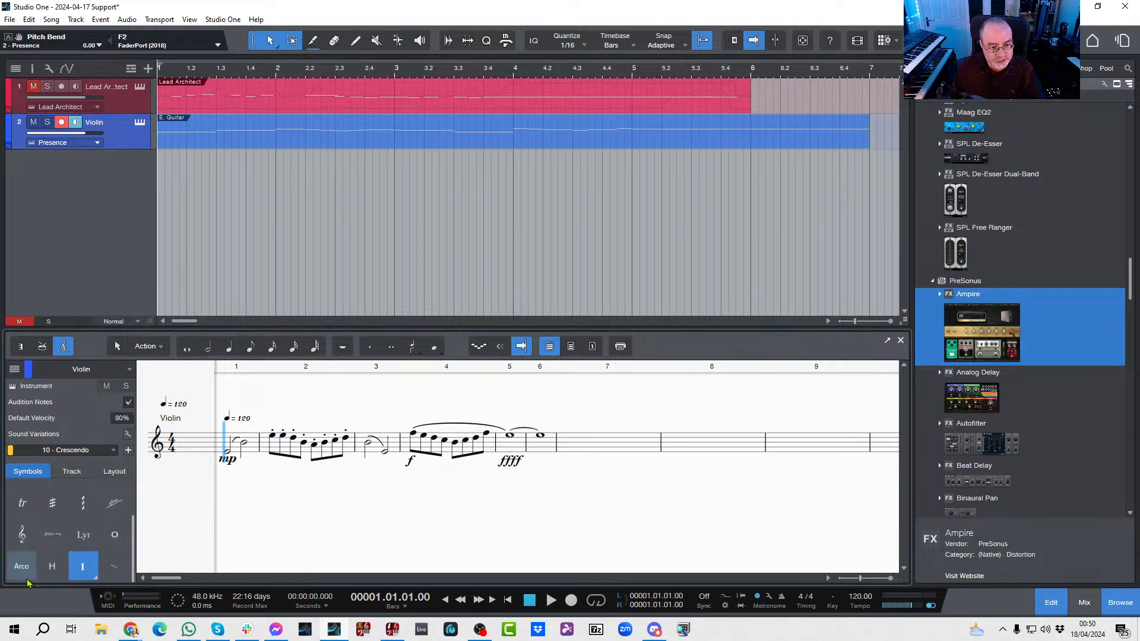
left_click(27, 575)
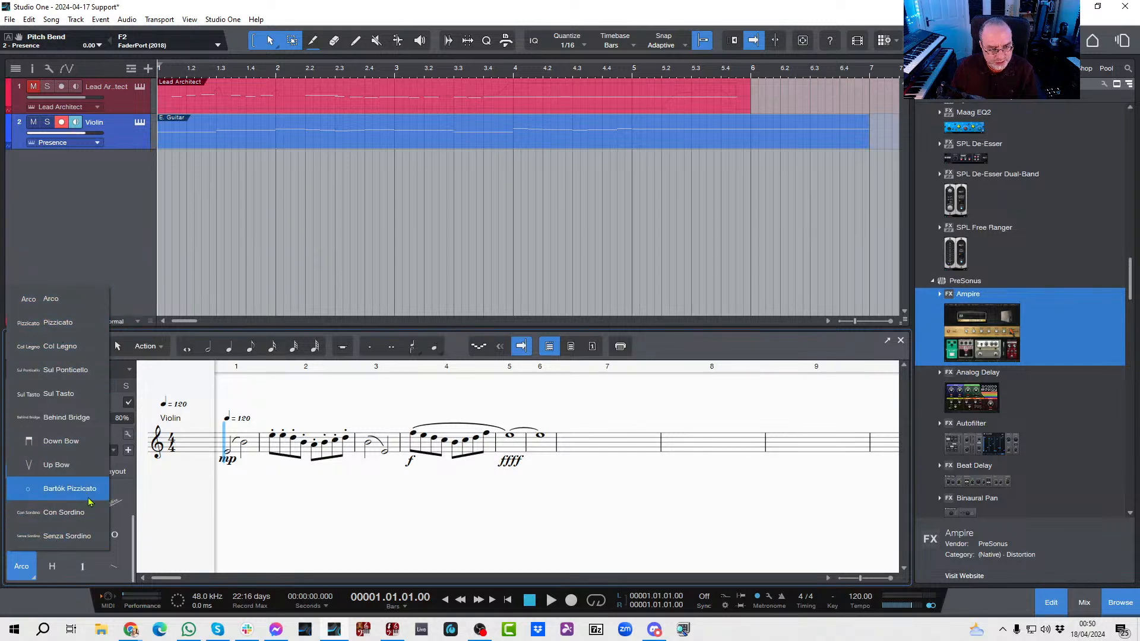
left_click(165, 519)
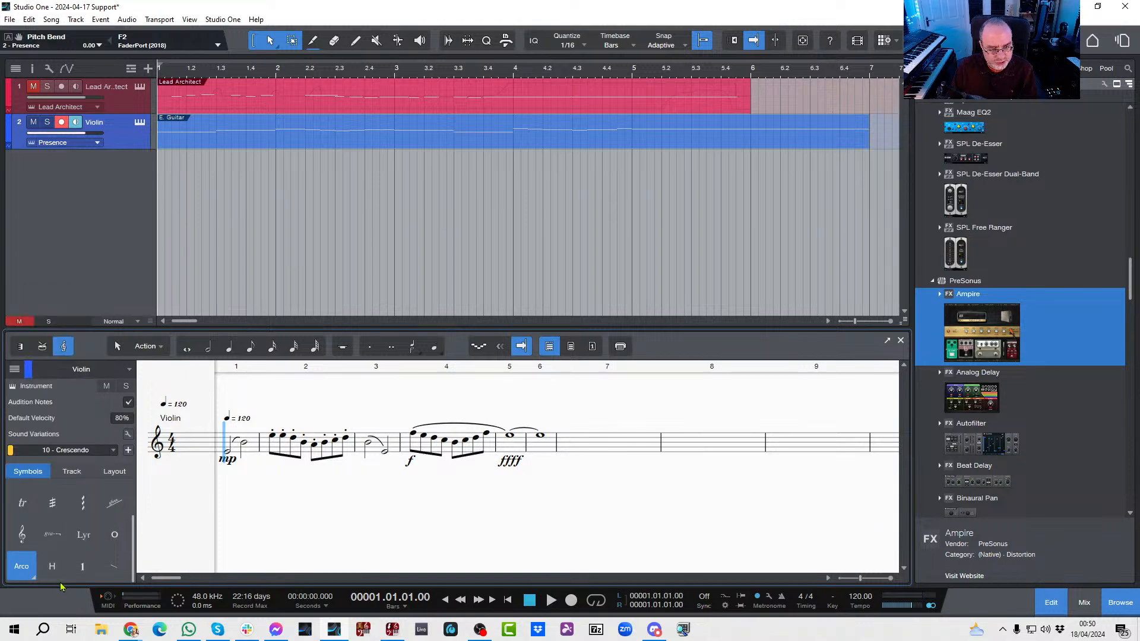
left_click(124, 580)
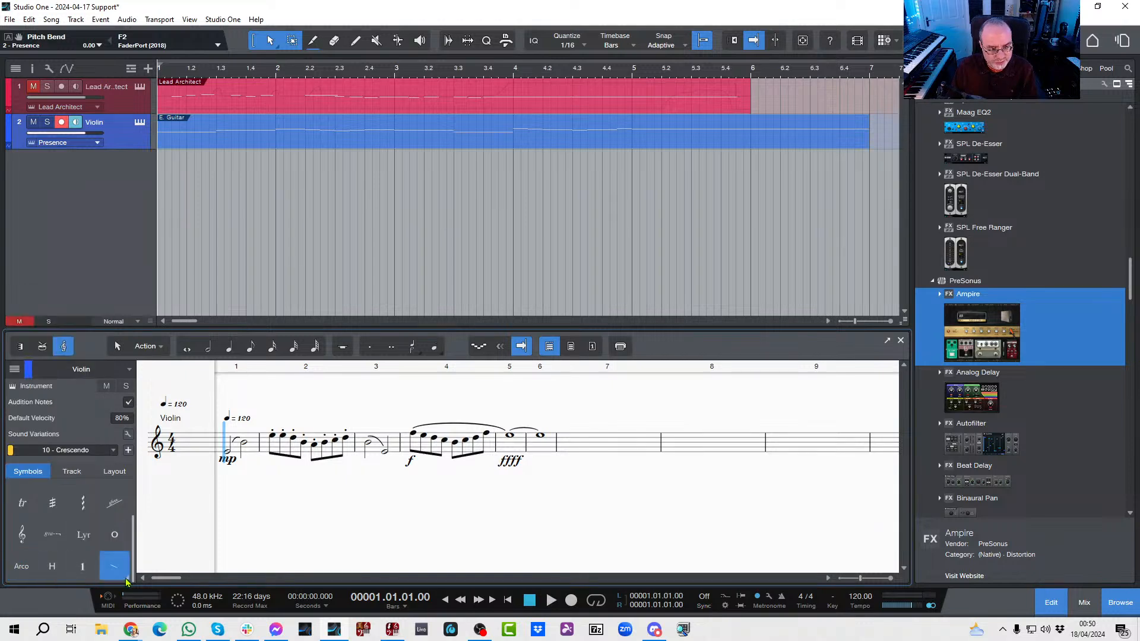
left_click(126, 582)
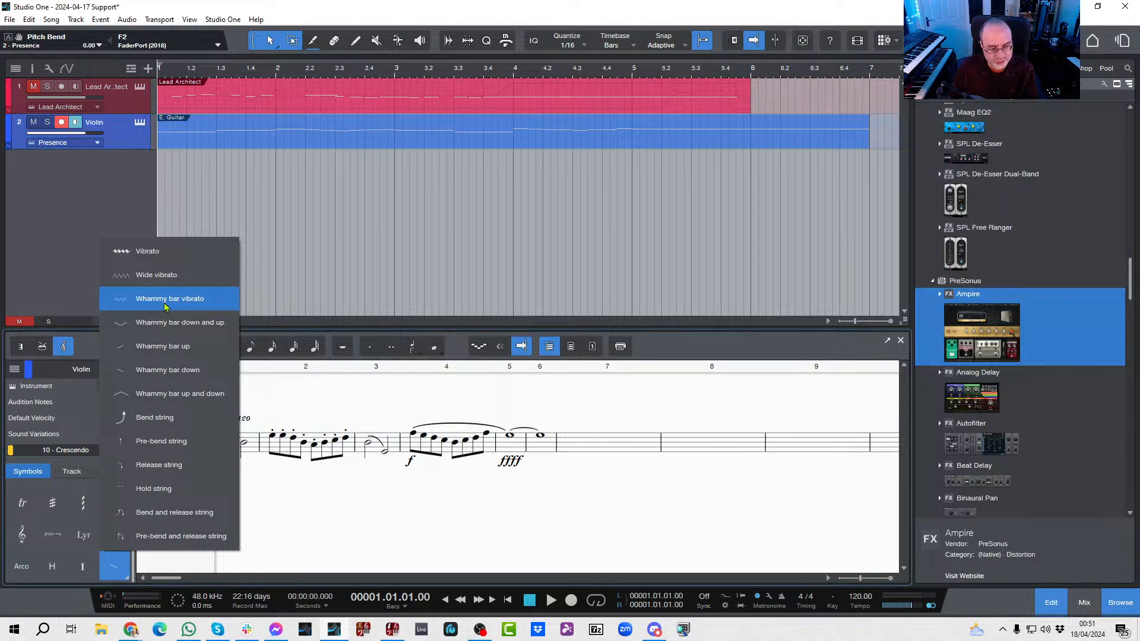
left_click(306, 519)
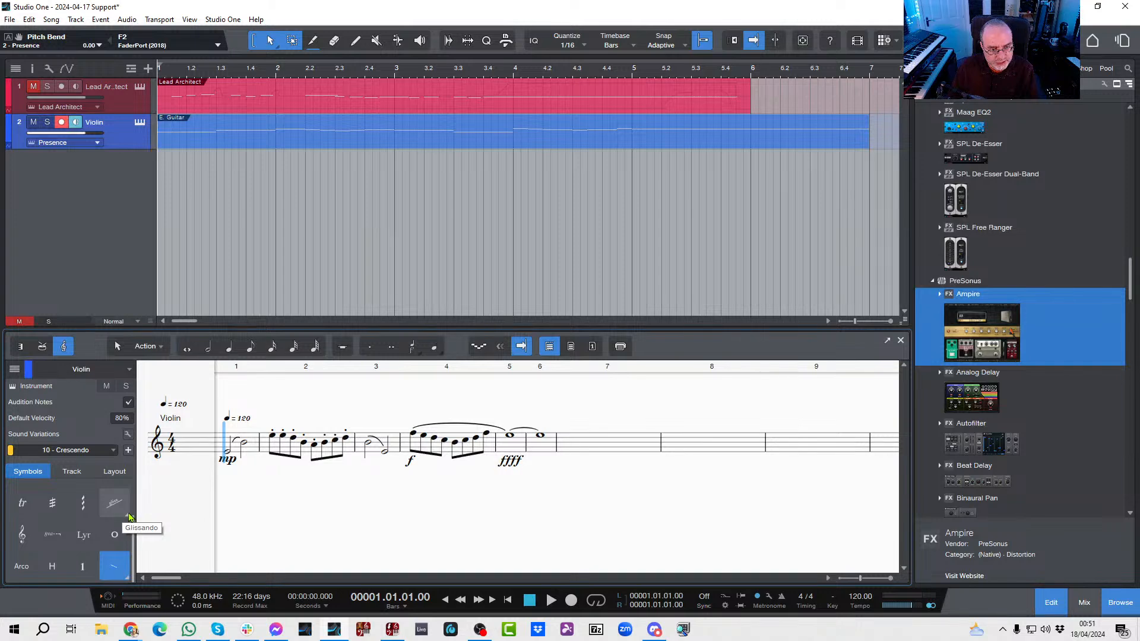
Step: Try to add a glissando to the whole note in bar 5
left_click(129, 516)
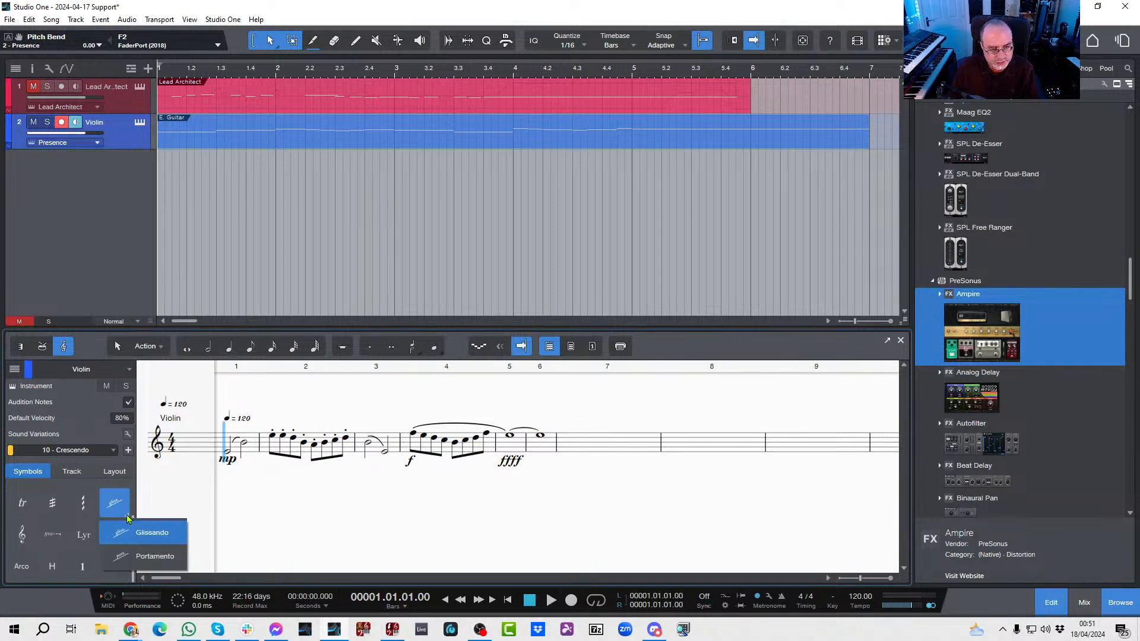
left_click(126, 538)
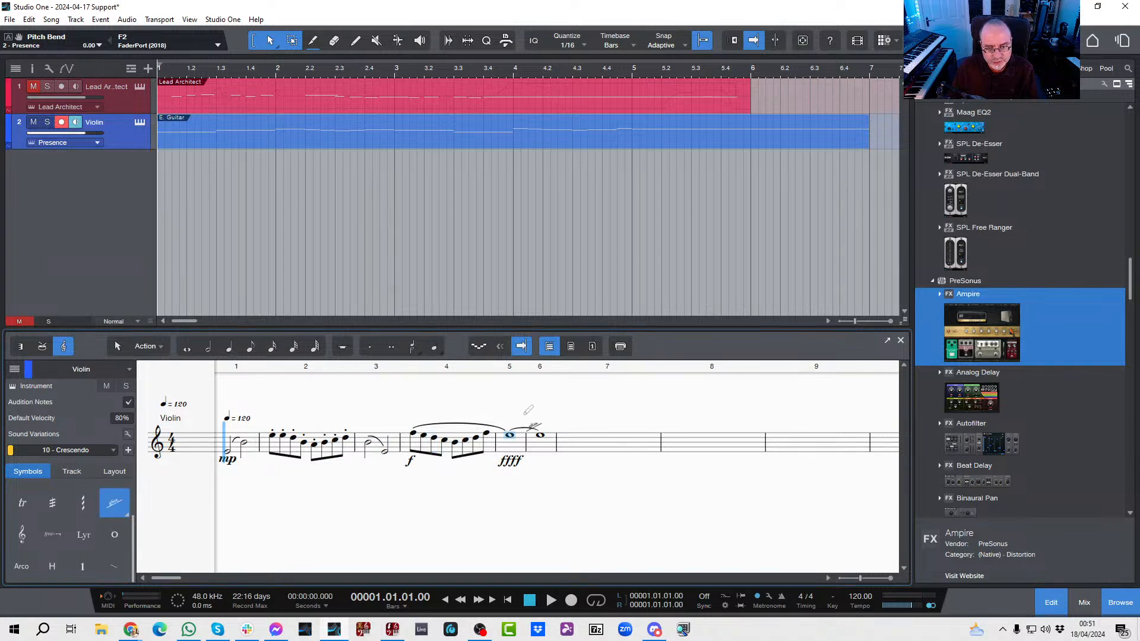
left_click(515, 419)
left_click(117, 346)
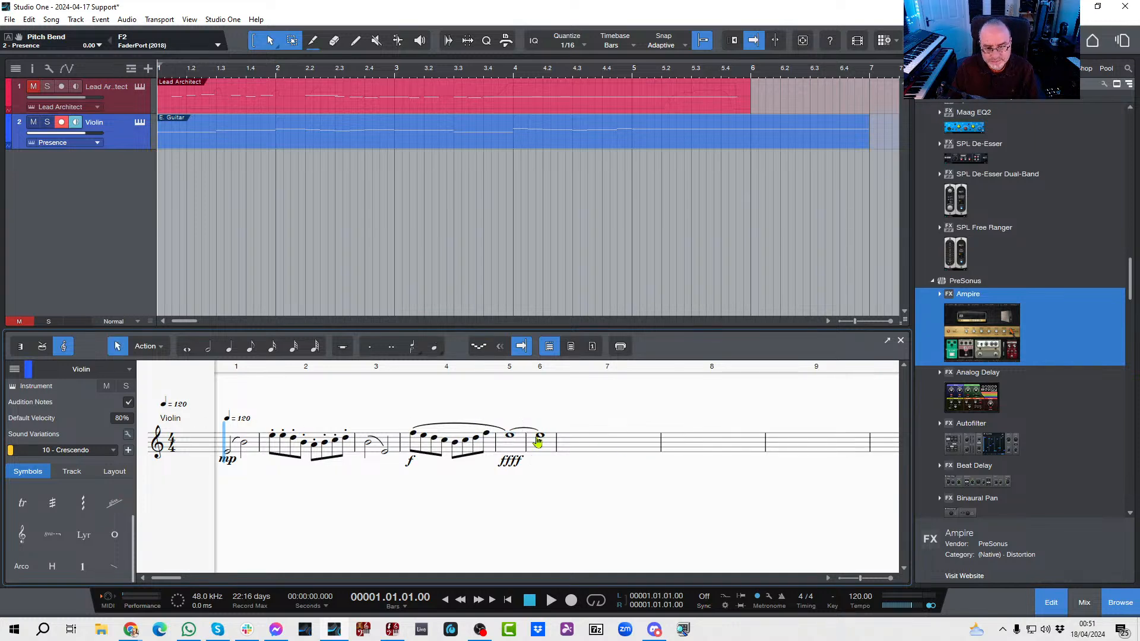
Step: Raise the bar 6 whole note well above the staff and add a glissando leading to it from the bar 5 whole note
left_click_drag(539, 441, 541, 419)
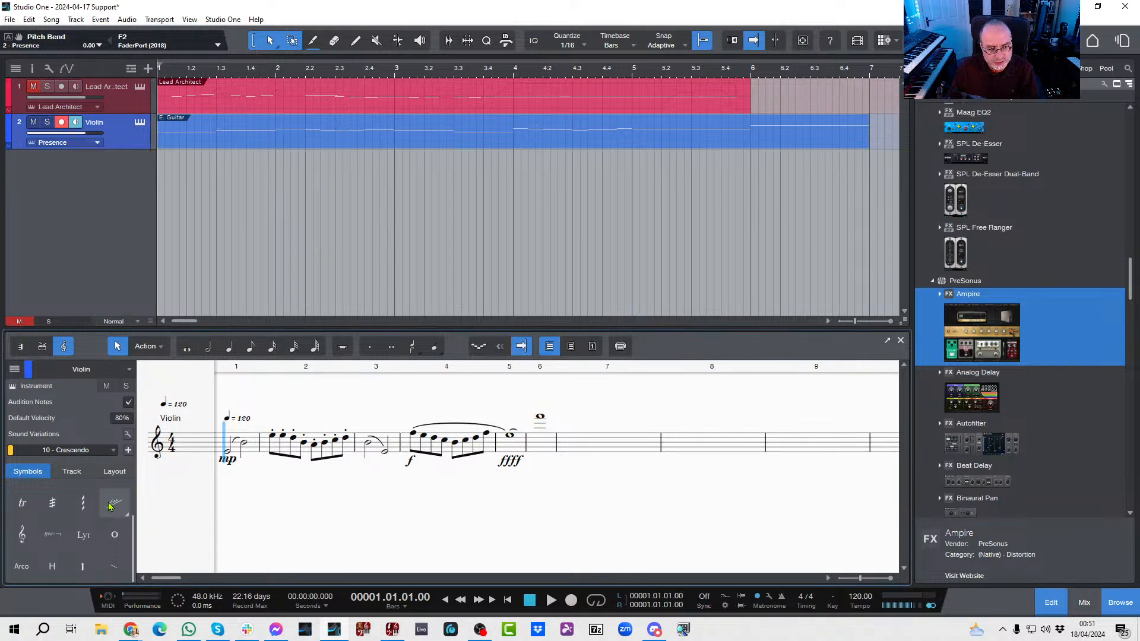
left_click(110, 505)
left_click(127, 516)
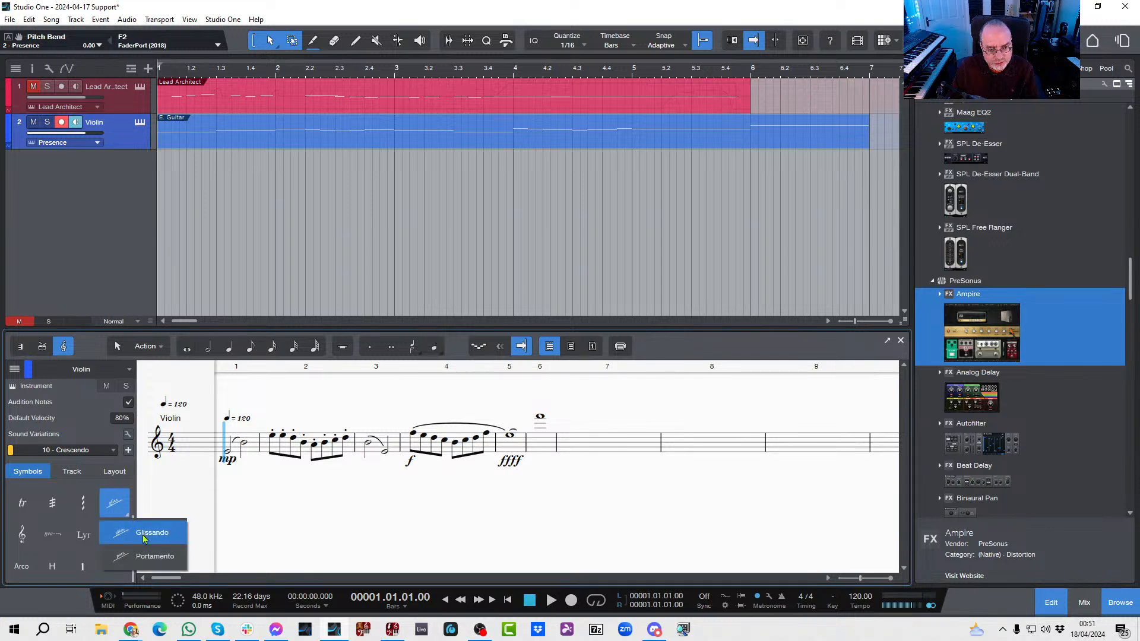
left_click(143, 539)
left_click(509, 433)
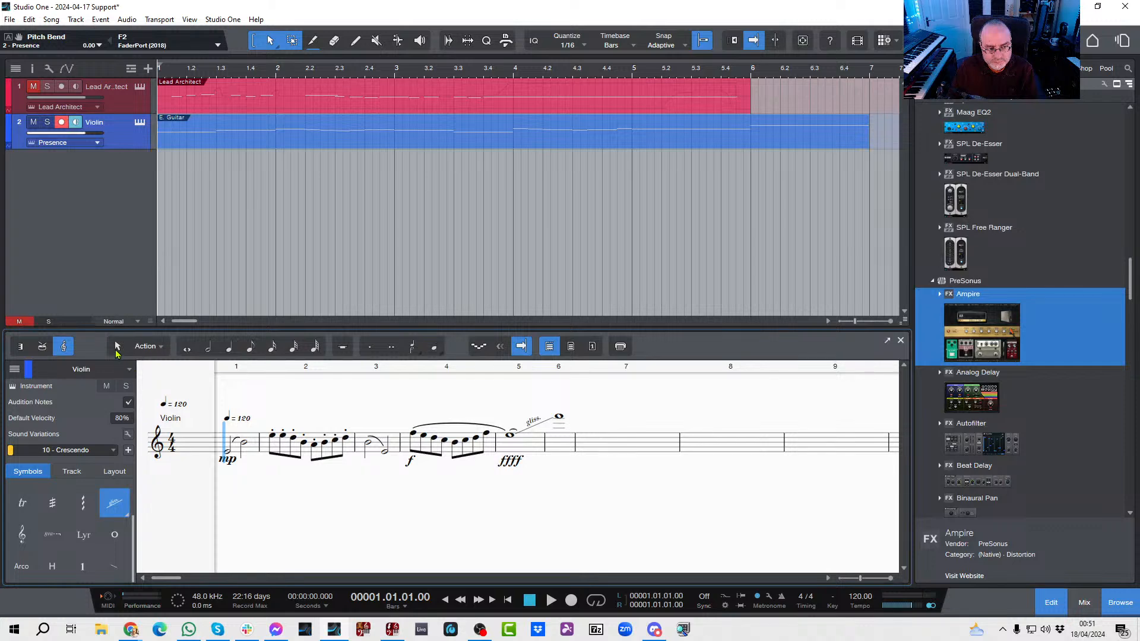
left_click(117, 349)
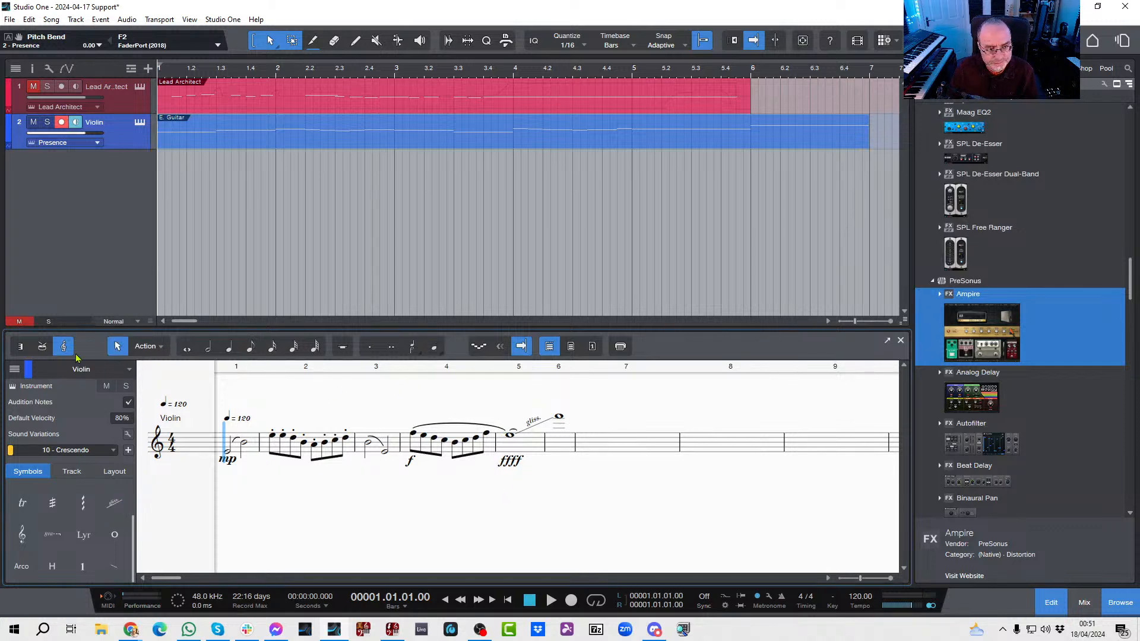
Step: Change the Crescendo sound variation starting at bar 5 to Legato in the piano roll view
left_click(17, 346)
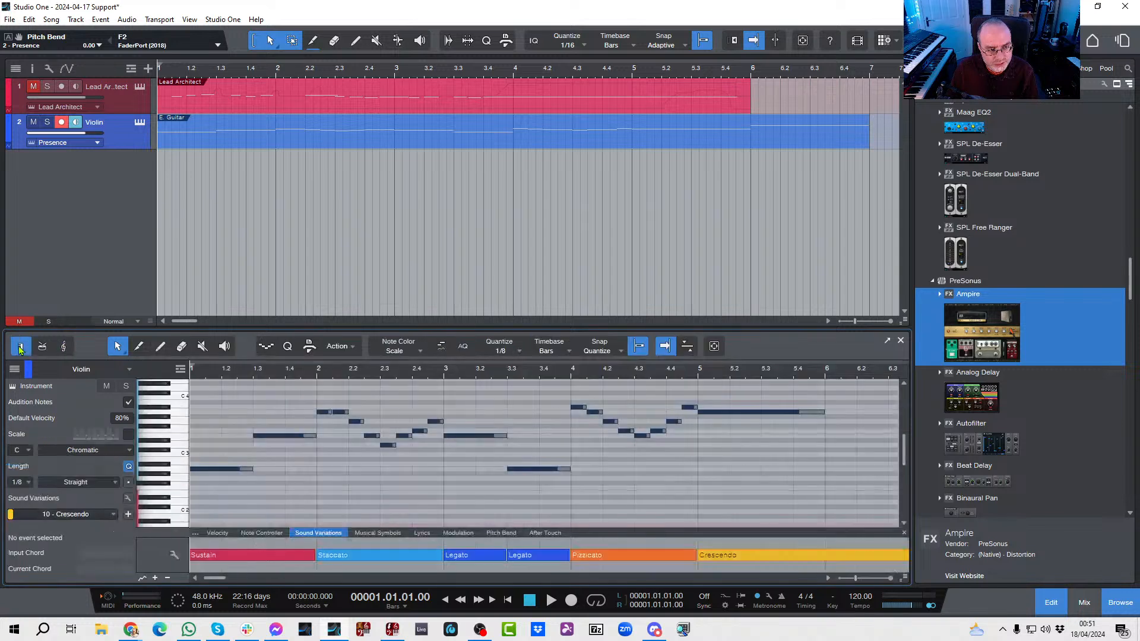
left_click(751, 557)
right_click(752, 556)
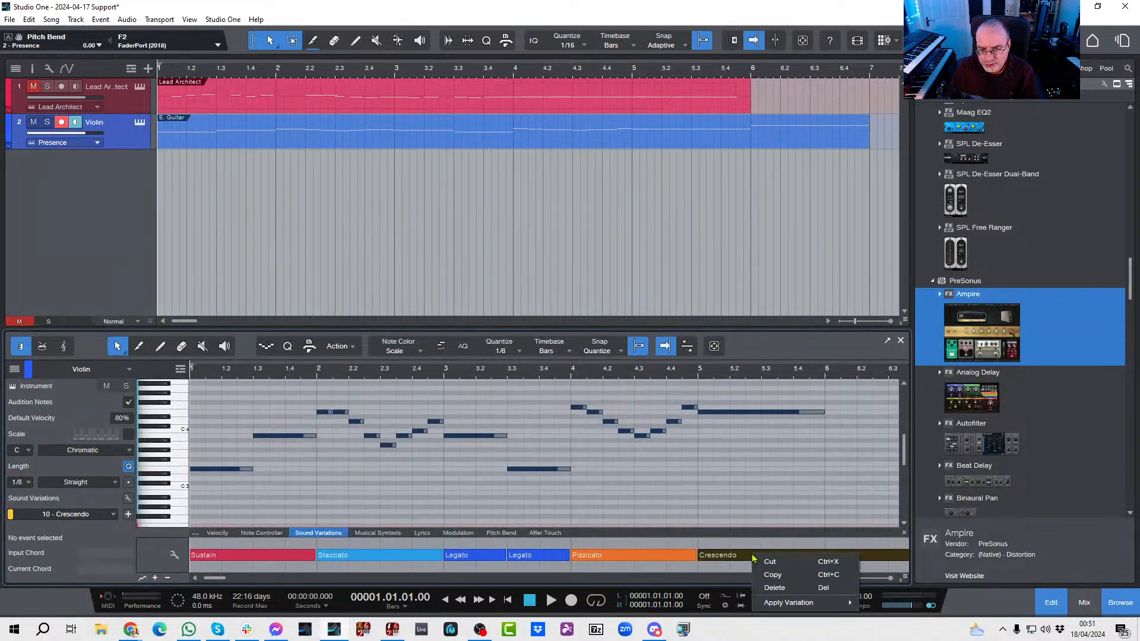
mouse_move(769, 604)
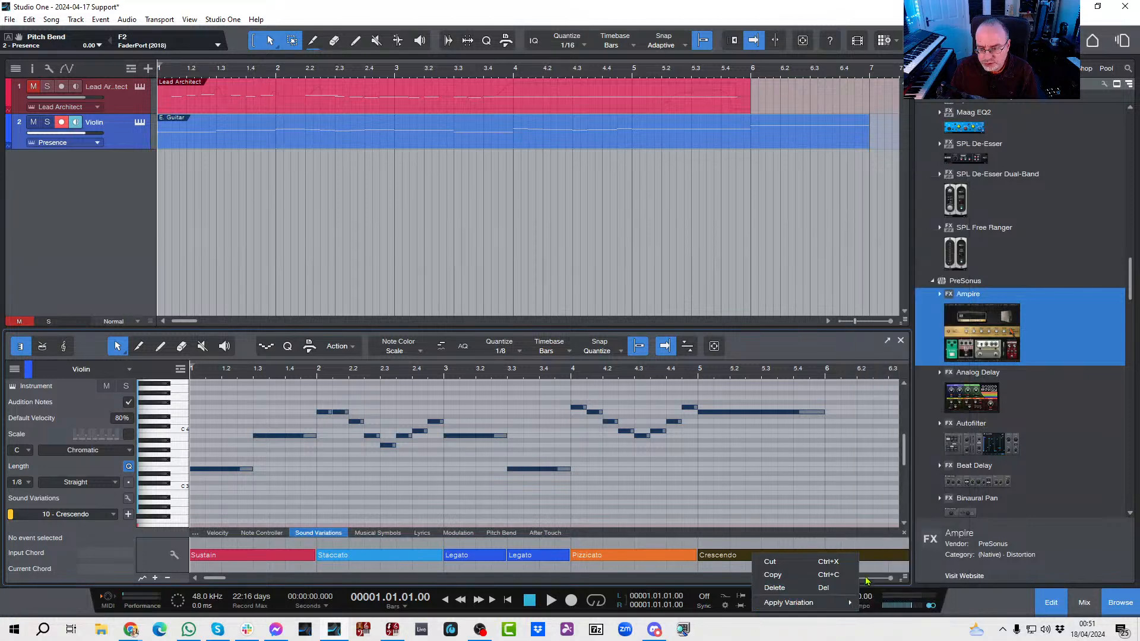
mouse_move(831, 604)
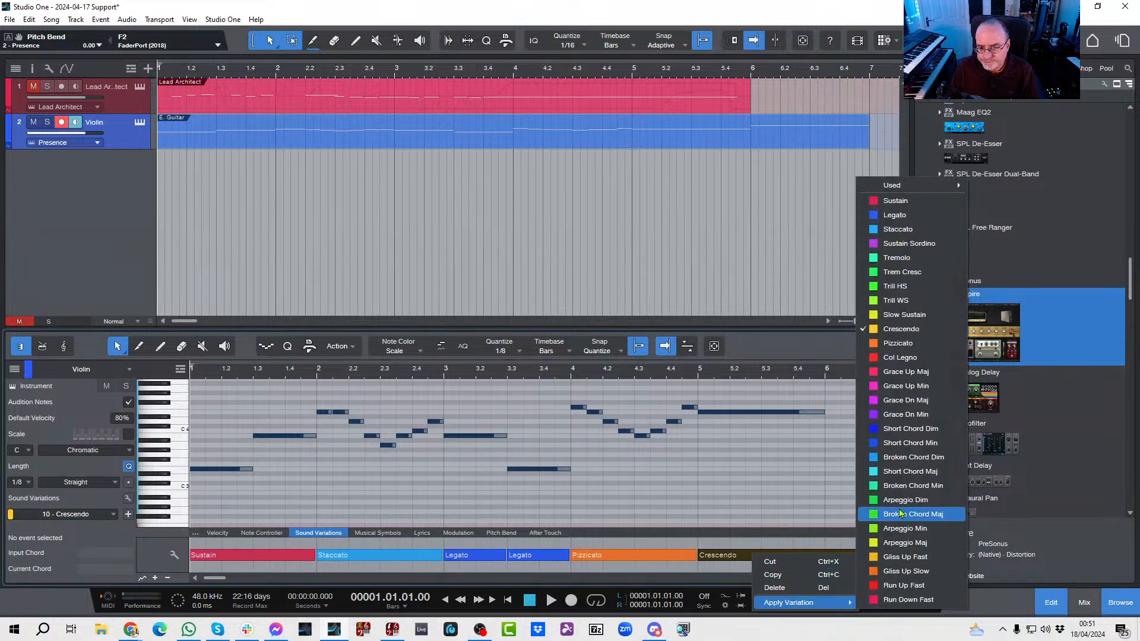
left_click(875, 216)
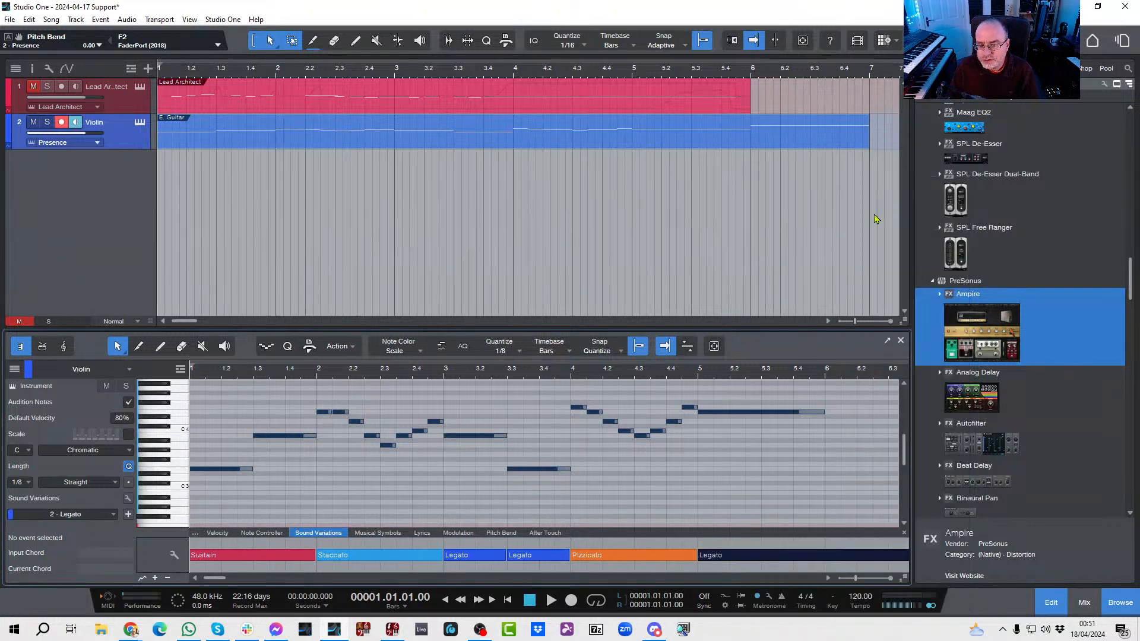
Step: Return to the score view and play the violin part from the start through bar 6 to check the glissando
left_click(900, 341)
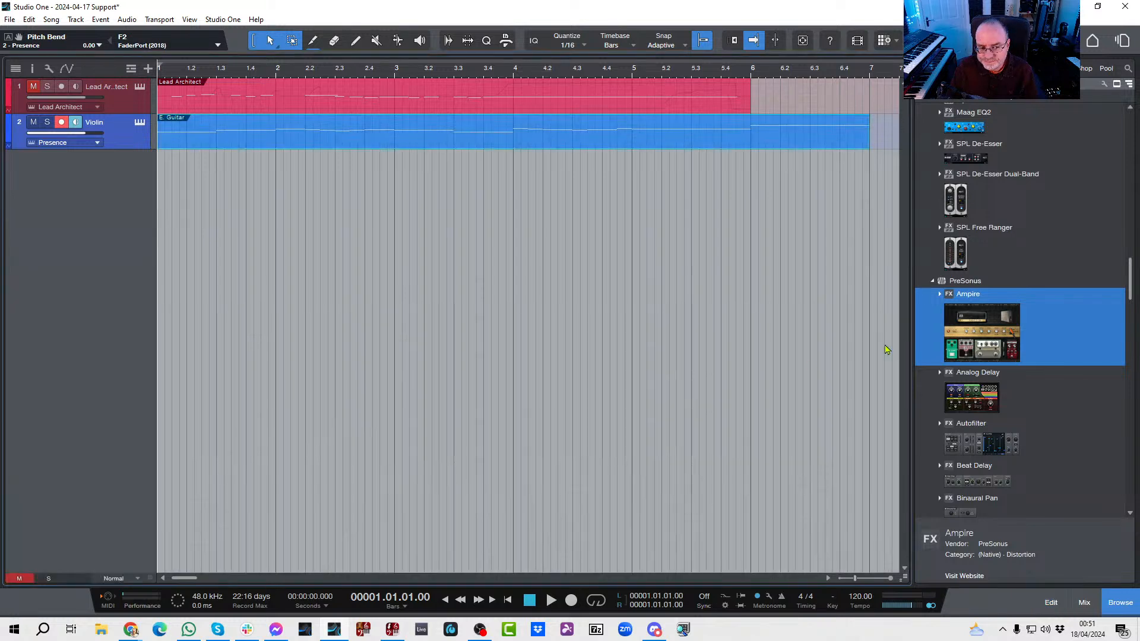
key("F2")
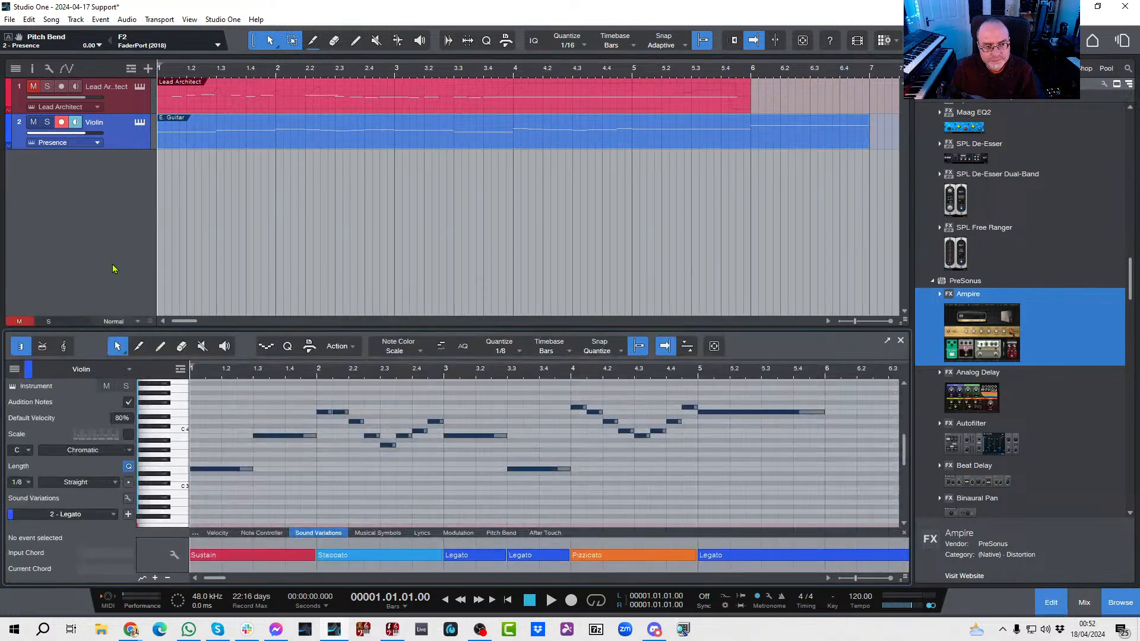
left_click(64, 347)
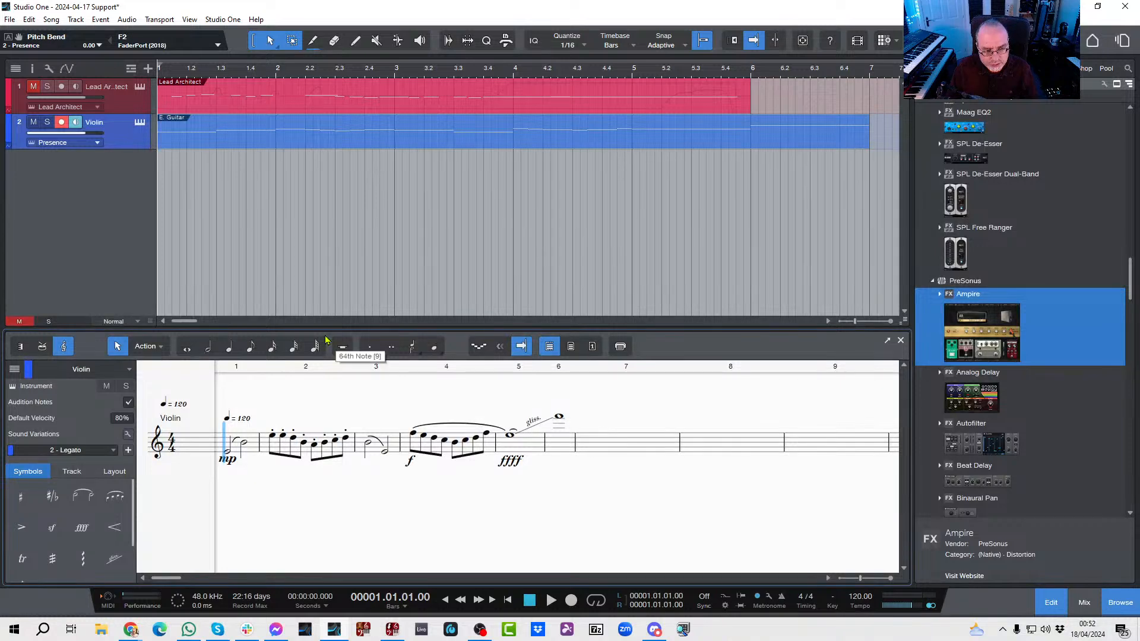
key("space")
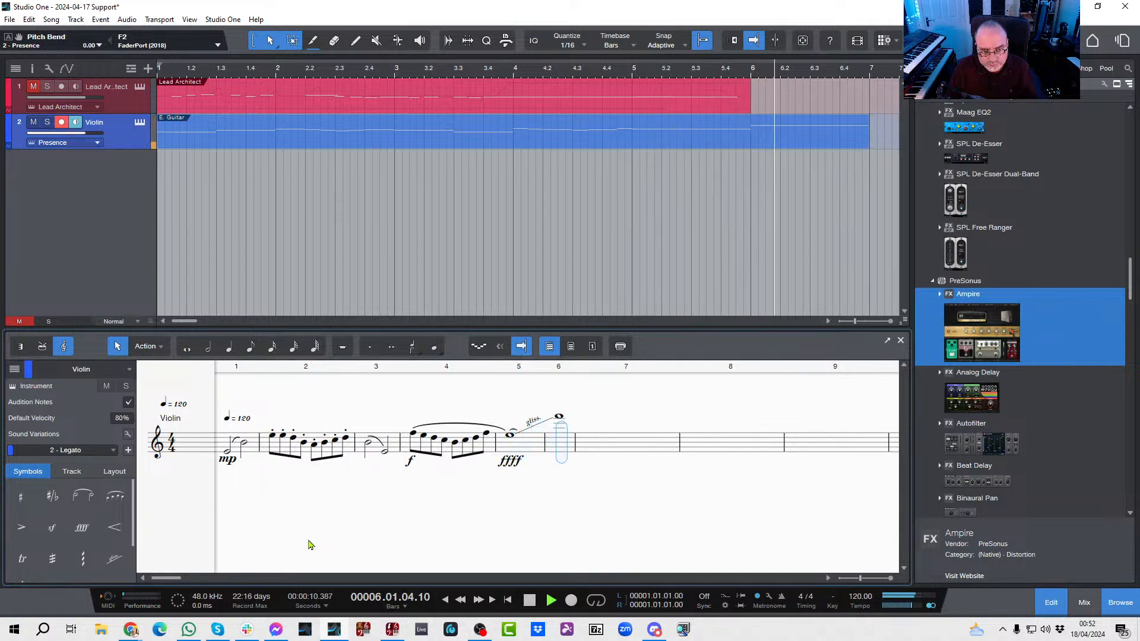
key("space")
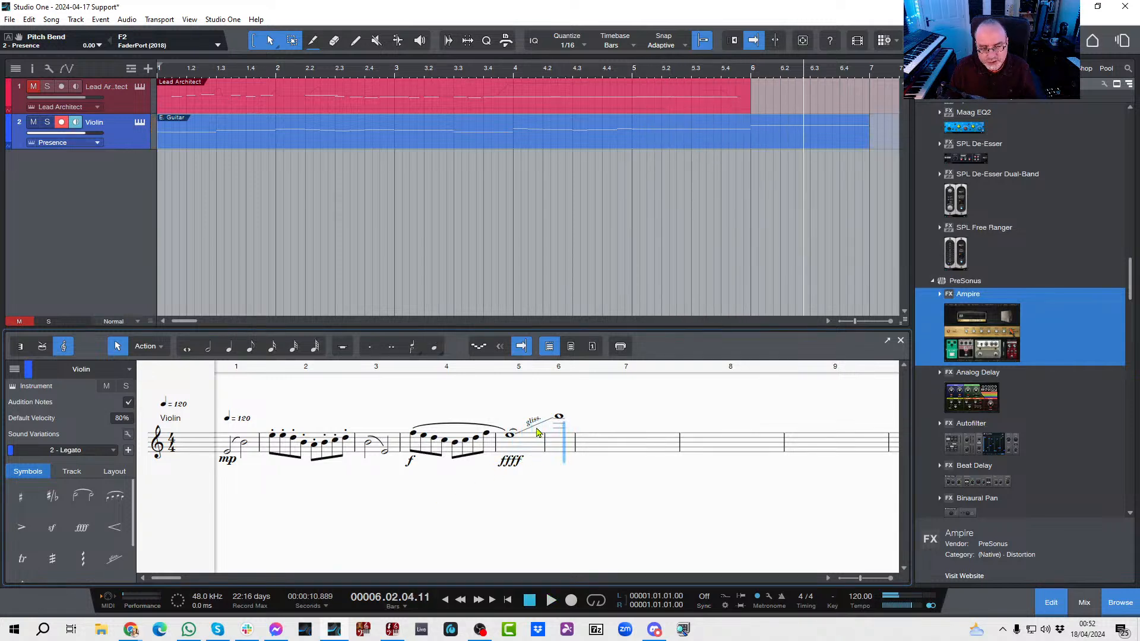
Step: Replace the glissando between the bar 5 and bar 6 whole notes with a portamento
left_click(538, 428)
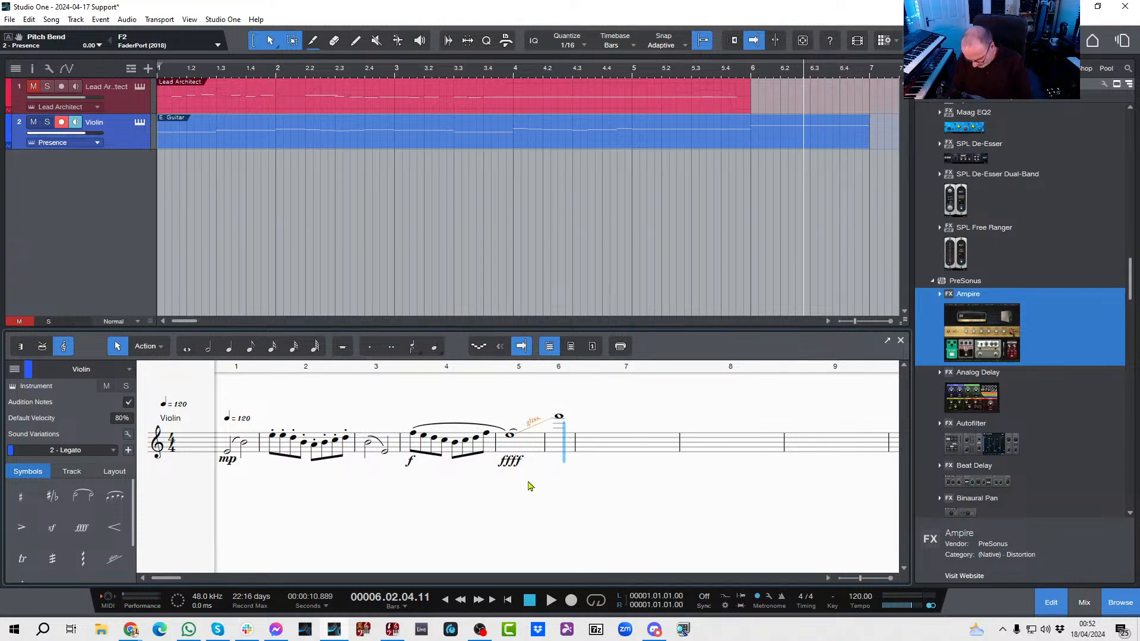
key("Delete")
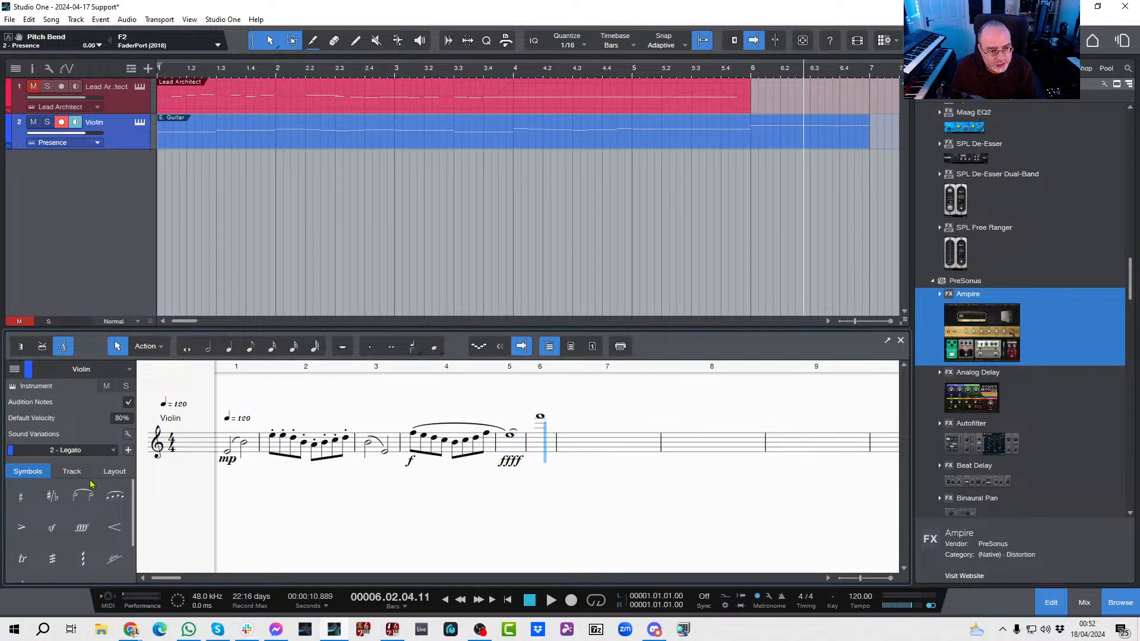
left_click(124, 571)
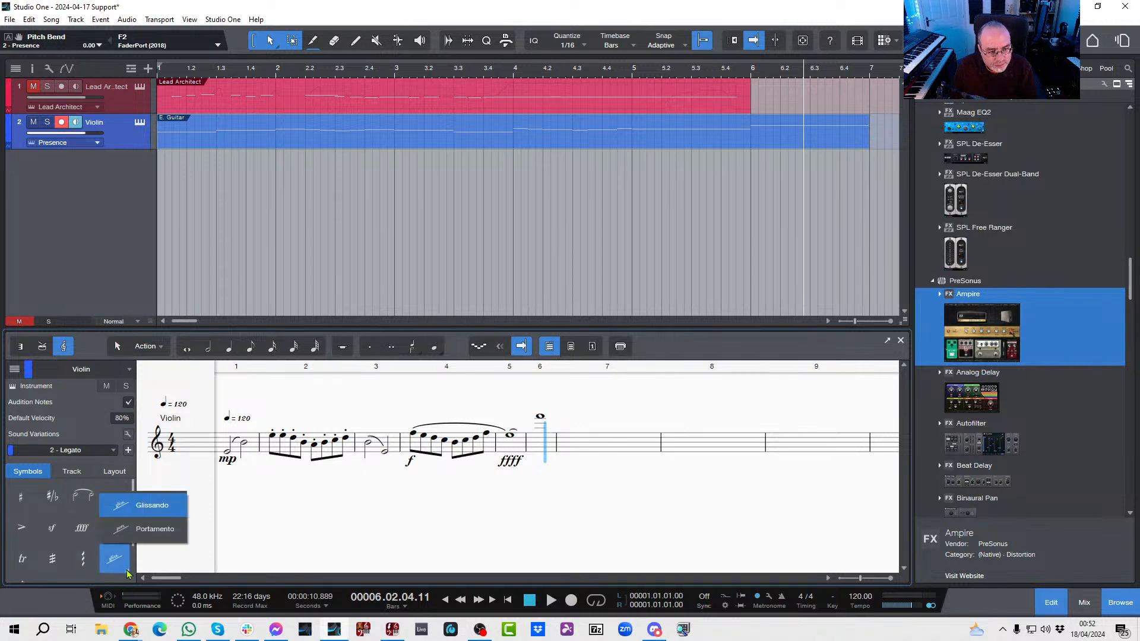
left_click(138, 530)
left_click(511, 436)
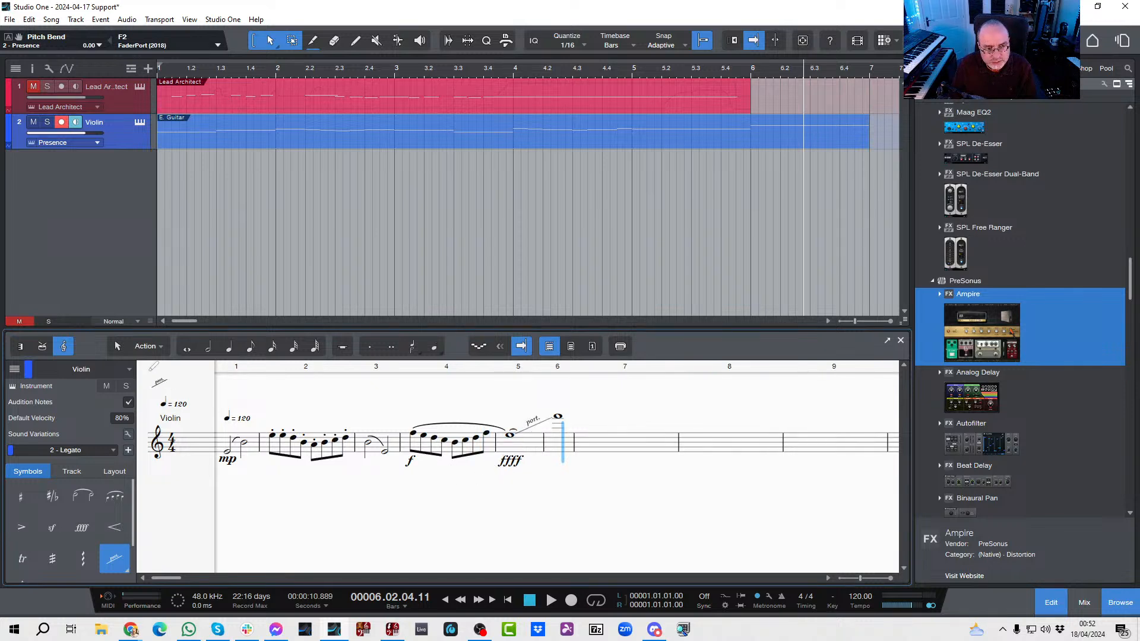
left_click(117, 346)
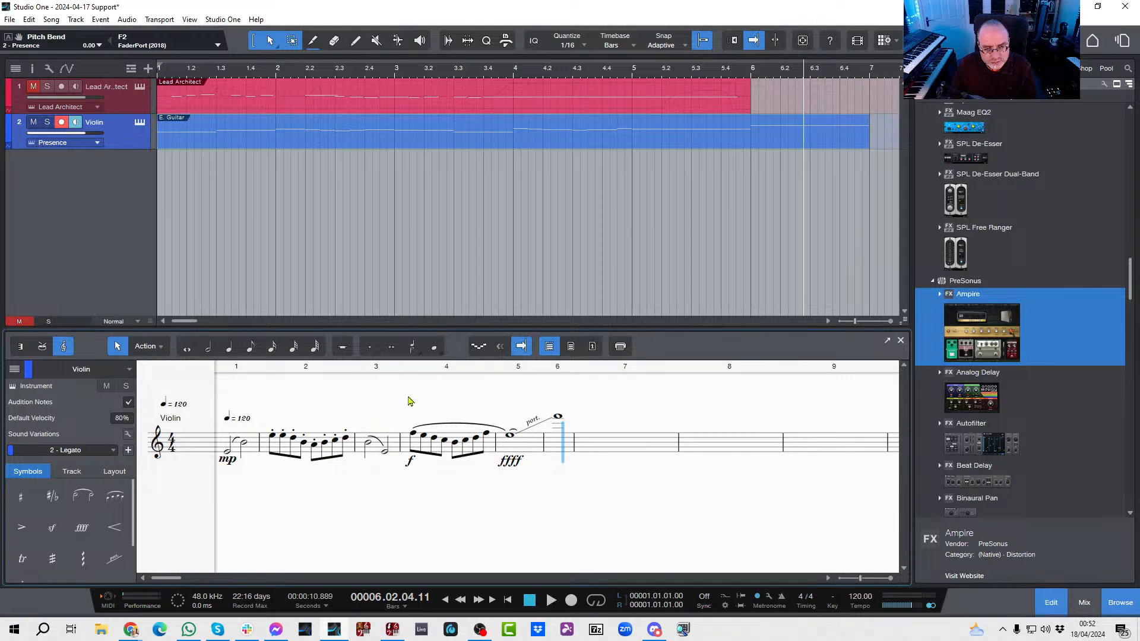
Step: Play the violin part from bar 4 through bar 6 to check the portamento
left_click(406, 372)
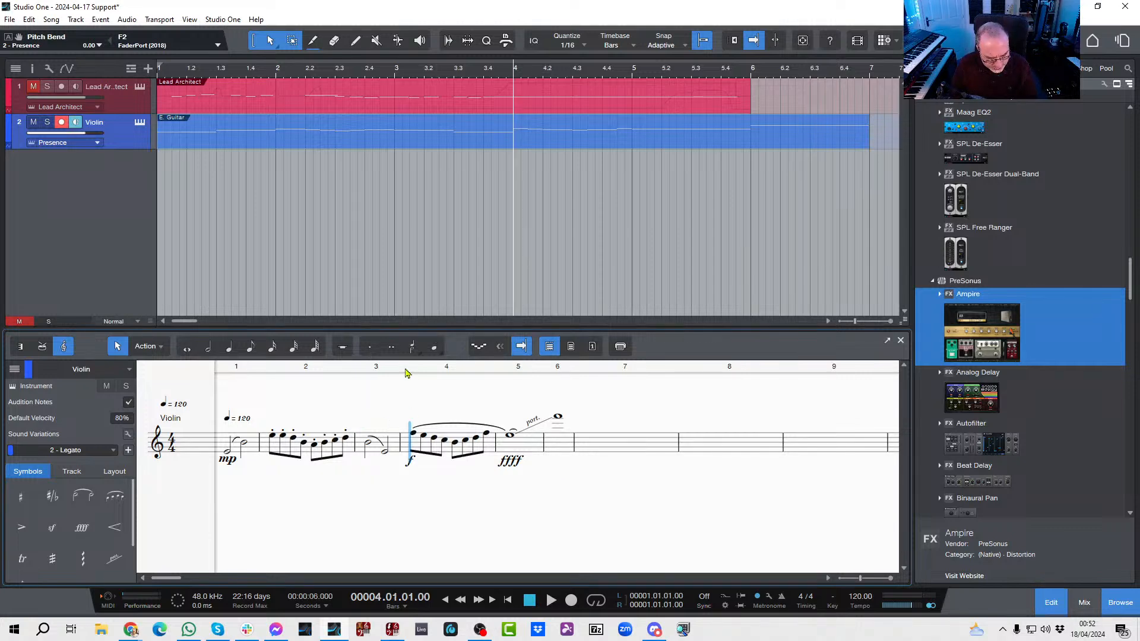
key("space")
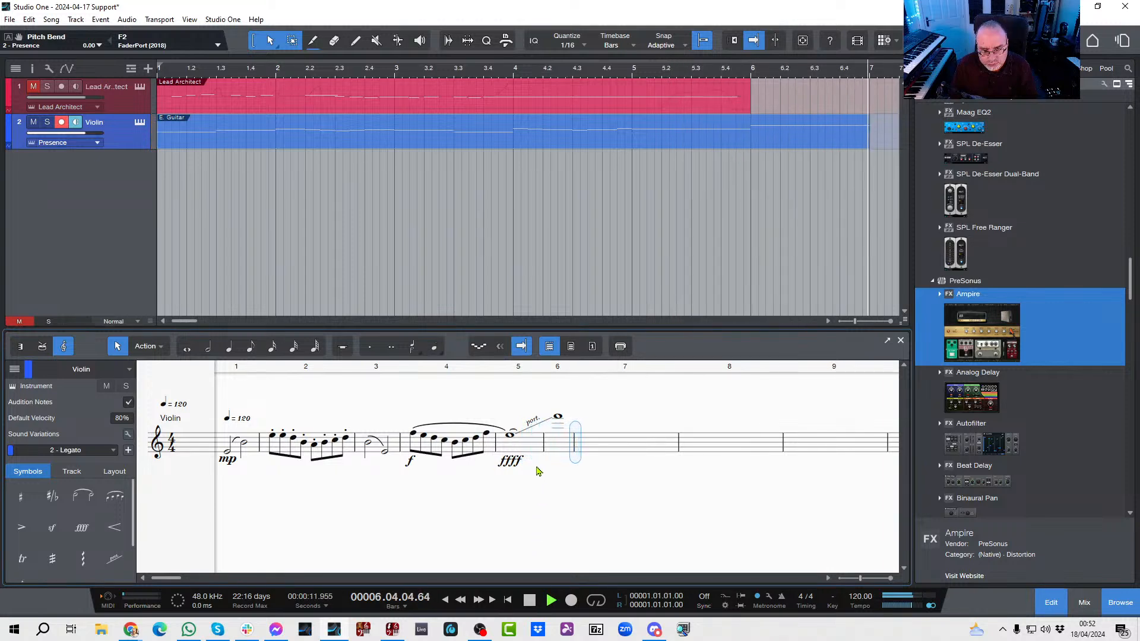
key("space")
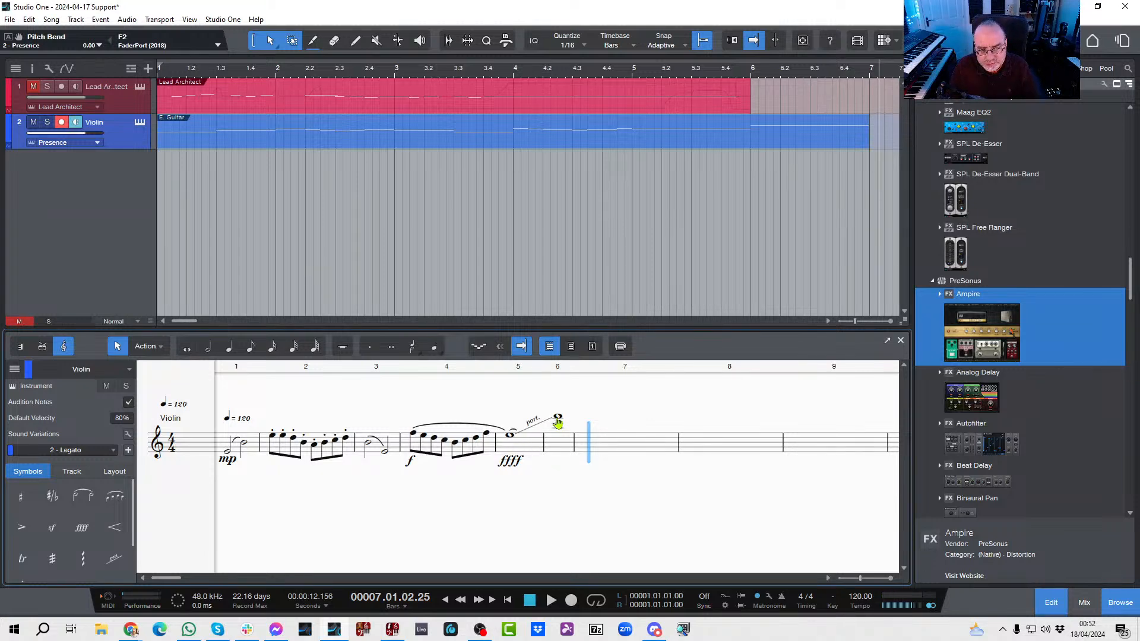
Step: Shorten the bar 5 whole note to a half note and replace the bar 6 note with a high half note in bar 5's second half
left_click(510, 438)
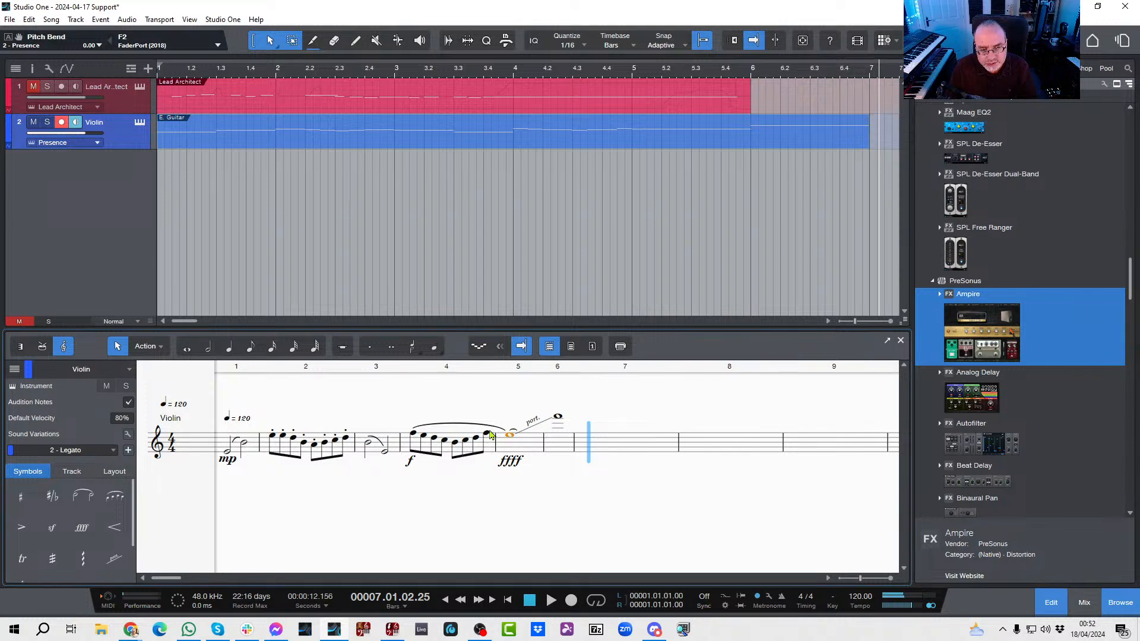
left_click(204, 355)
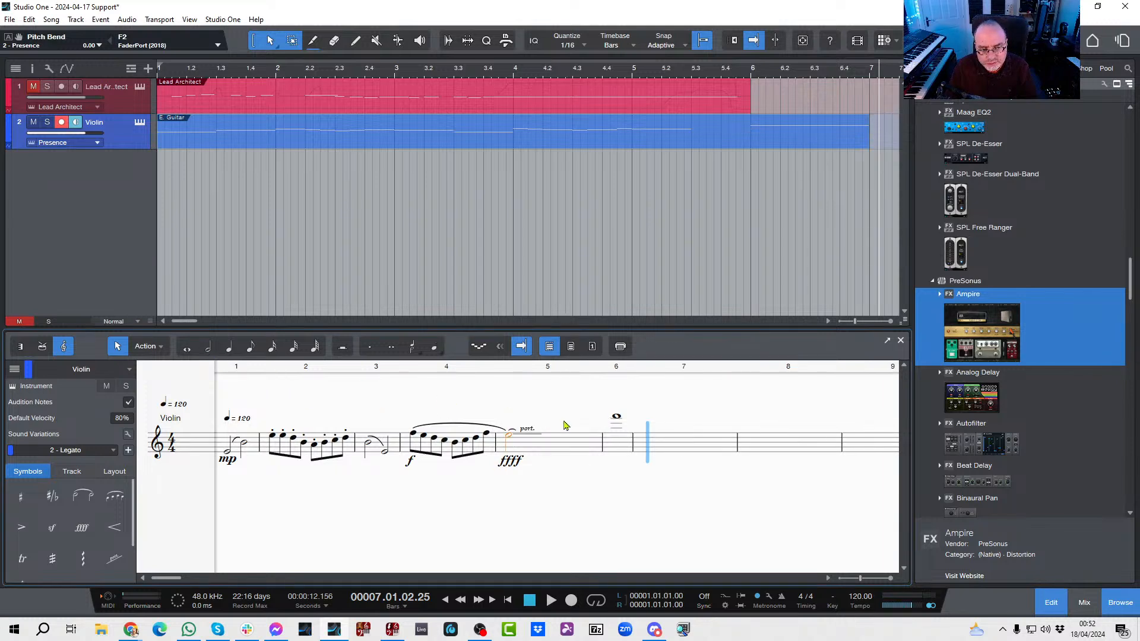
left_click(617, 421)
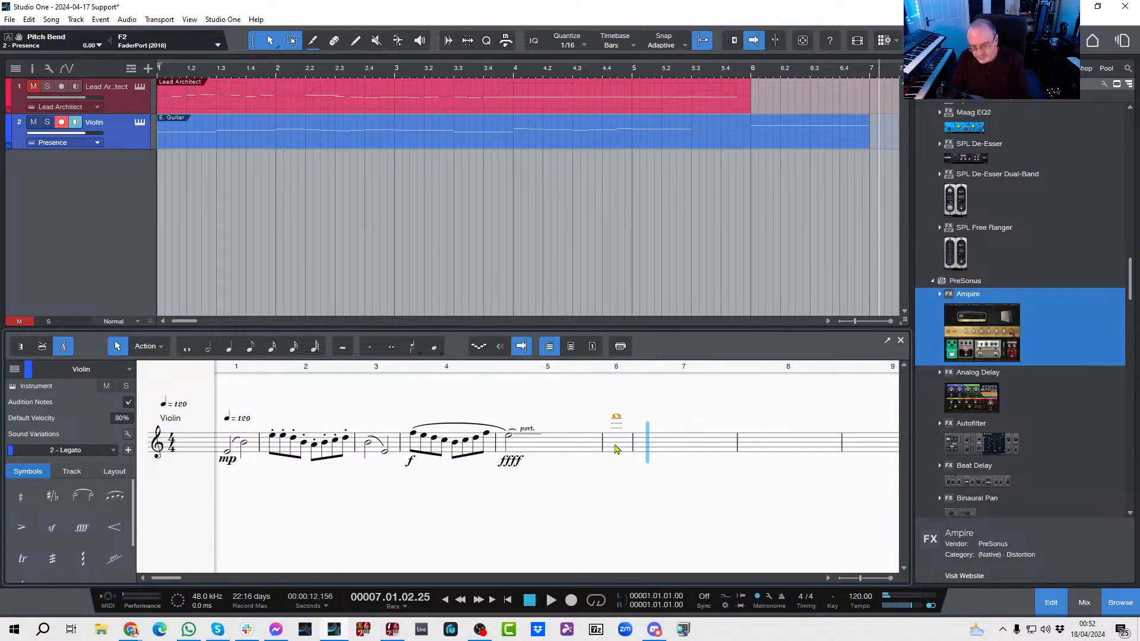
key("Delete")
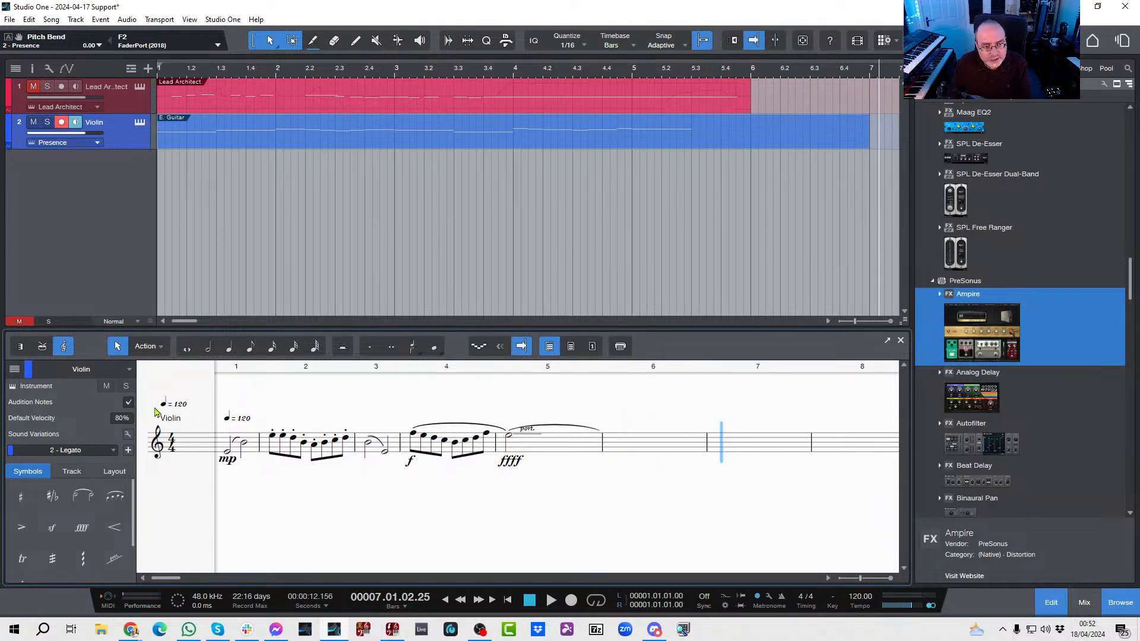
left_click(209, 351)
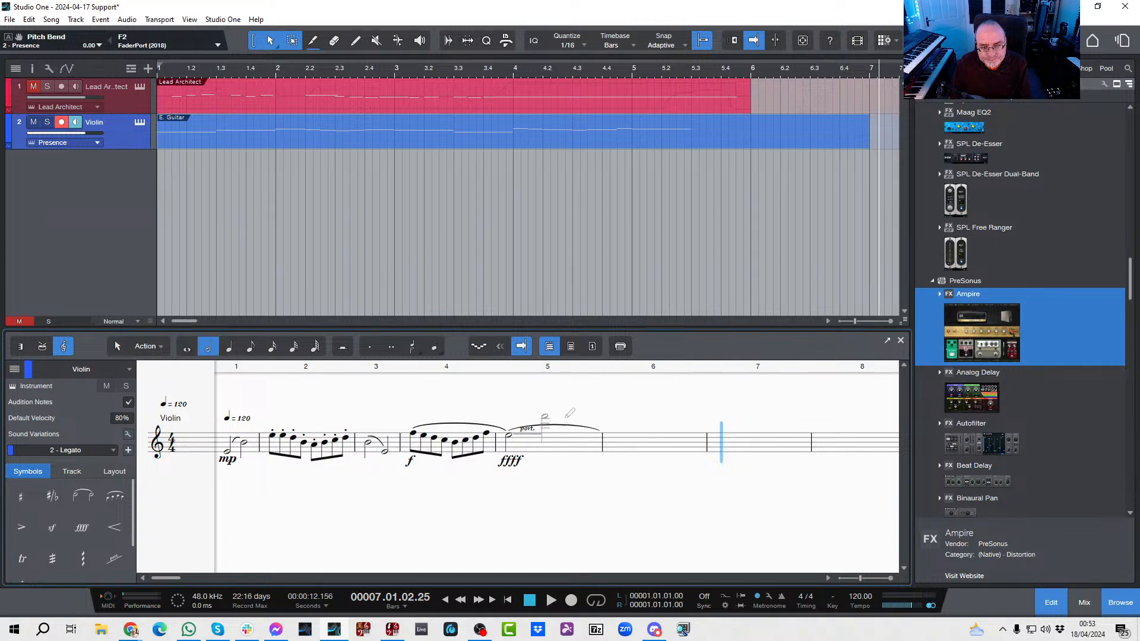
left_click(567, 416)
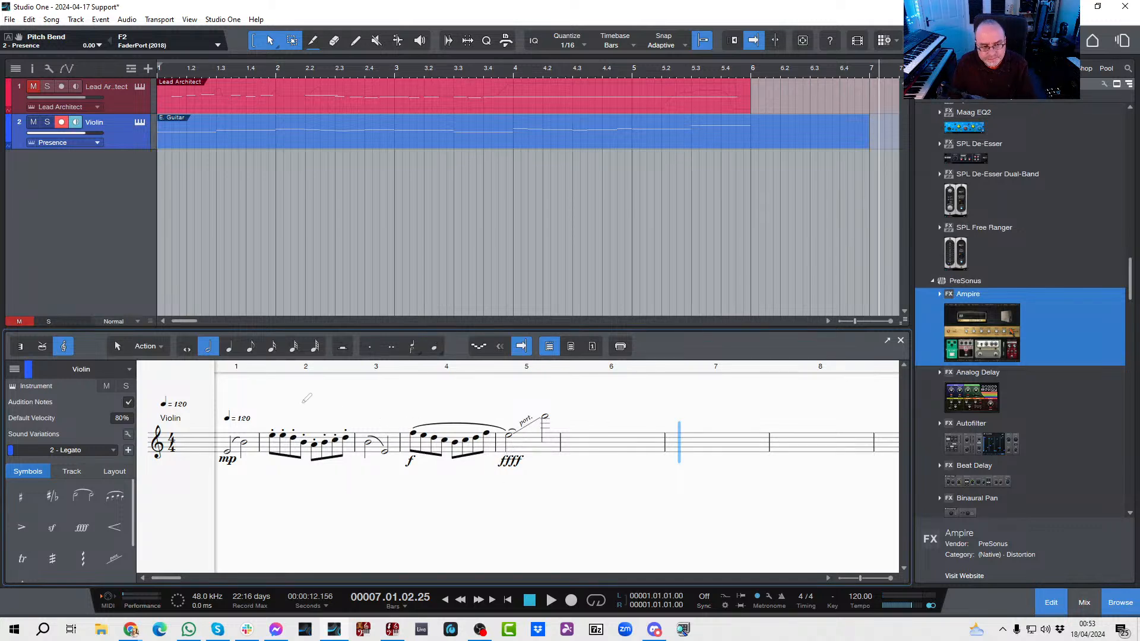
Step: Play the violin part through bar 5 to hear the portamento between the two half notes
key("KP_0")
key("space")
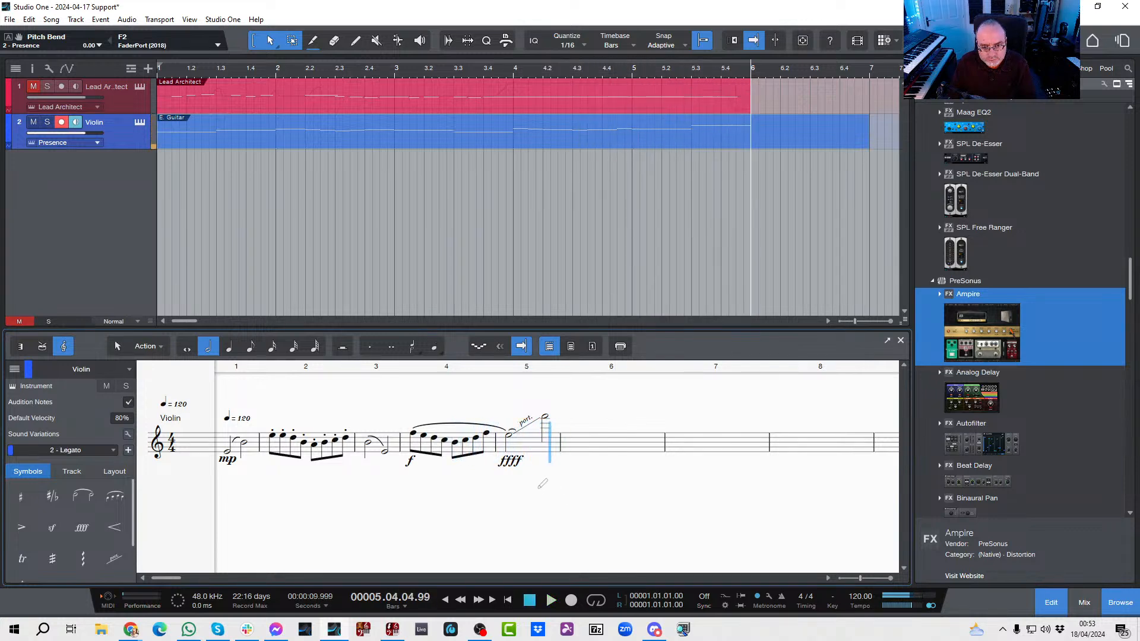
Step: Replace the portamento between the two half notes in bar 5 with a glissando
left_click(116, 348)
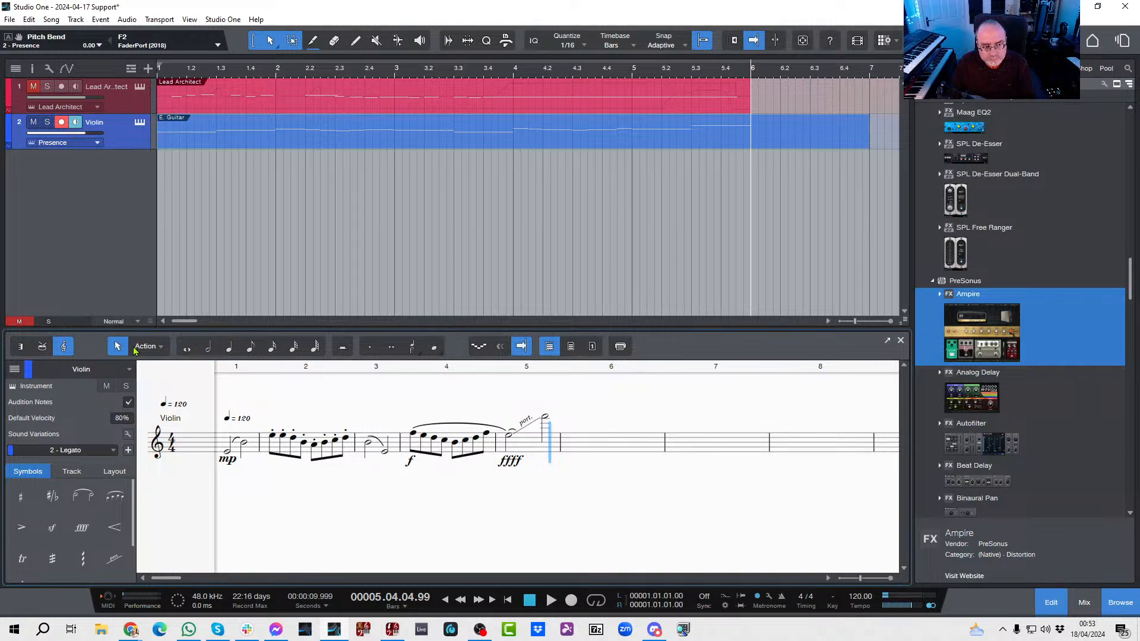
left_click(511, 426)
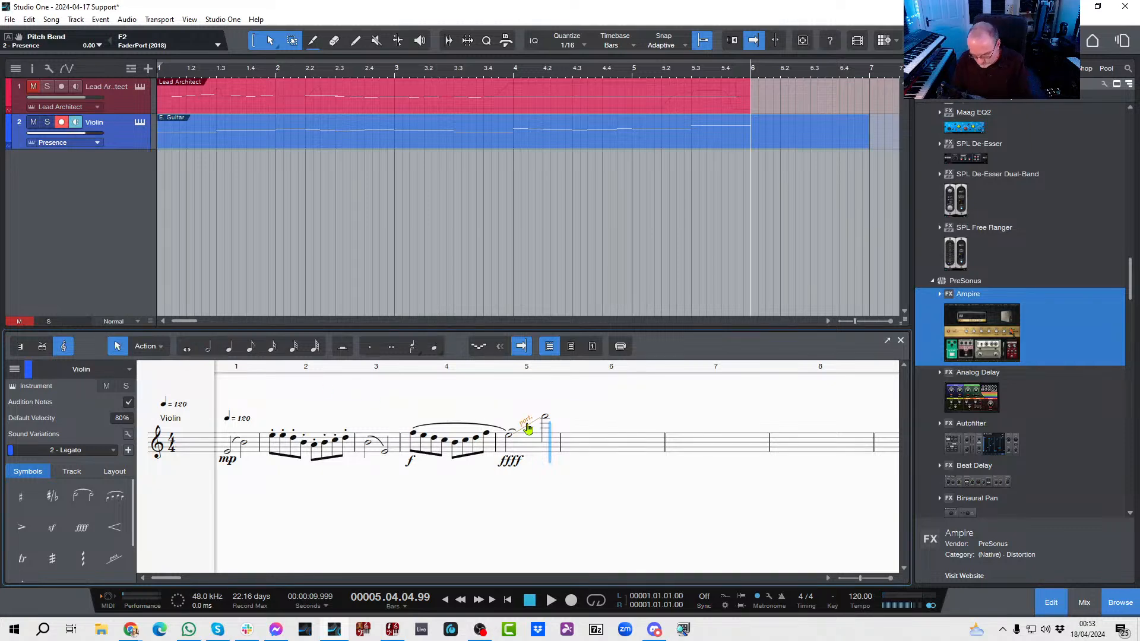
key("Delete")
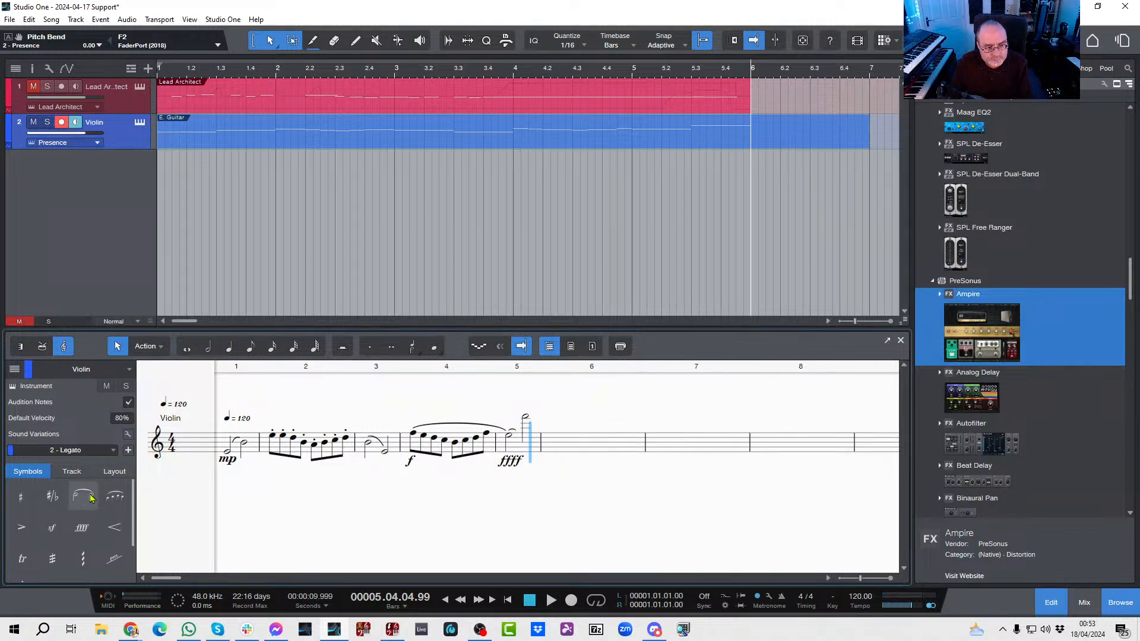
left_click(125, 570)
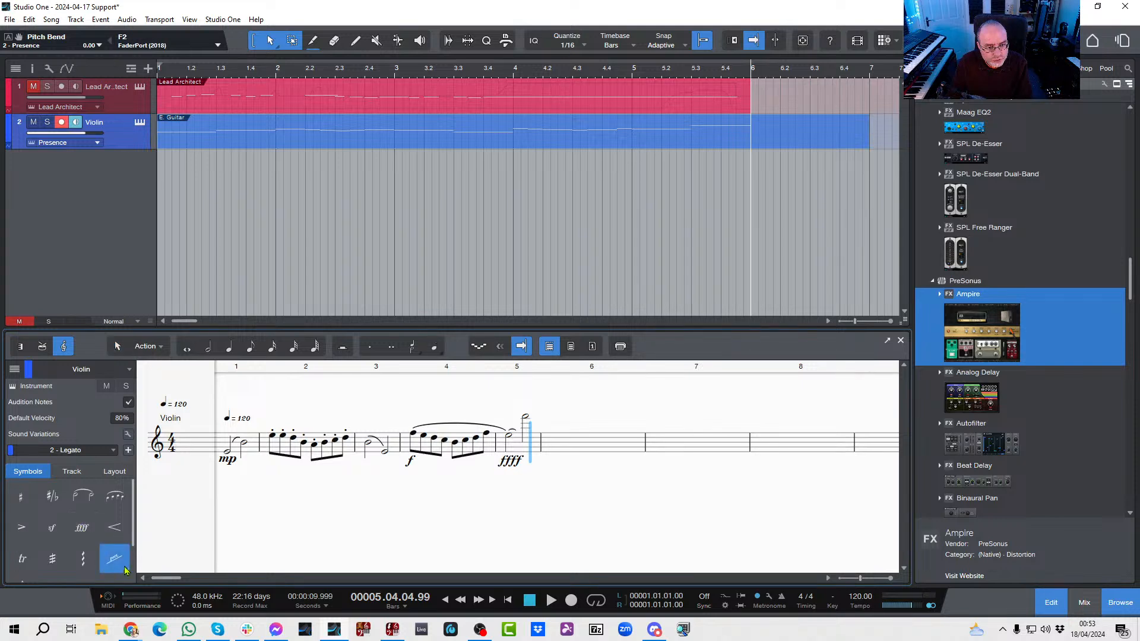
left_click(125, 572)
left_click(148, 505)
left_click(509, 434)
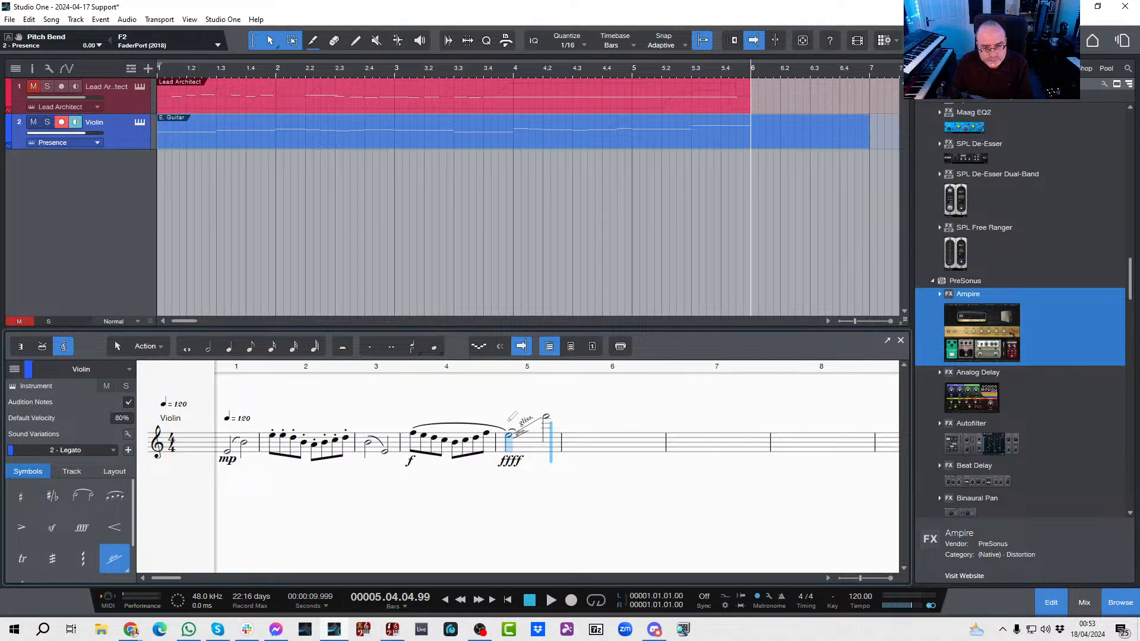
Step: Play the violin part through the end of bar 5 to check the glissando between the half notes
key("KP_Subtract")
key("KP_Subtract")
key("space")
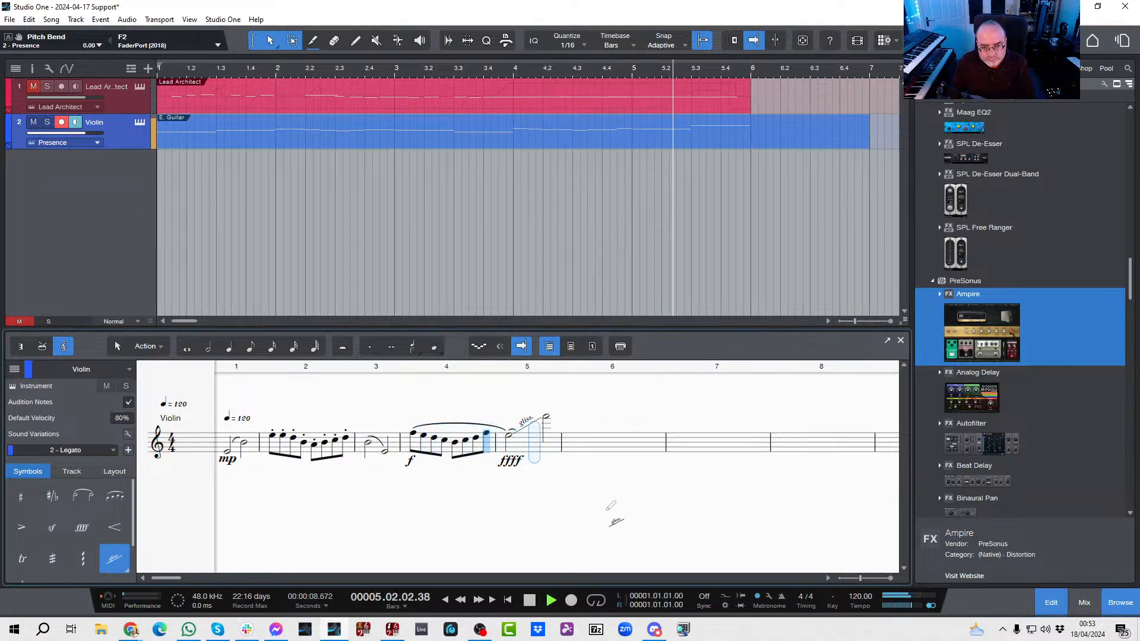
key("space")
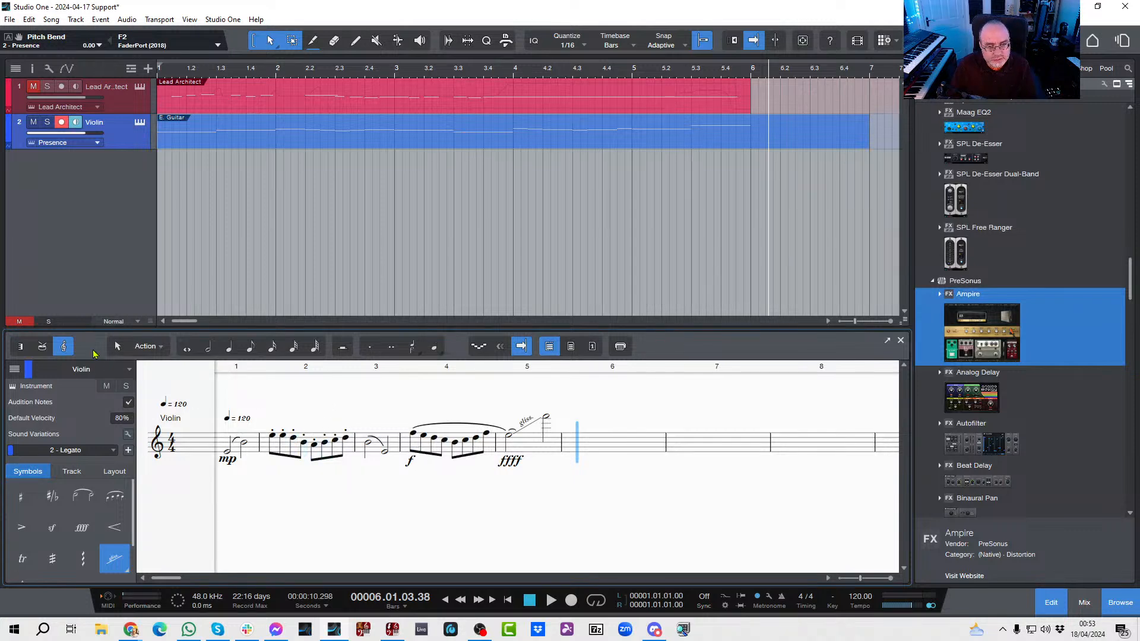
Step: Switch back to the selection tool and replay the part from the start of bar 4
left_click(118, 346)
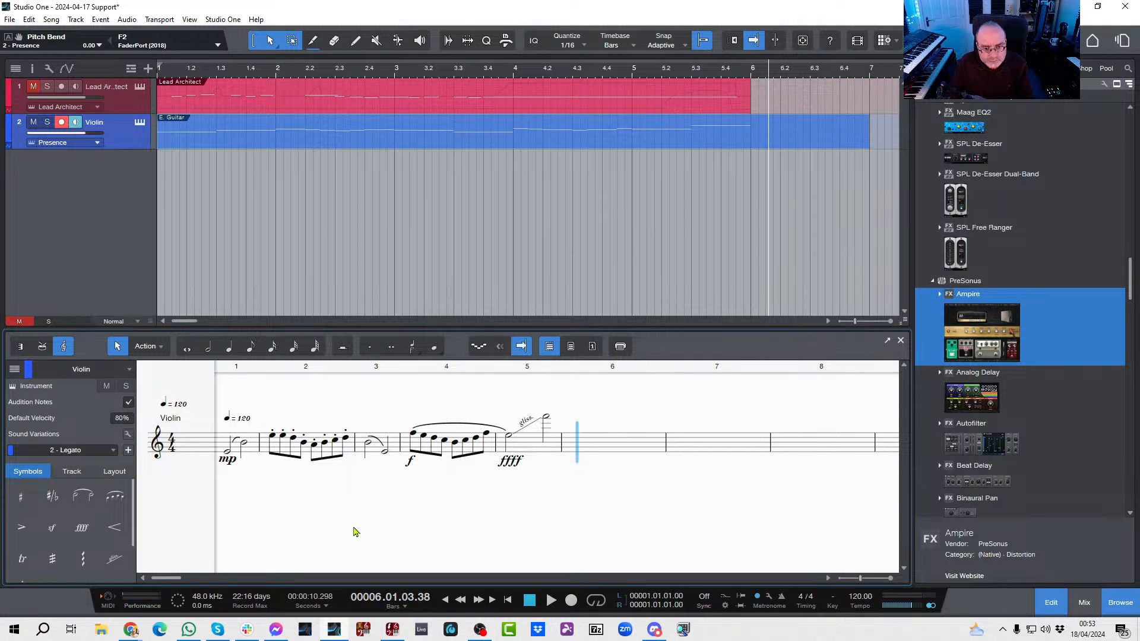
left_click(406, 440)
key("space")
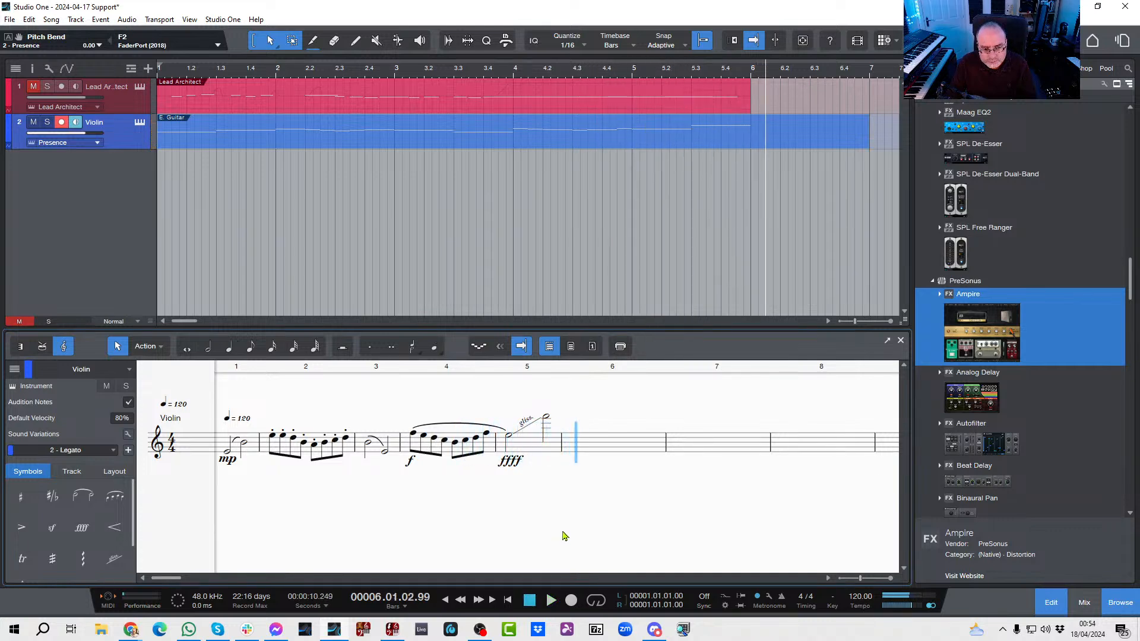
key("space")
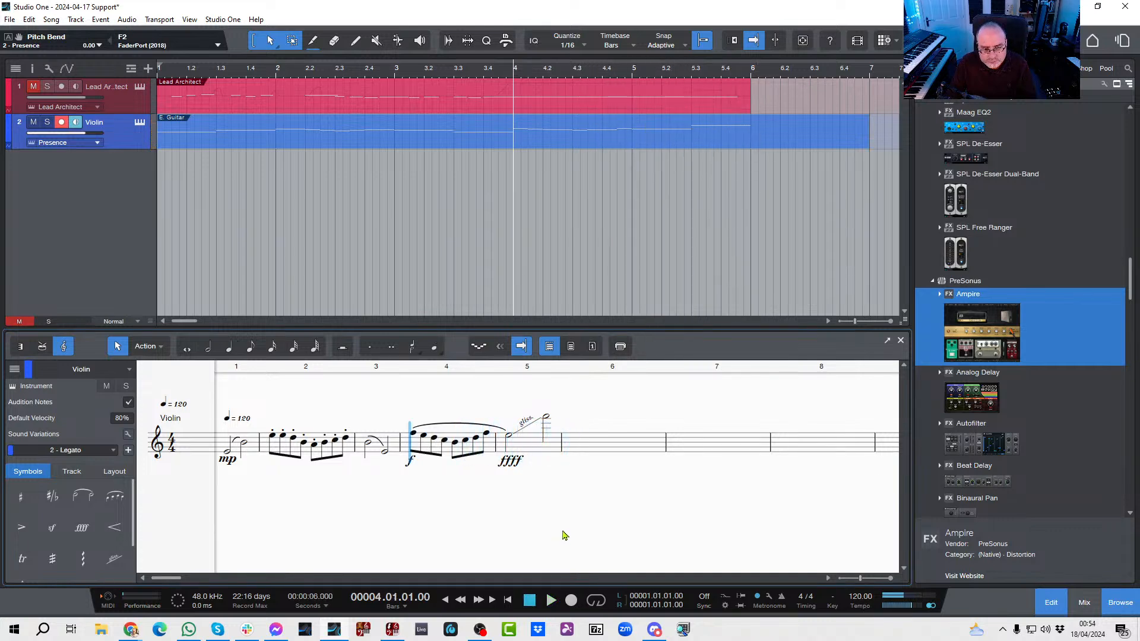
right_click(509, 442)
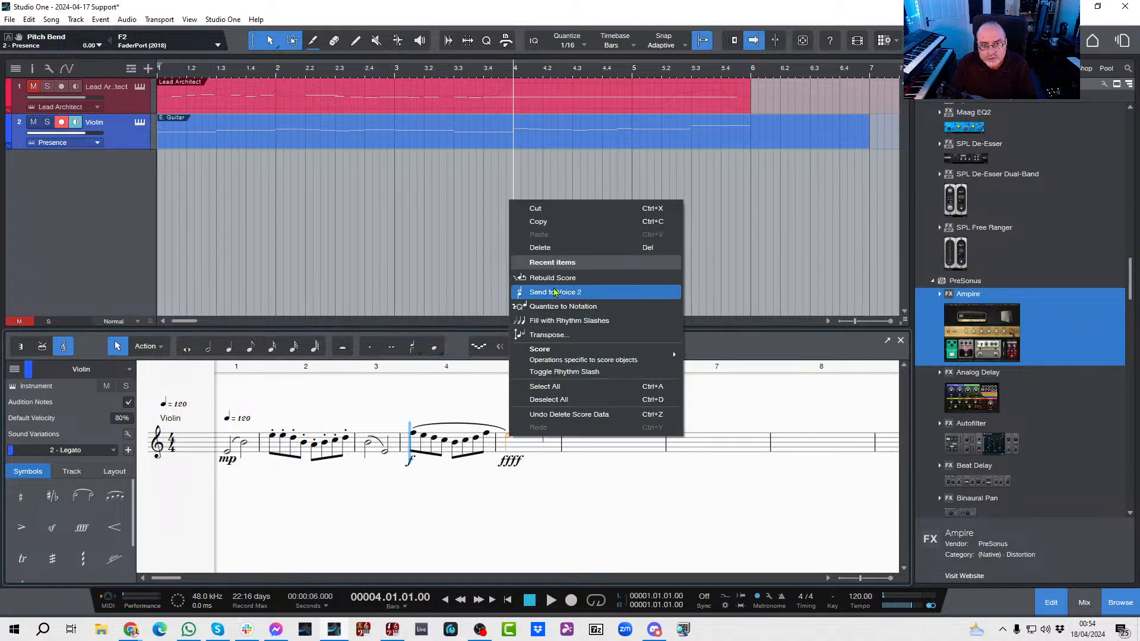
mouse_move(567, 357)
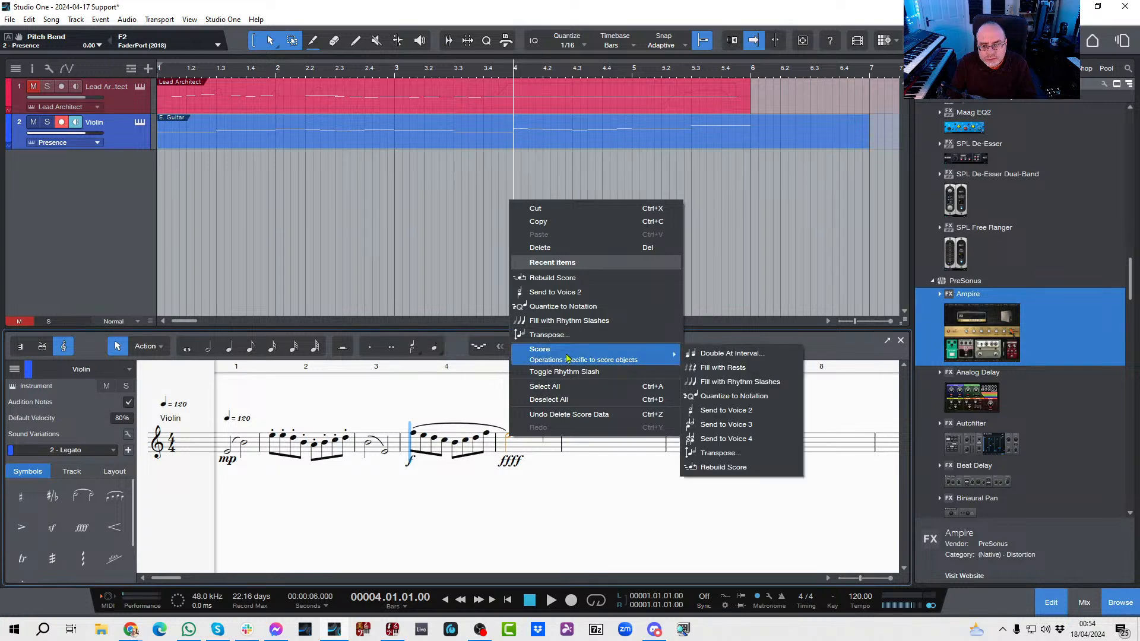
left_click(531, 504)
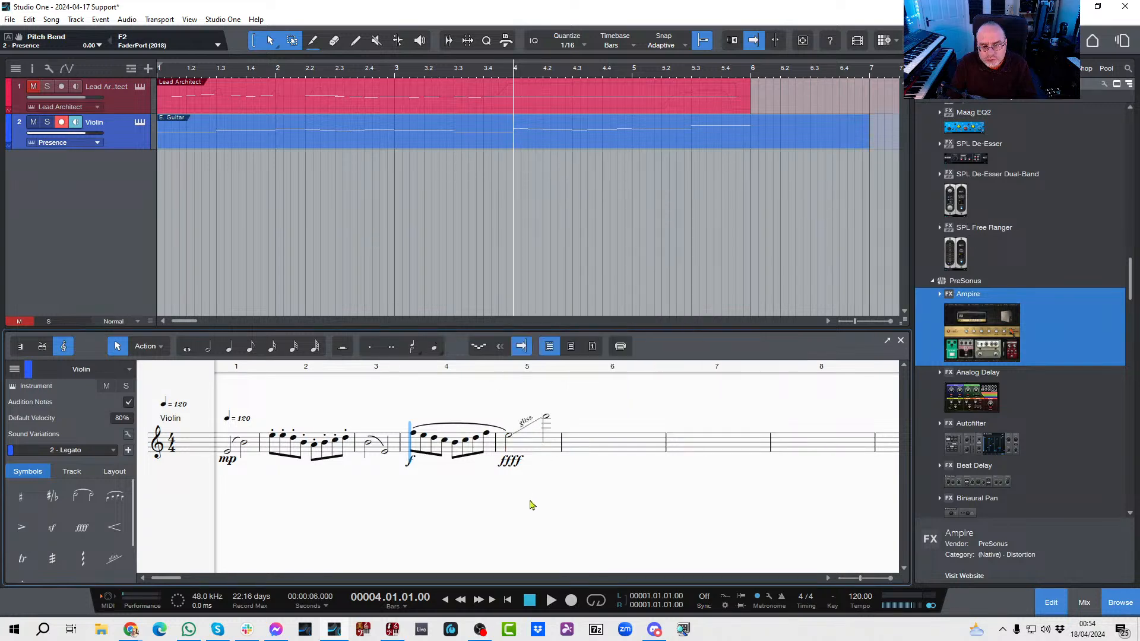
Step: Switch to the piano roll view and play from bar 4 to check the bar 5 notes against their sound variations
left_click(24, 346)
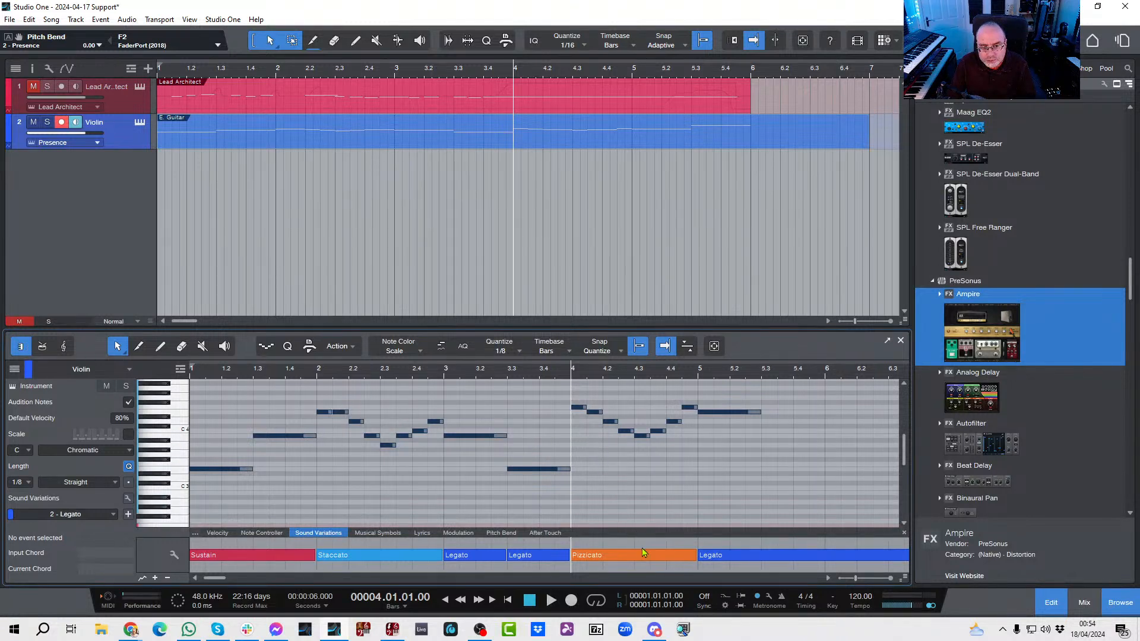
left_click(827, 579)
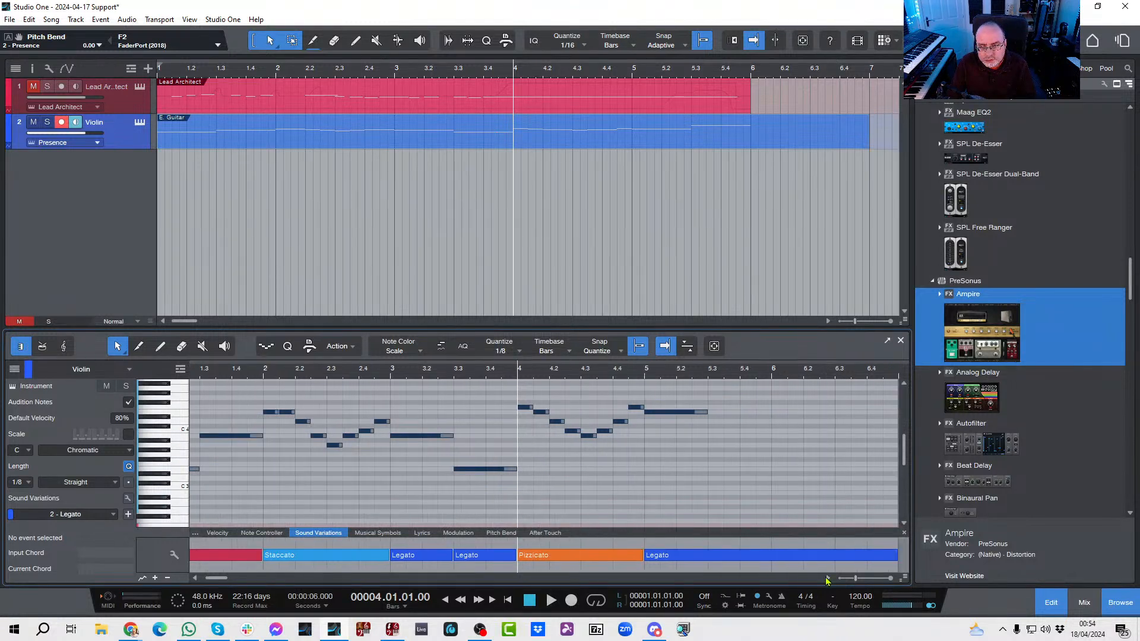
key("space")
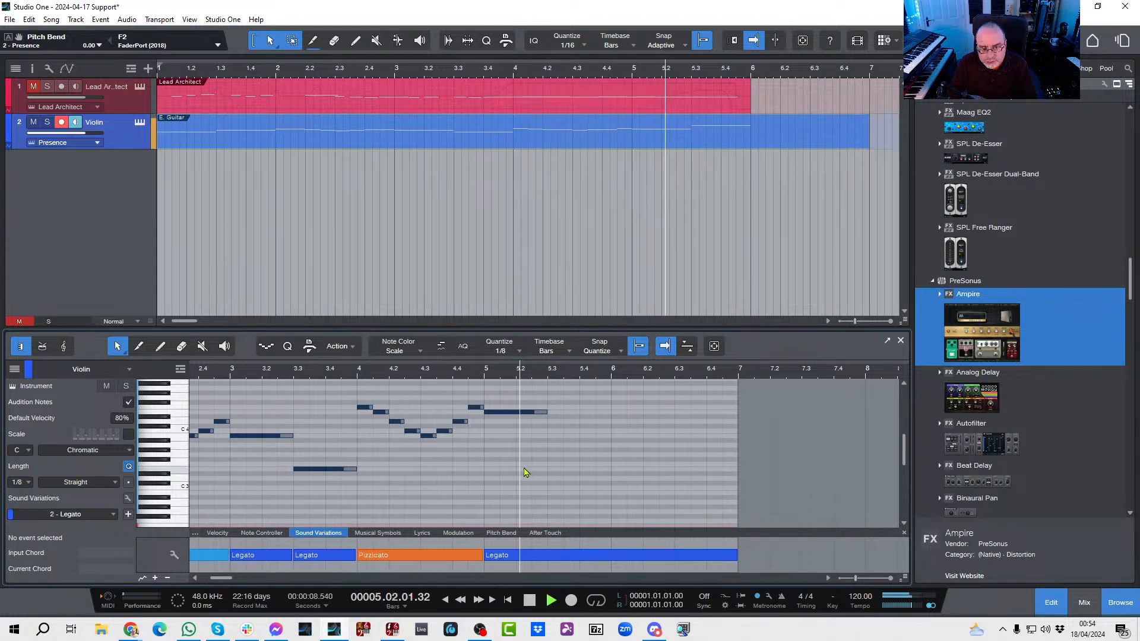
key("space")
scroll(567, 446, "up", 2)
scroll(567, 447, "up", 2)
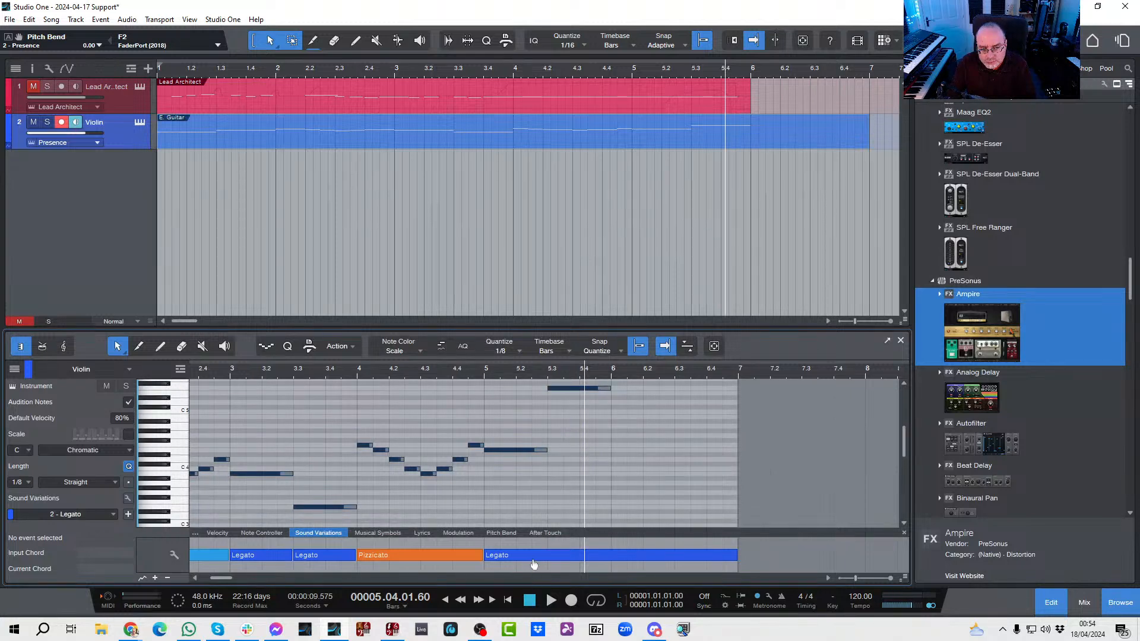
Step: Change the Legato sound variation starting at bar 5 to Gliss Up Fast and play it back
right_click(534, 564)
mouse_move(609, 555)
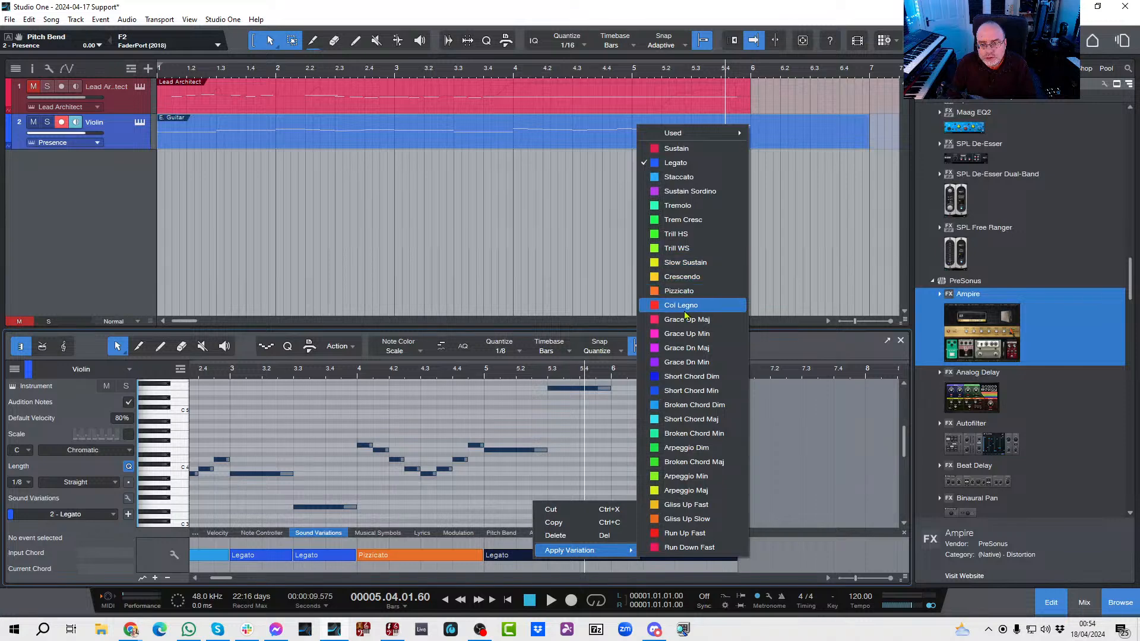
left_click(681, 505)
key("space")
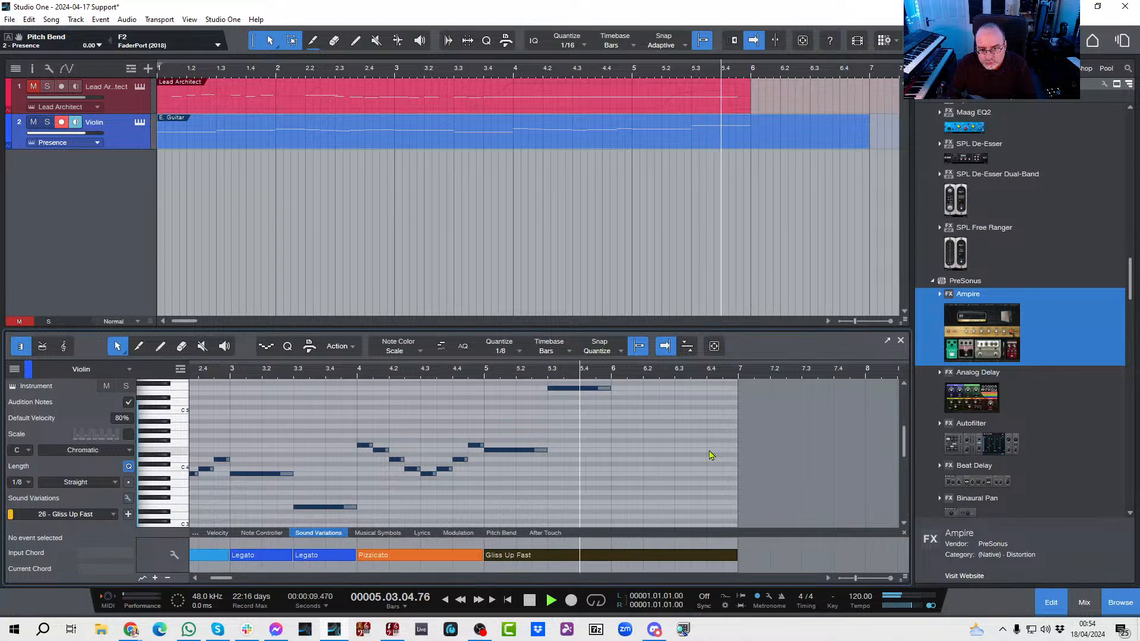
key("space")
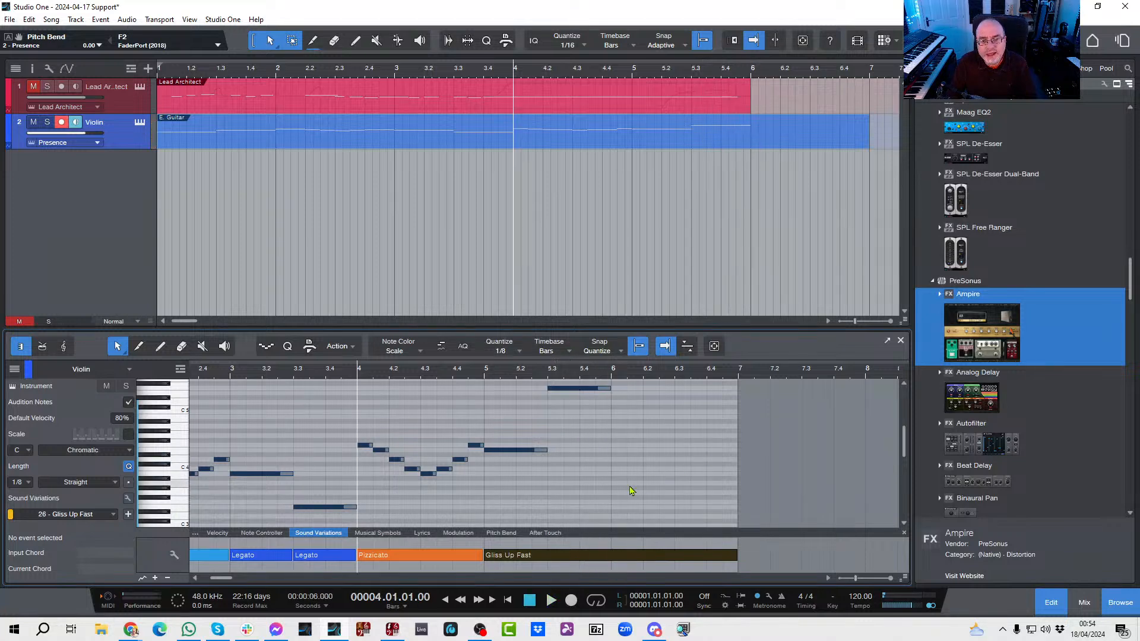
Step: Try the Gliss Up Slow sound variation in place of Gliss Up Fast from bar 5 and play it back from bar 4
right_click(526, 556)
mouse_move(558, 603)
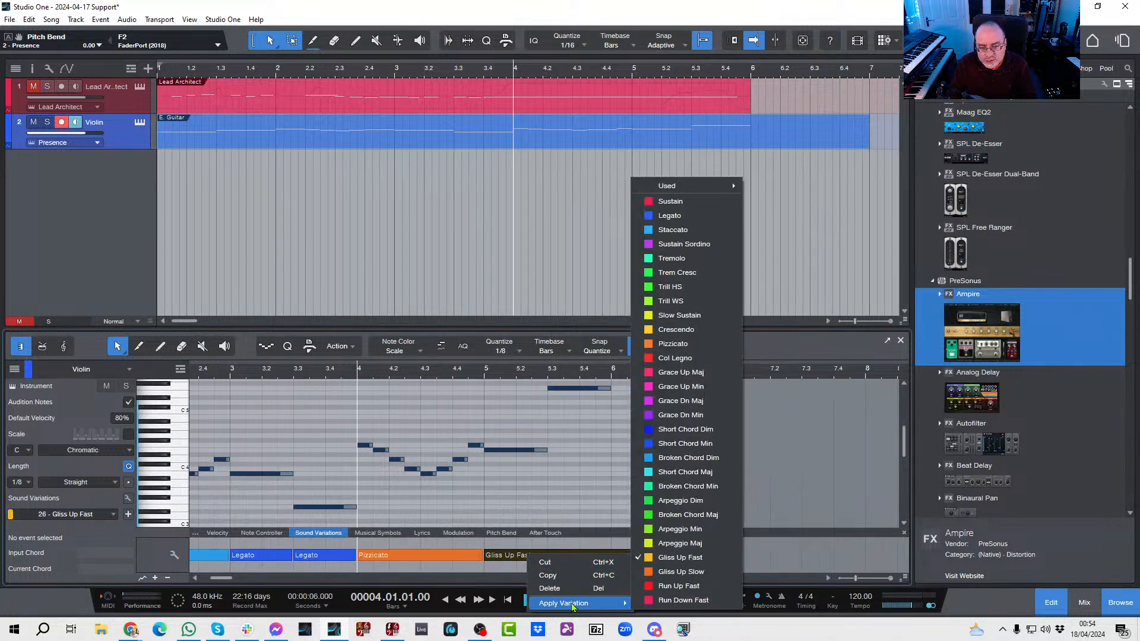
left_click(674, 579)
key("space")
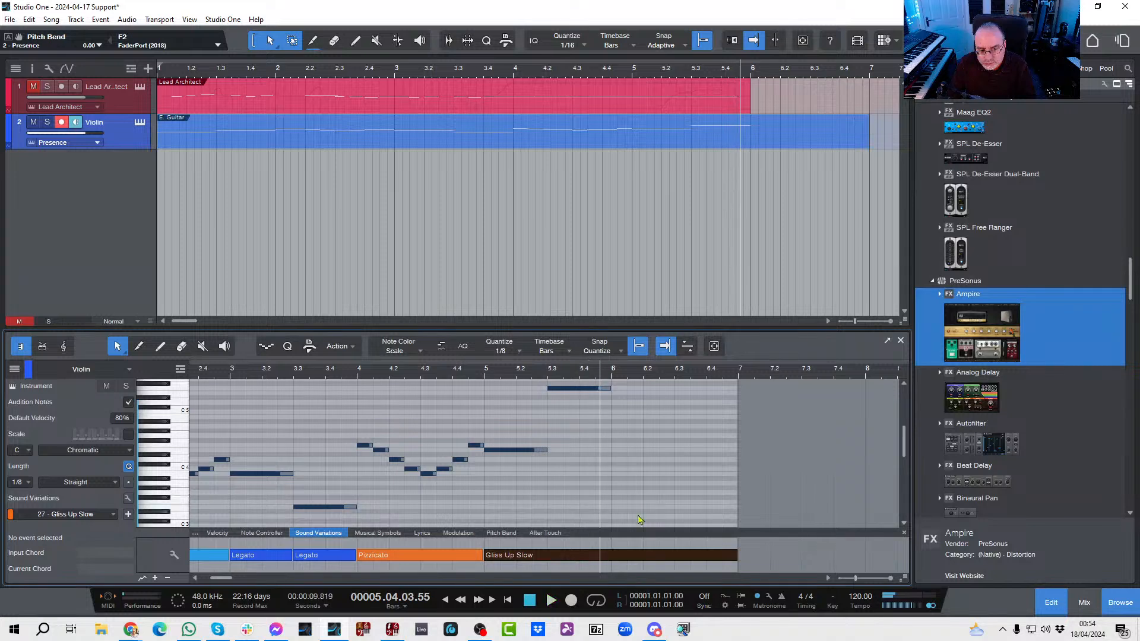
key("space")
Step: Change the sound variation starting at bar 5 to Sustain and play the violin part from bar 4 through the end of bar 5
right_click(581, 557)
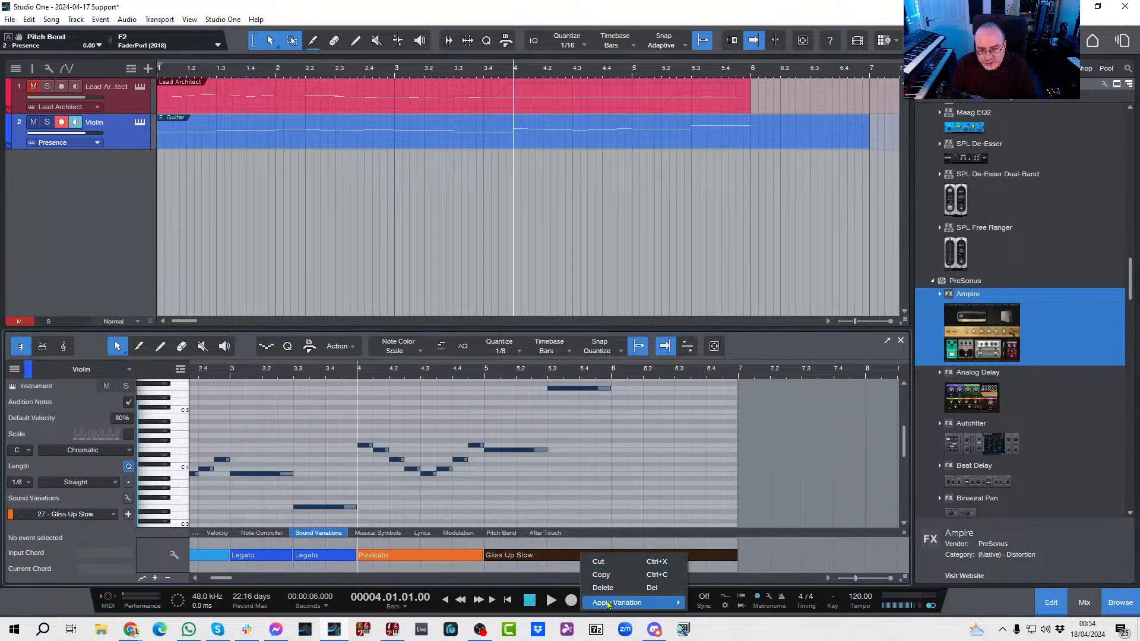
mouse_move(629, 603)
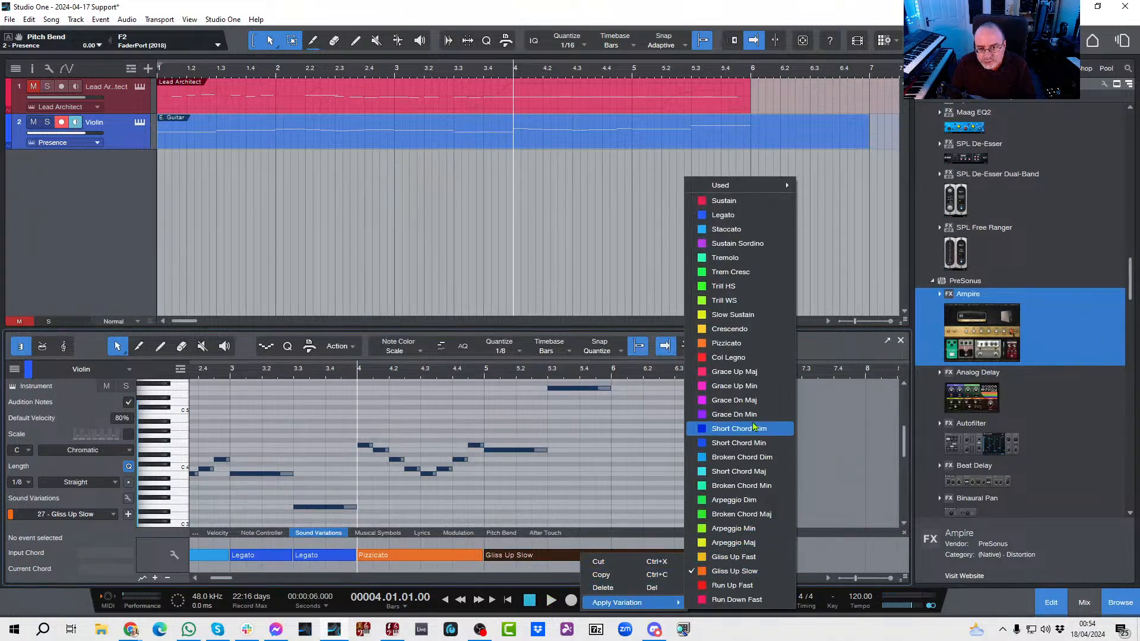
left_click(726, 205)
key("space")
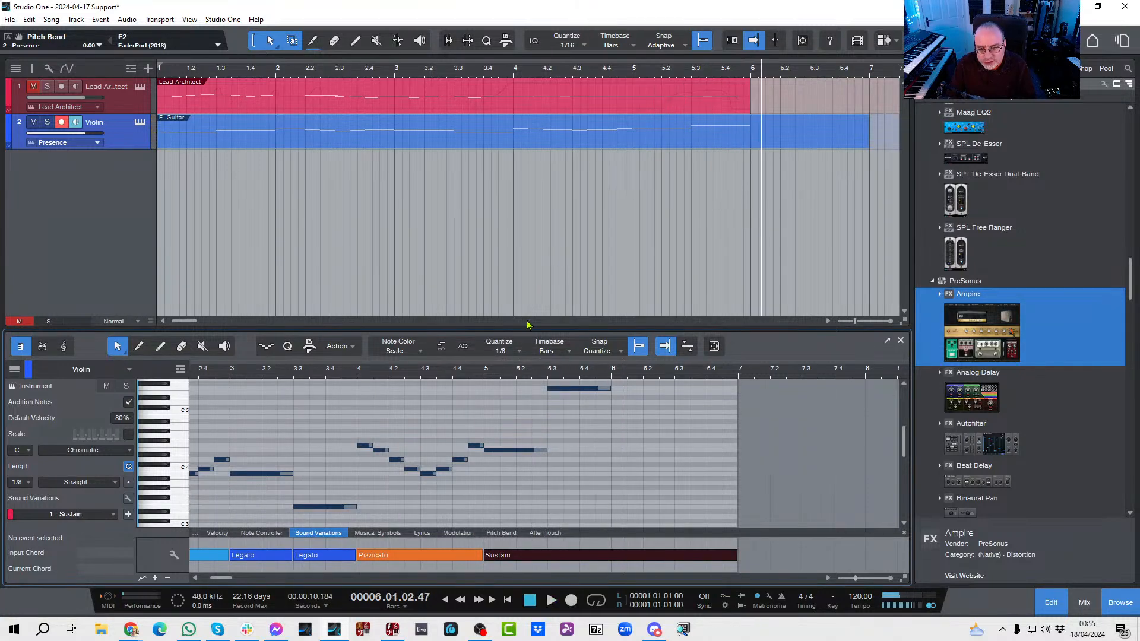
key("space")
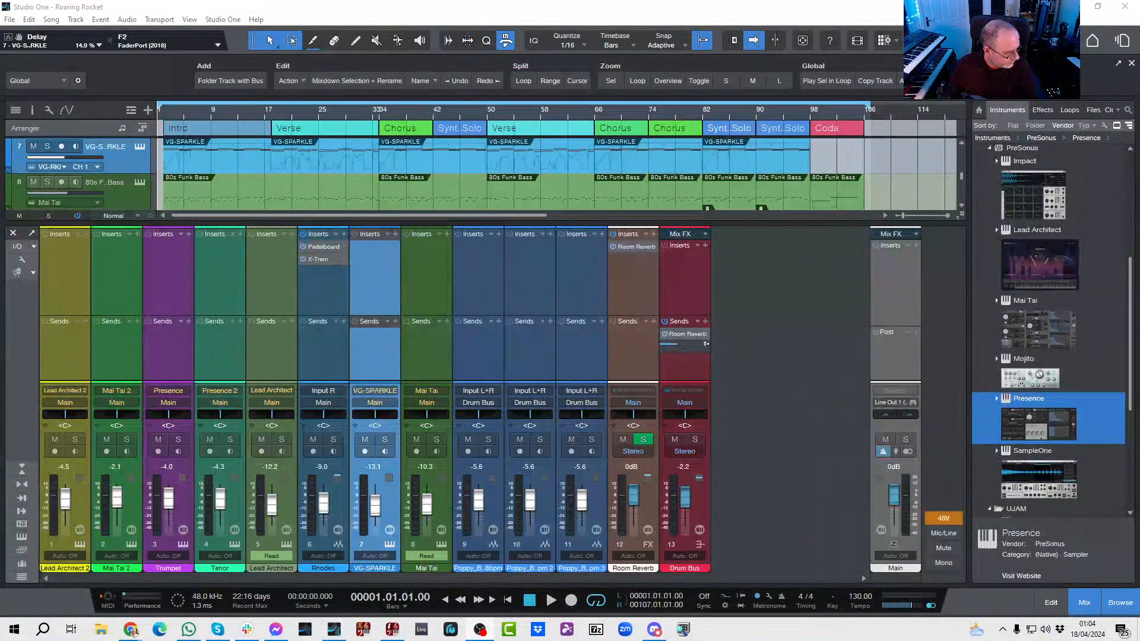
Step: Play the Roaring Rocket song from the start and close the mixer view to show the full track arrangement
key("space")
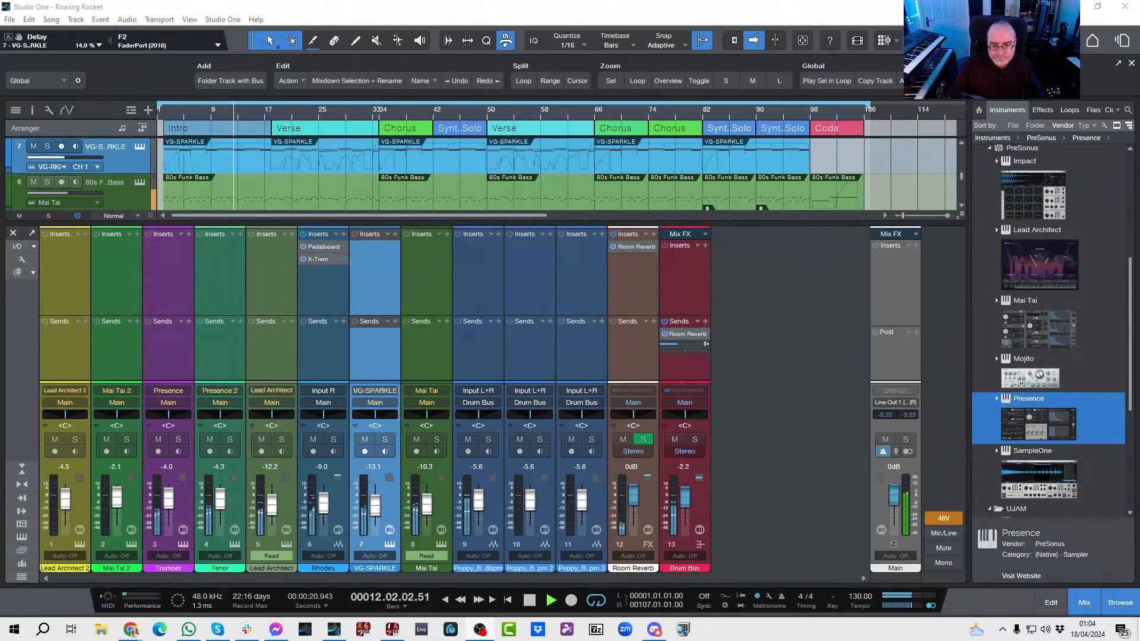
left_click(1087, 611)
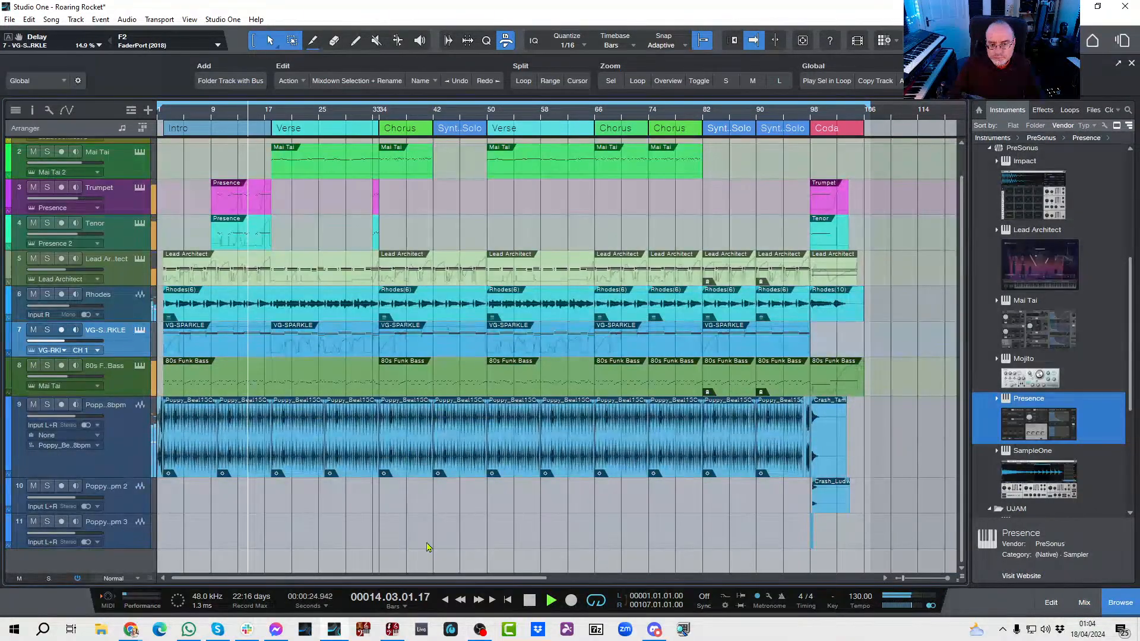